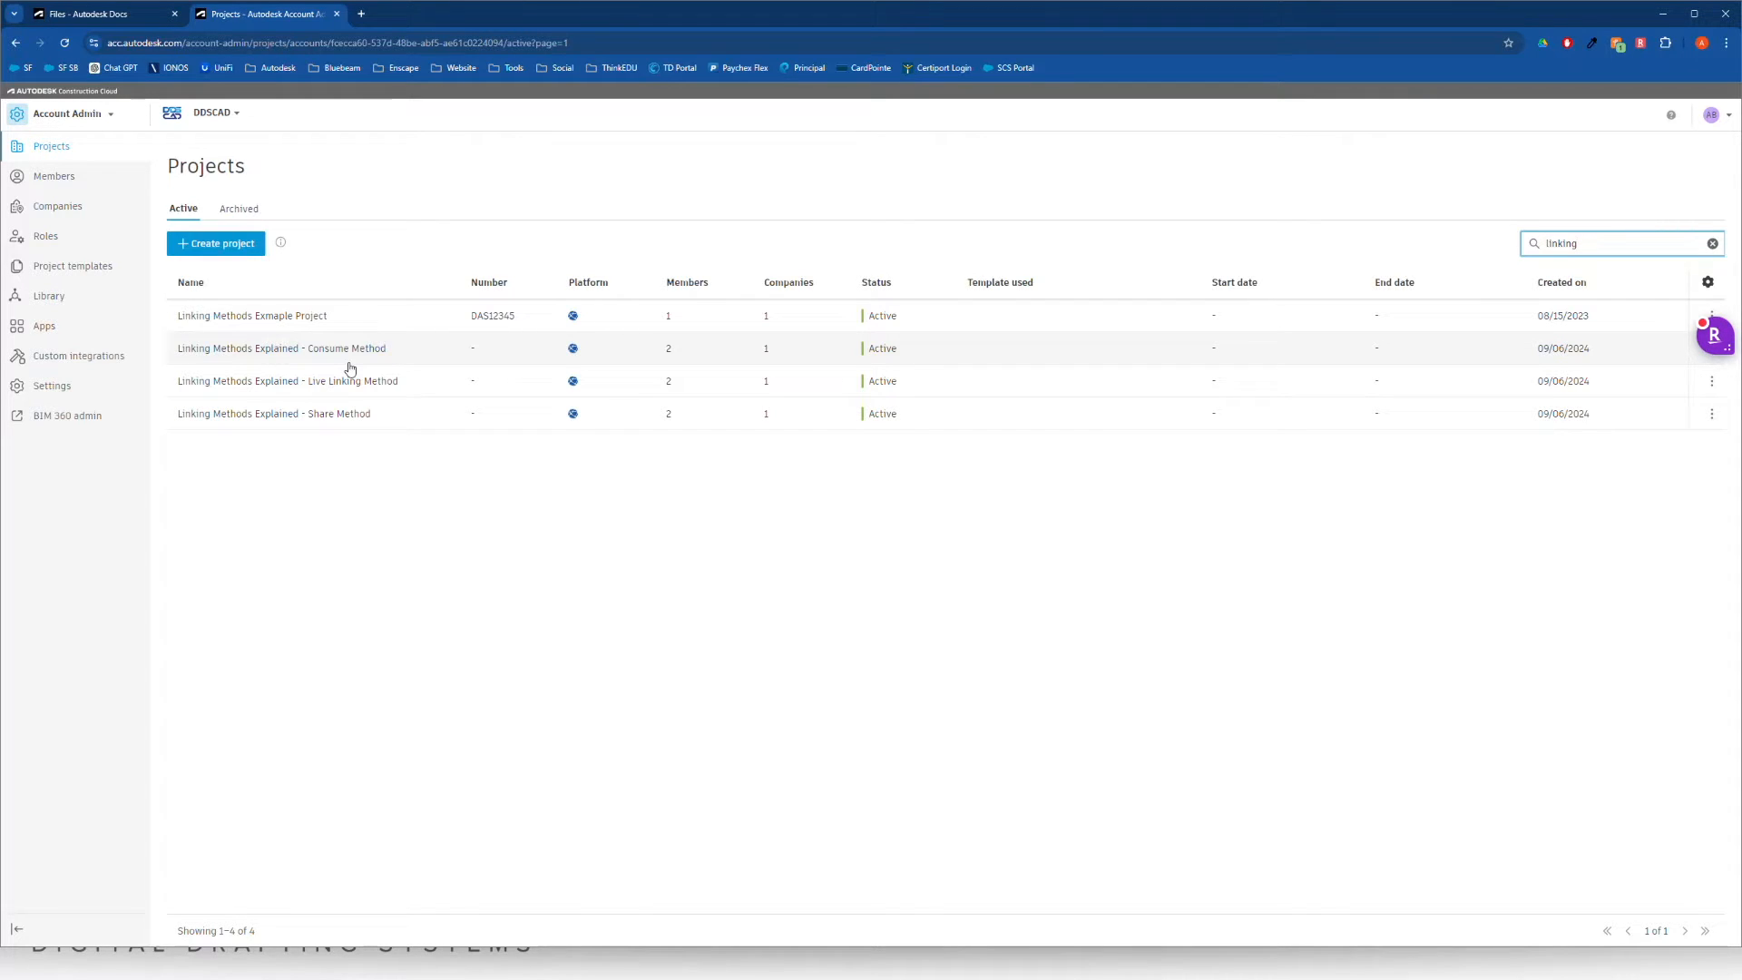
Open the Linking Methods Explained - Live Linking Method project and switch from Project Admin to its Docs files.
{"action": "left_click", "coordinate": [362, 381]}
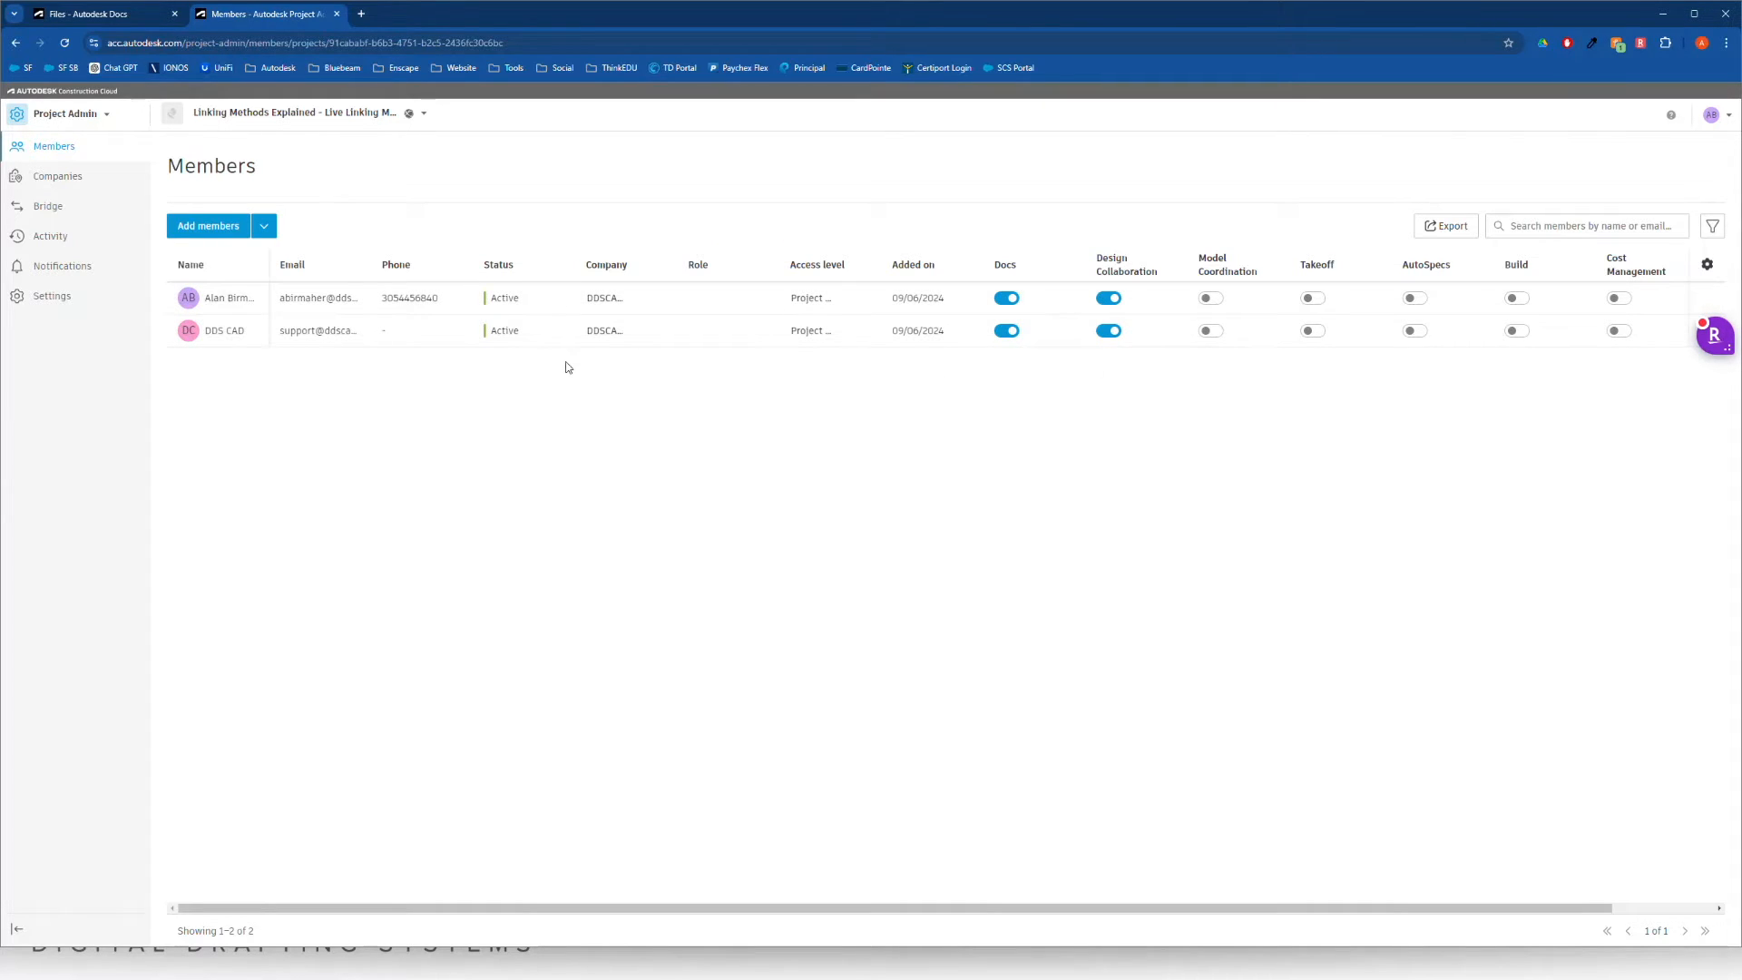
{"action": "left_click", "coordinate": [75, 117]}
{"action": "left_click", "coordinate": [71, 216]}
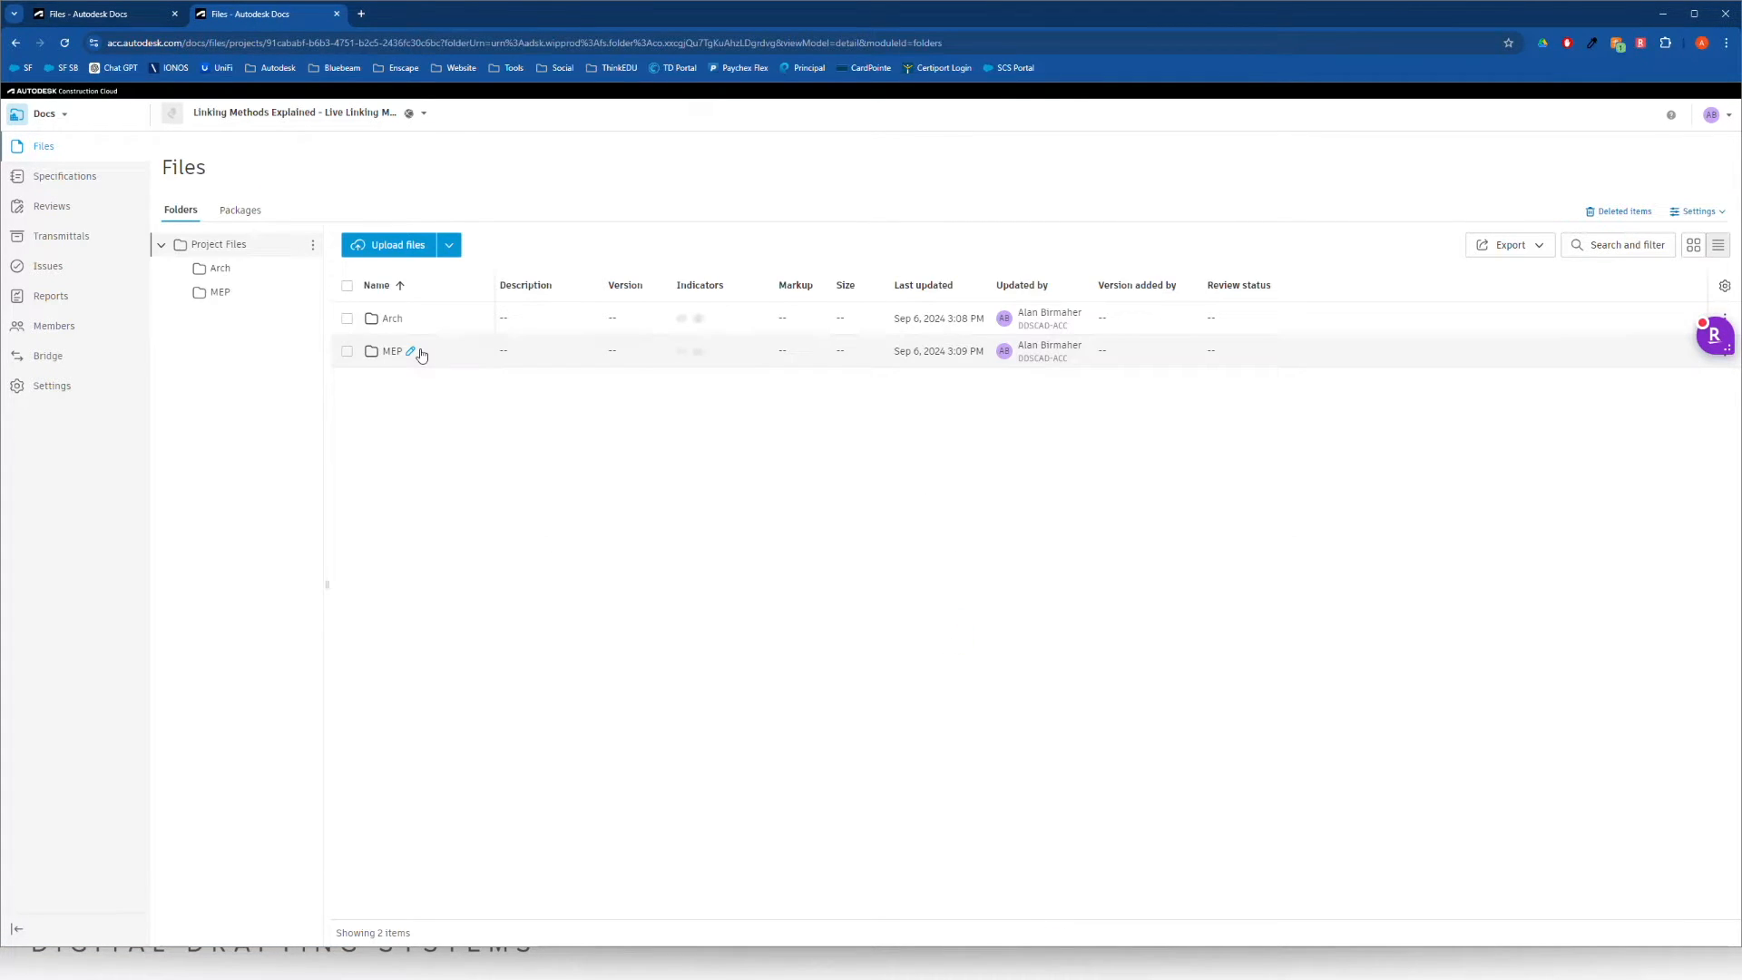
Examine the Revit models in the Arch and MEP folders, including their cloud model type.
{"action": "left_click", "coordinate": [220, 269]}
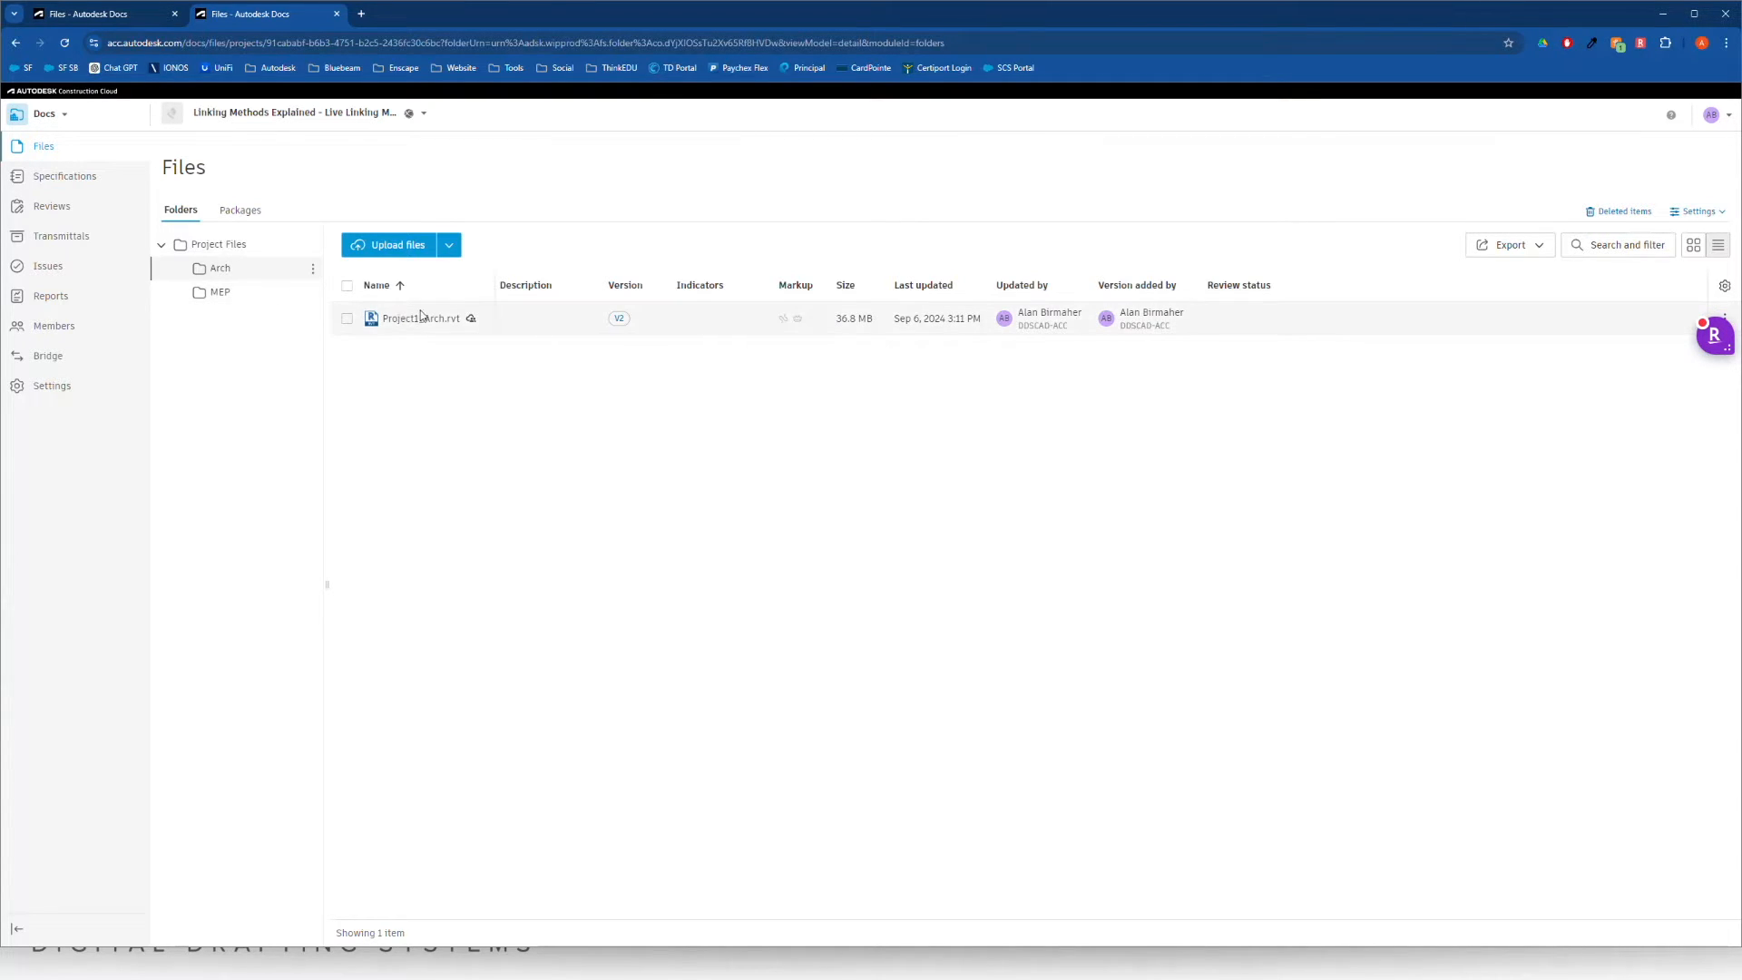
{"action": "left_click", "coordinate": [226, 293]}
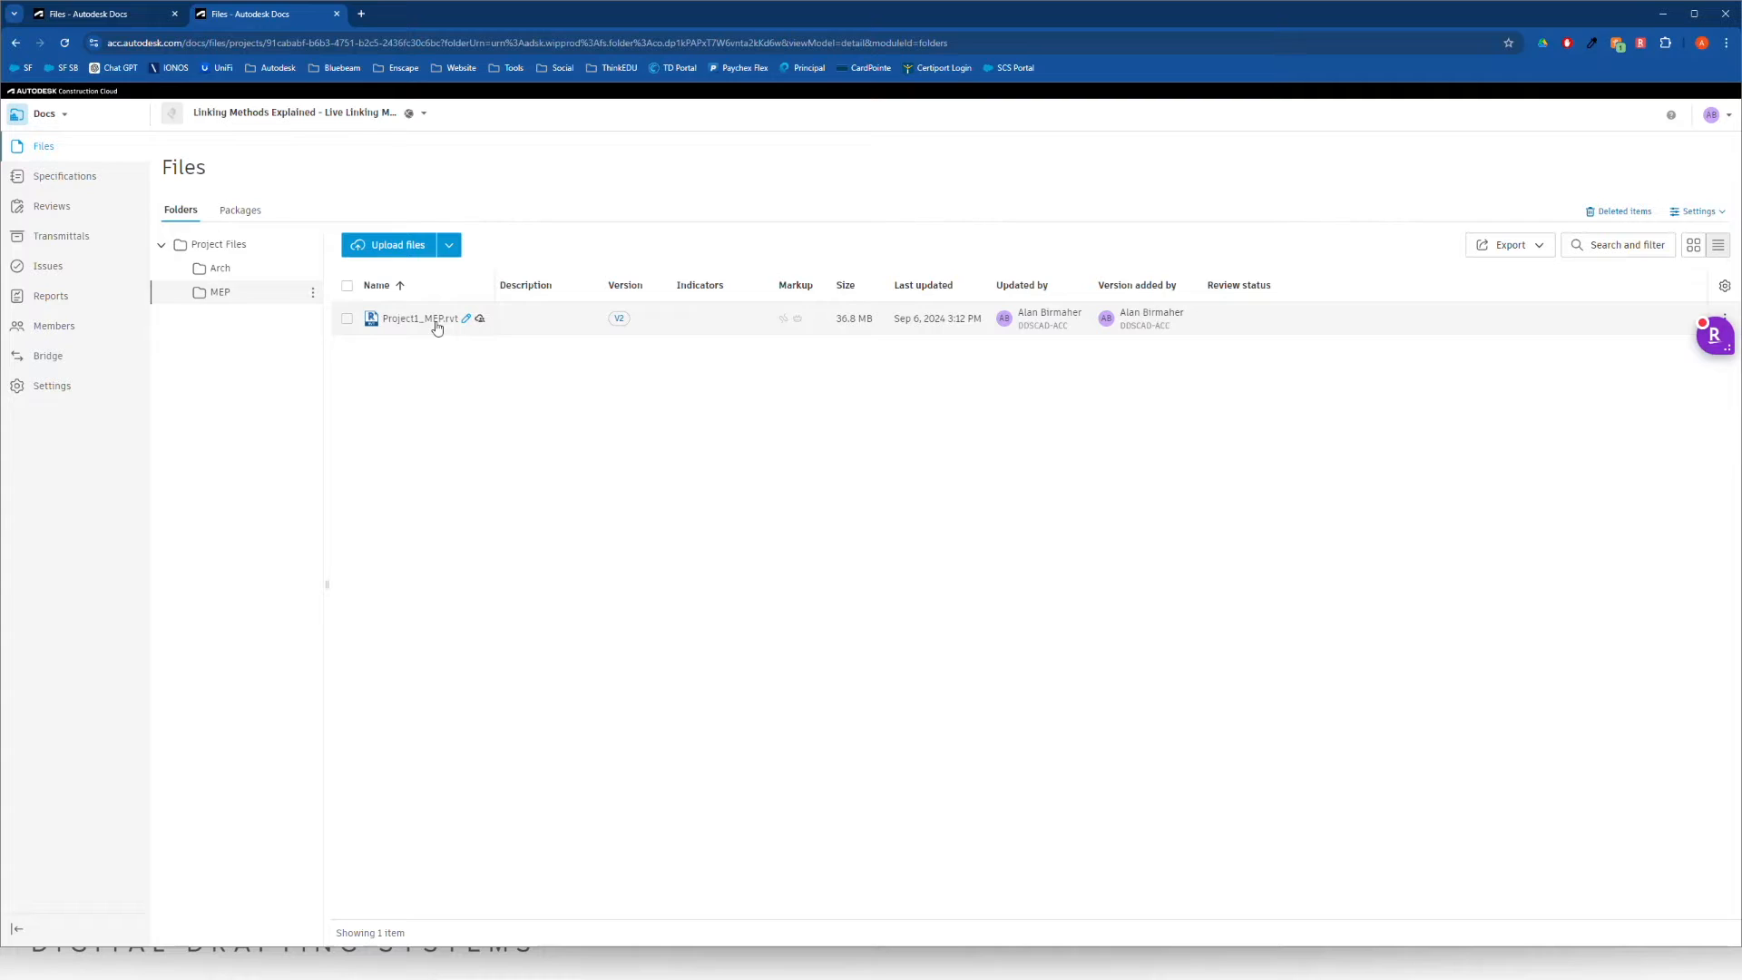
{"action": "mouse_move", "coordinate": [484, 321]}
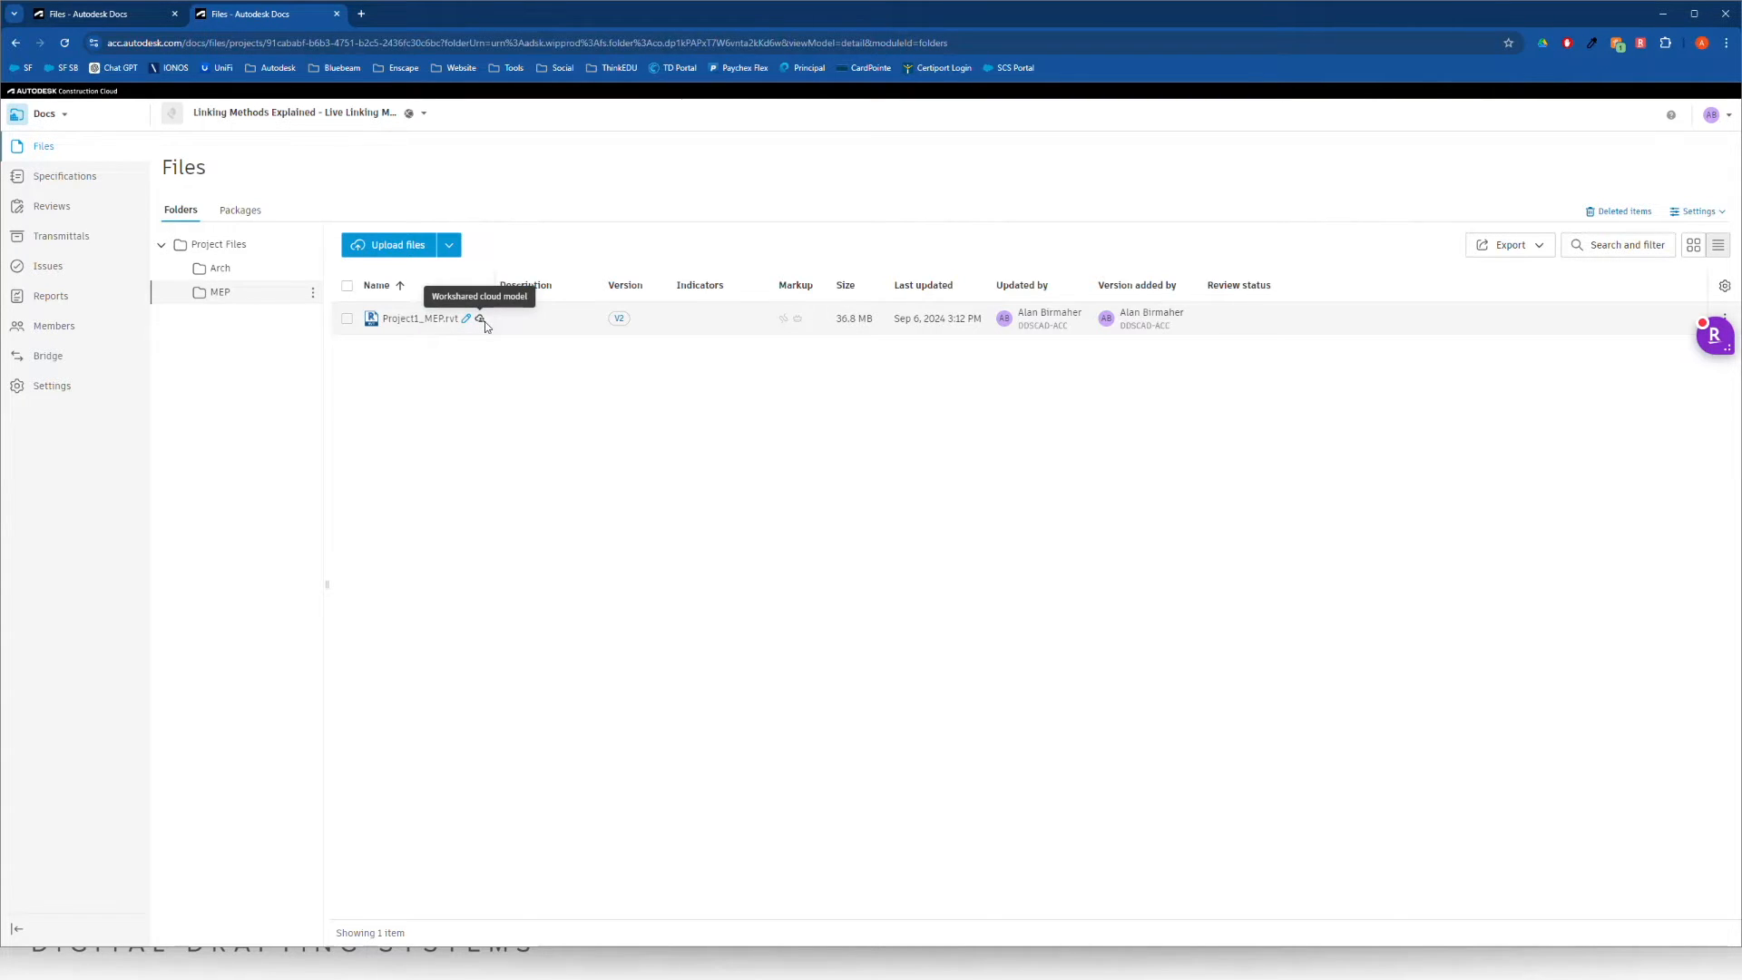
{"action": "left_click", "coordinate": [218, 269]}
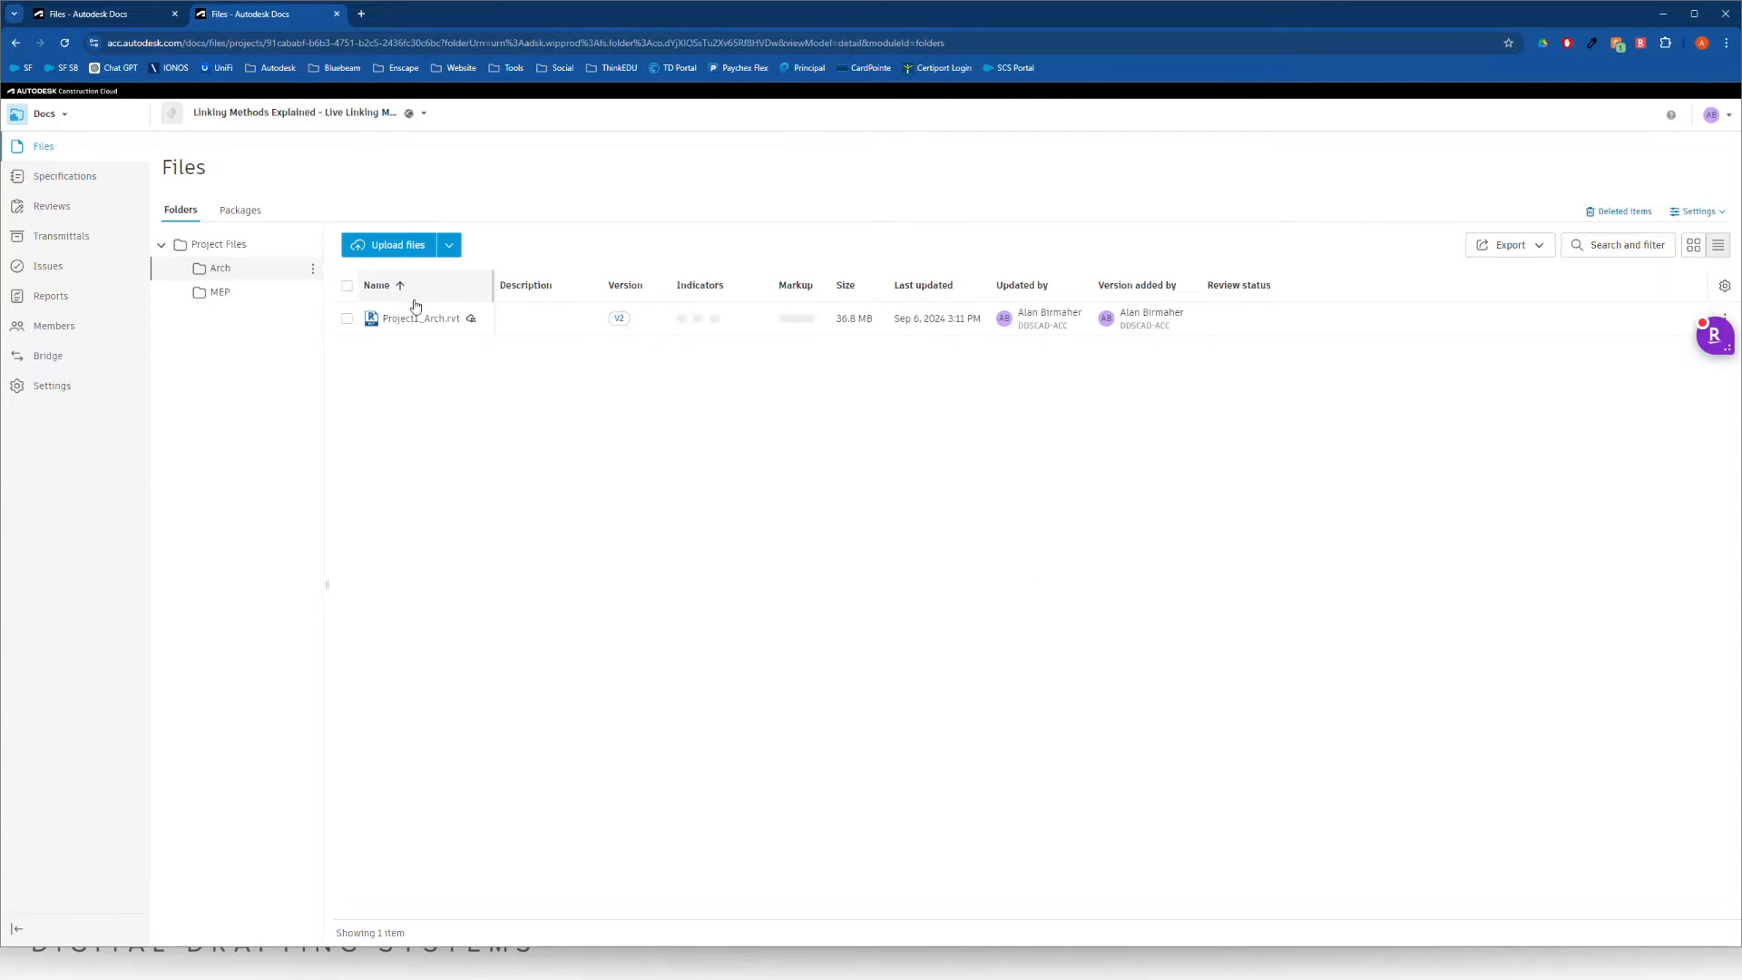
{"action": "mouse_move", "coordinate": [486, 323]}
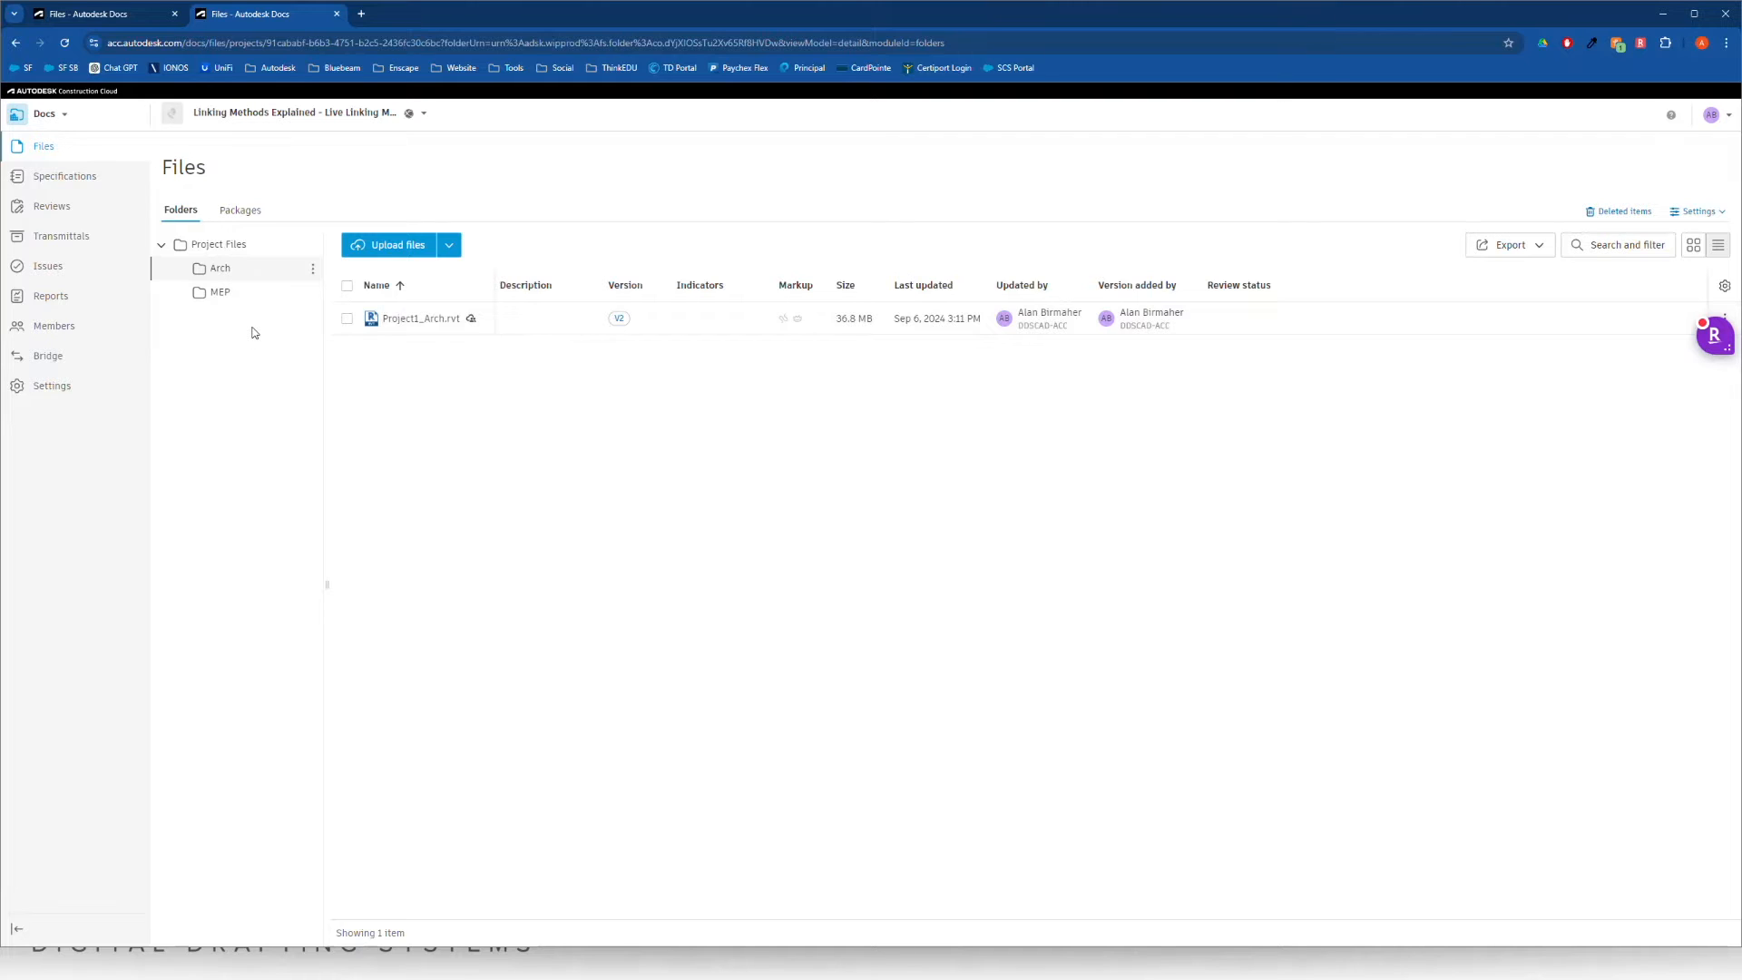
Open the Arch folder's permissions settings and start adding a member.
{"action": "left_click", "coordinate": [314, 269]}
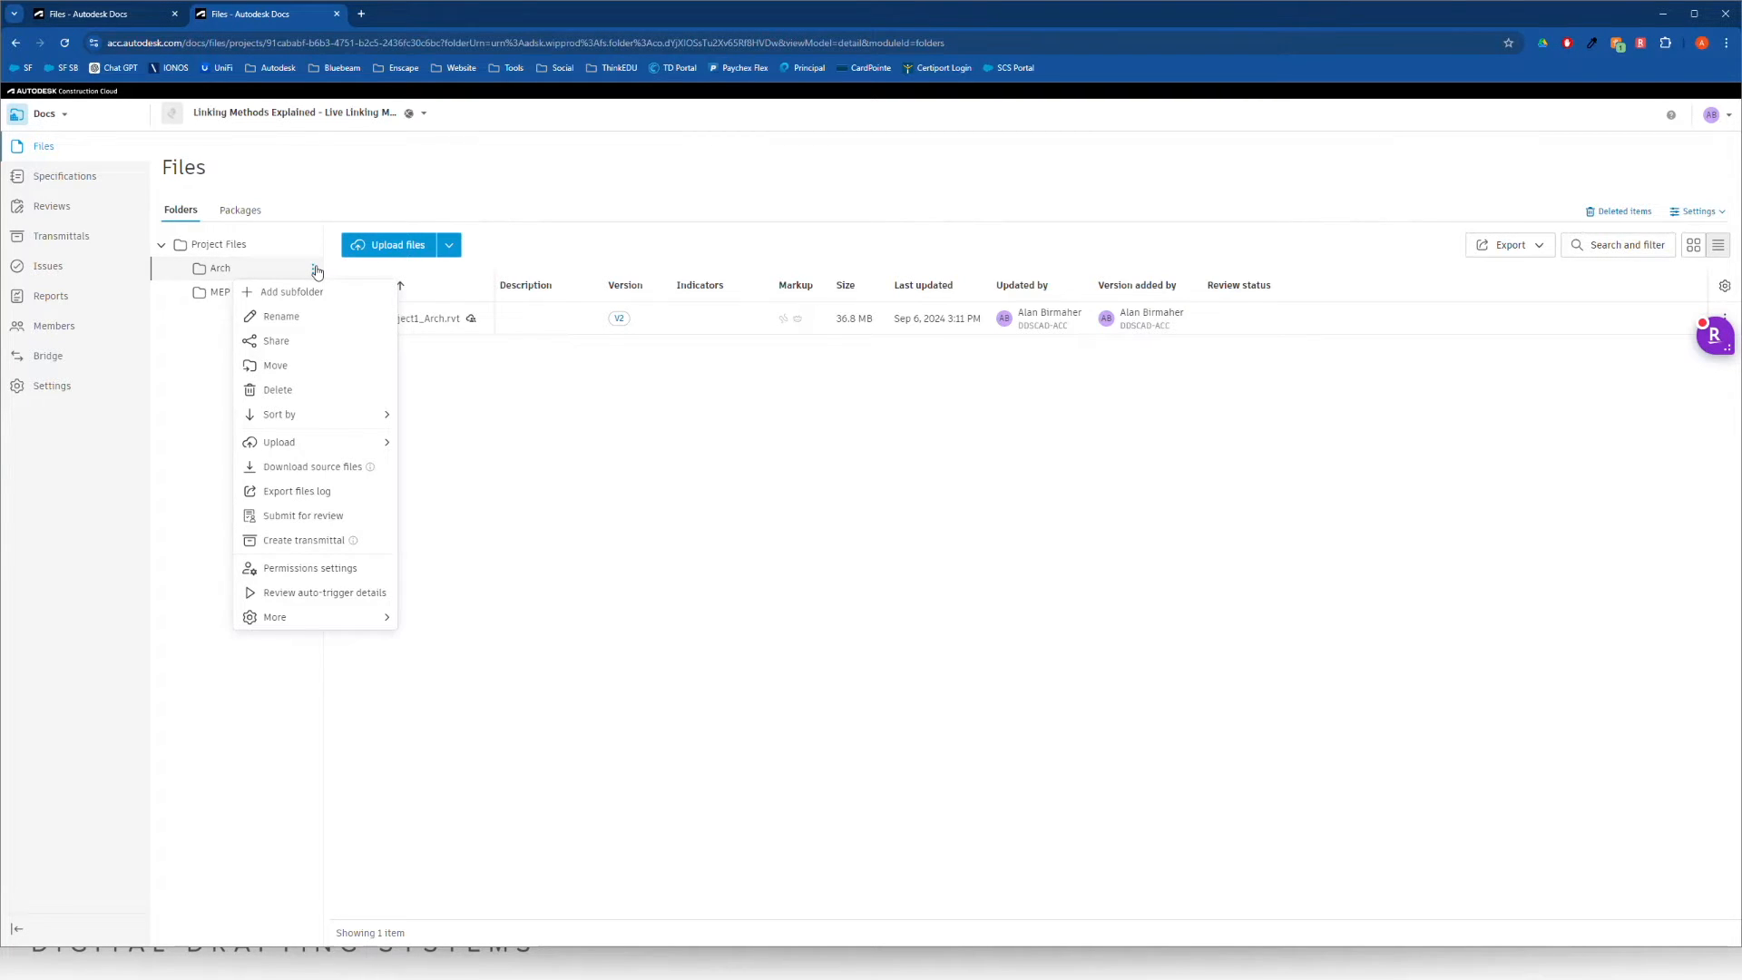
{"action": "left_click", "coordinate": [318, 569]}
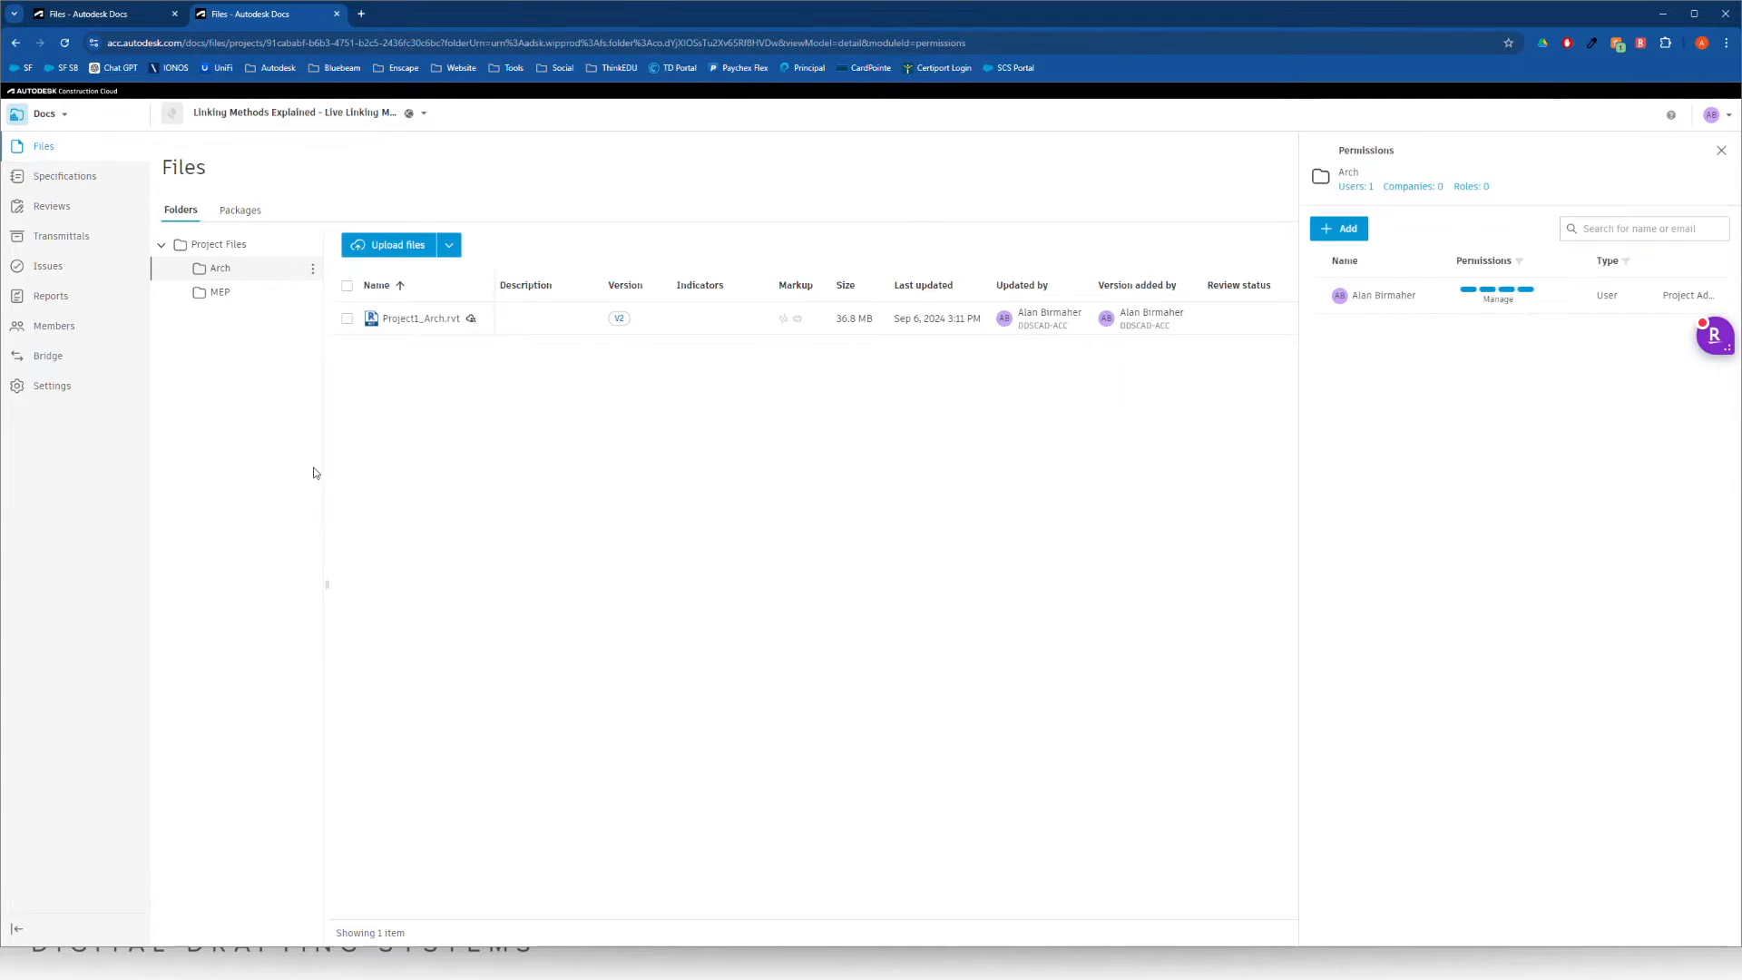
{"action": "left_click", "coordinate": [1340, 232]}
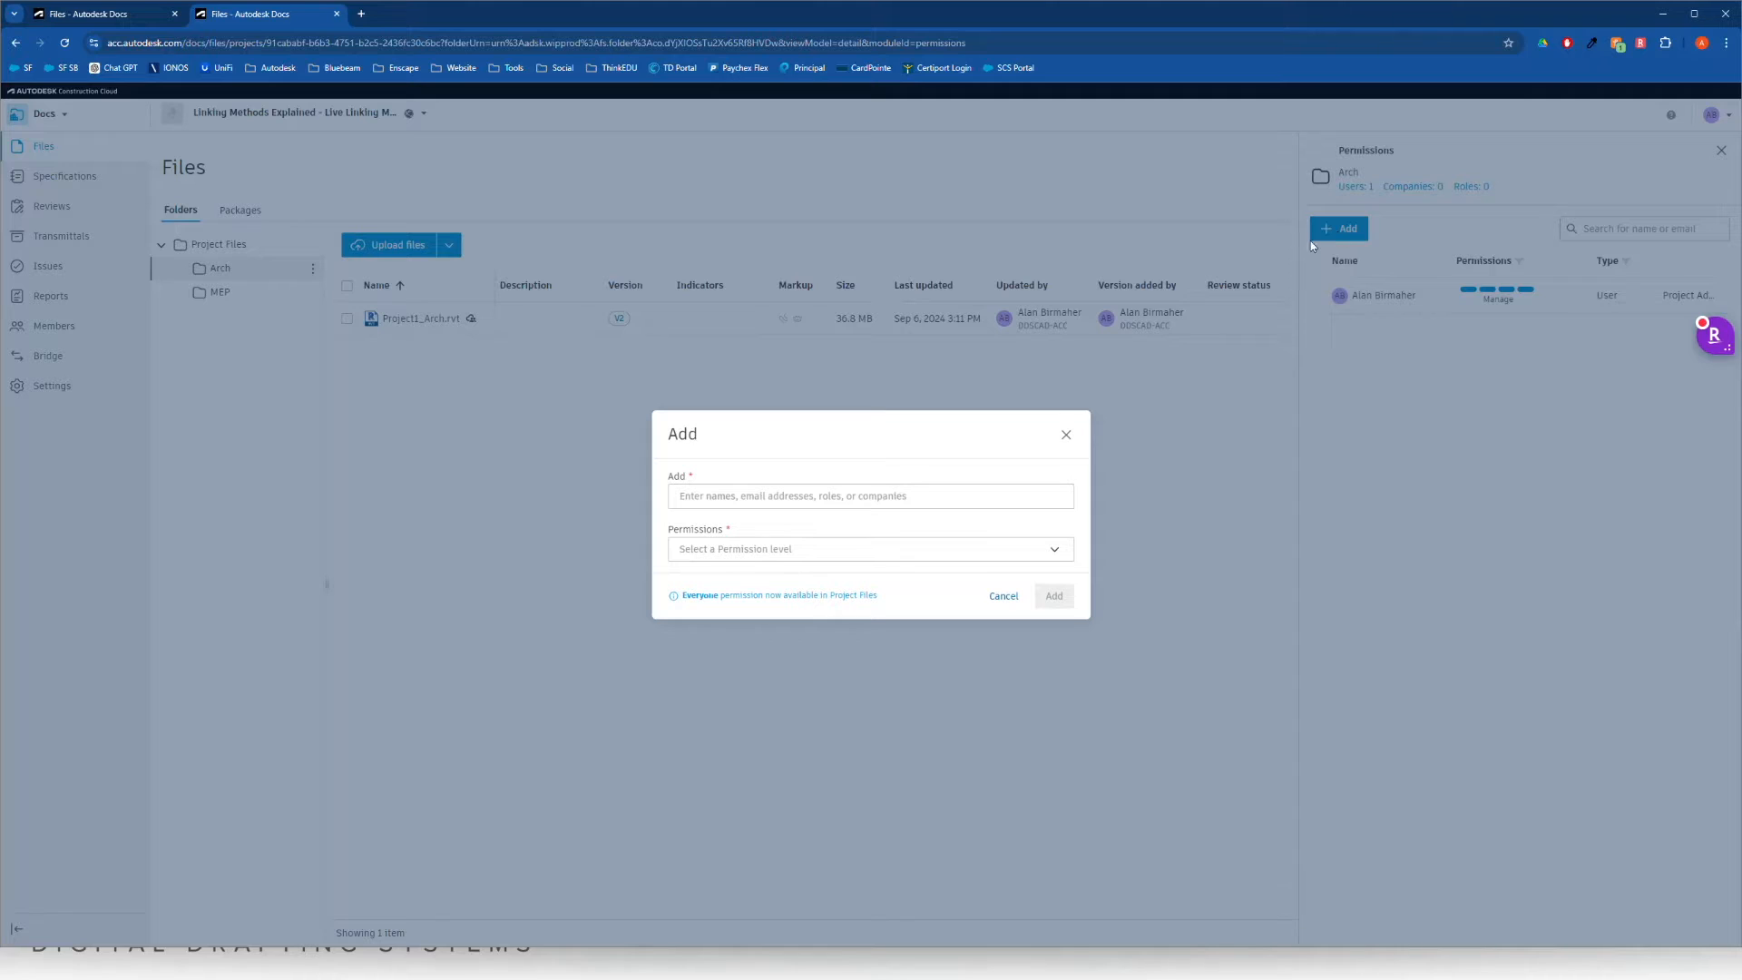
{"action": "left_click", "coordinate": [879, 495]}
{"action": "type", "text": "support"}
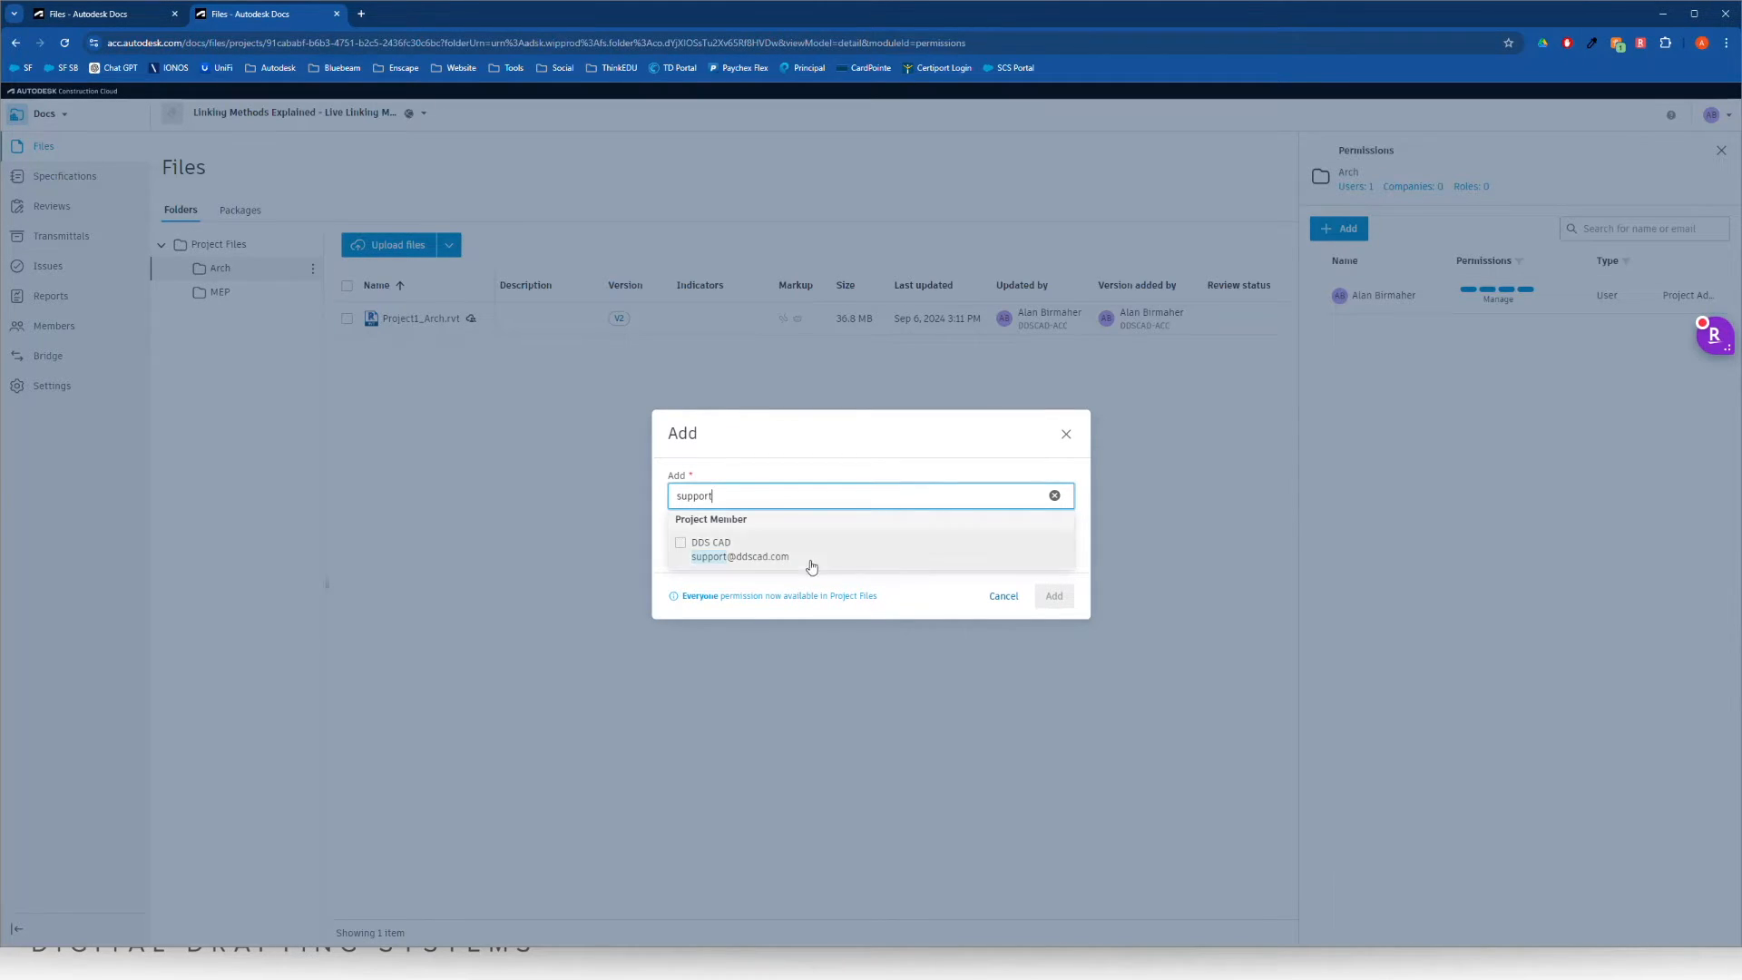
{"action": "left_click", "coordinate": [811, 563]}
{"action": "left_click", "coordinate": [757, 452]}
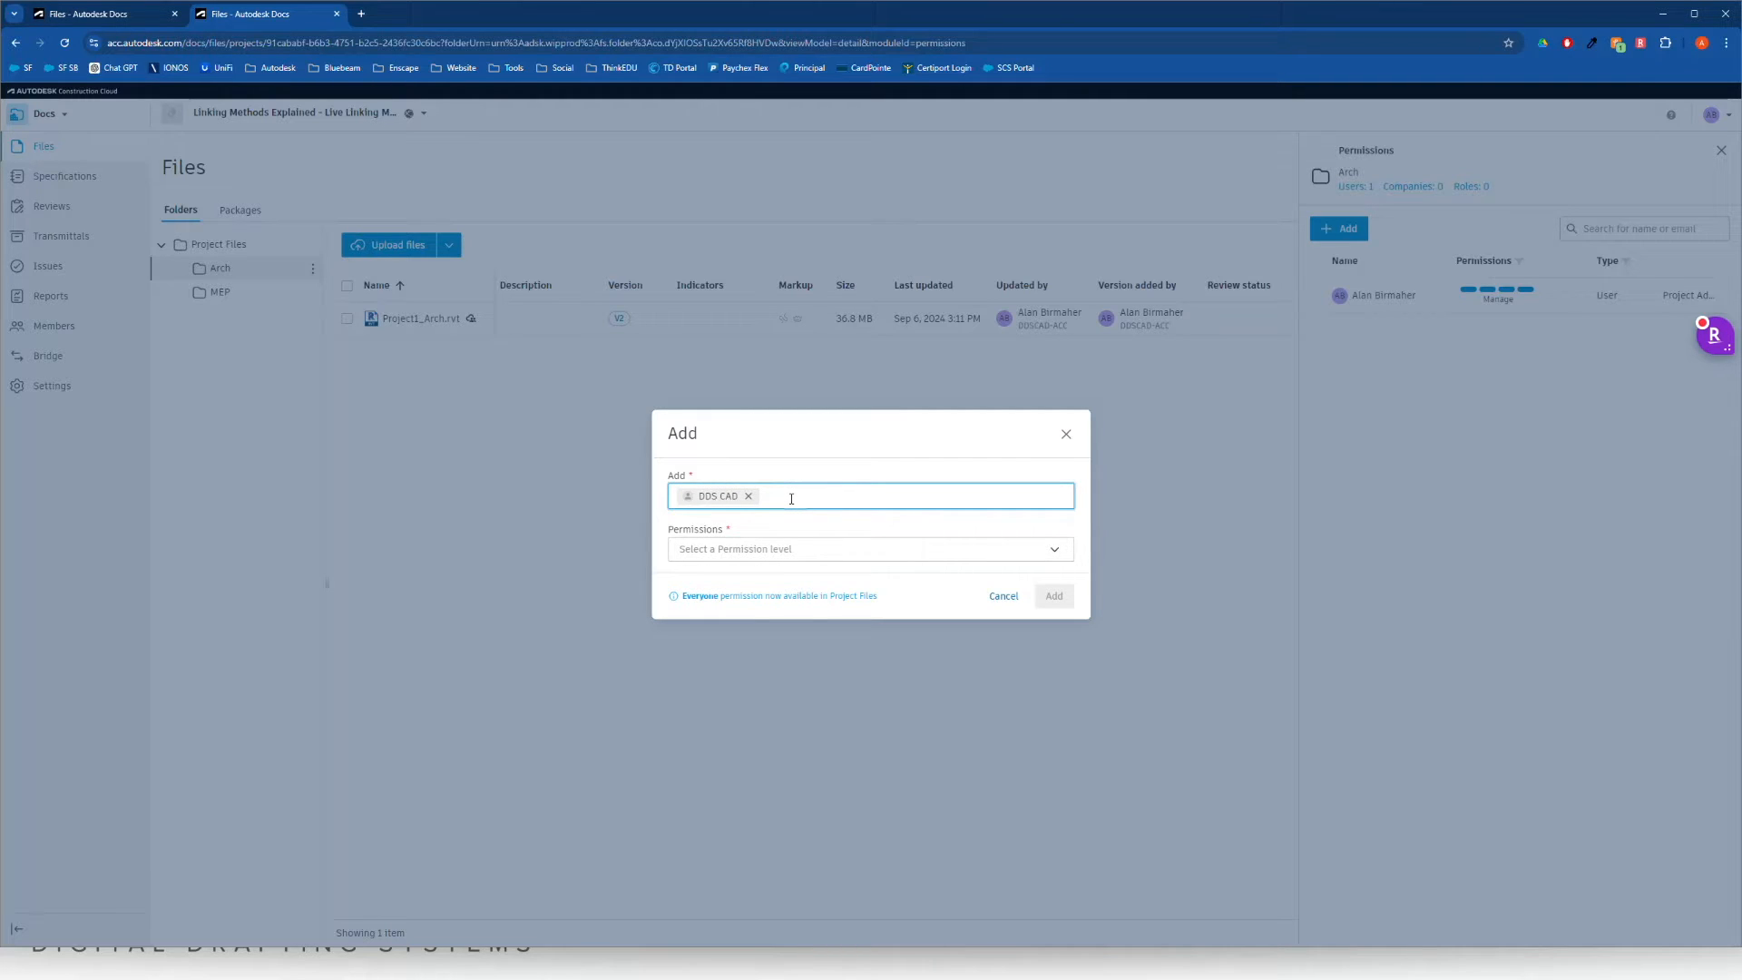
{"action": "type", "text": "engin"}
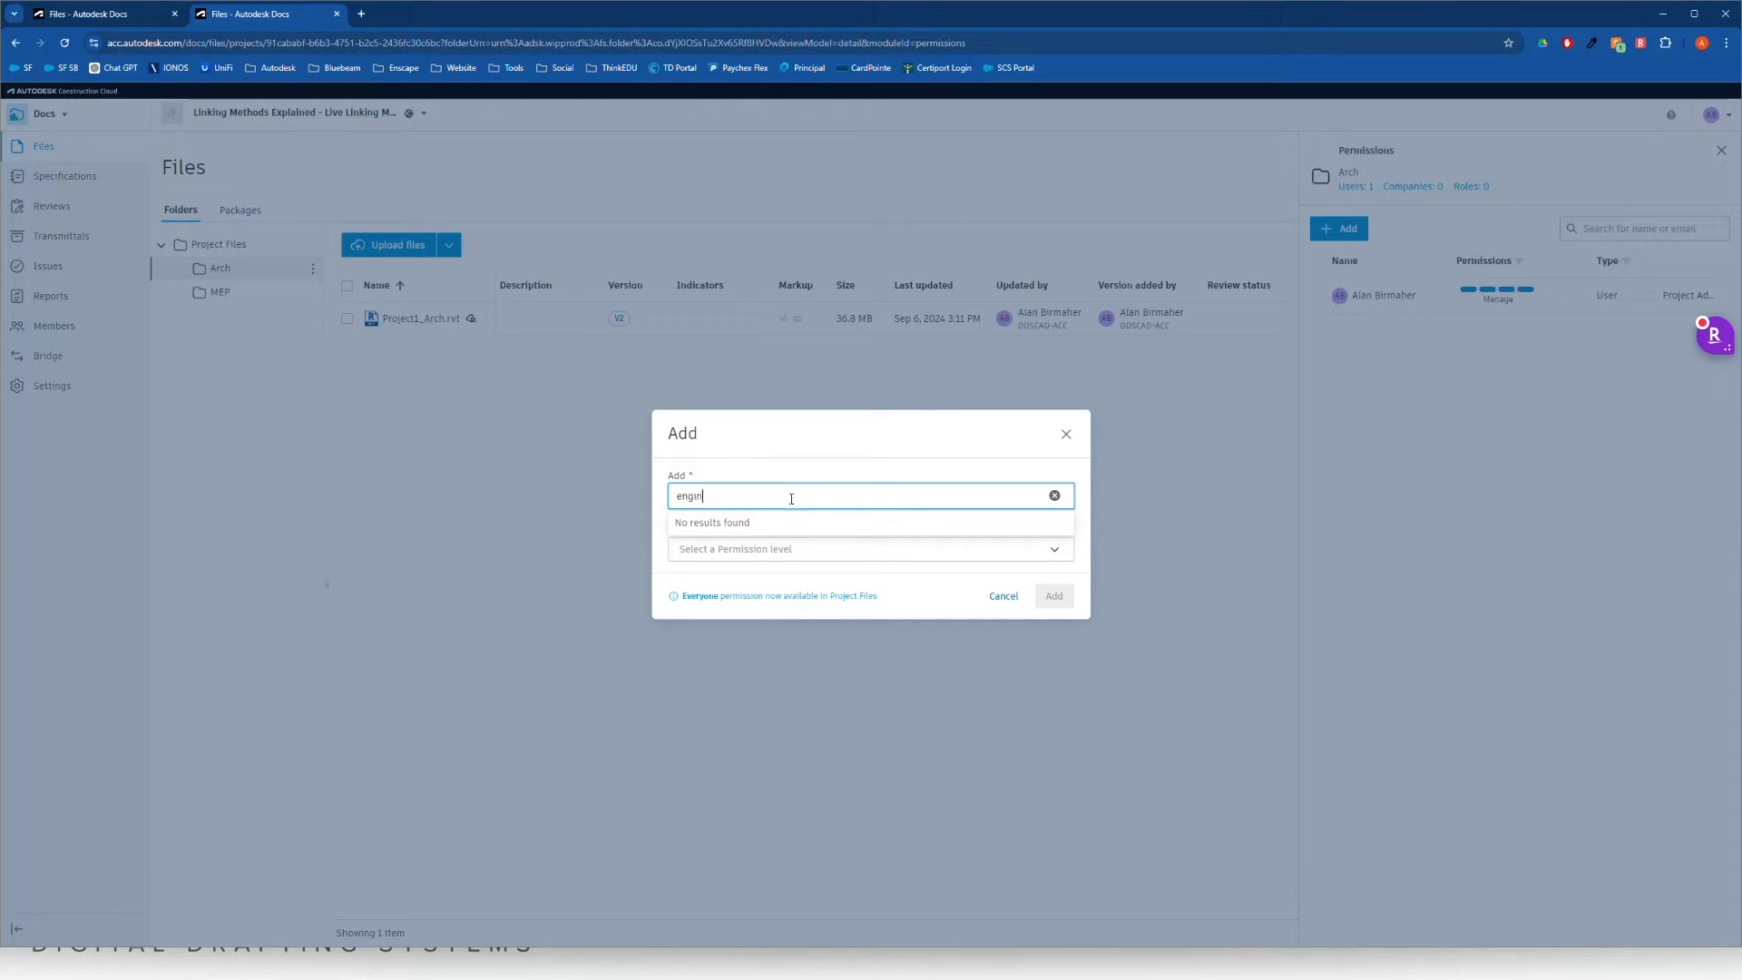
{"action": "key", "text": "BackSpace"}
{"action": "key", "text": "BackSpace"}
{"action": "key", "text": "BackSpace"}
{"action": "key", "text": "BackSpace"}
{"action": "key", "text": "BackSpace"}
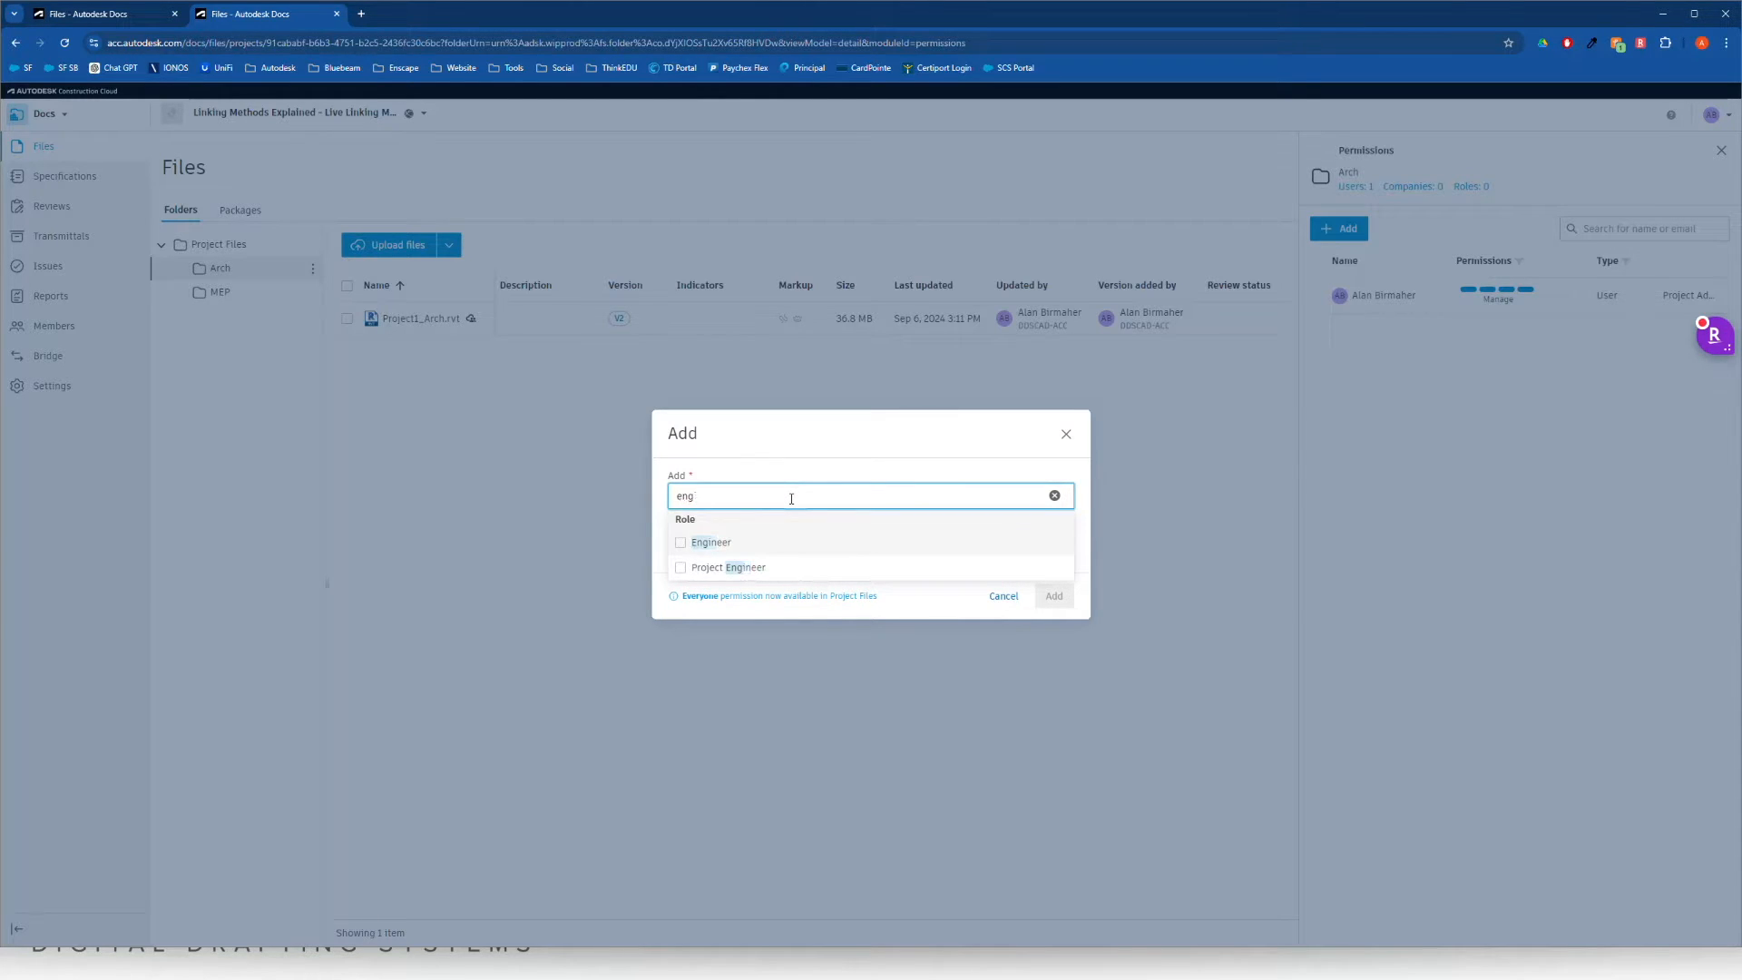
{"action": "type", "text": "ddscad"}
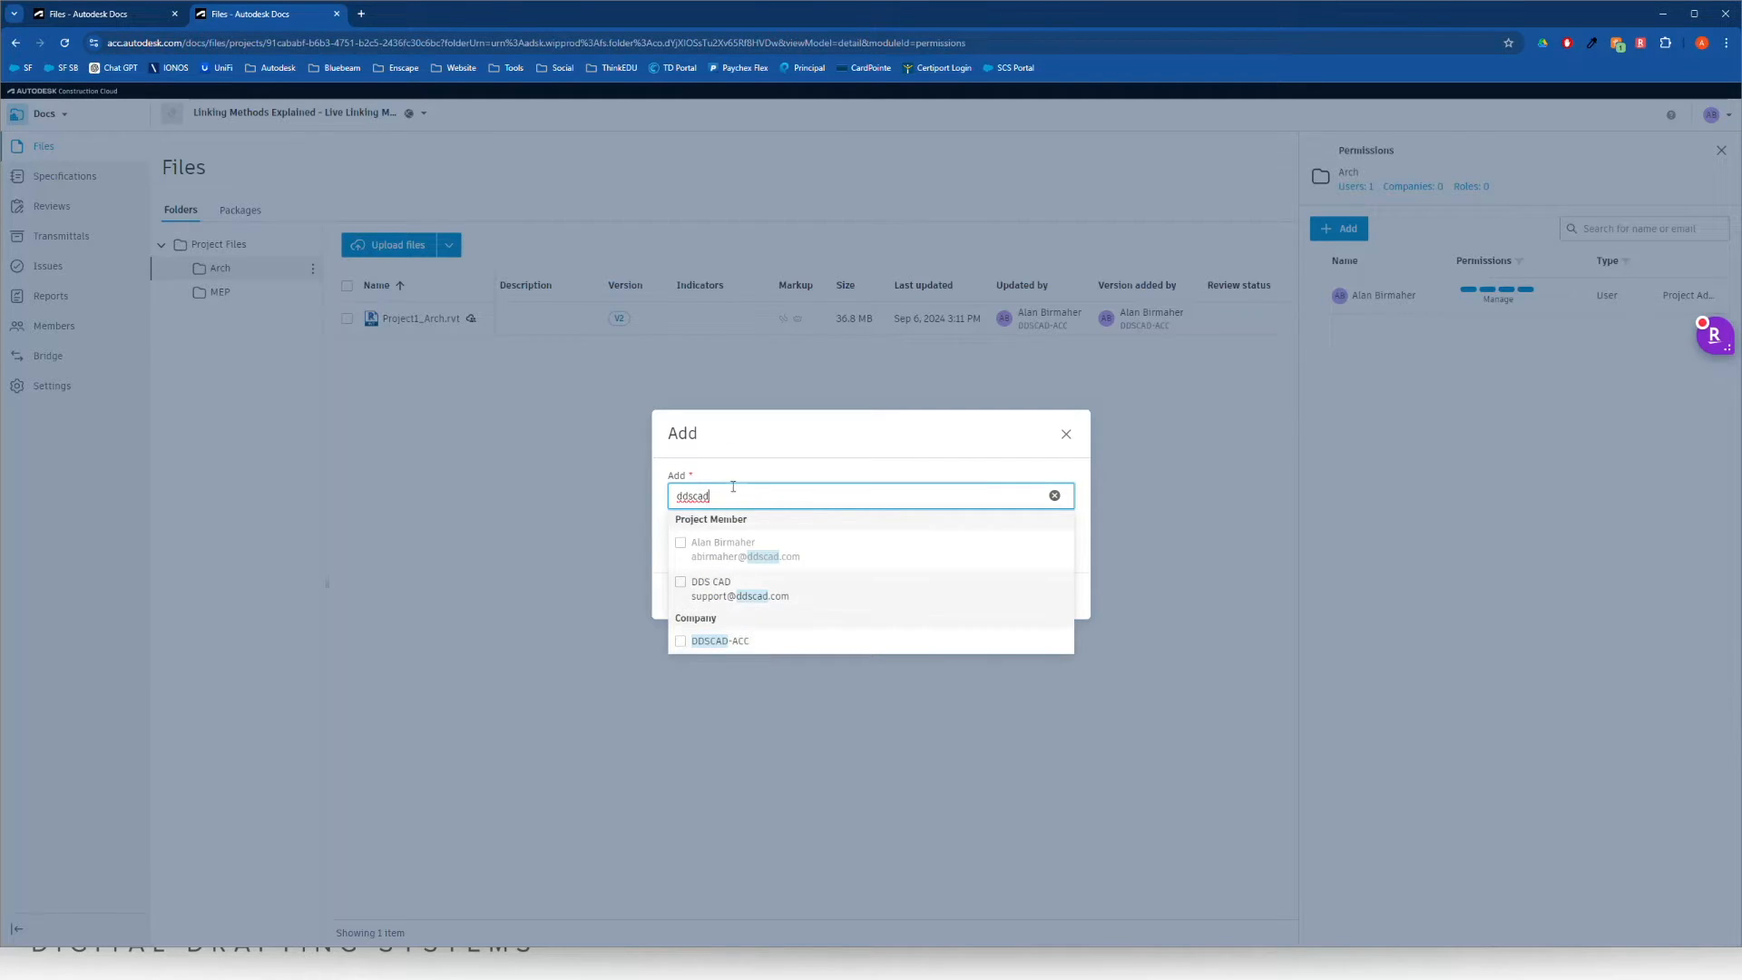
{"action": "key", "text": "BackSpace"}
{"action": "key", "text": "BackSpace"}
{"action": "key", "text": "BackSpace"}
{"action": "key", "text": "BackSpace"}
{"action": "key", "text": "BackSpace"}
{"action": "key", "text": "BackSpace"}
Find the DDS CAD project member by searching for support and add it to the Arch folder with Edit permission.
{"action": "type", "text": "s"}
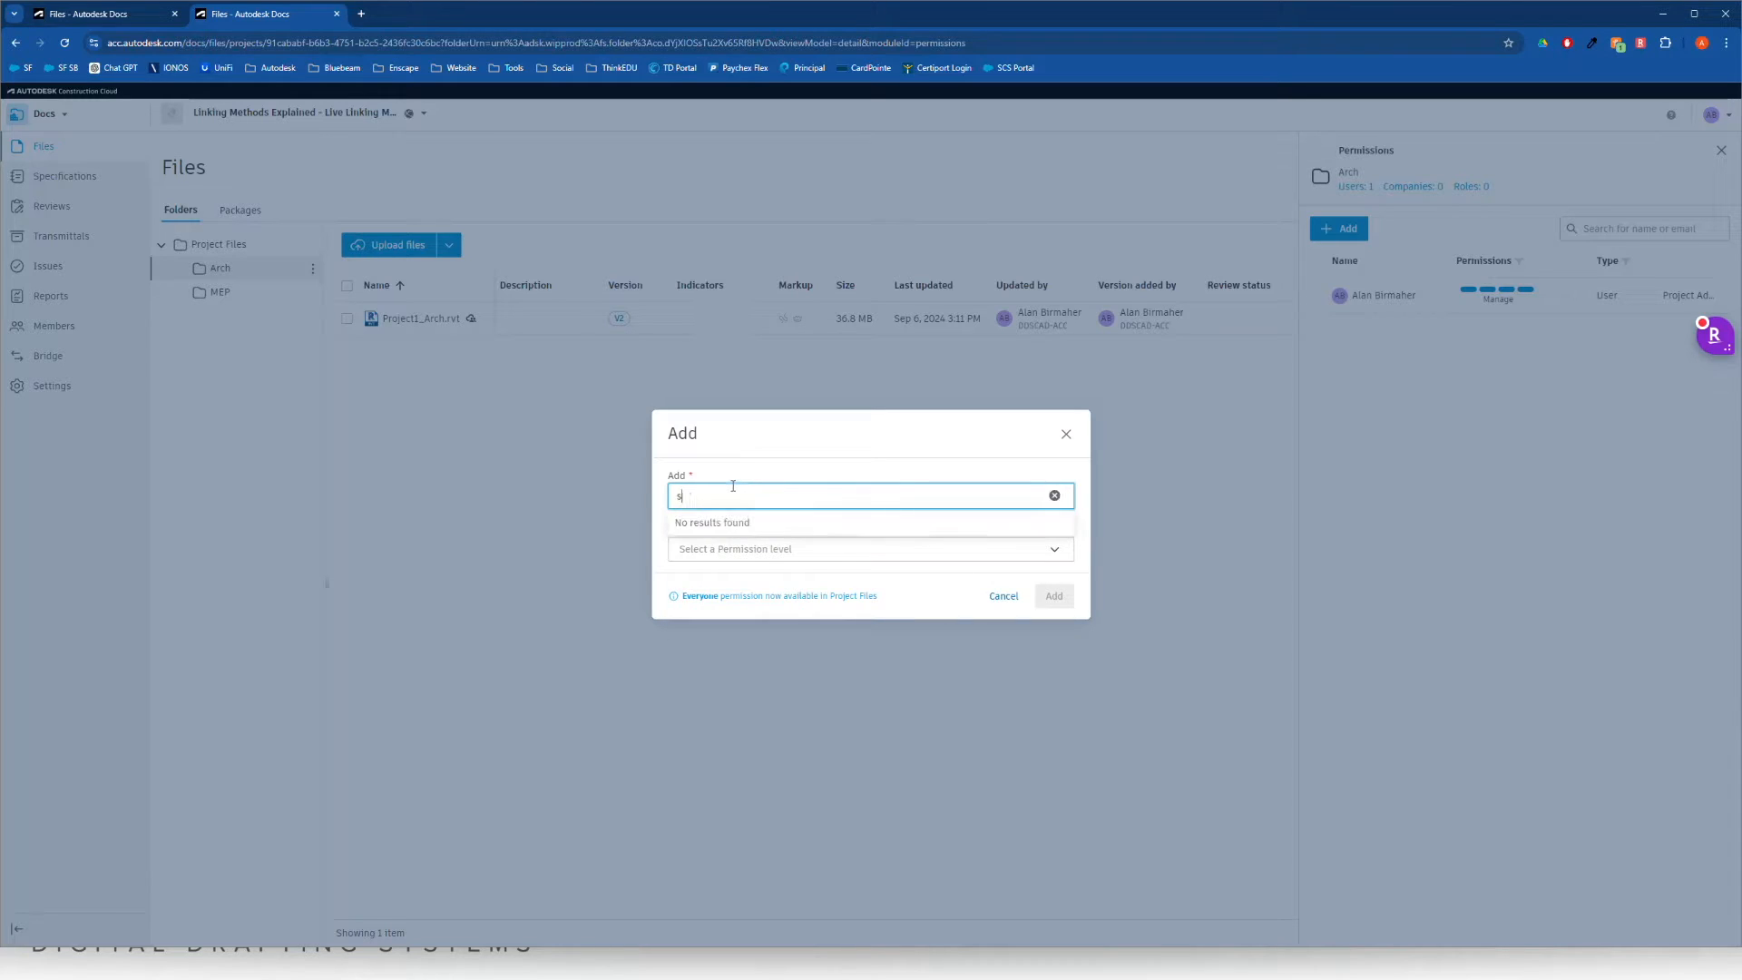
{"action": "type", "text": "upport"}
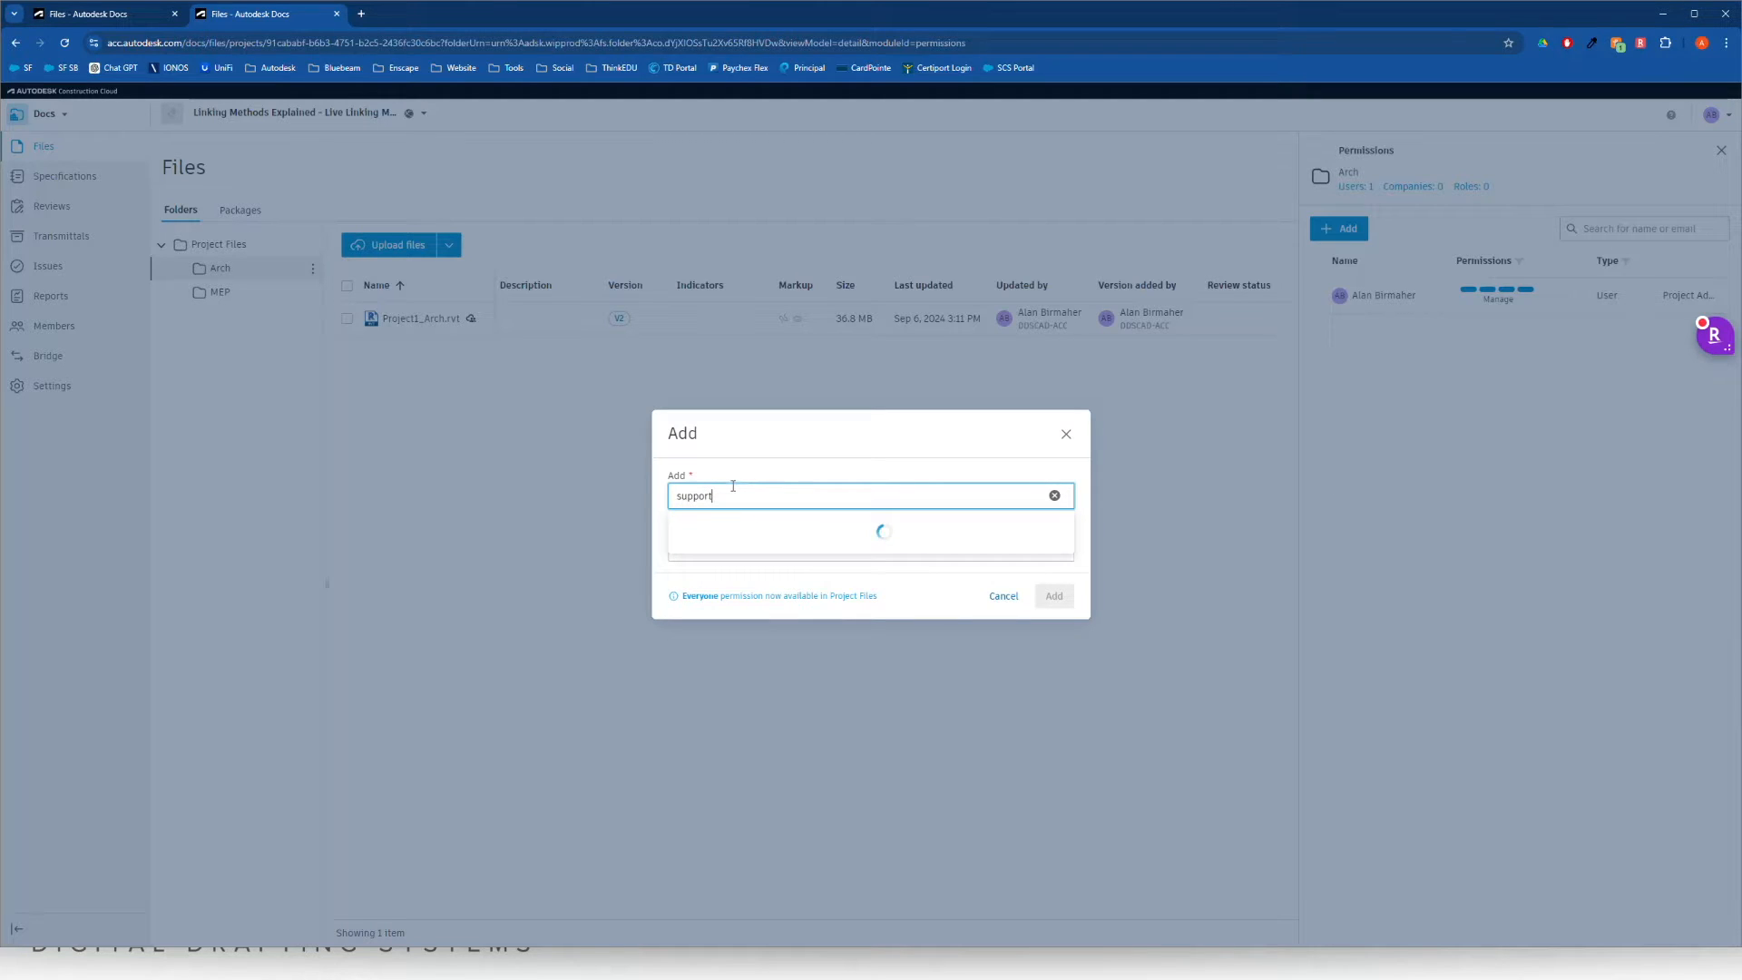
{"action": "left_click", "coordinate": [746, 552]}
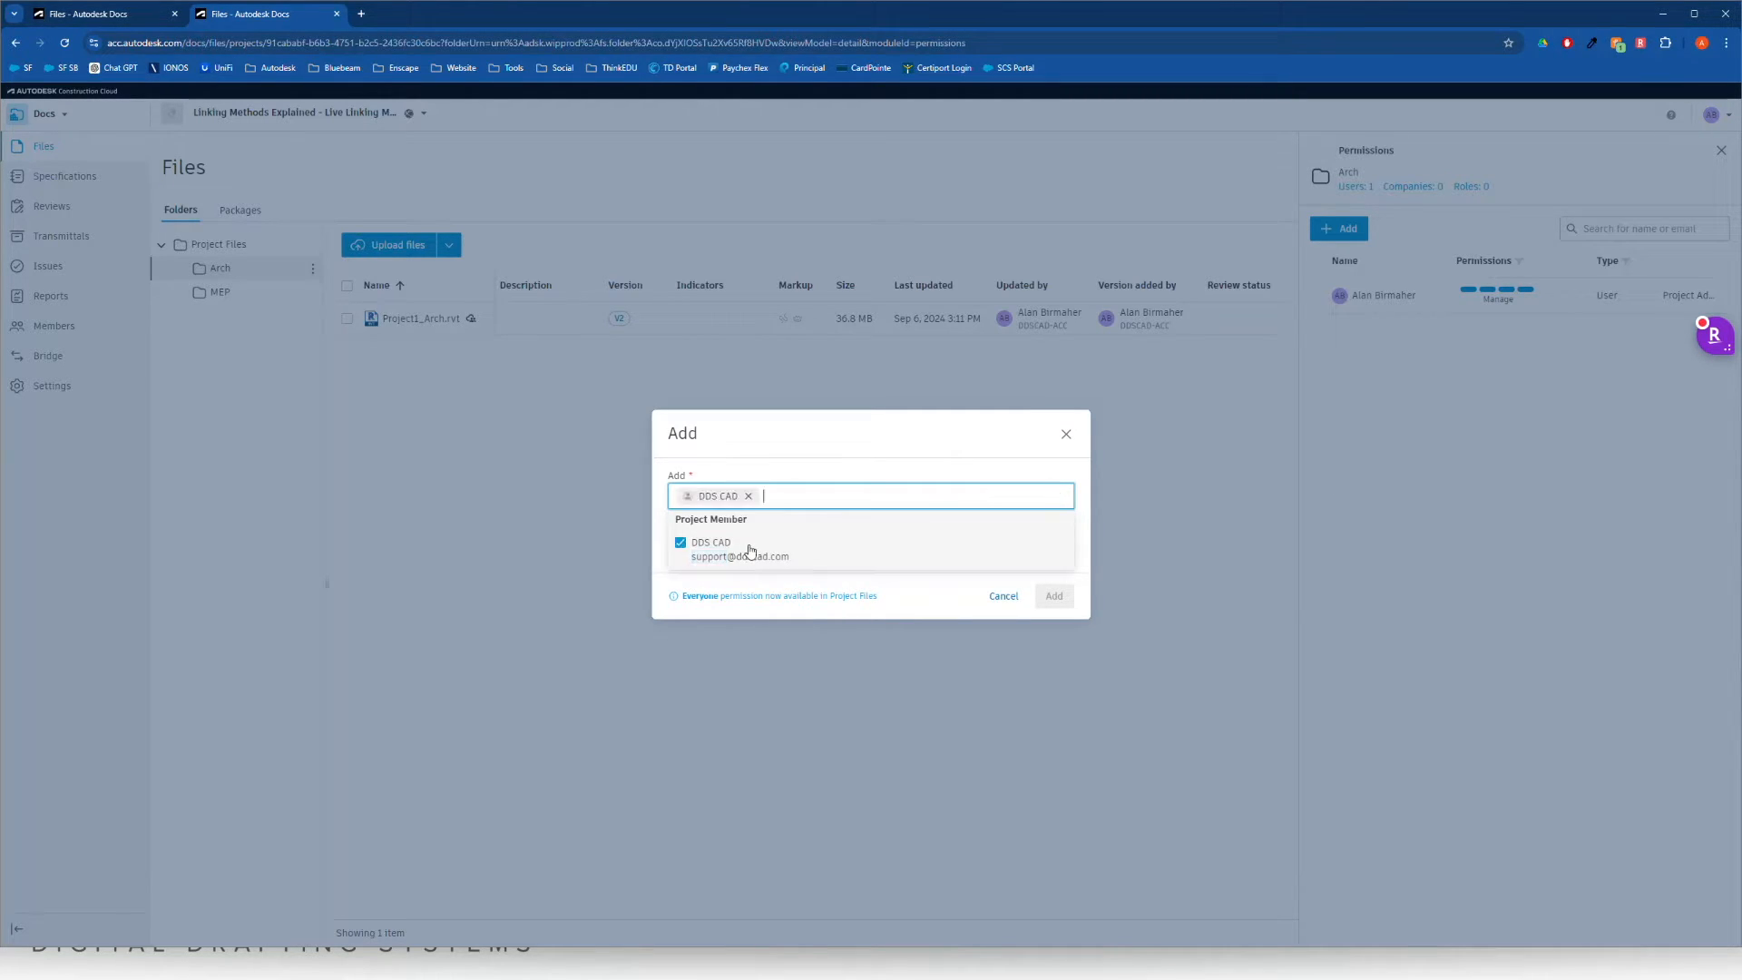
{"action": "left_click", "coordinate": [780, 458]}
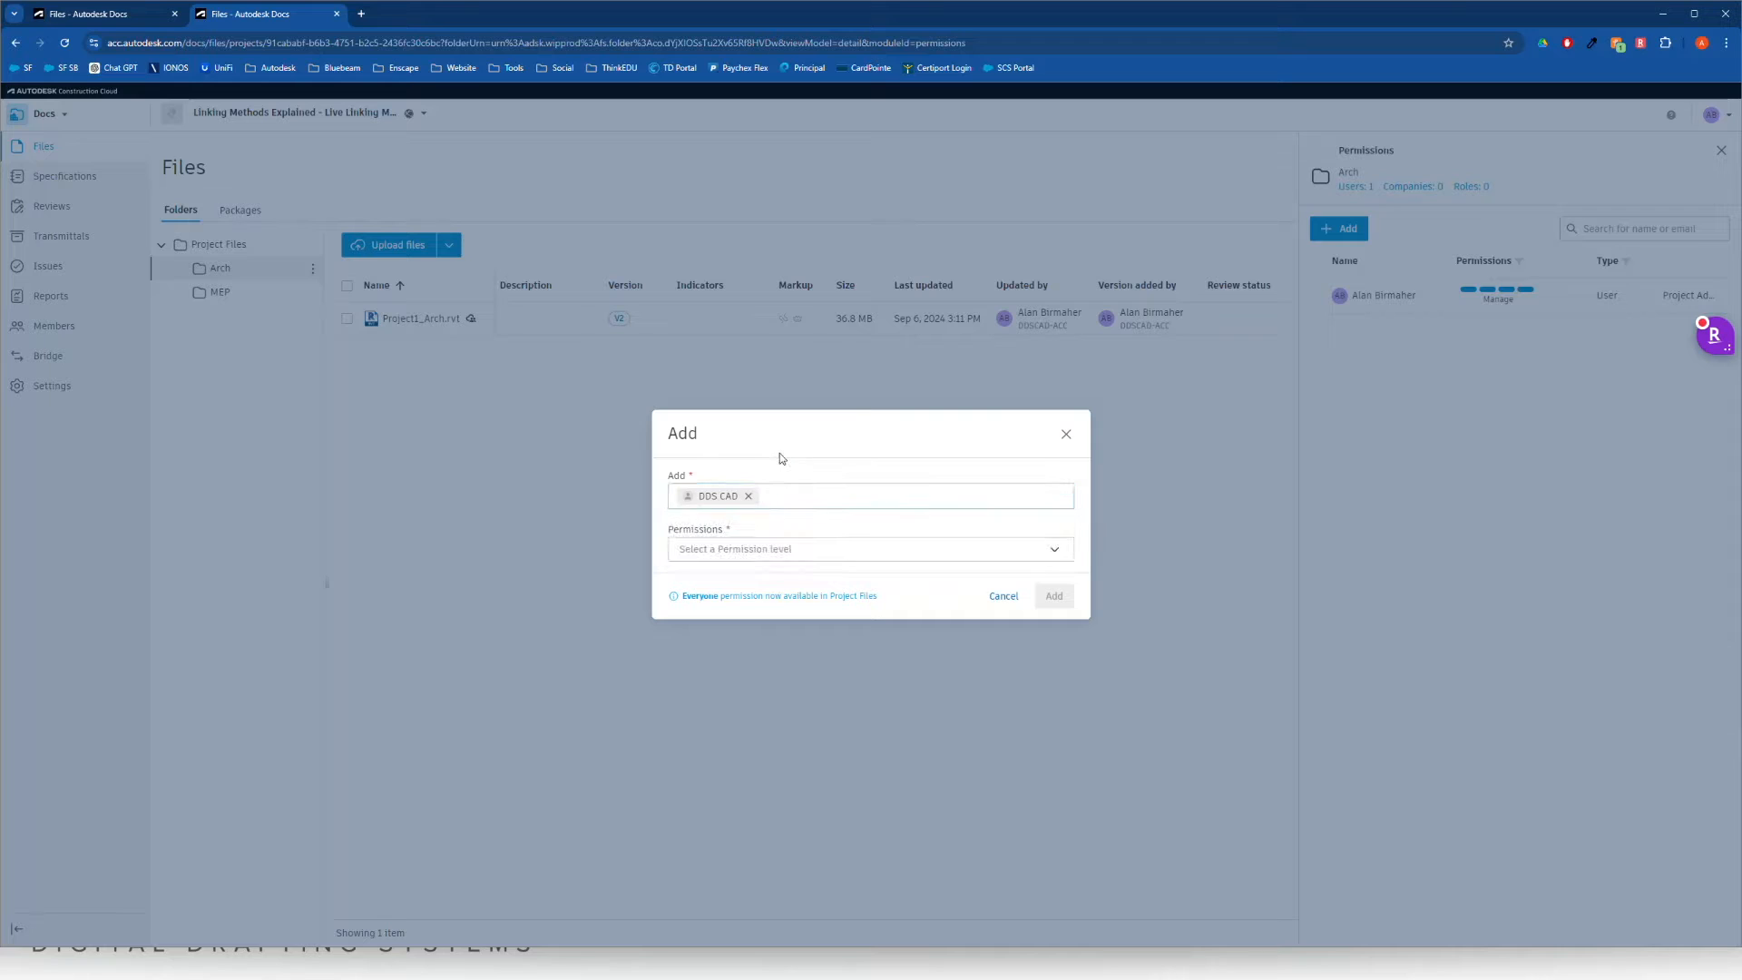
{"action": "left_click", "coordinate": [762, 544]}
{"action": "left_click", "coordinate": [777, 748]}
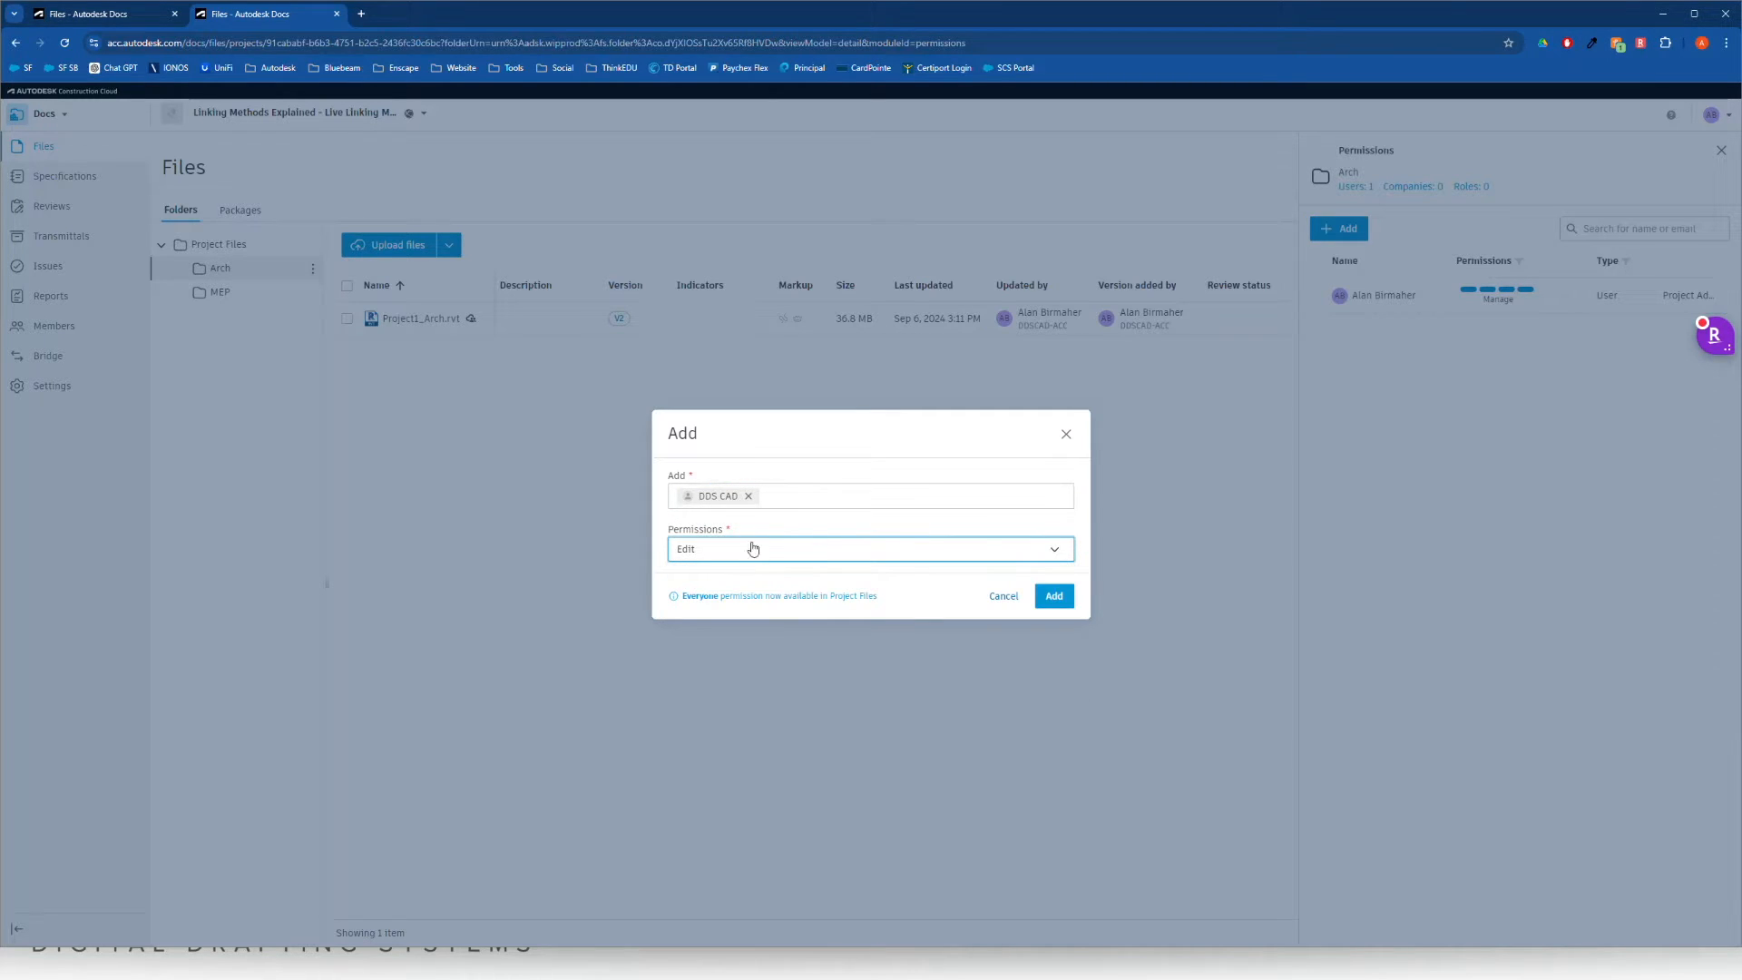
{"action": "left_click", "coordinate": [1054, 596]}
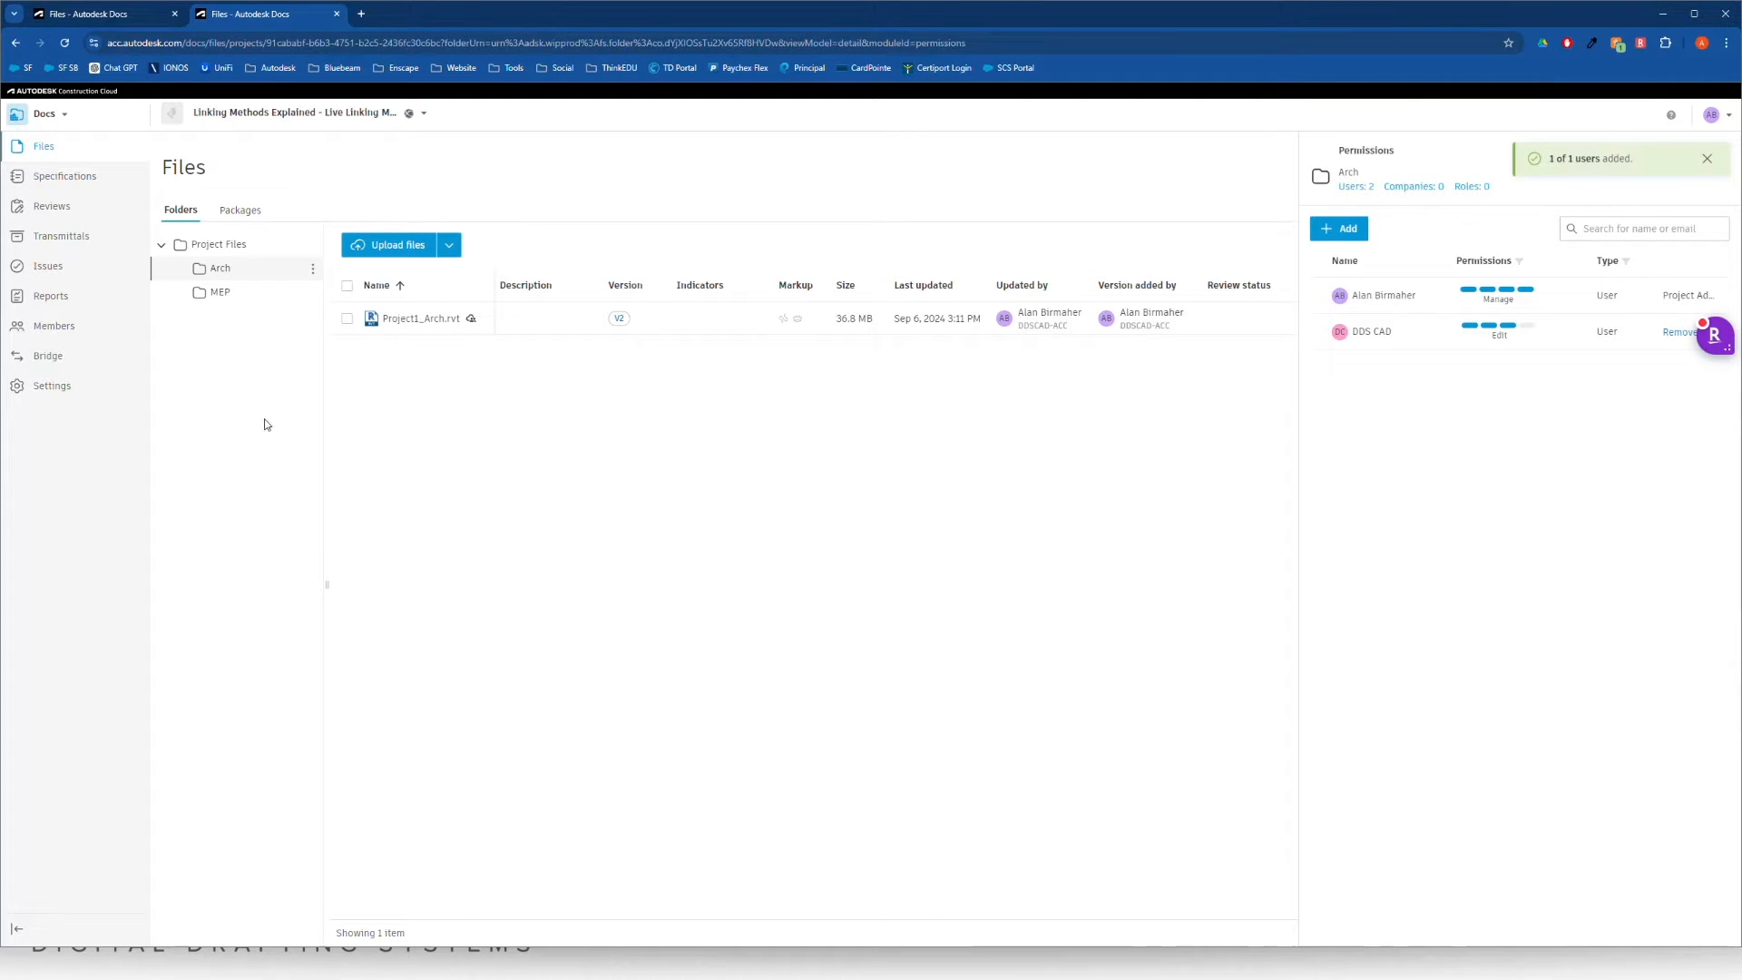
Add the DDS CAD project member to the MEP folder with the View permission that allows viewing and downloading files.
{"action": "left_click", "coordinate": [237, 291]}
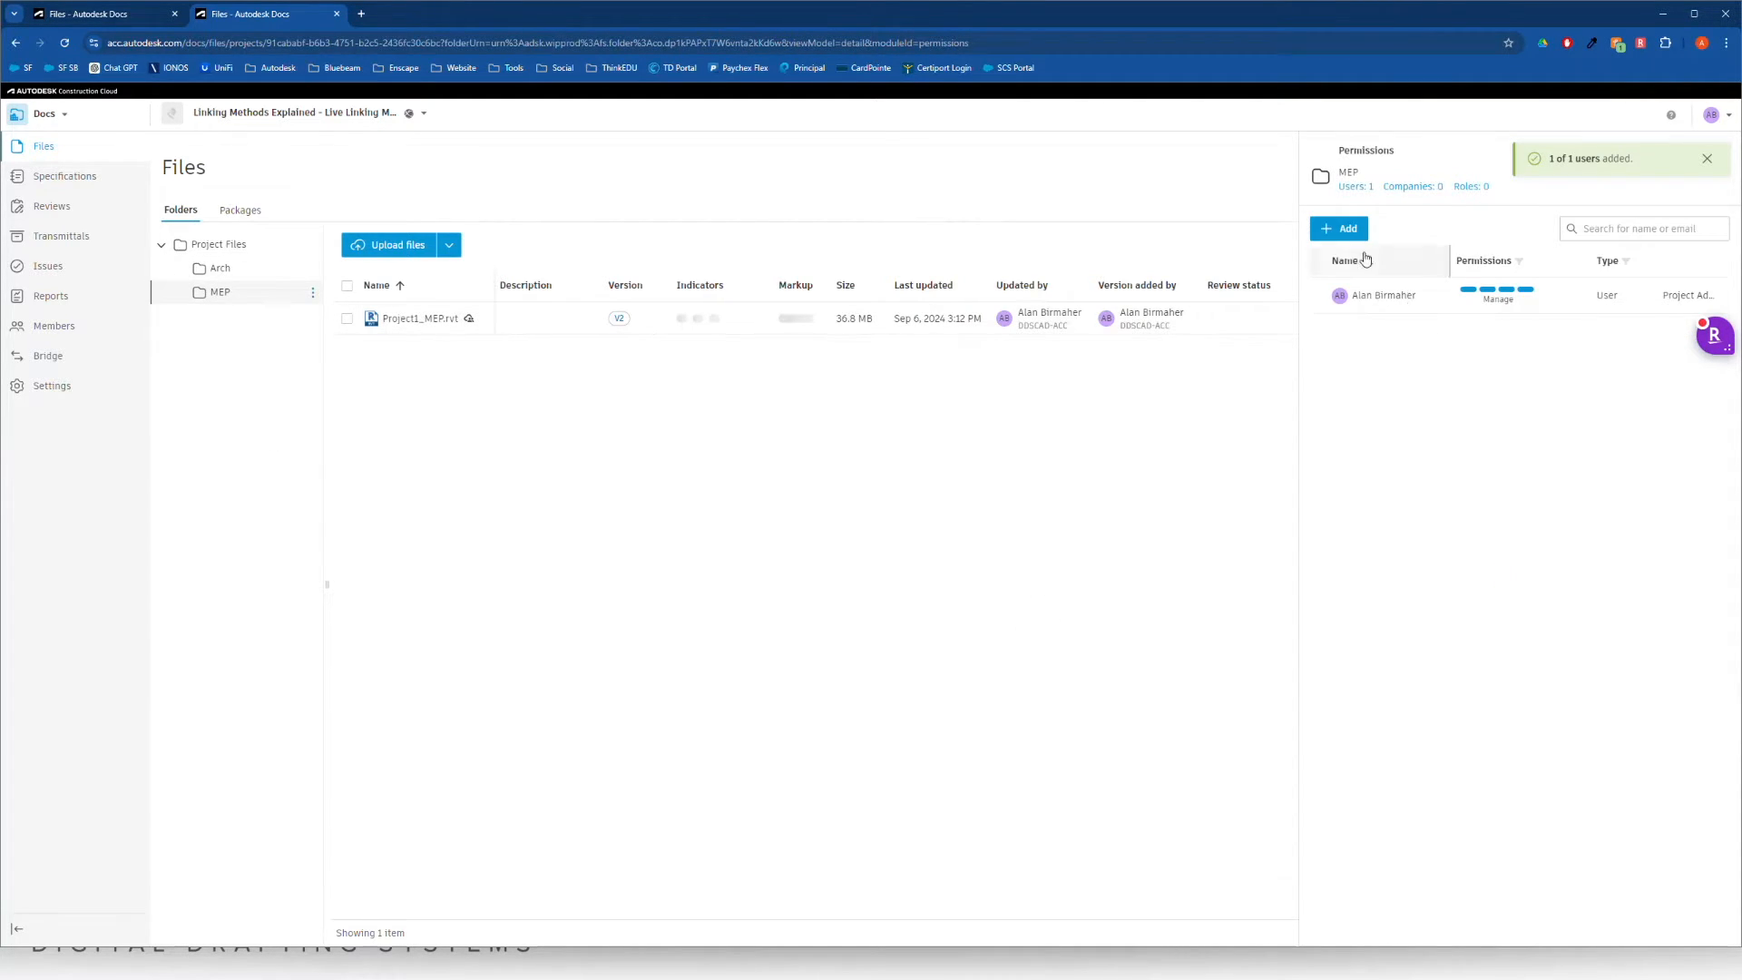
{"action": "left_click", "coordinate": [1339, 228]}
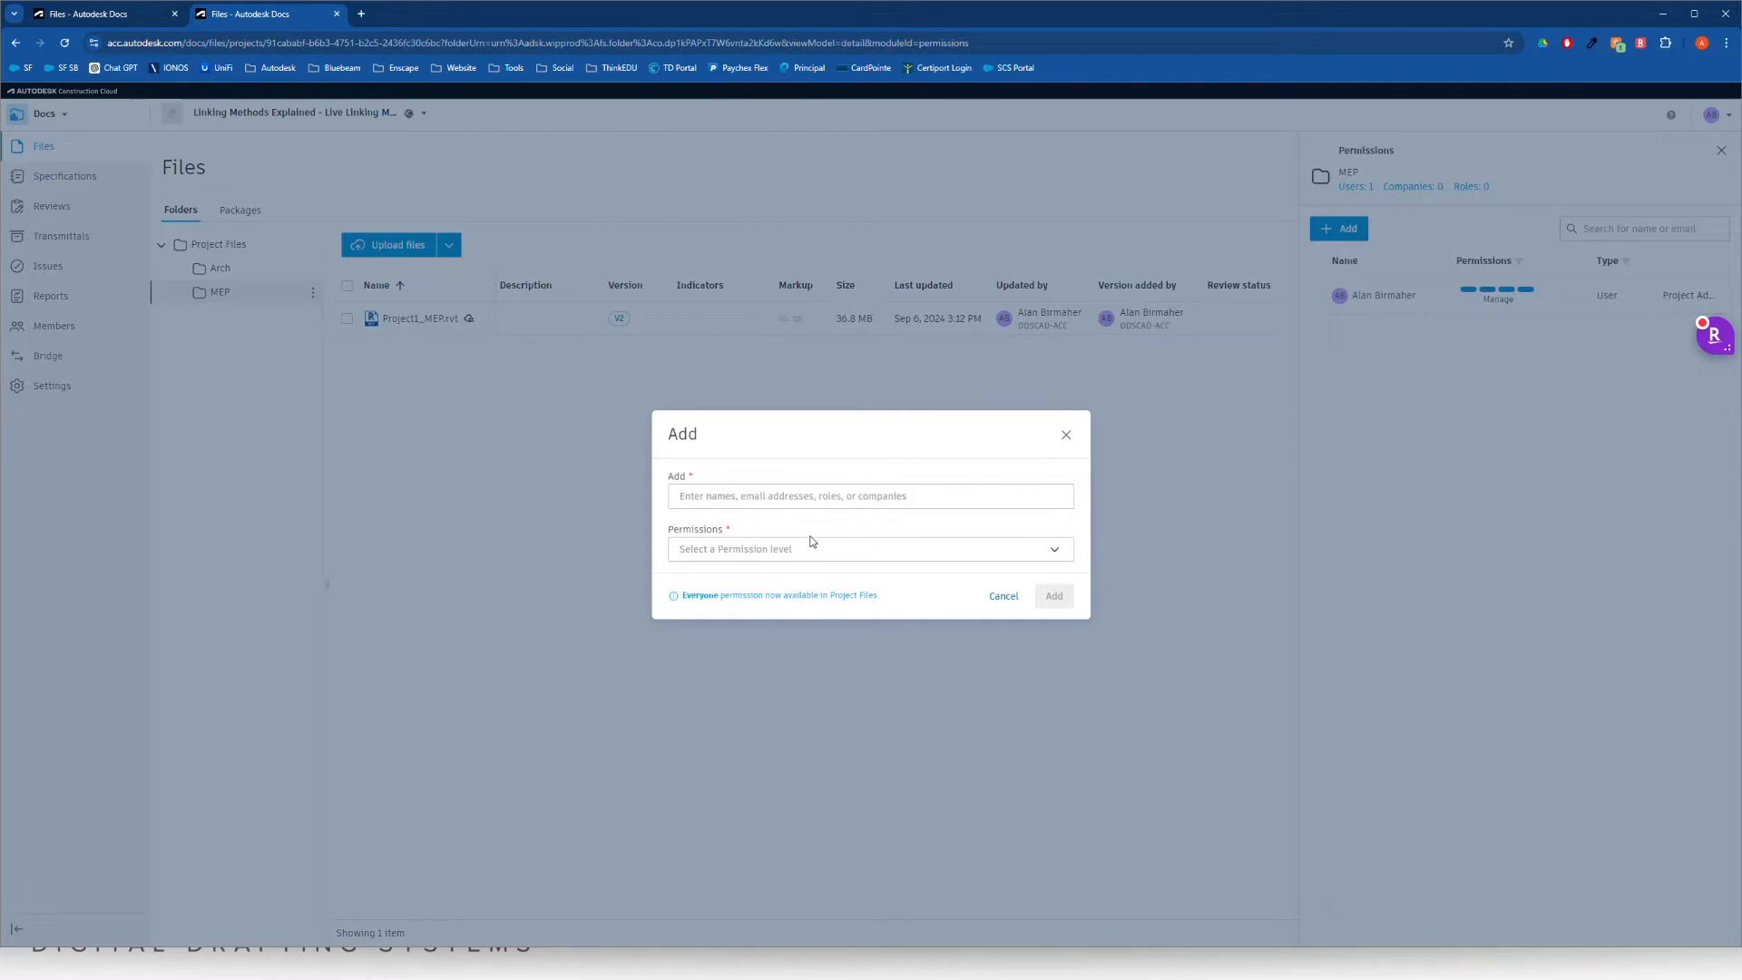
{"action": "left_click", "coordinate": [764, 495]}
{"action": "type", "text": "support"}
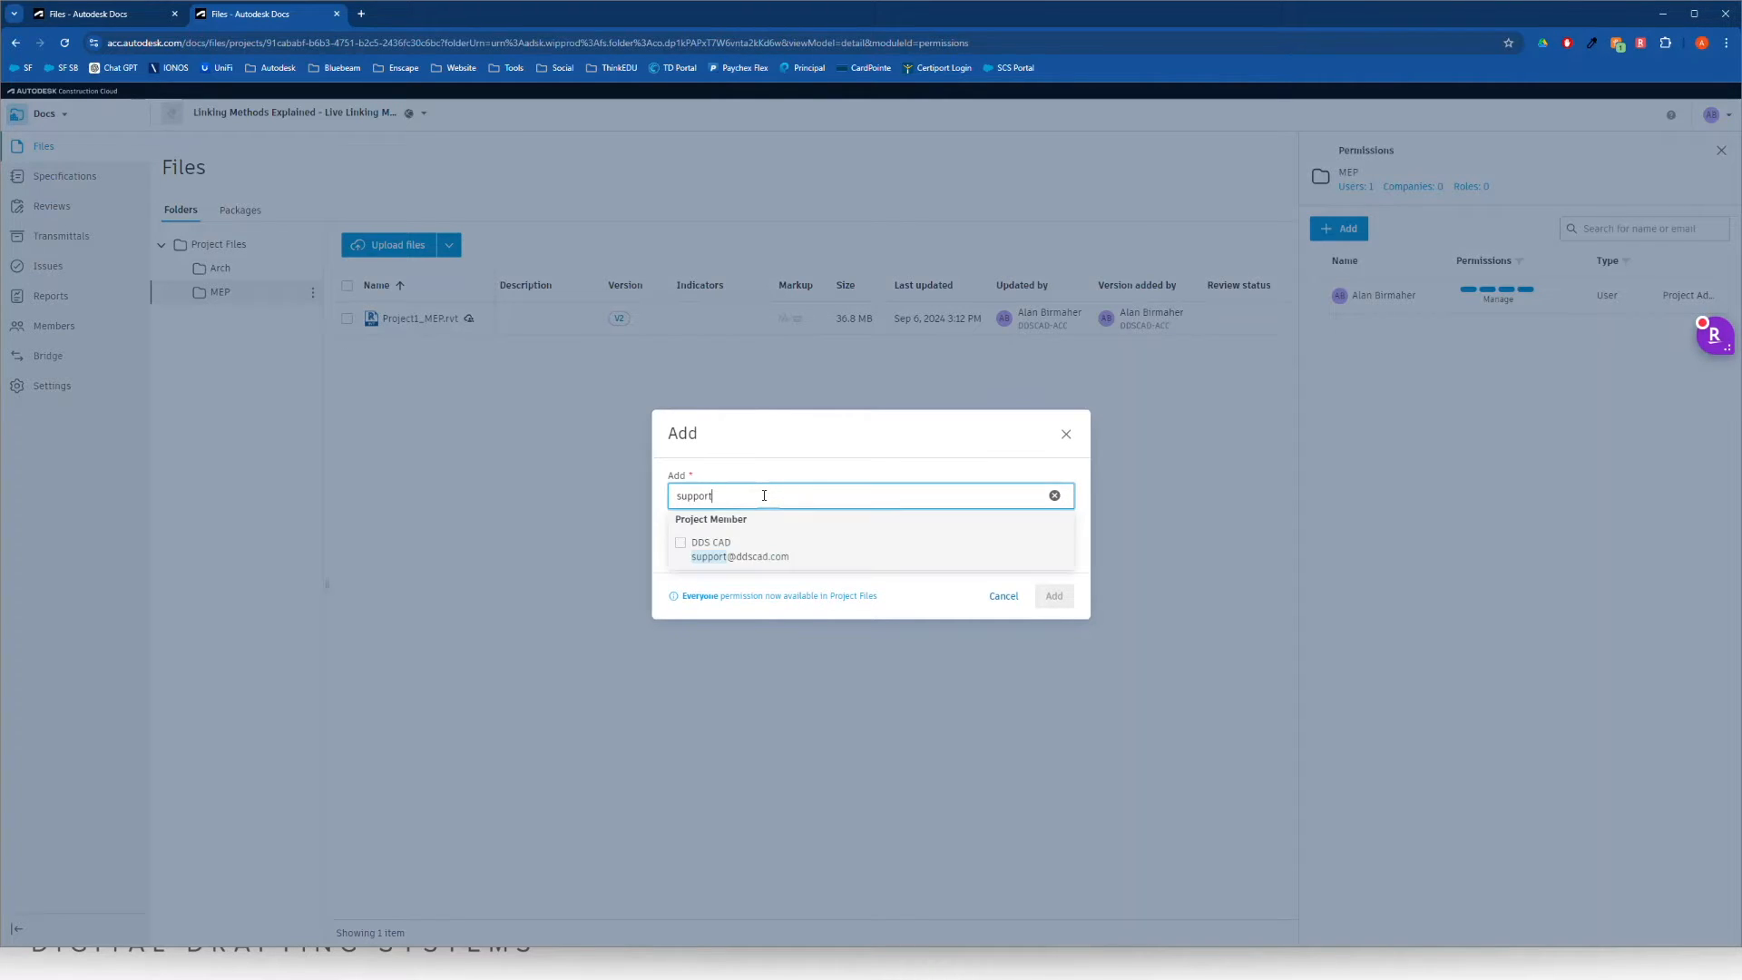
{"action": "left_click", "coordinate": [764, 551]}
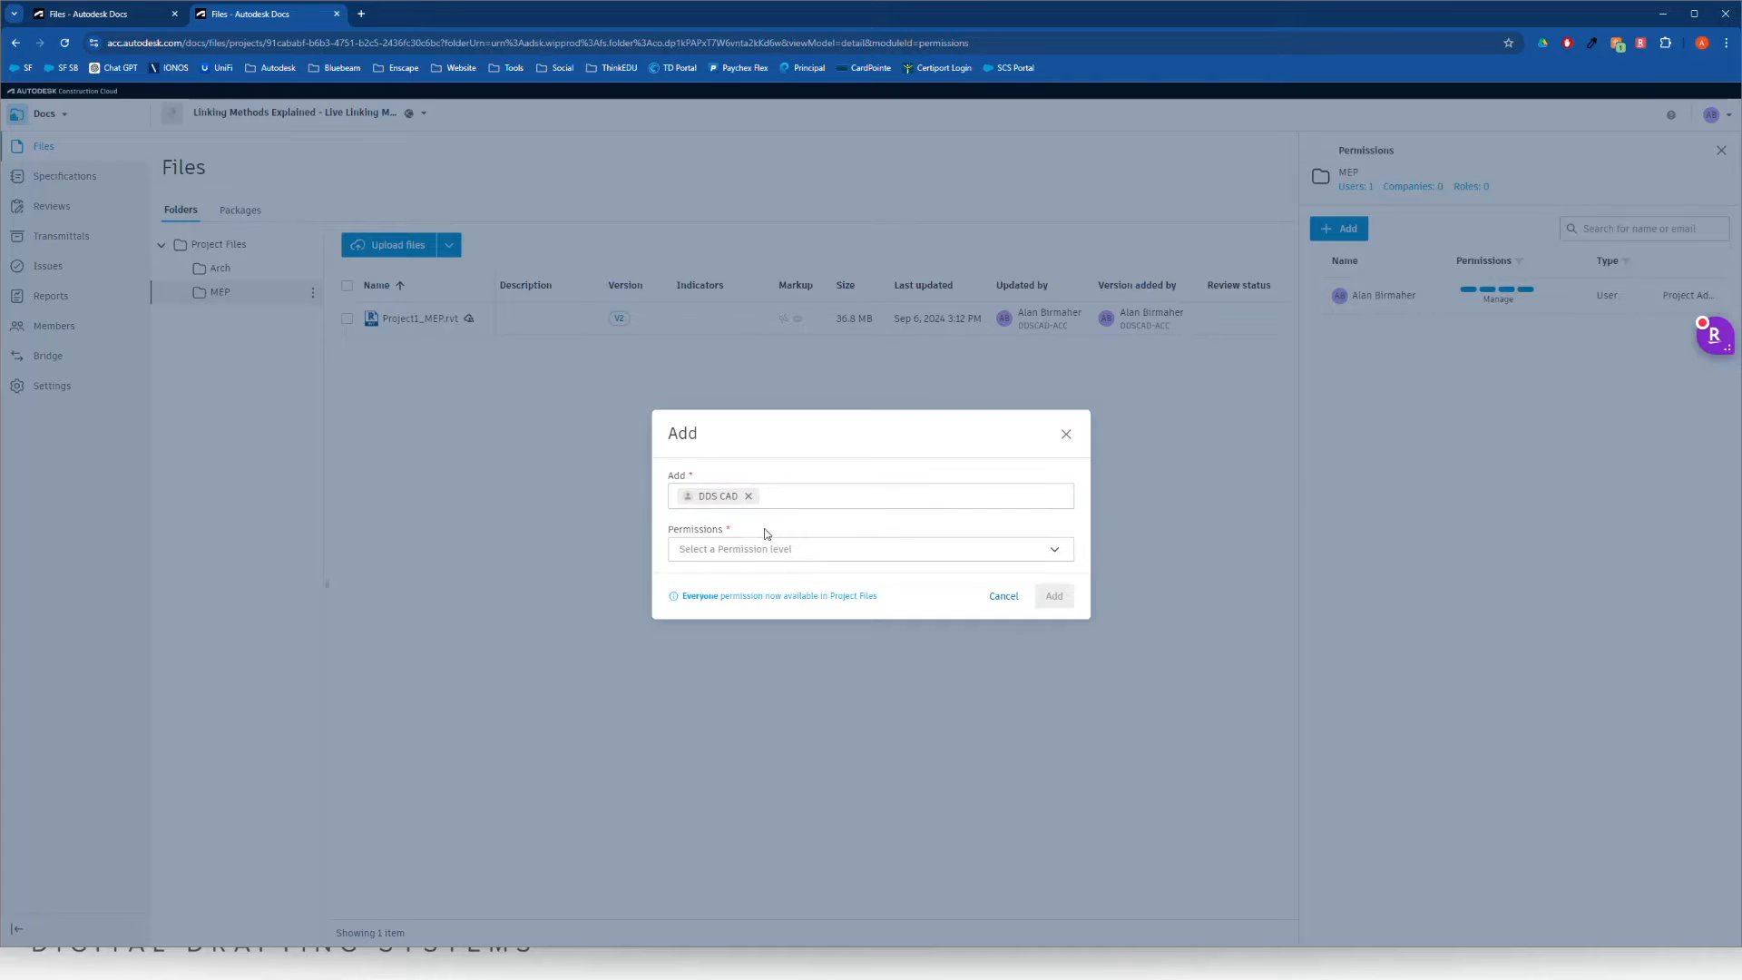
{"action": "left_click", "coordinate": [770, 551]}
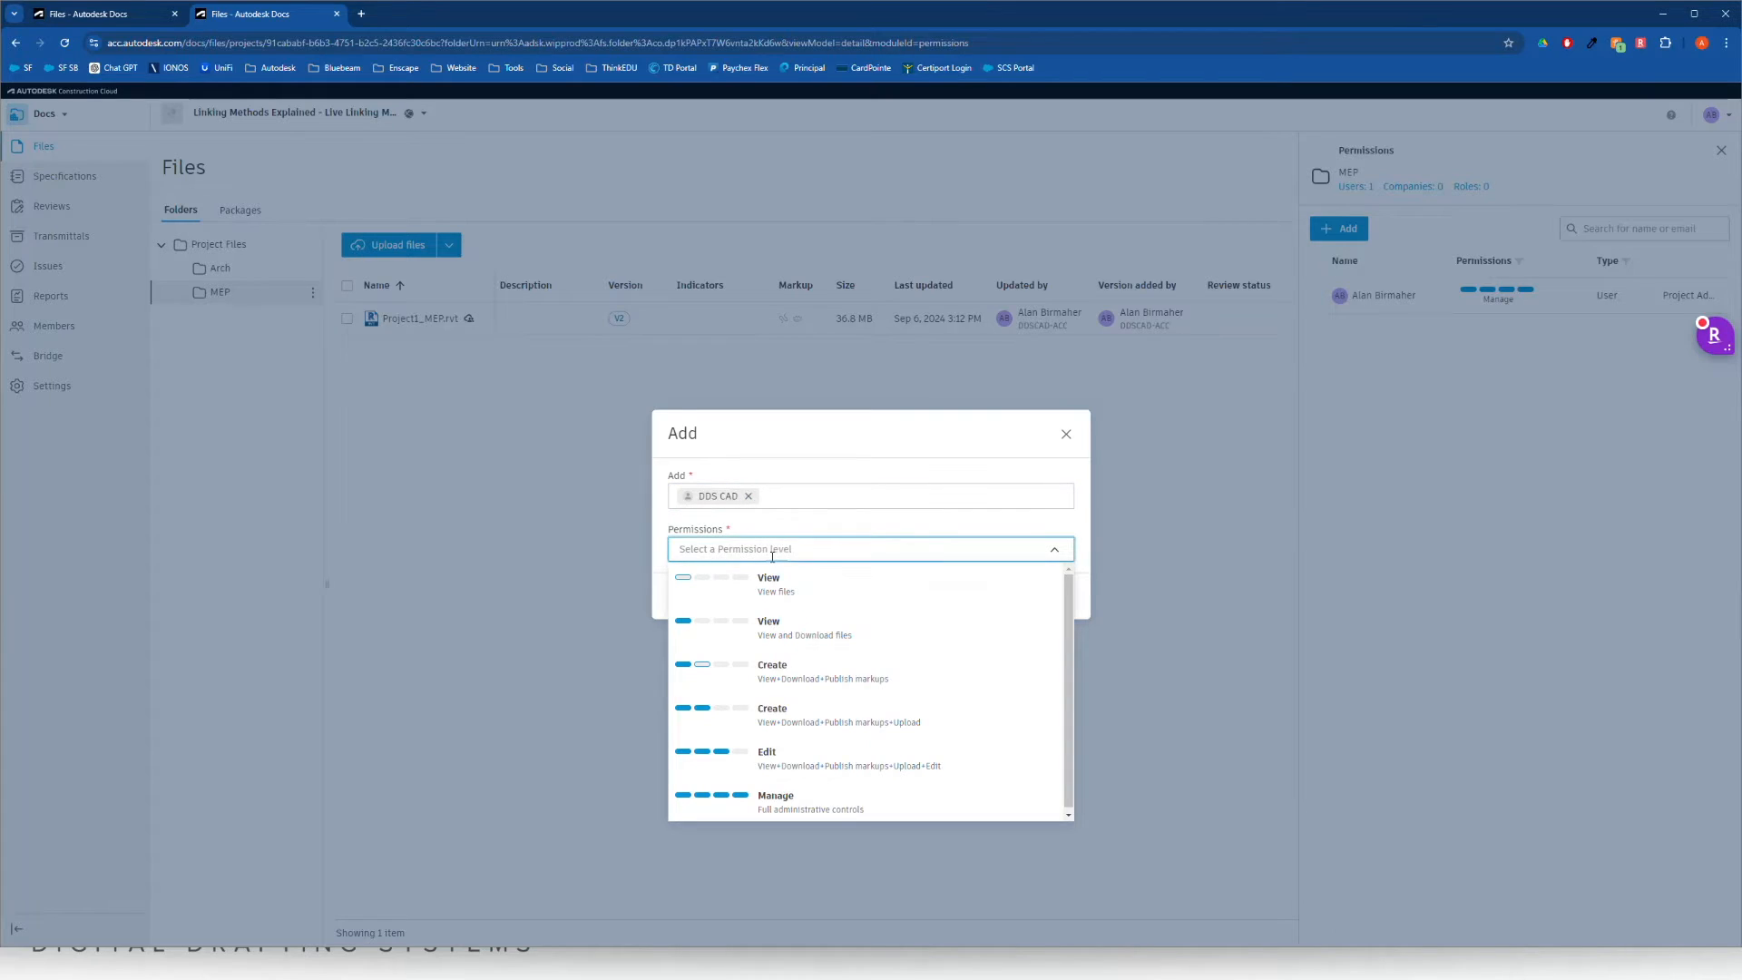
{"action": "left_click", "coordinate": [831, 627]}
{"action": "left_click", "coordinate": [713, 551]}
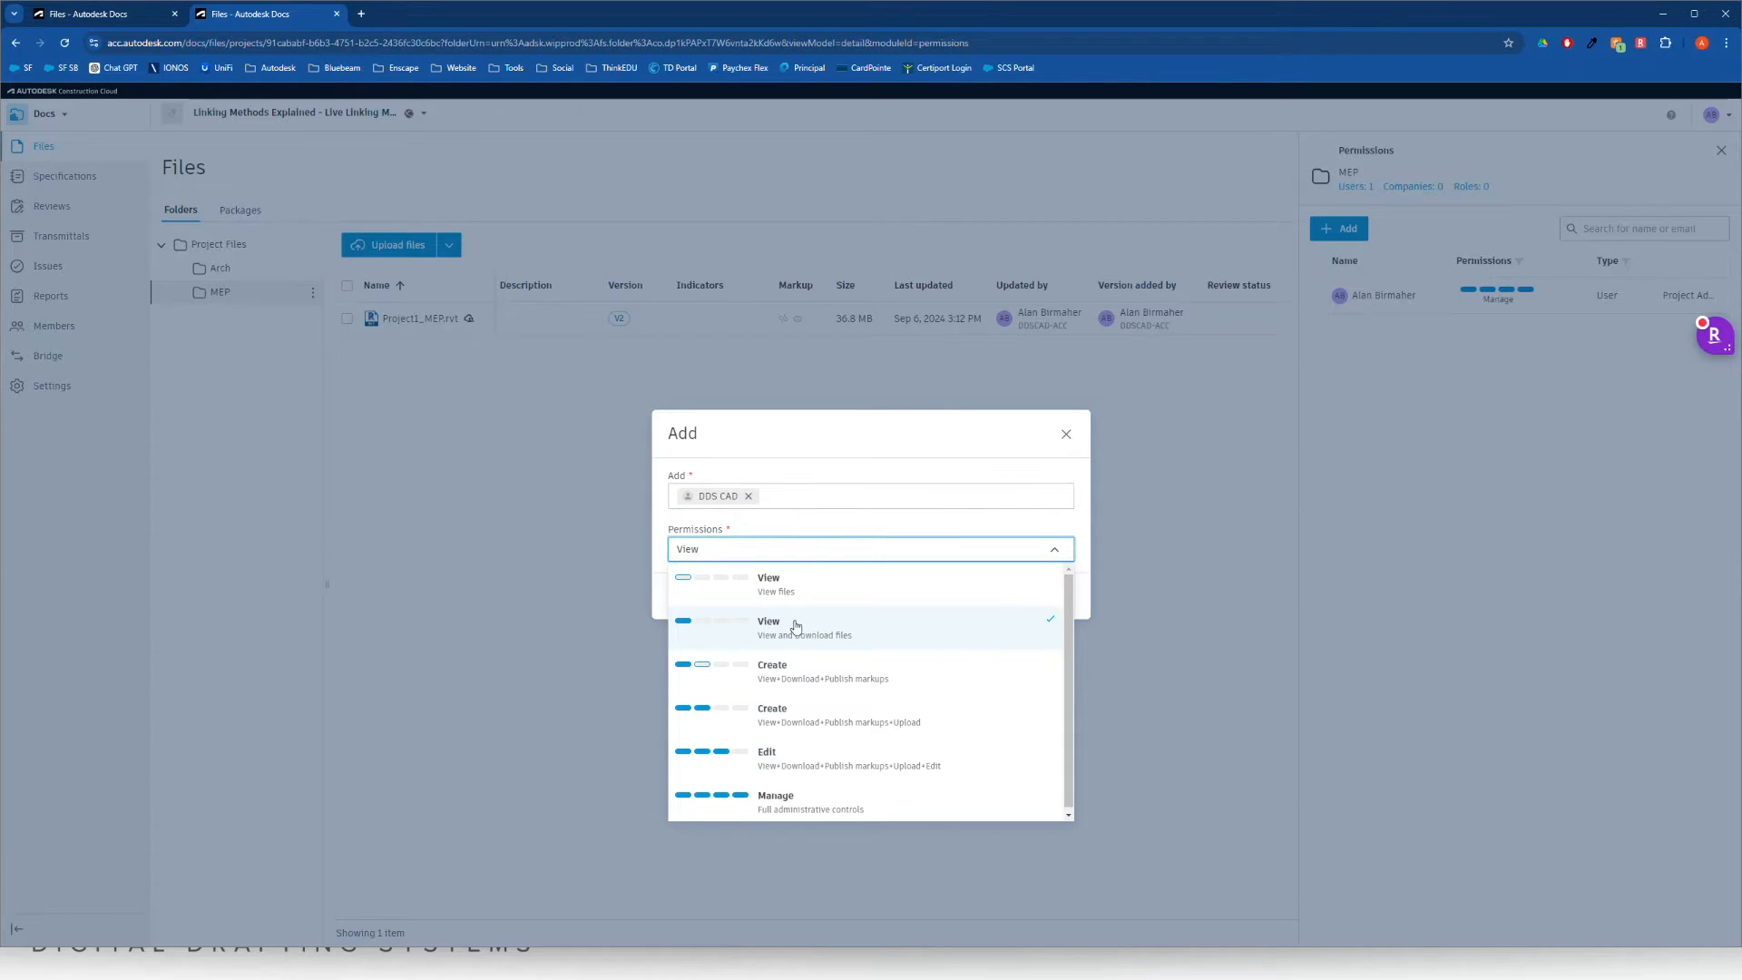
{"action": "left_click", "coordinate": [941, 555]}
{"action": "left_click", "coordinate": [1053, 597]}
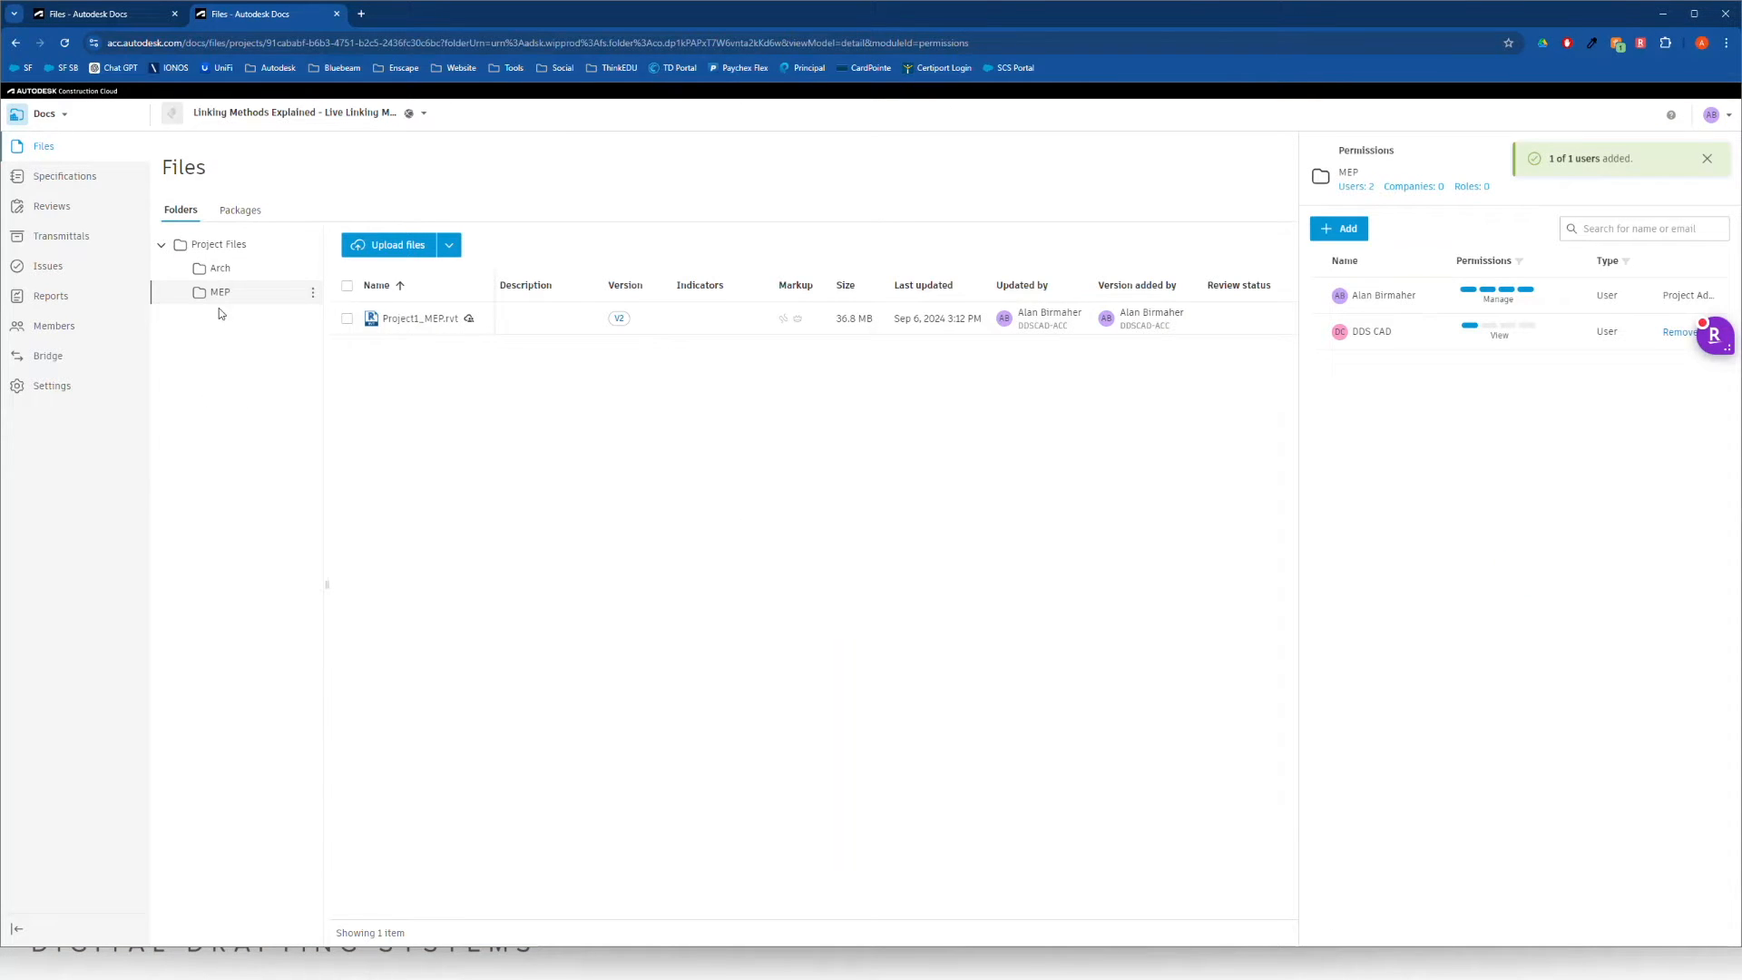
Go back to the Project Files root folder, then switch to Revit 2025 and show its Autodesk Projects.
{"action": "left_click", "coordinate": [237, 257]}
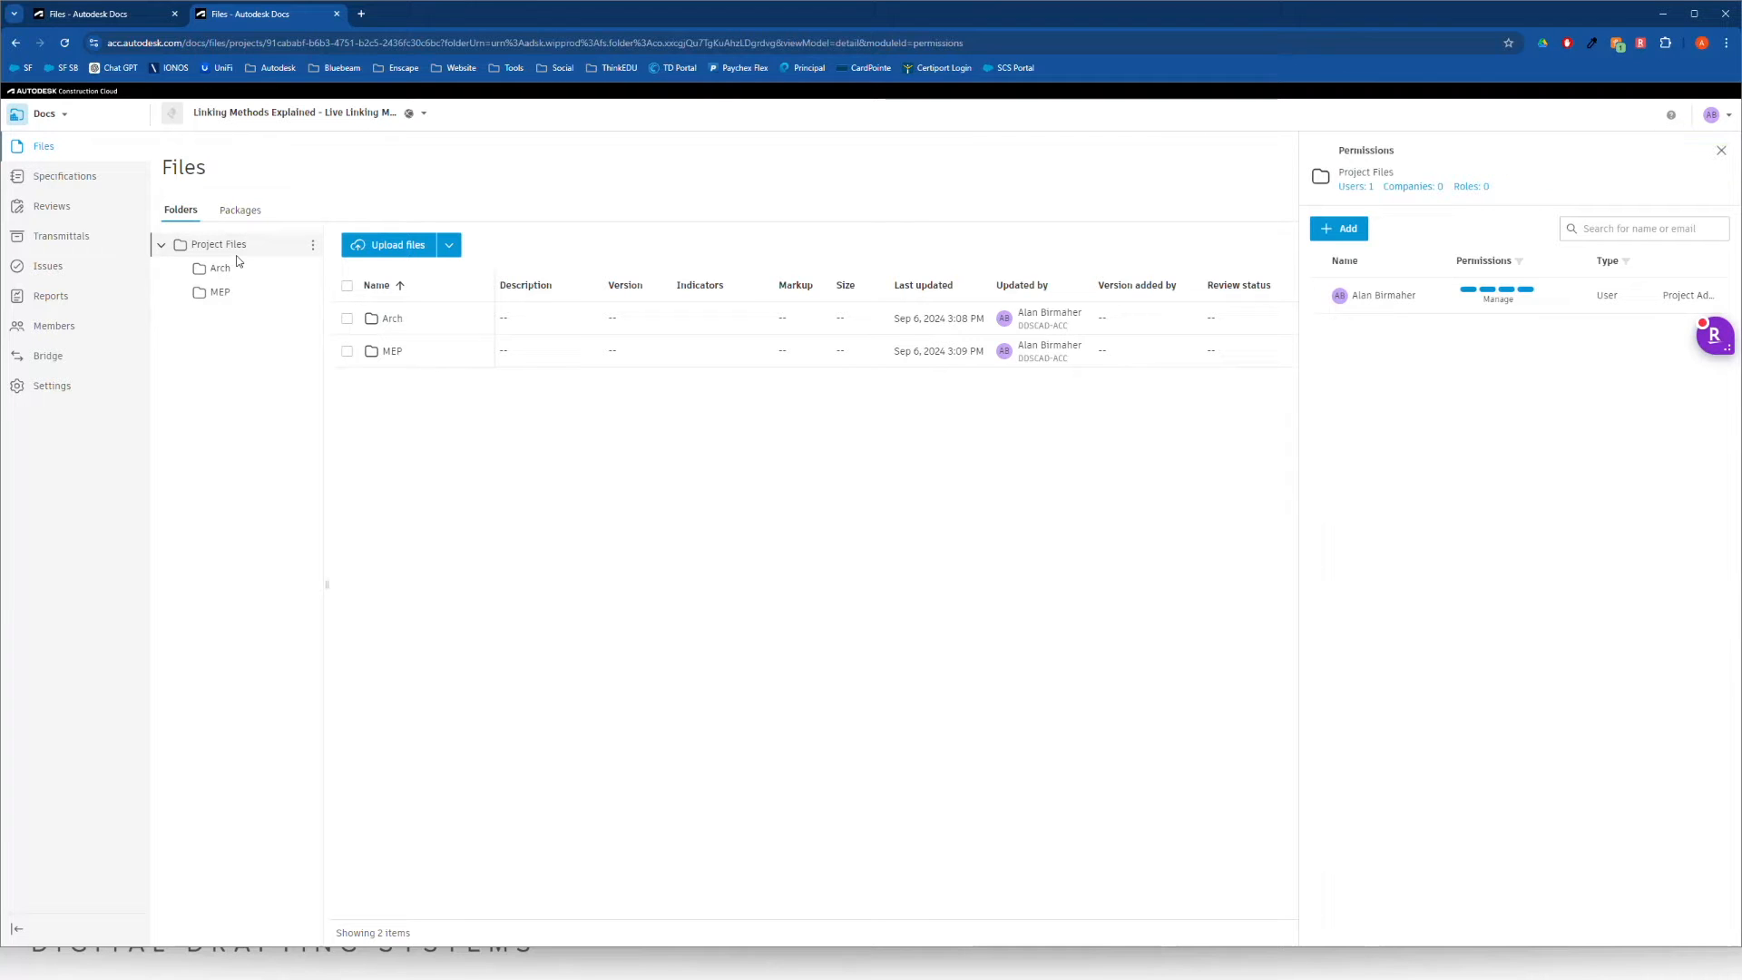
{"action": "key", "text": "alt+Tab"}
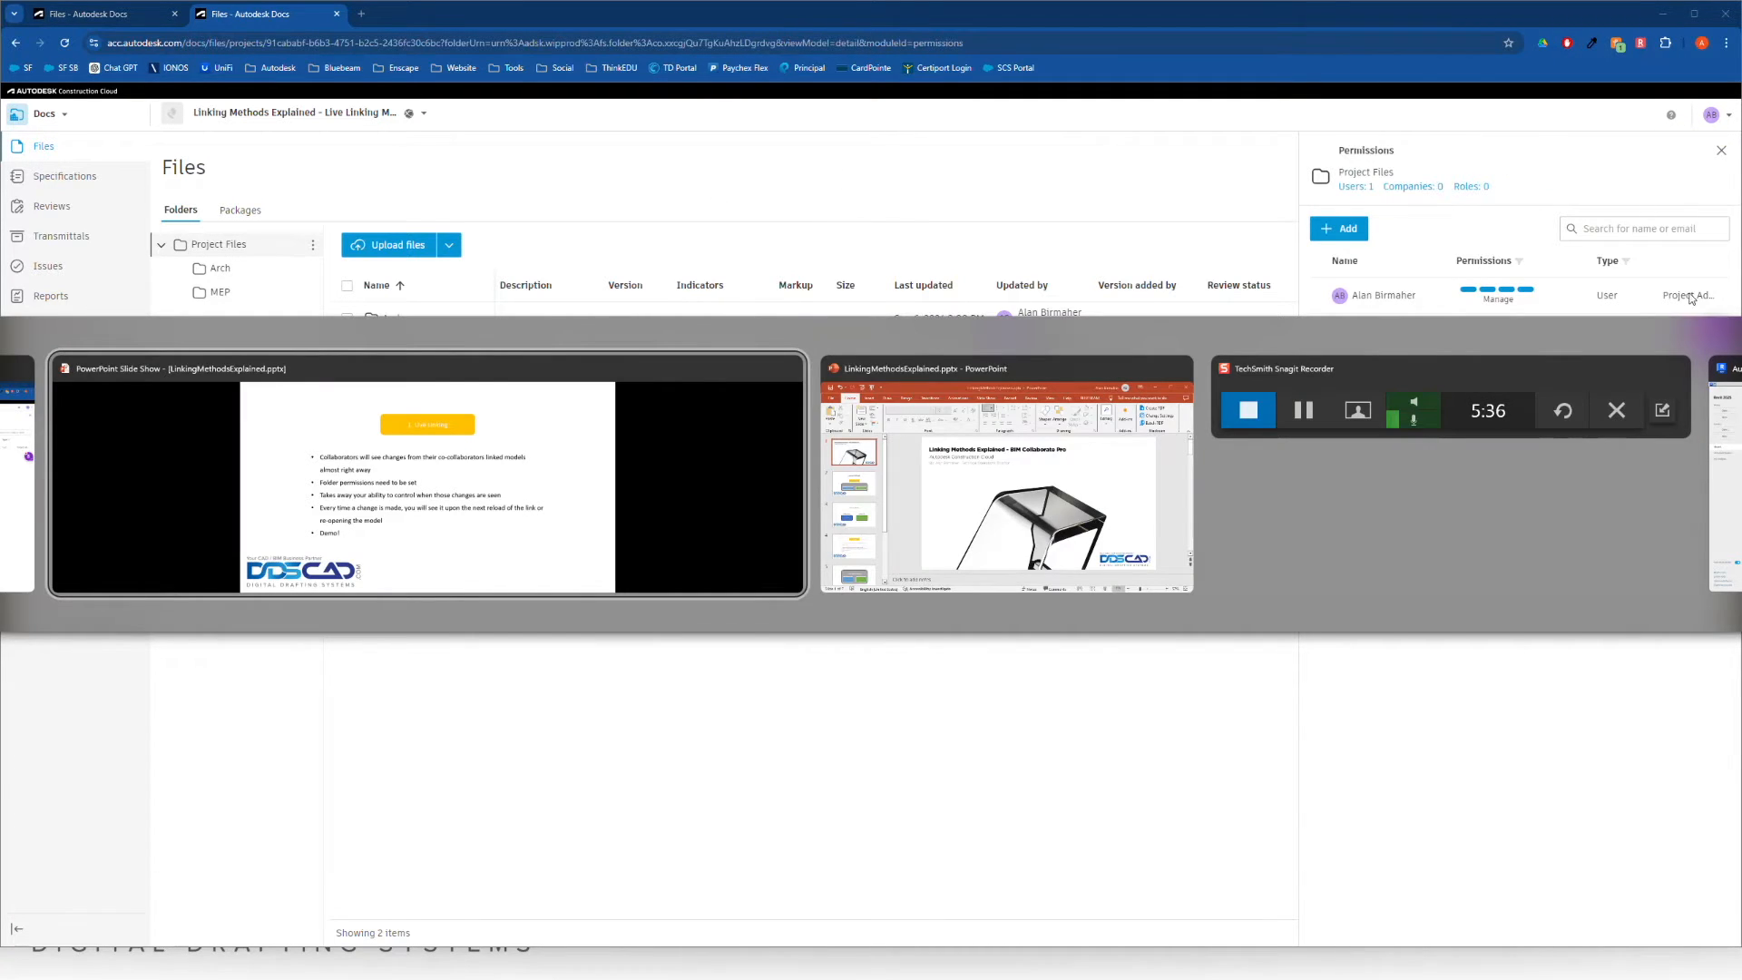
{"action": "key", "text": "alt+Tab"}
{"action": "key", "text": "alt+Tab"}
{"action": "key", "text": "alt+Tab"}
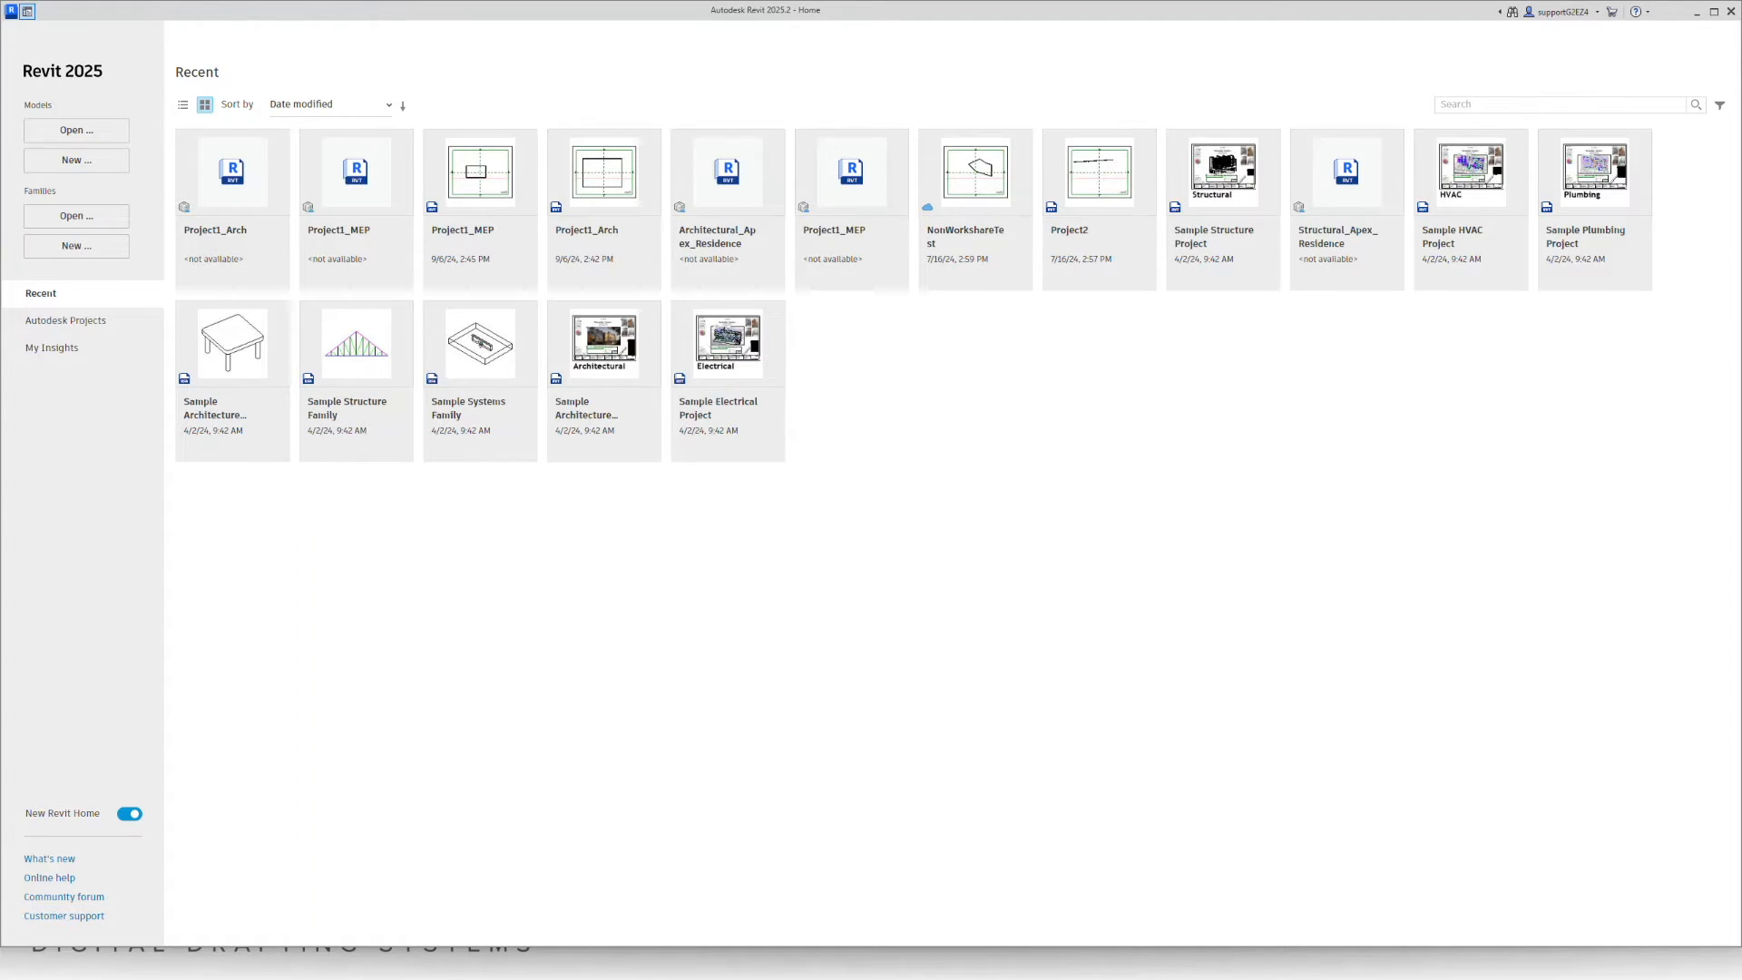
{"action": "left_click", "coordinate": [87, 321]}
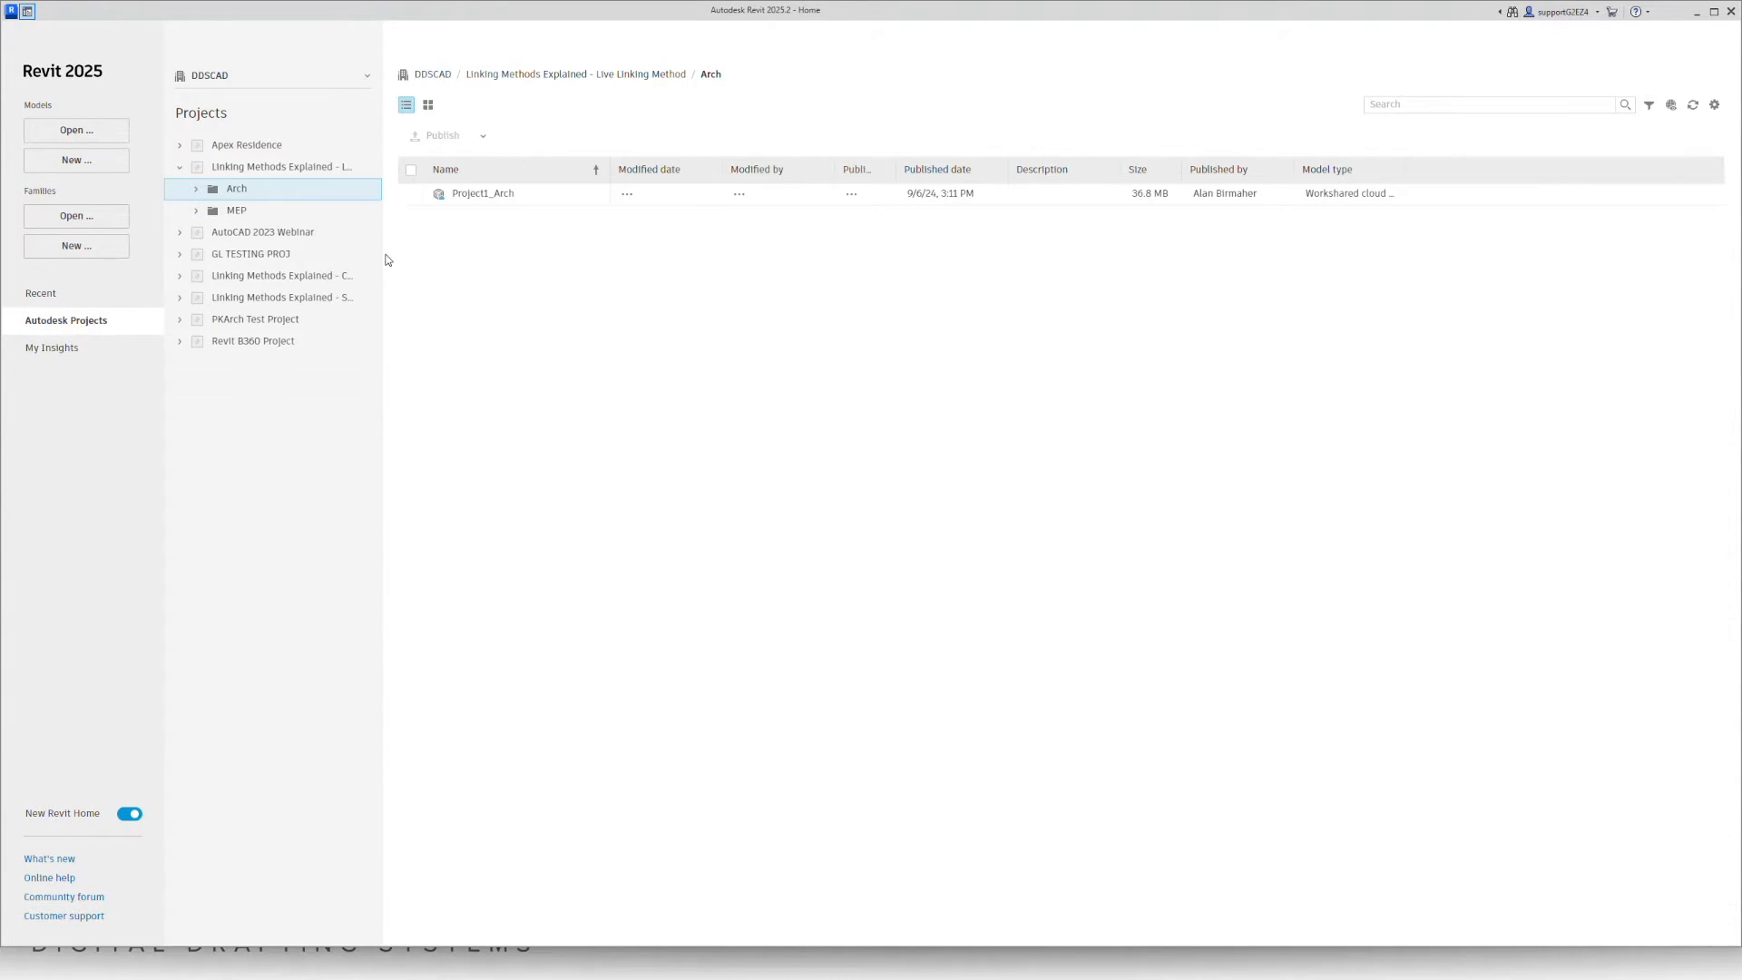
Browse the Live Linking Method project's MEP folder and then its Arch folder to check which cloud models are accessible.
{"action": "left_click", "coordinate": [290, 171]}
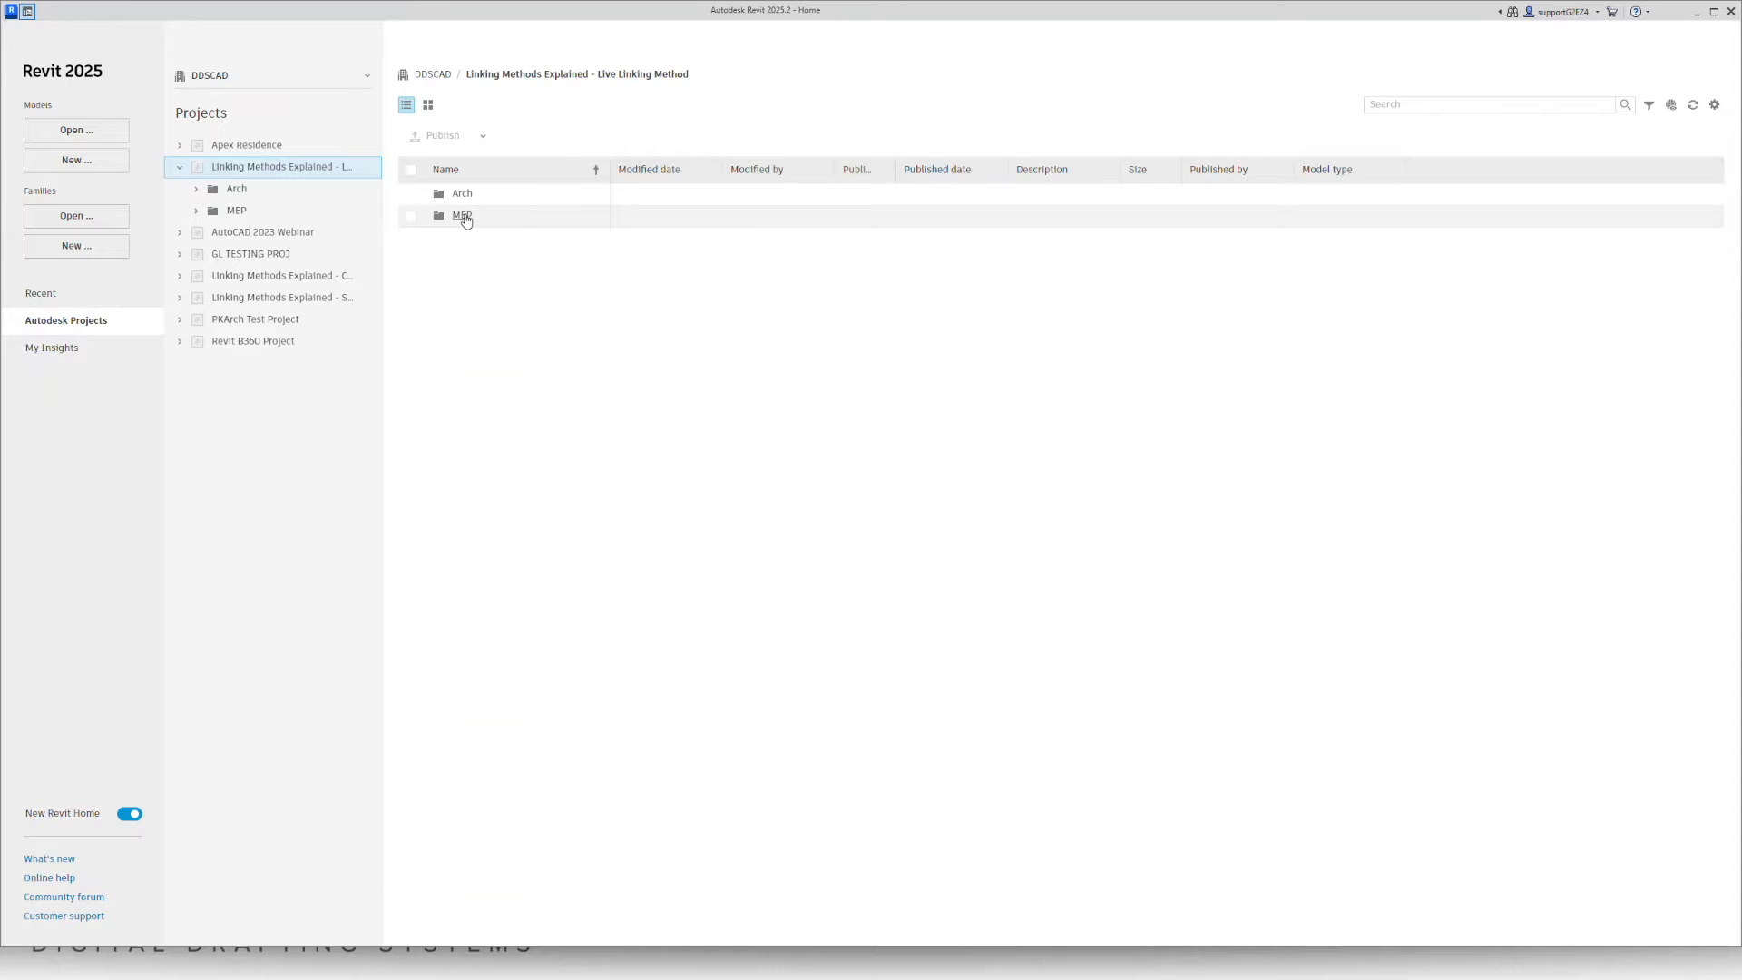
{"action": "left_click", "coordinate": [463, 215]}
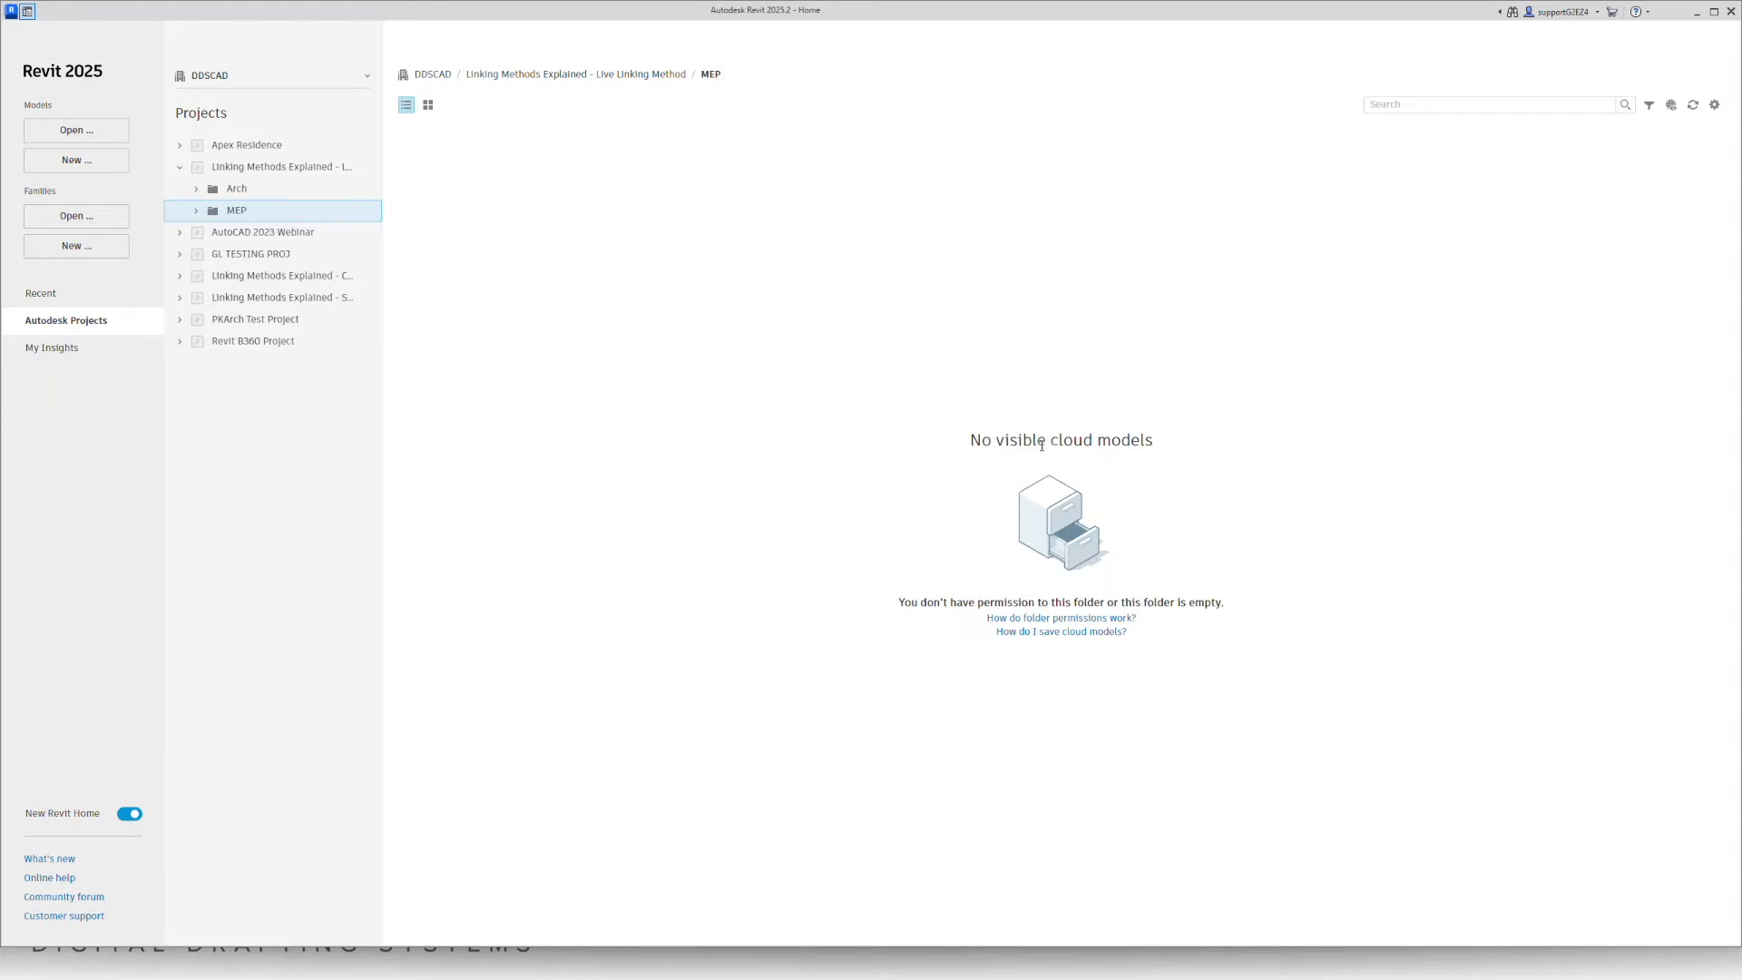
{"action": "left_click", "coordinate": [1552, 31]}
{"action": "left_click", "coordinate": [235, 188]}
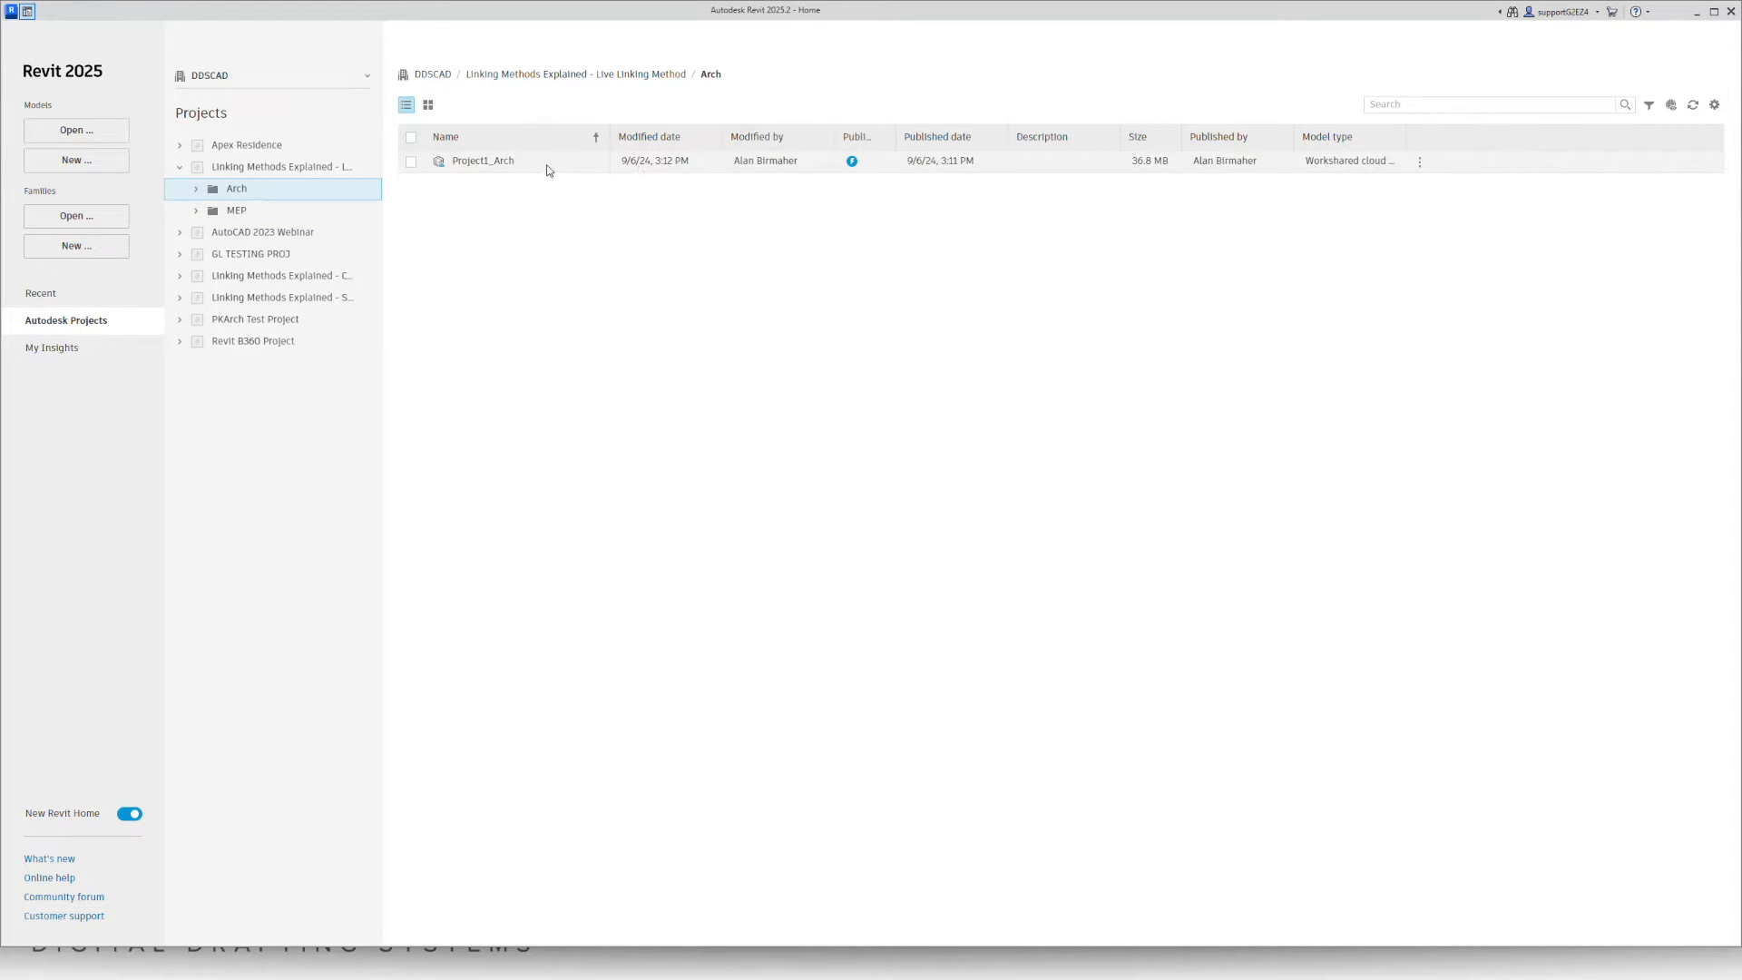
Open the Project1_Arch cloud model and bring up Manage Links.
{"action": "left_click", "coordinate": [503, 164]}
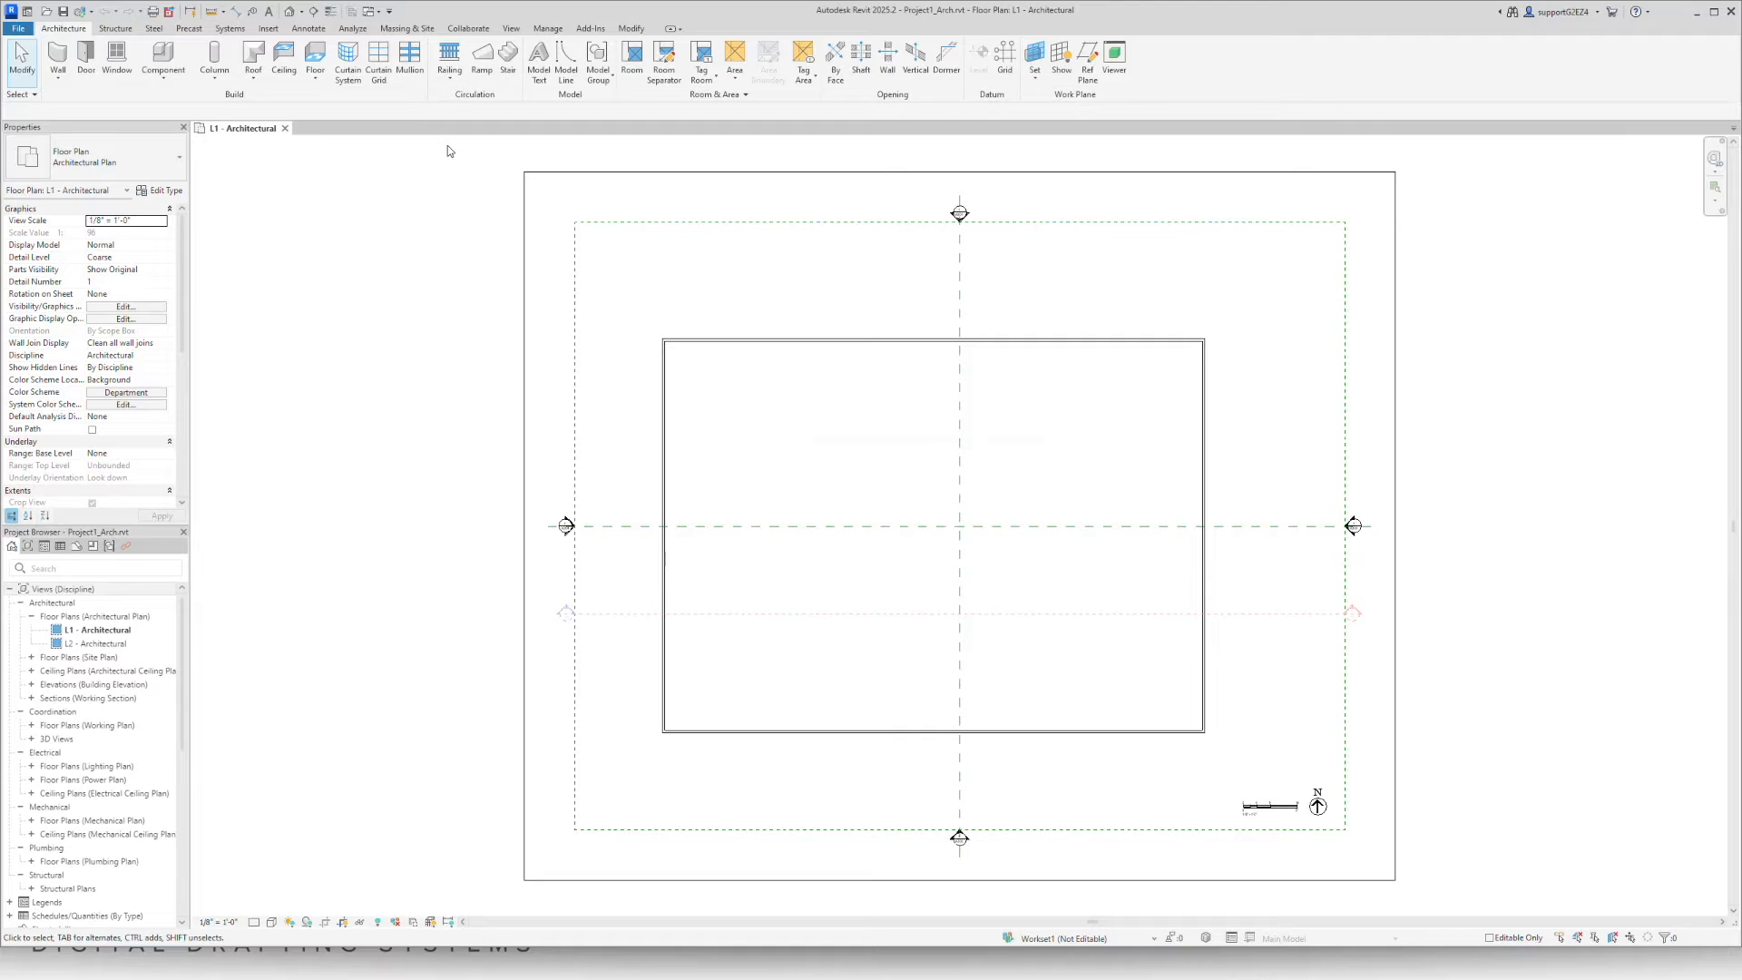
{"action": "left_click", "coordinate": [555, 31]}
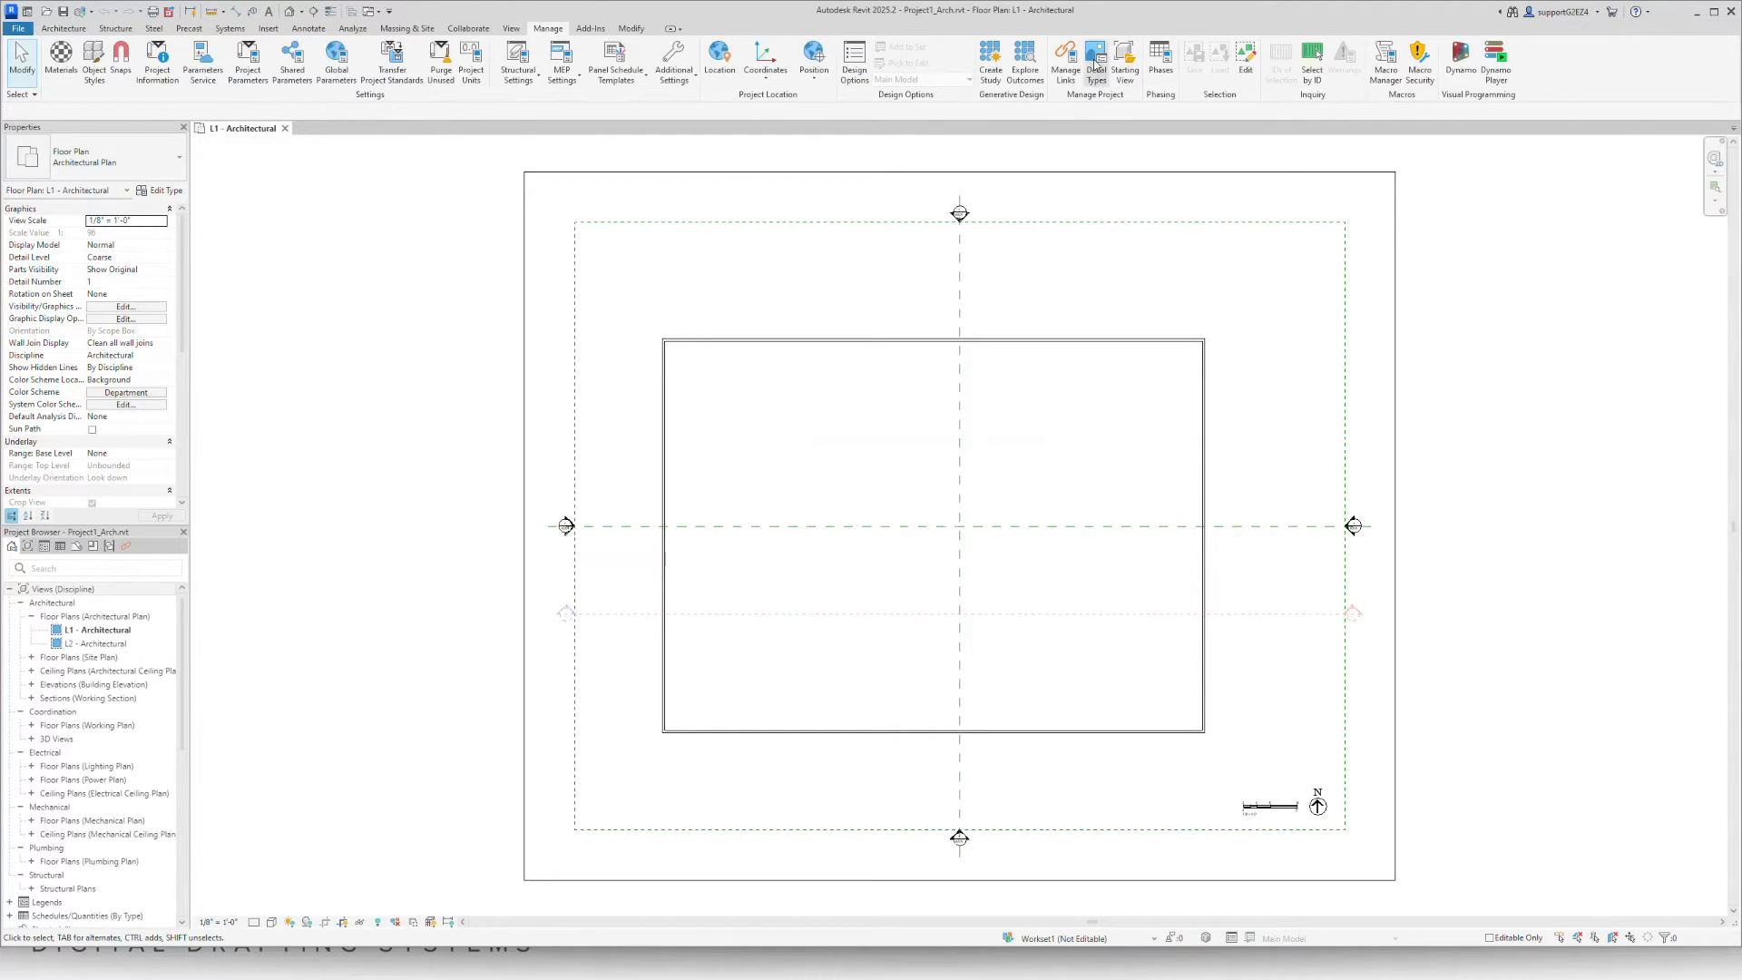
{"action": "left_click", "coordinate": [1066, 75]}
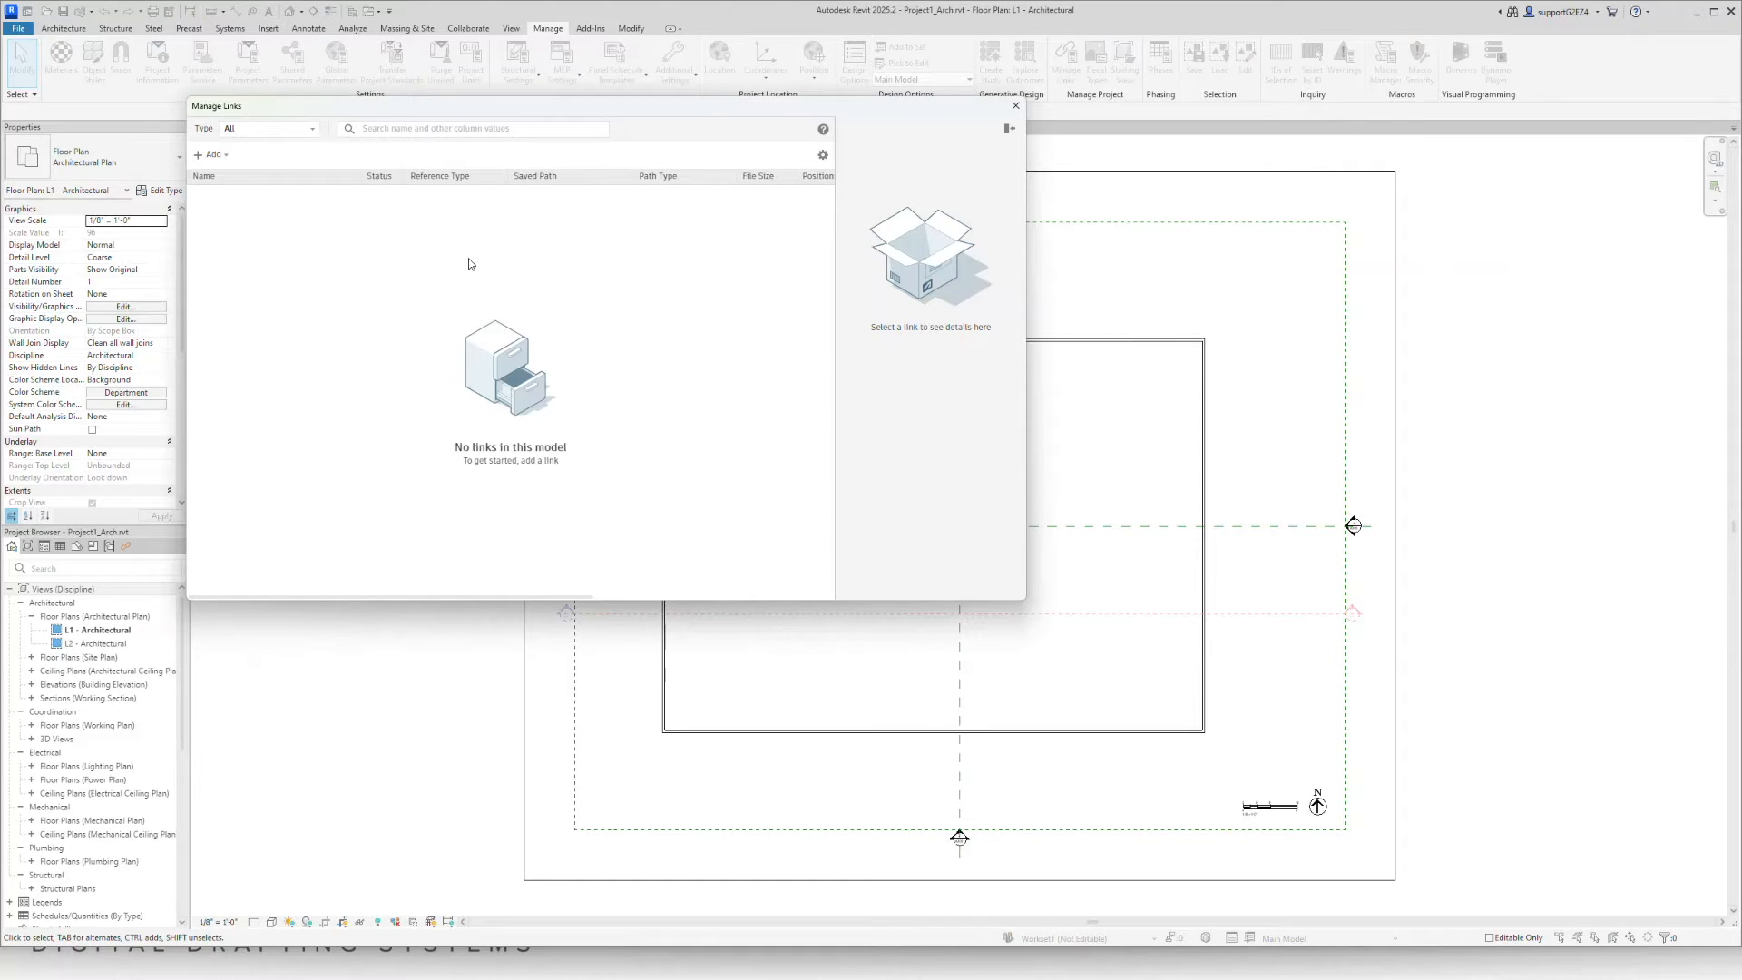
Link the Revit model Project1_MEP.rvt from the Live Linking Method project's MEP folder on Autodesk Docs, using Auto - Internal Origin to Internal Origin positioning.
{"action": "left_click", "coordinate": [209, 158]}
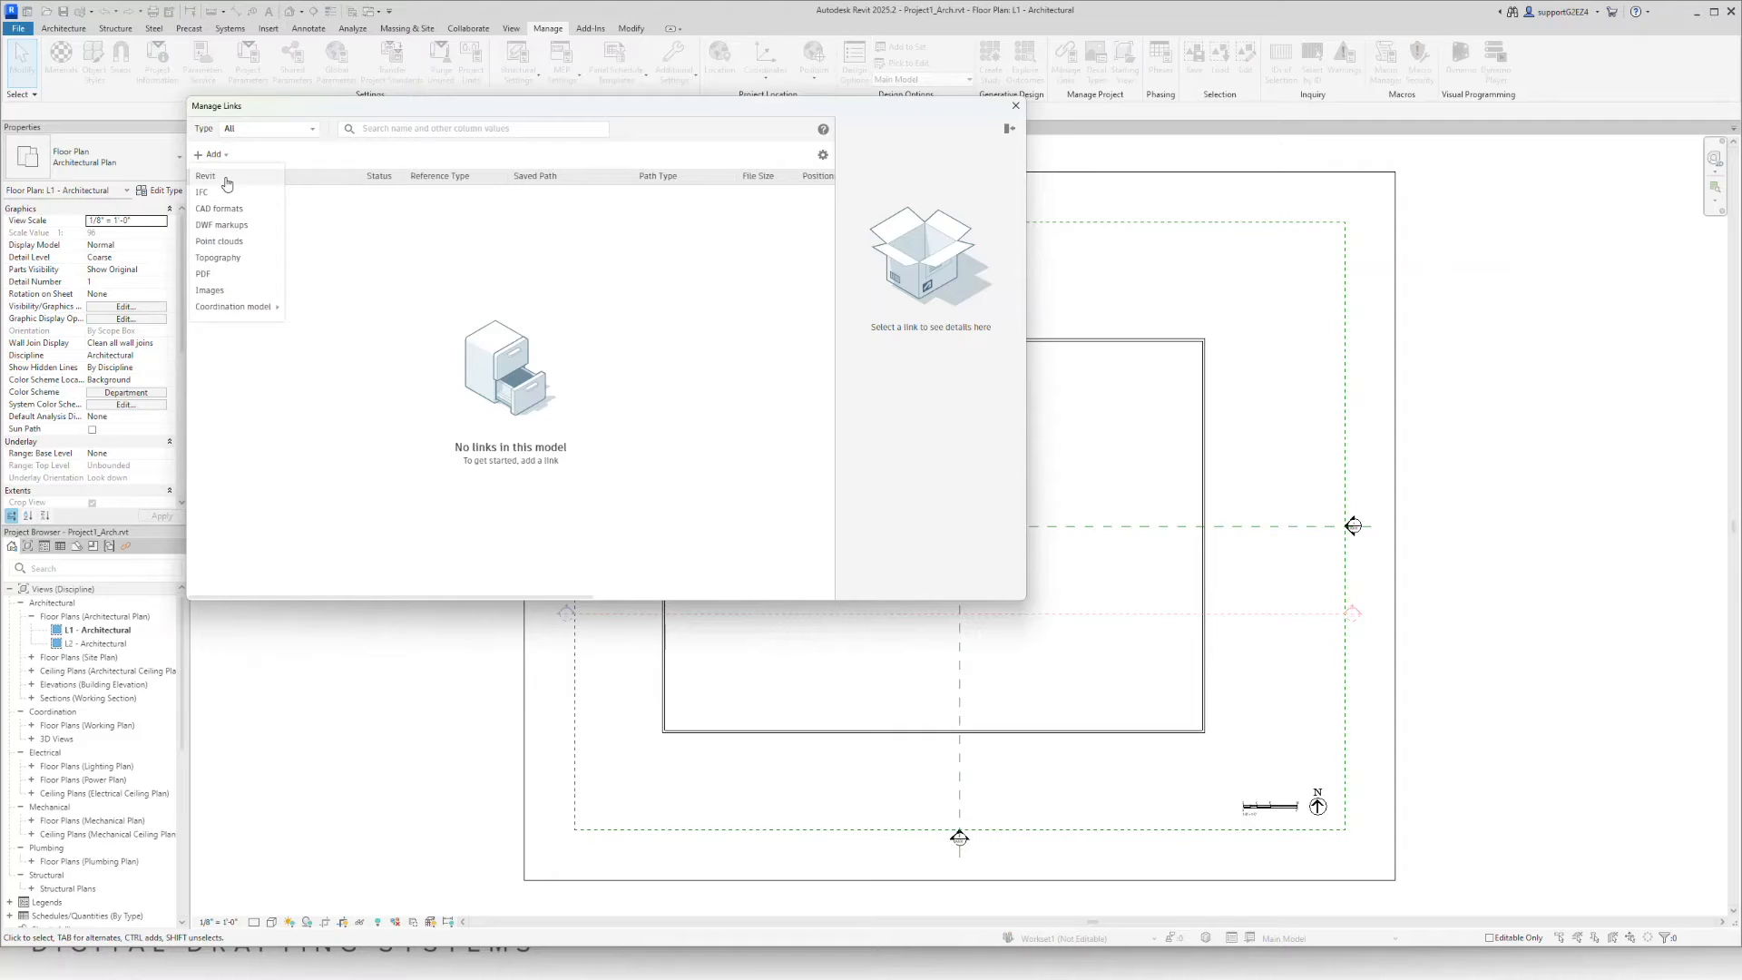
{"action": "left_click", "coordinate": [227, 181]}
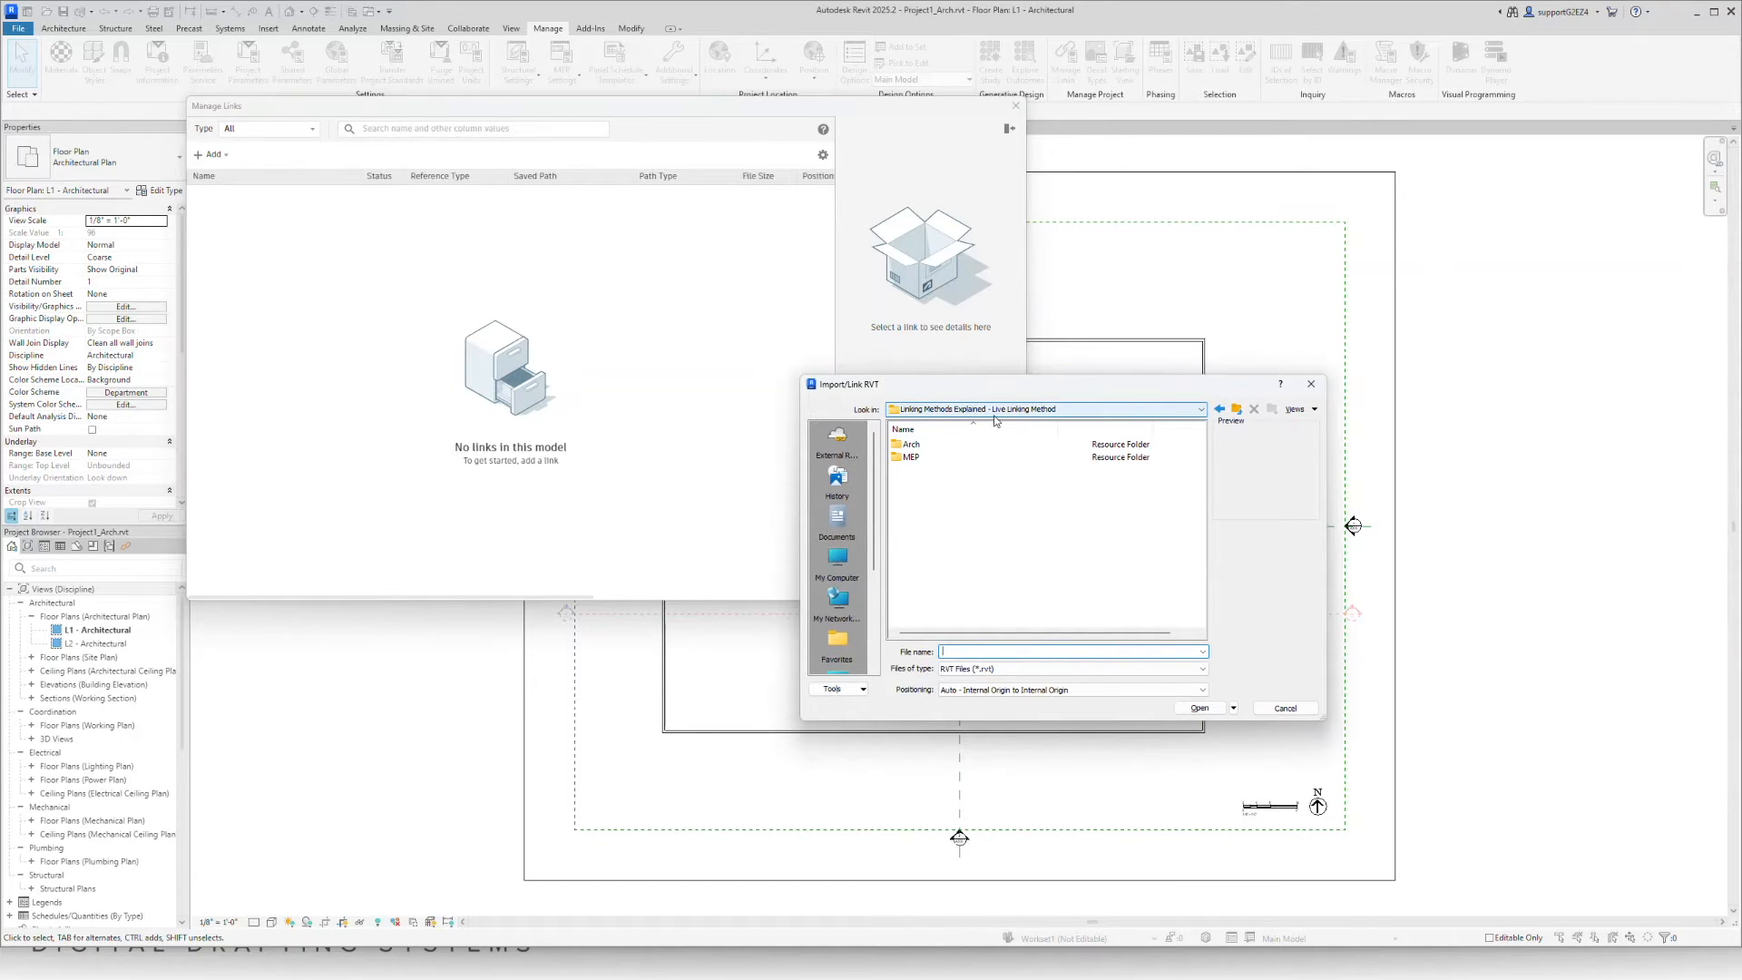
{"action": "left_click", "coordinate": [1042, 410]}
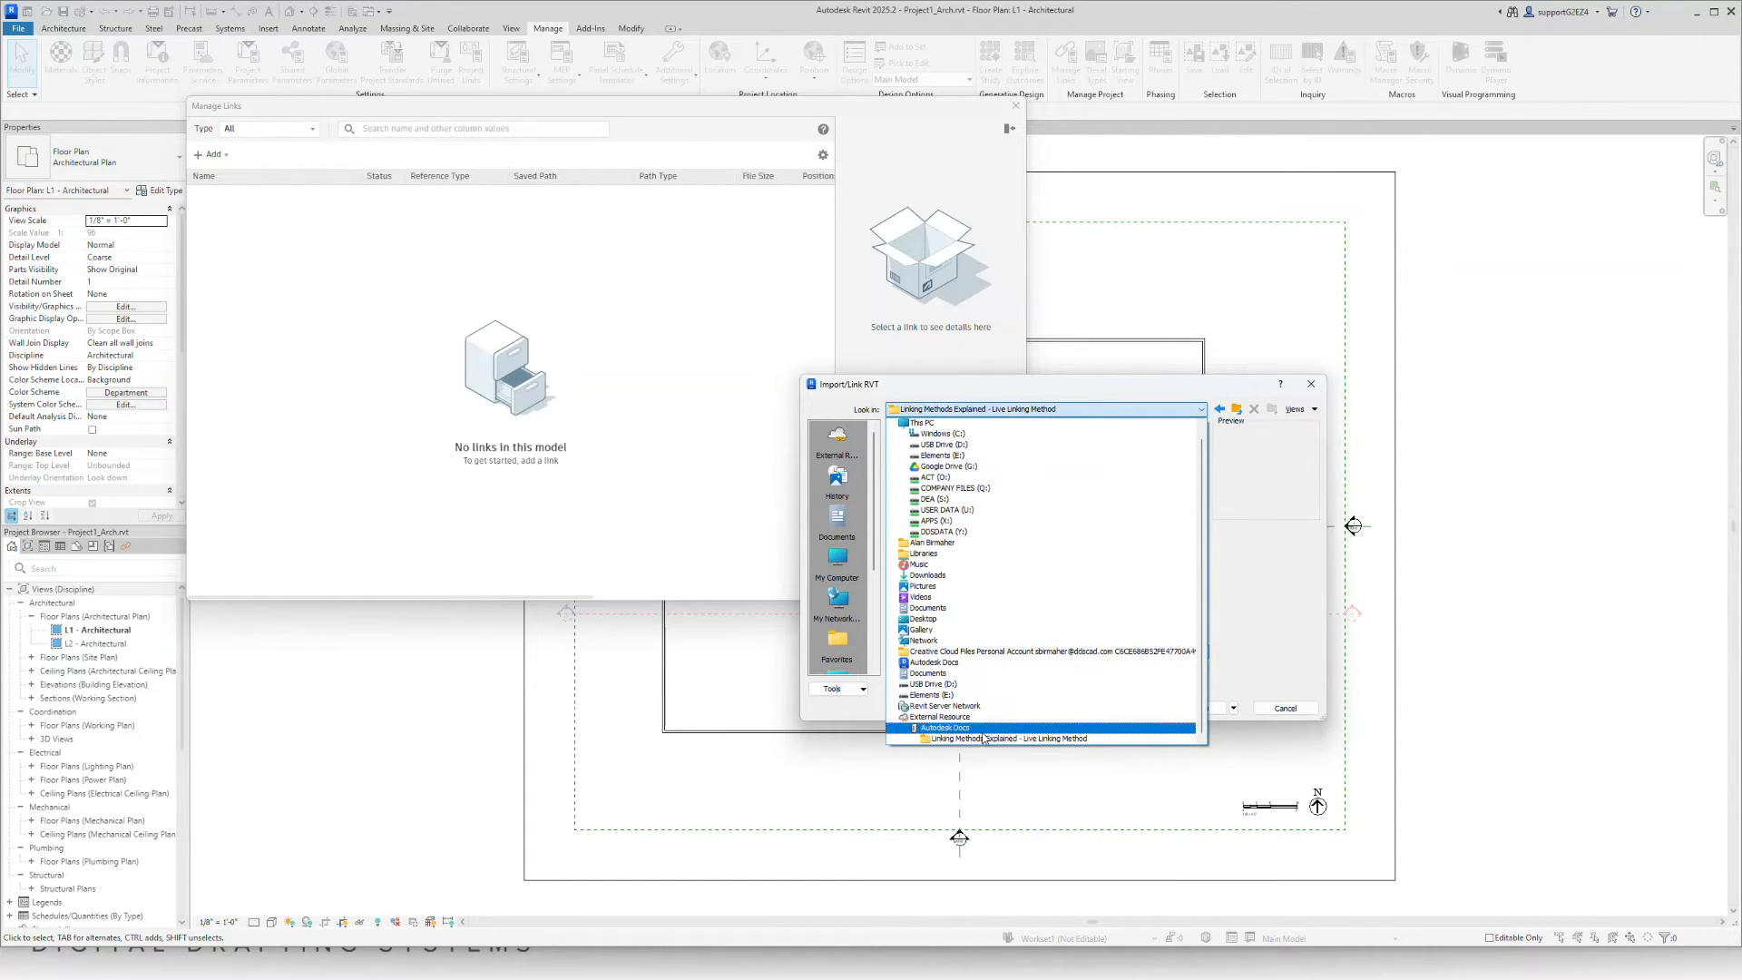
{"action": "left_click", "coordinate": [984, 738]}
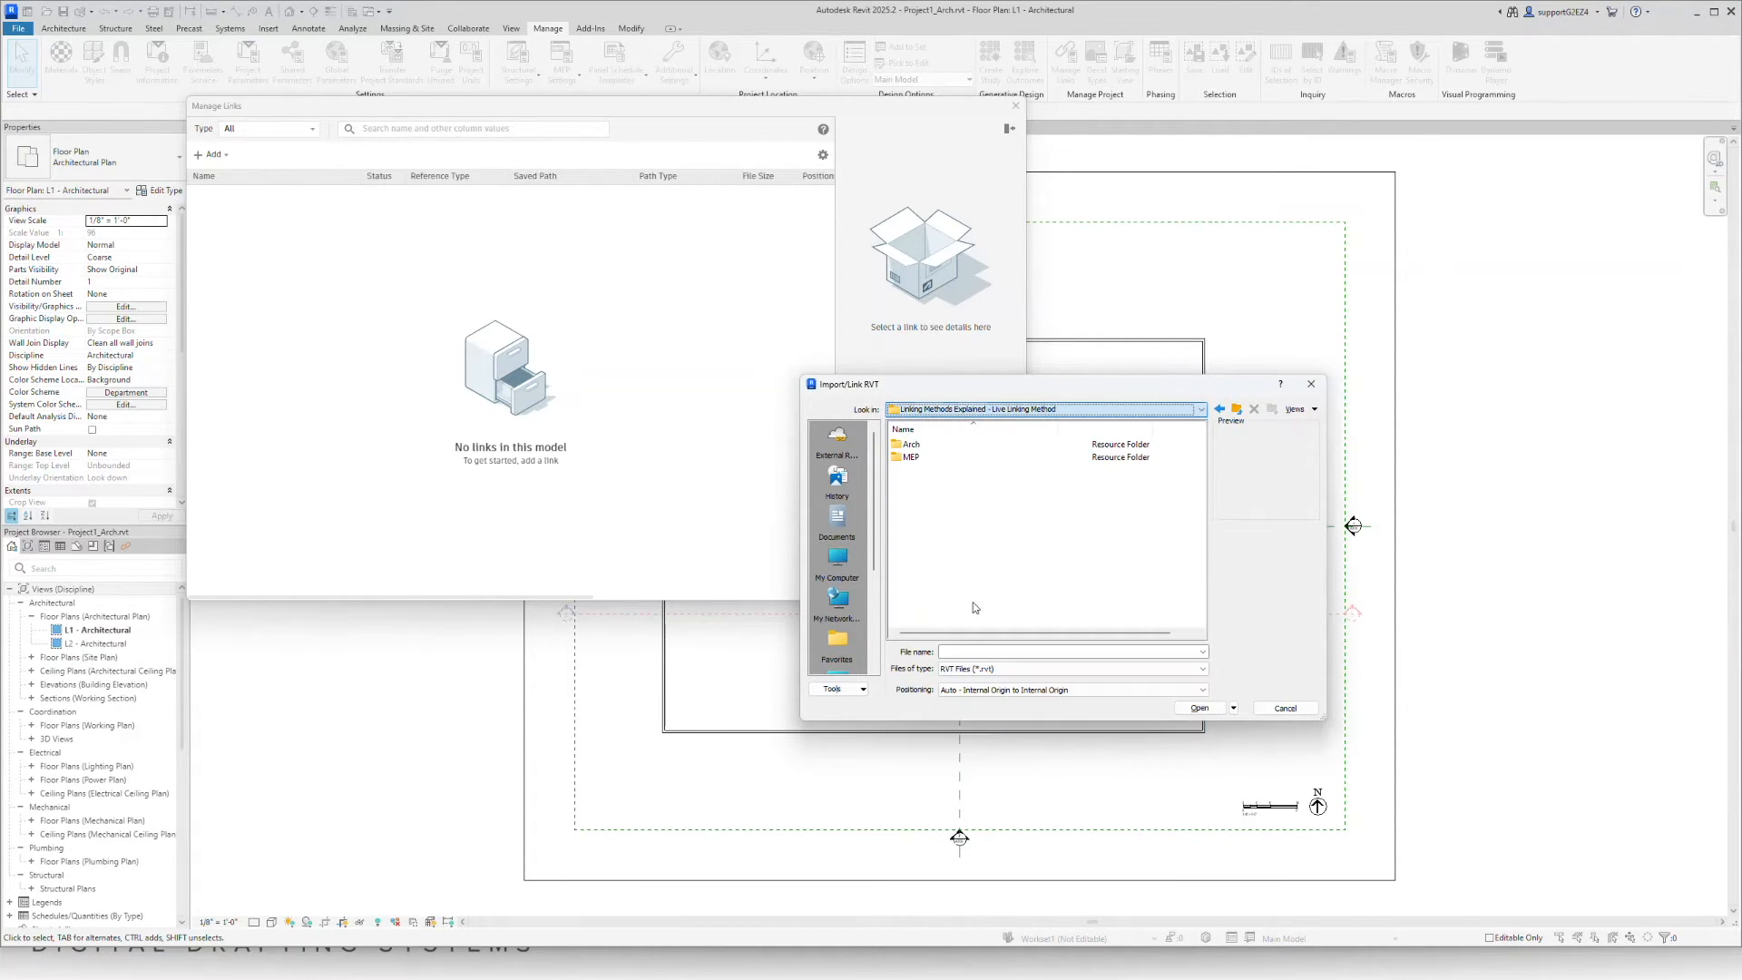
{"action": "left_click", "coordinate": [910, 456]}
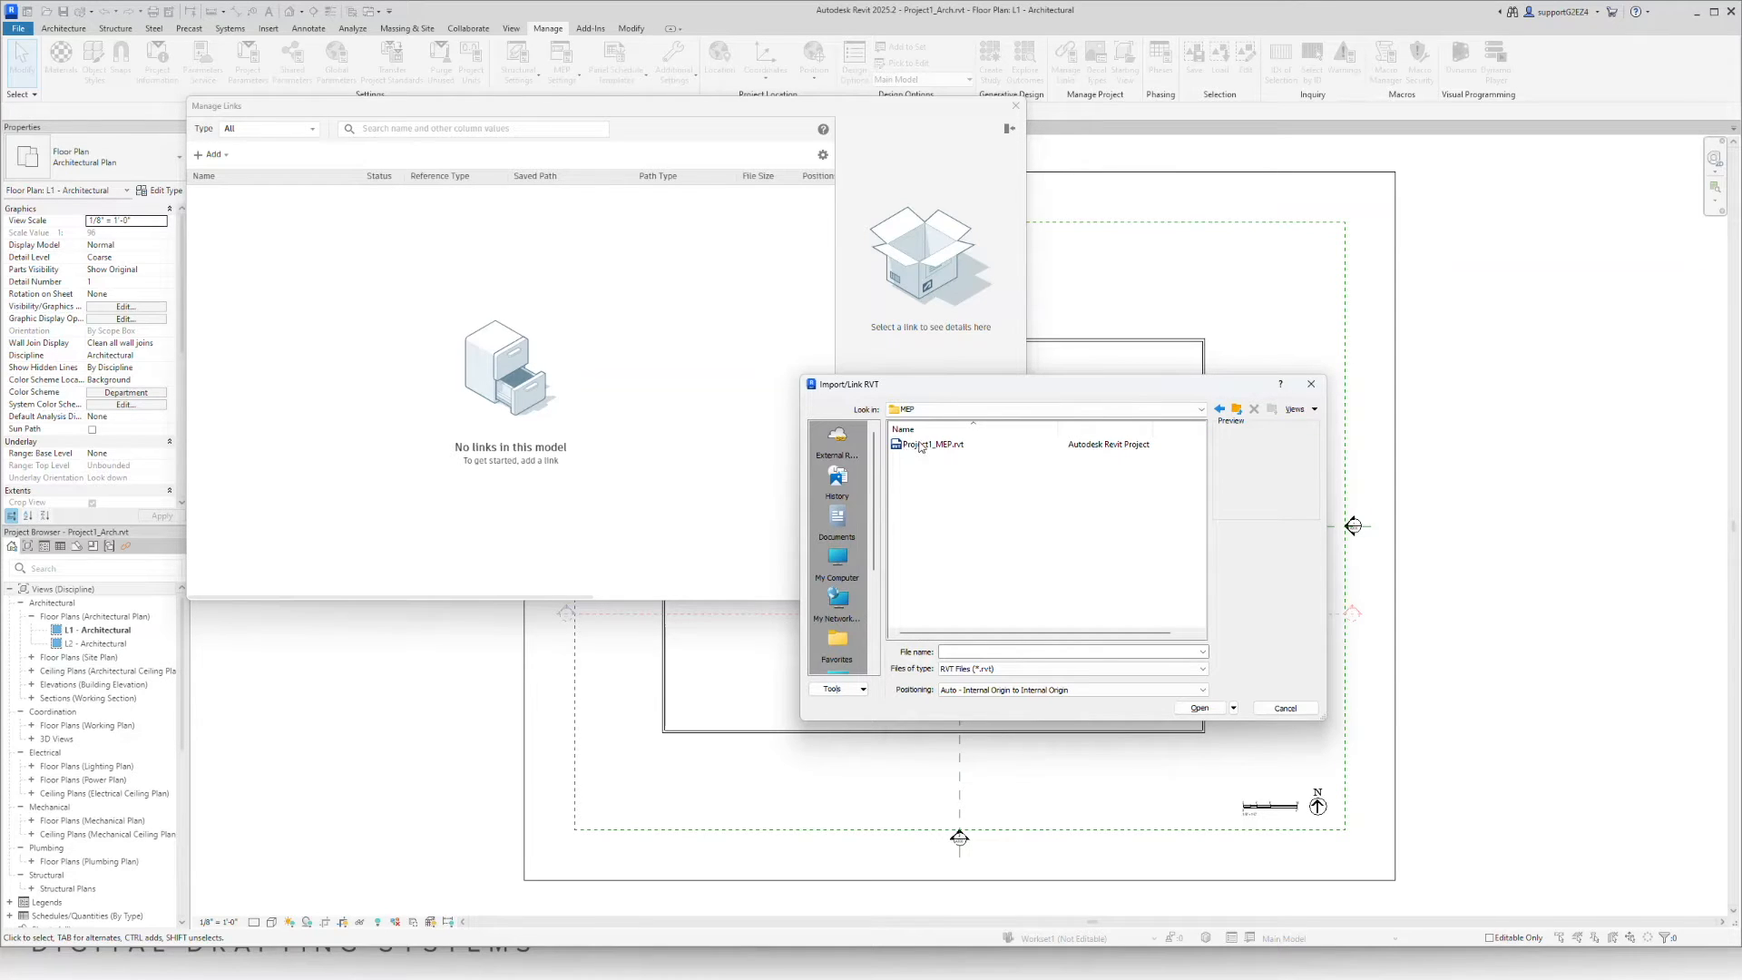
{"action": "left_click", "coordinate": [922, 446]}
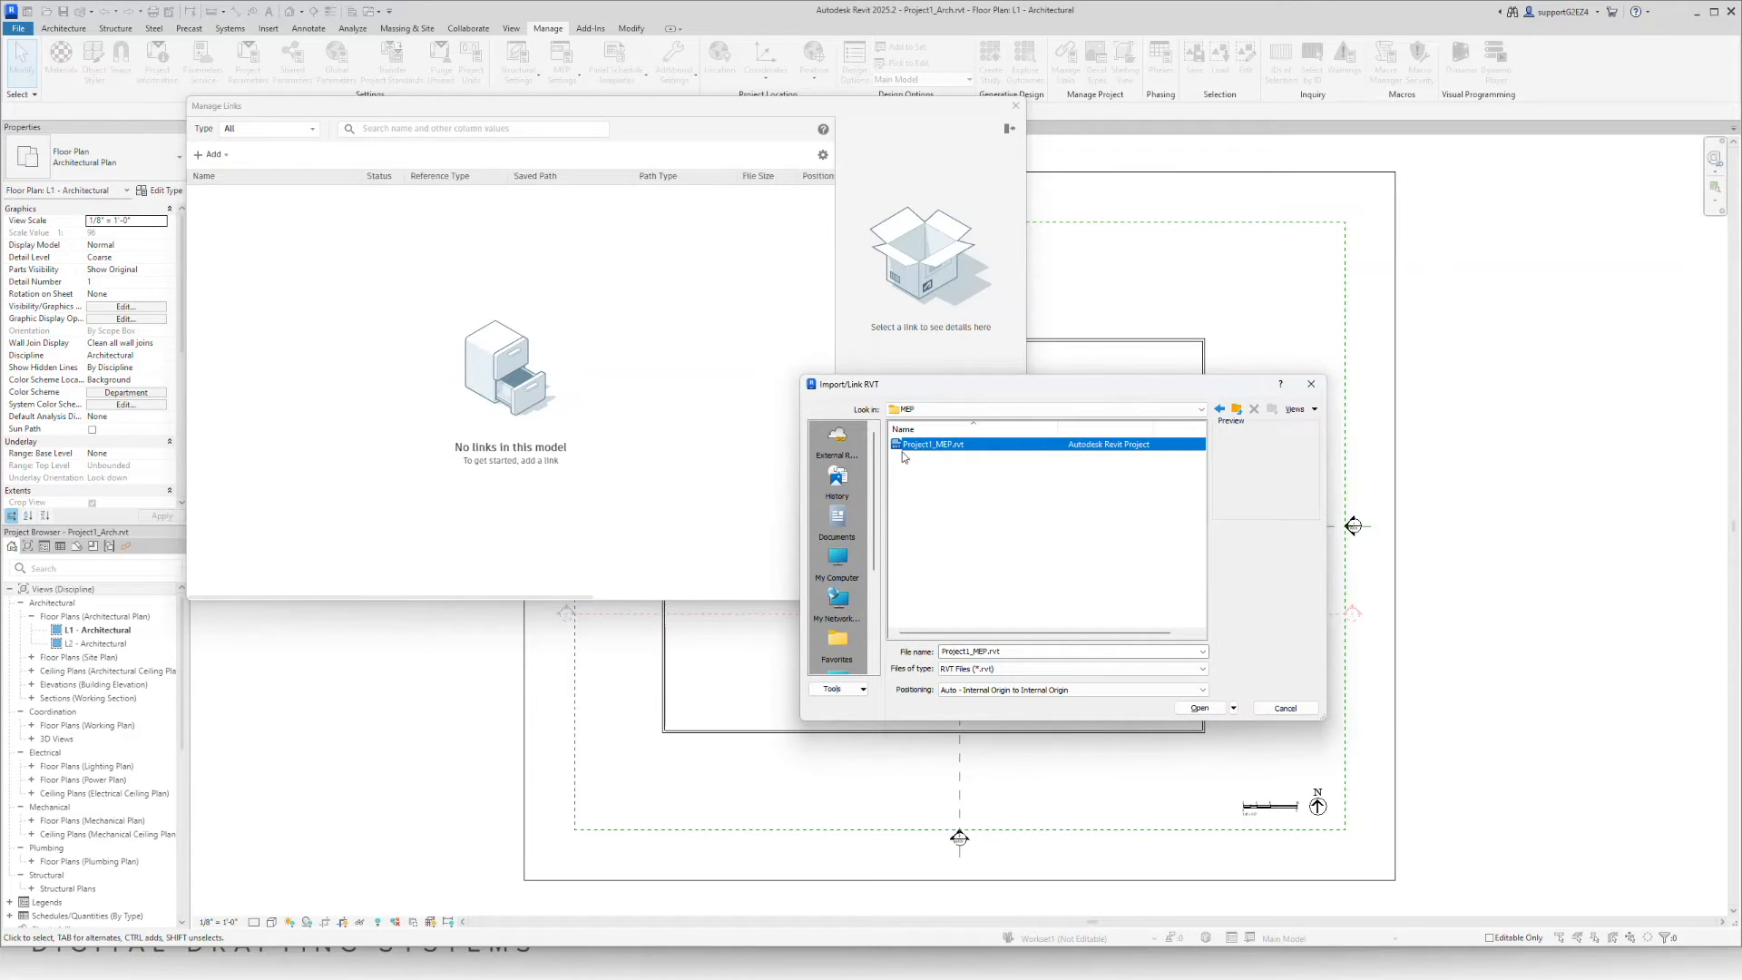
{"action": "left_click", "coordinate": [1199, 708]}
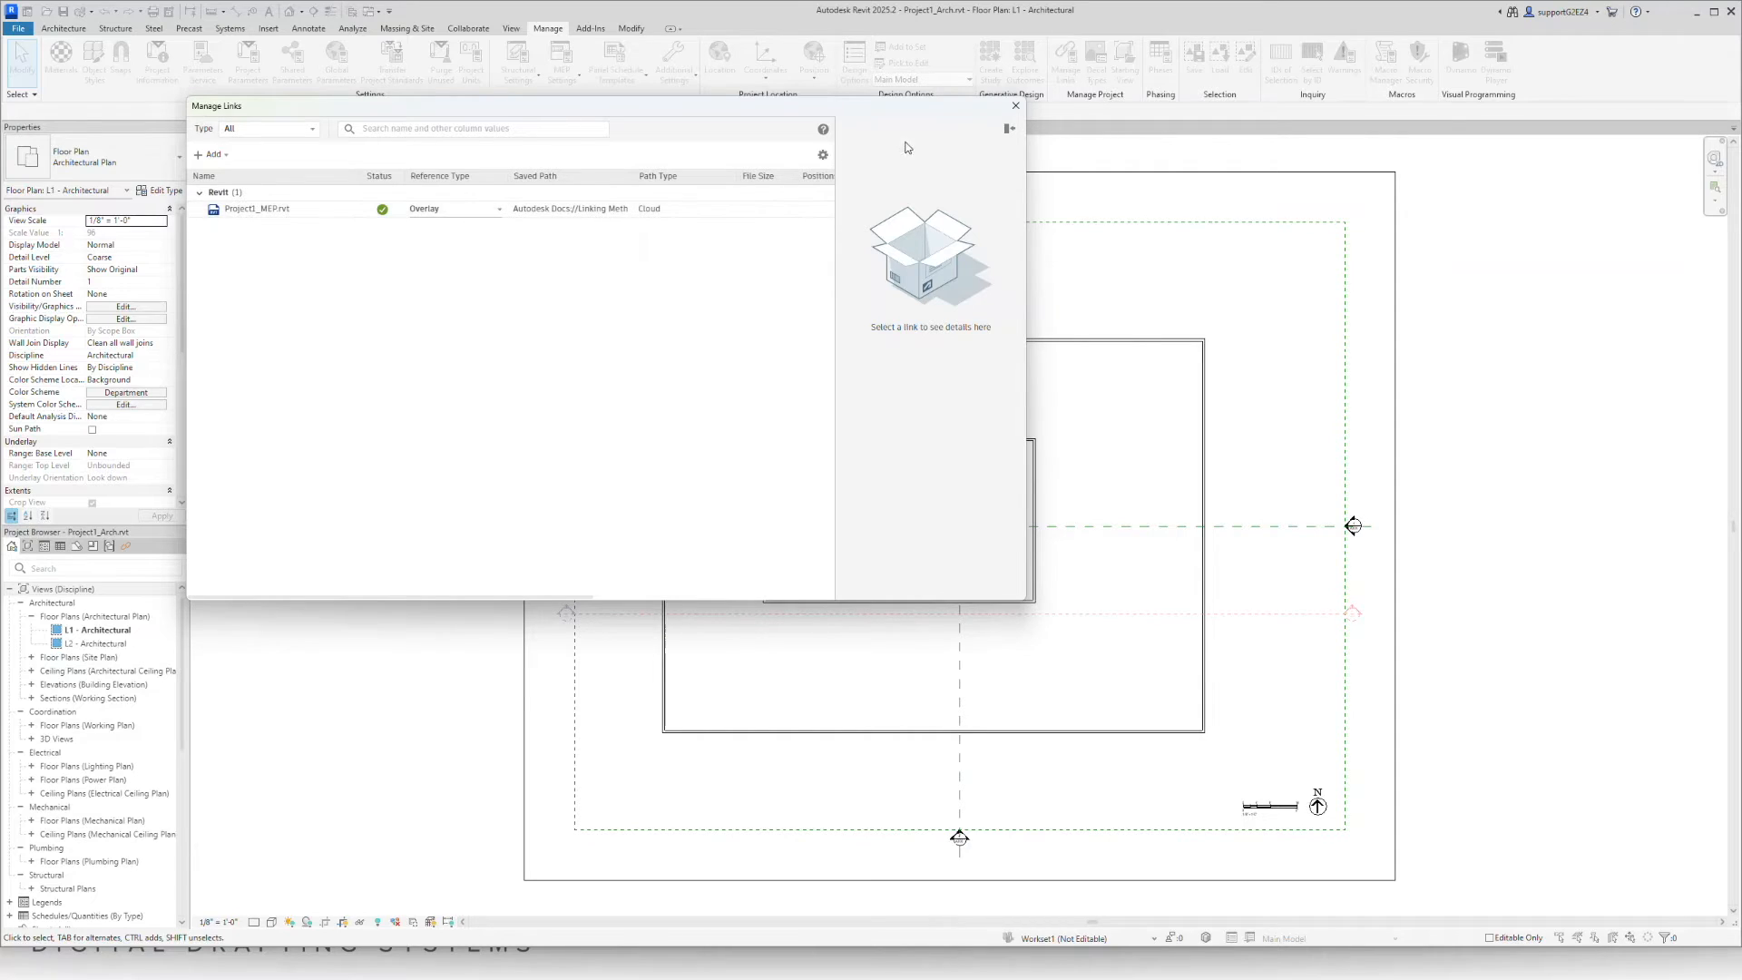
{"action": "left_click", "coordinate": [1015, 109]}
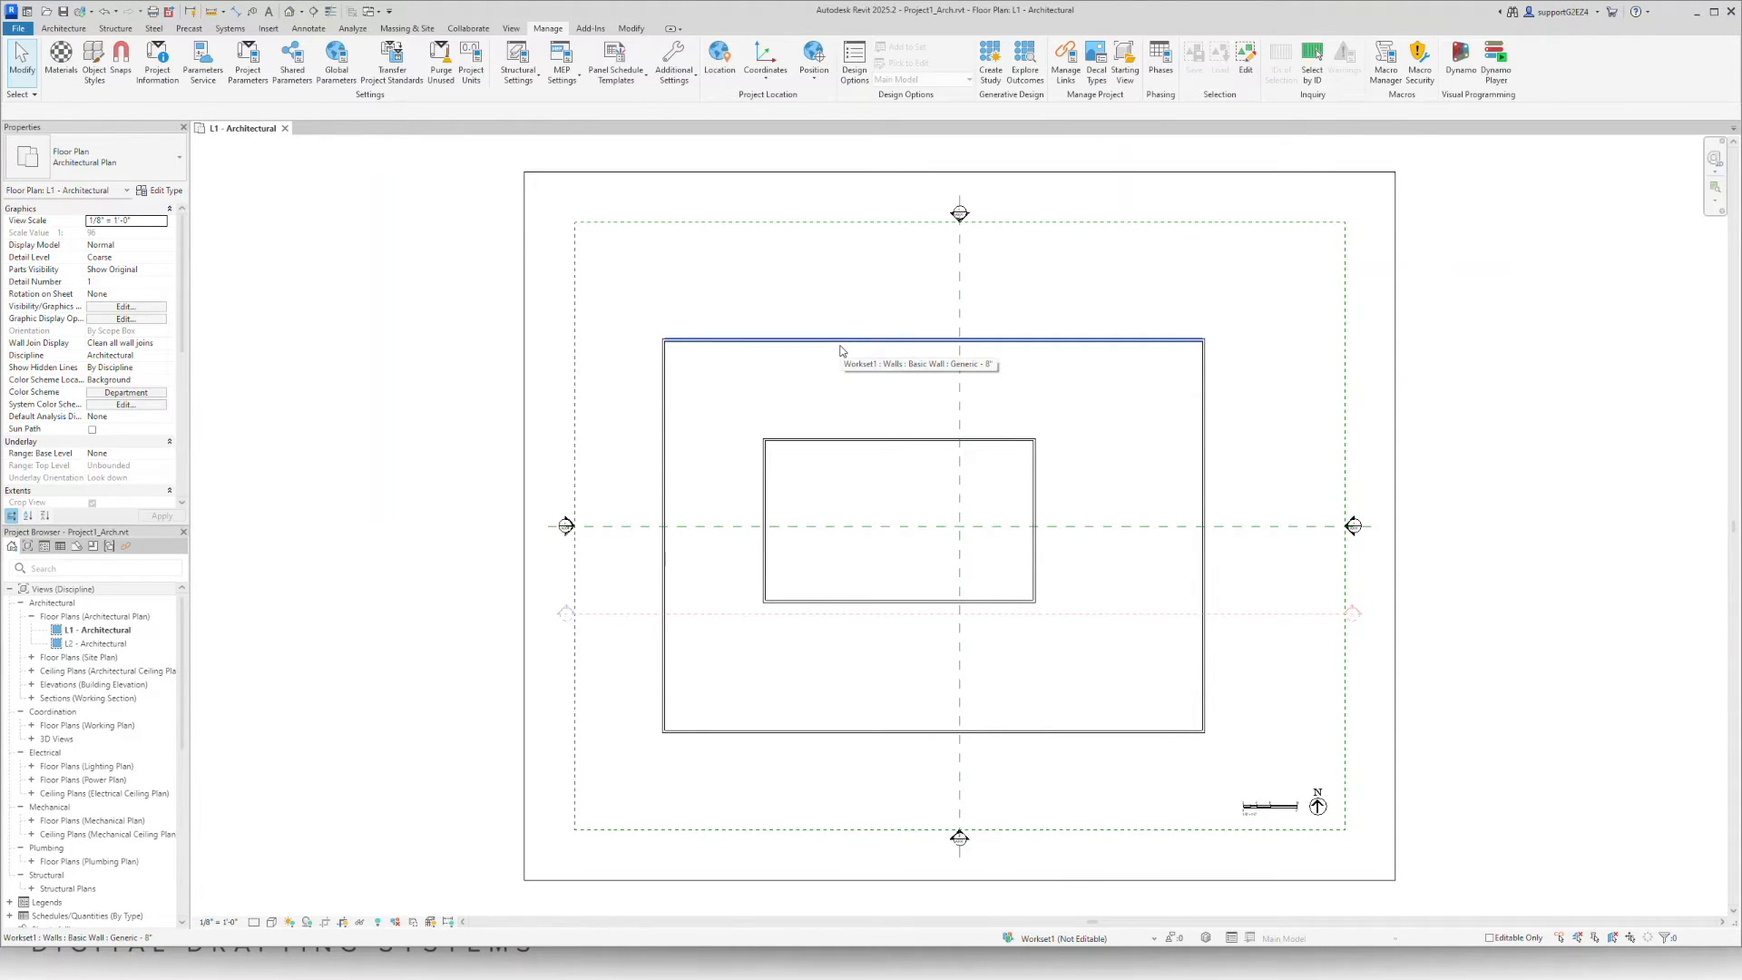
Show the reload options for the Project1_MEP.rvt link in Manage Links and close the dialog.
{"action": "left_click", "coordinate": [1068, 80]}
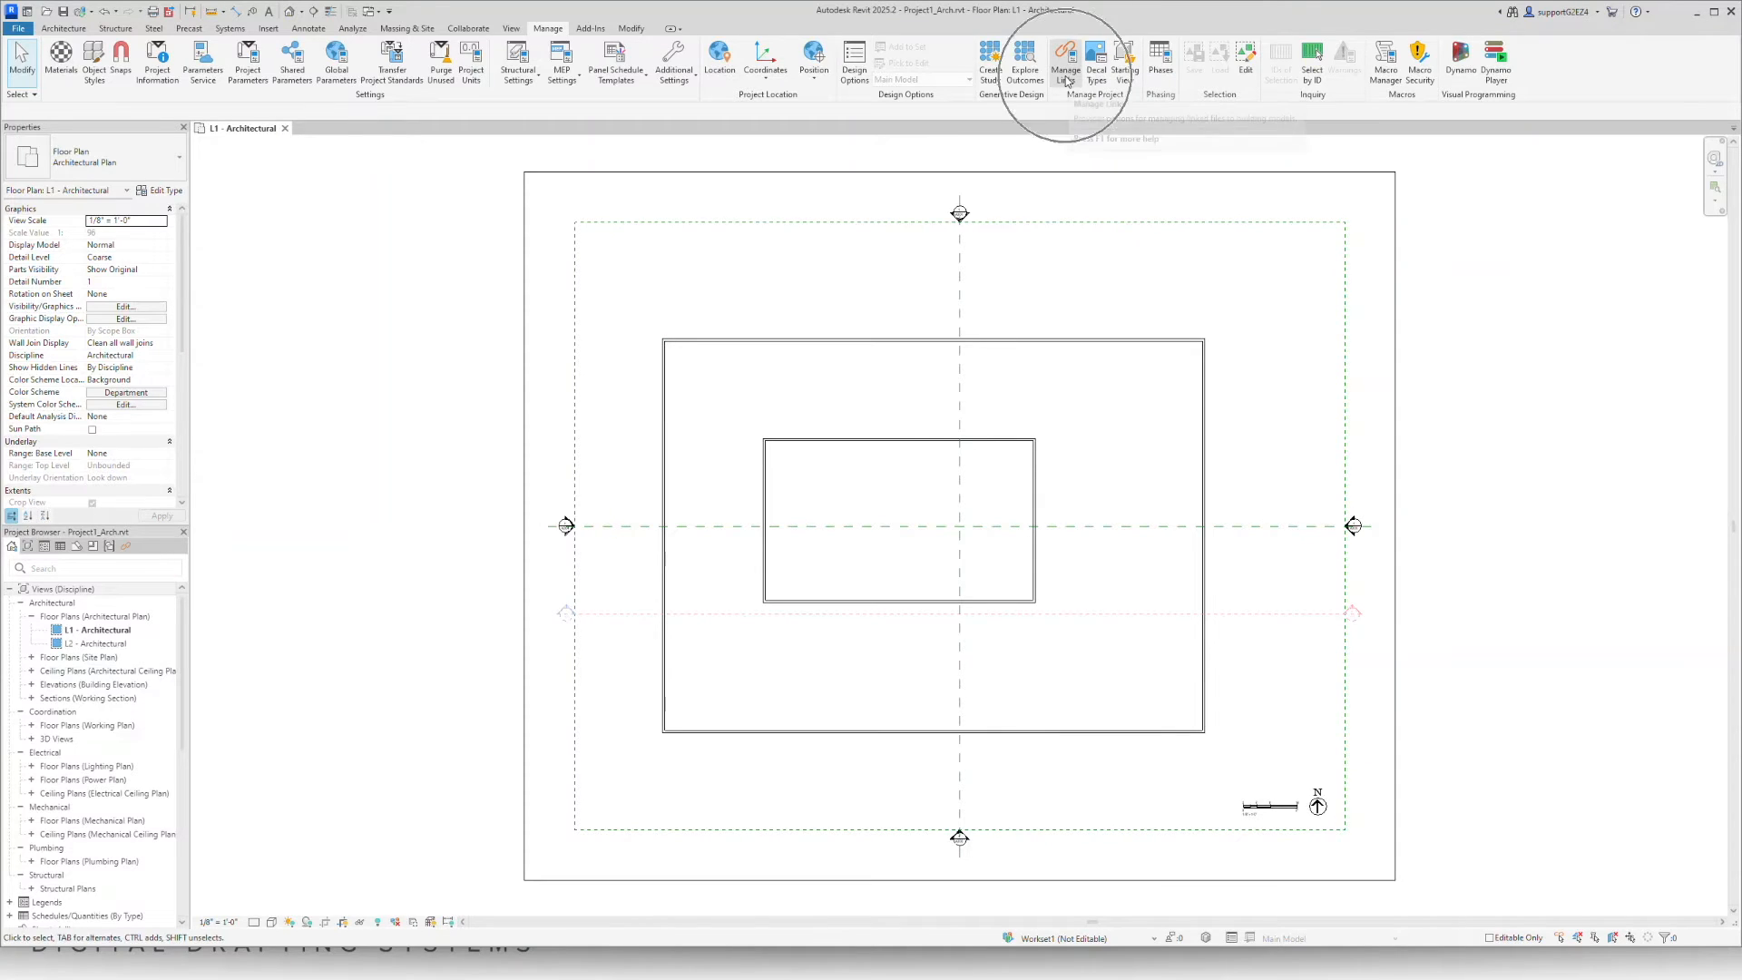
{"action": "right_click", "coordinate": [232, 211]}
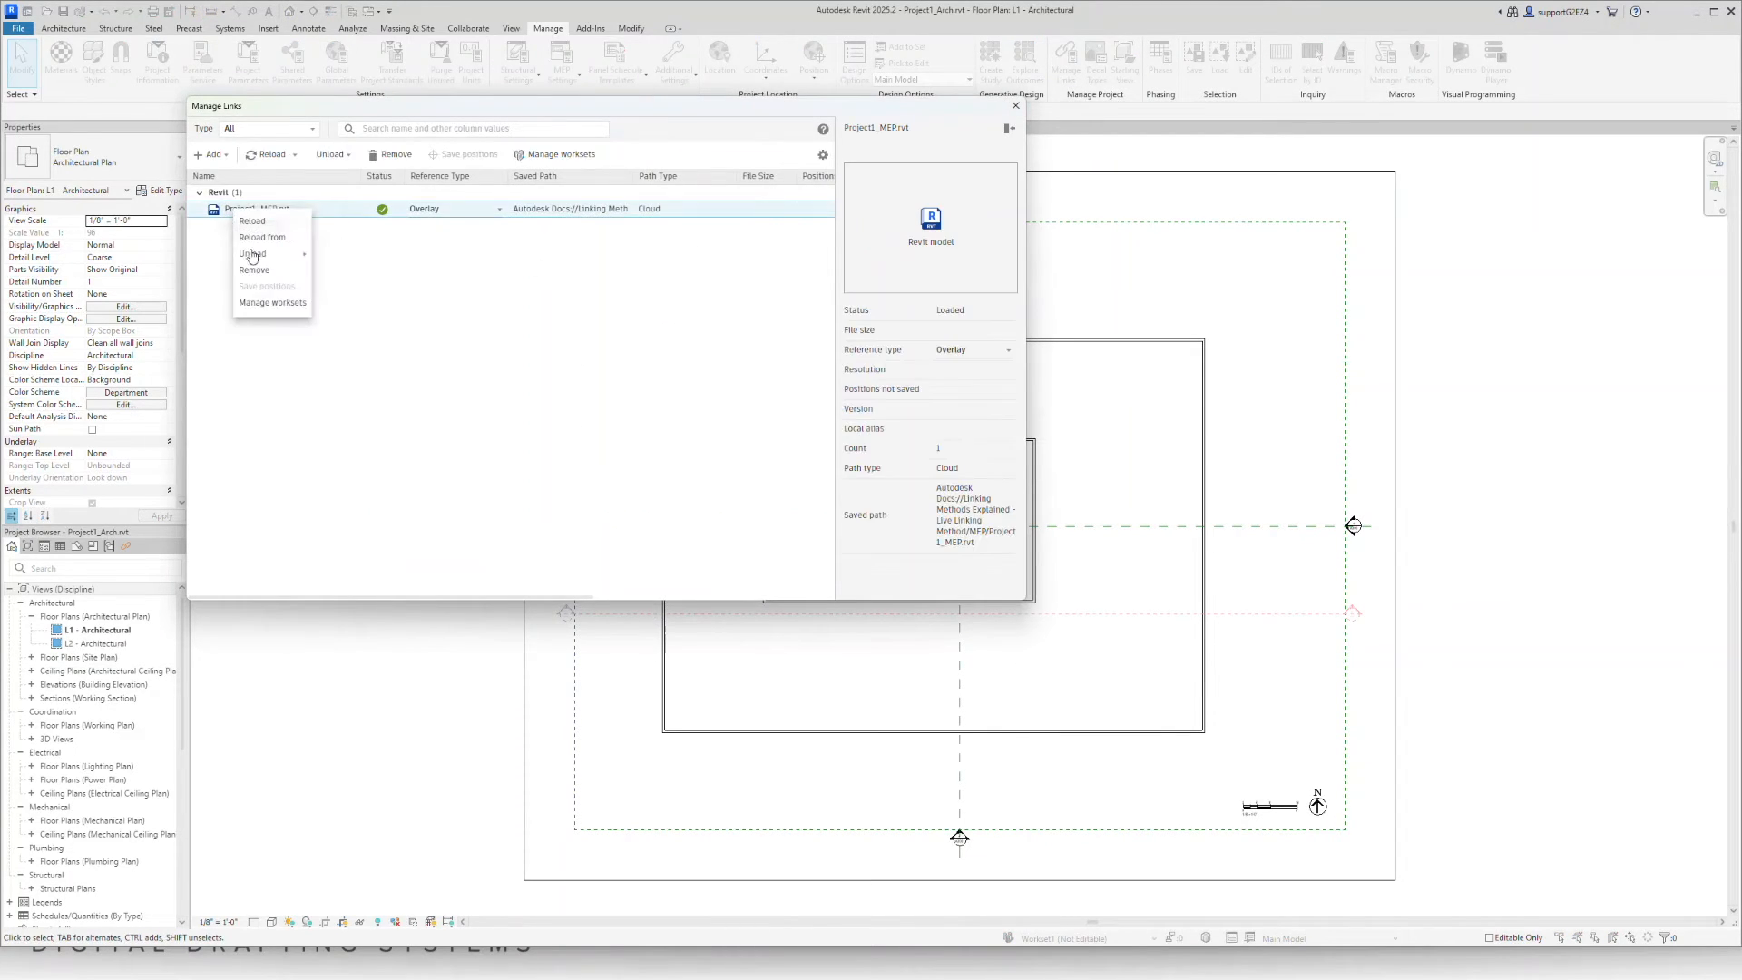
{"action": "left_click", "coordinate": [289, 242]}
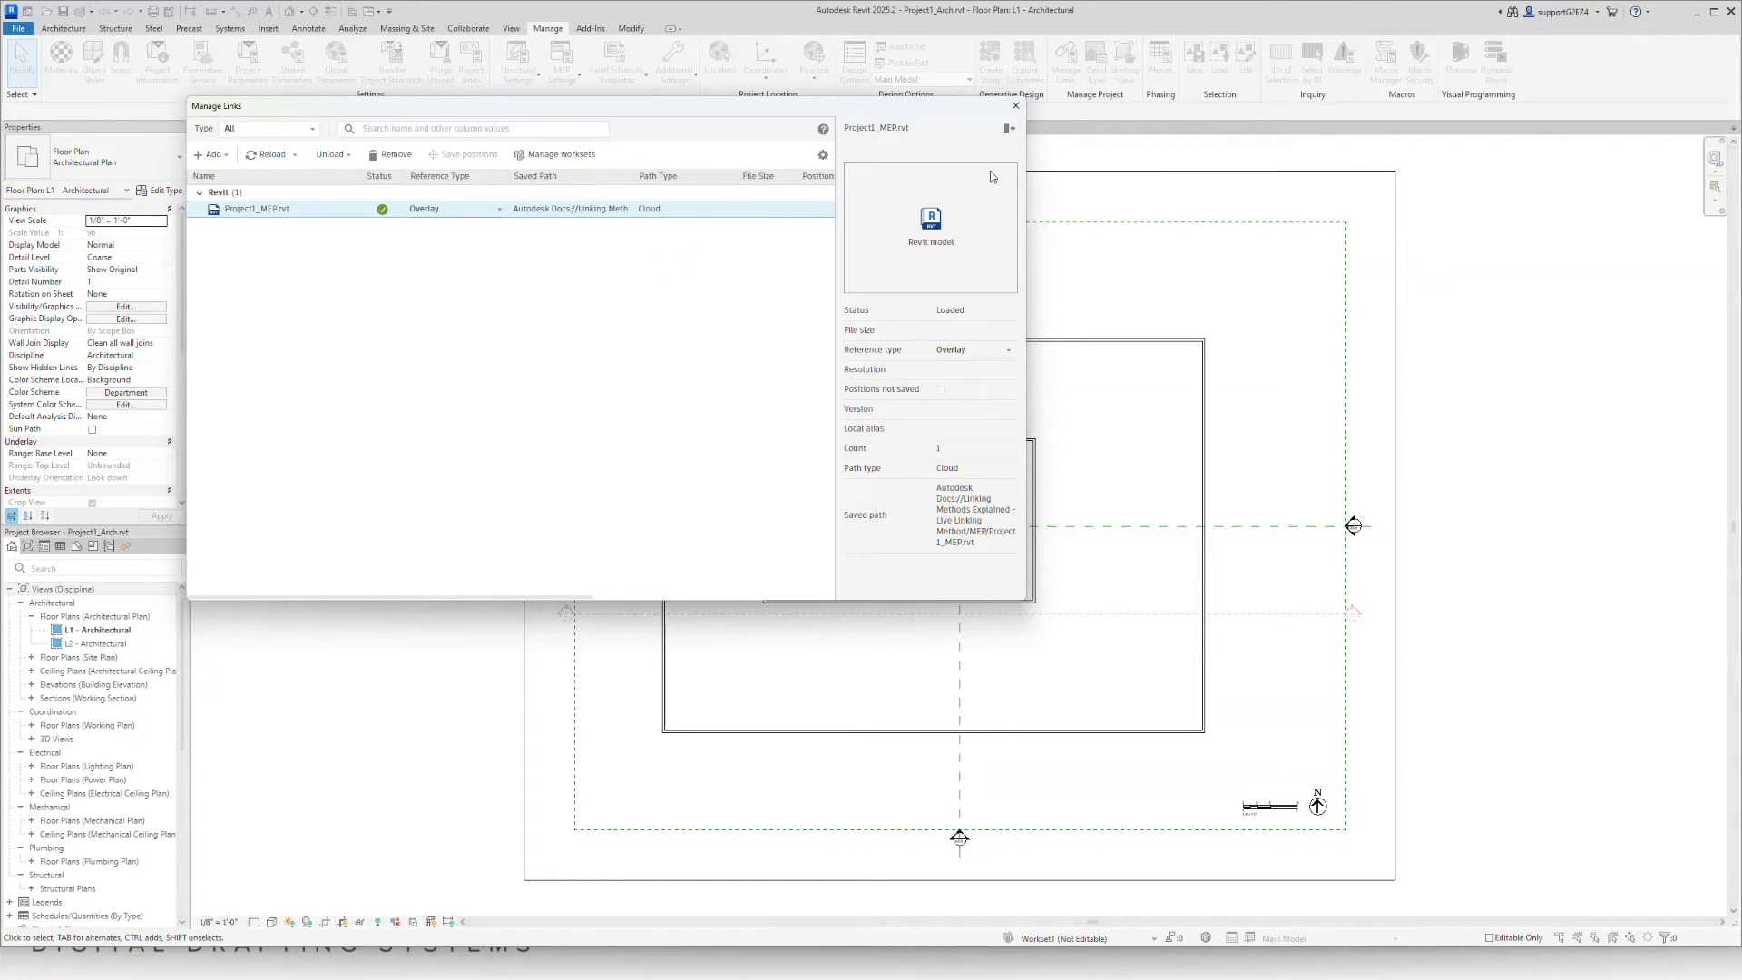
{"action": "left_click", "coordinate": [1015, 106]}
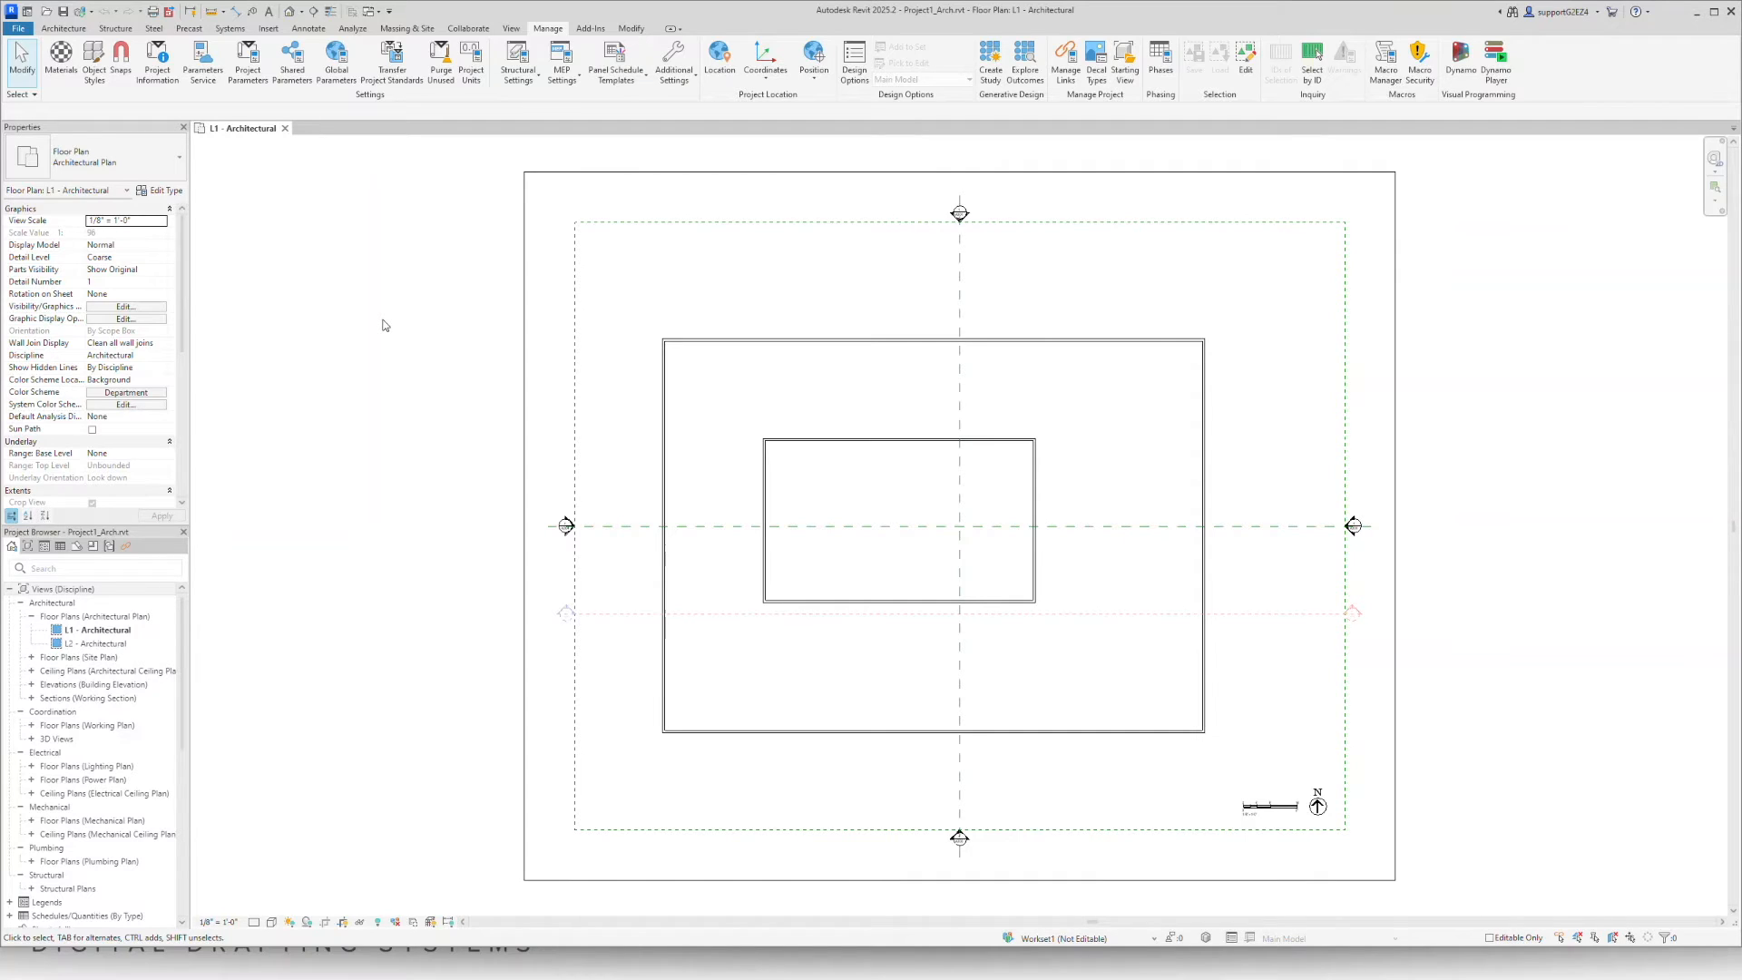
Close the Project1_Arch model and synchronize its changes with central.
{"action": "left_click", "coordinate": [285, 128]}
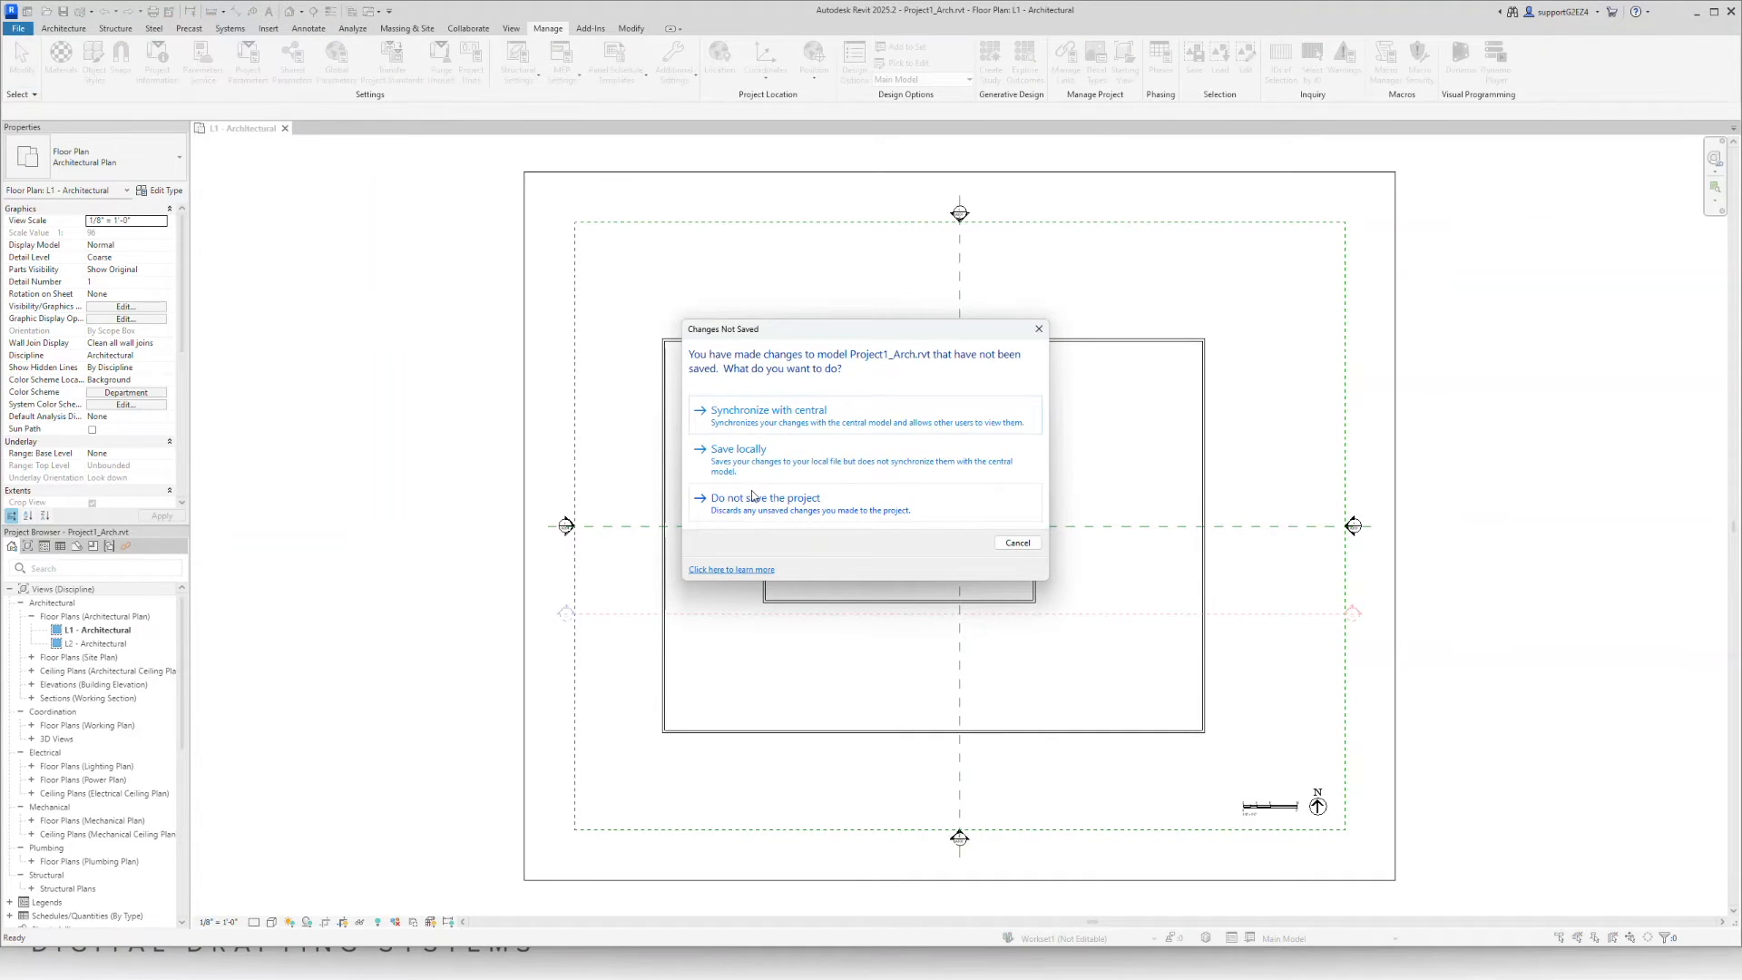
{"action": "left_click", "coordinate": [749, 424]}
{"action": "left_click", "coordinate": [844, 554]}
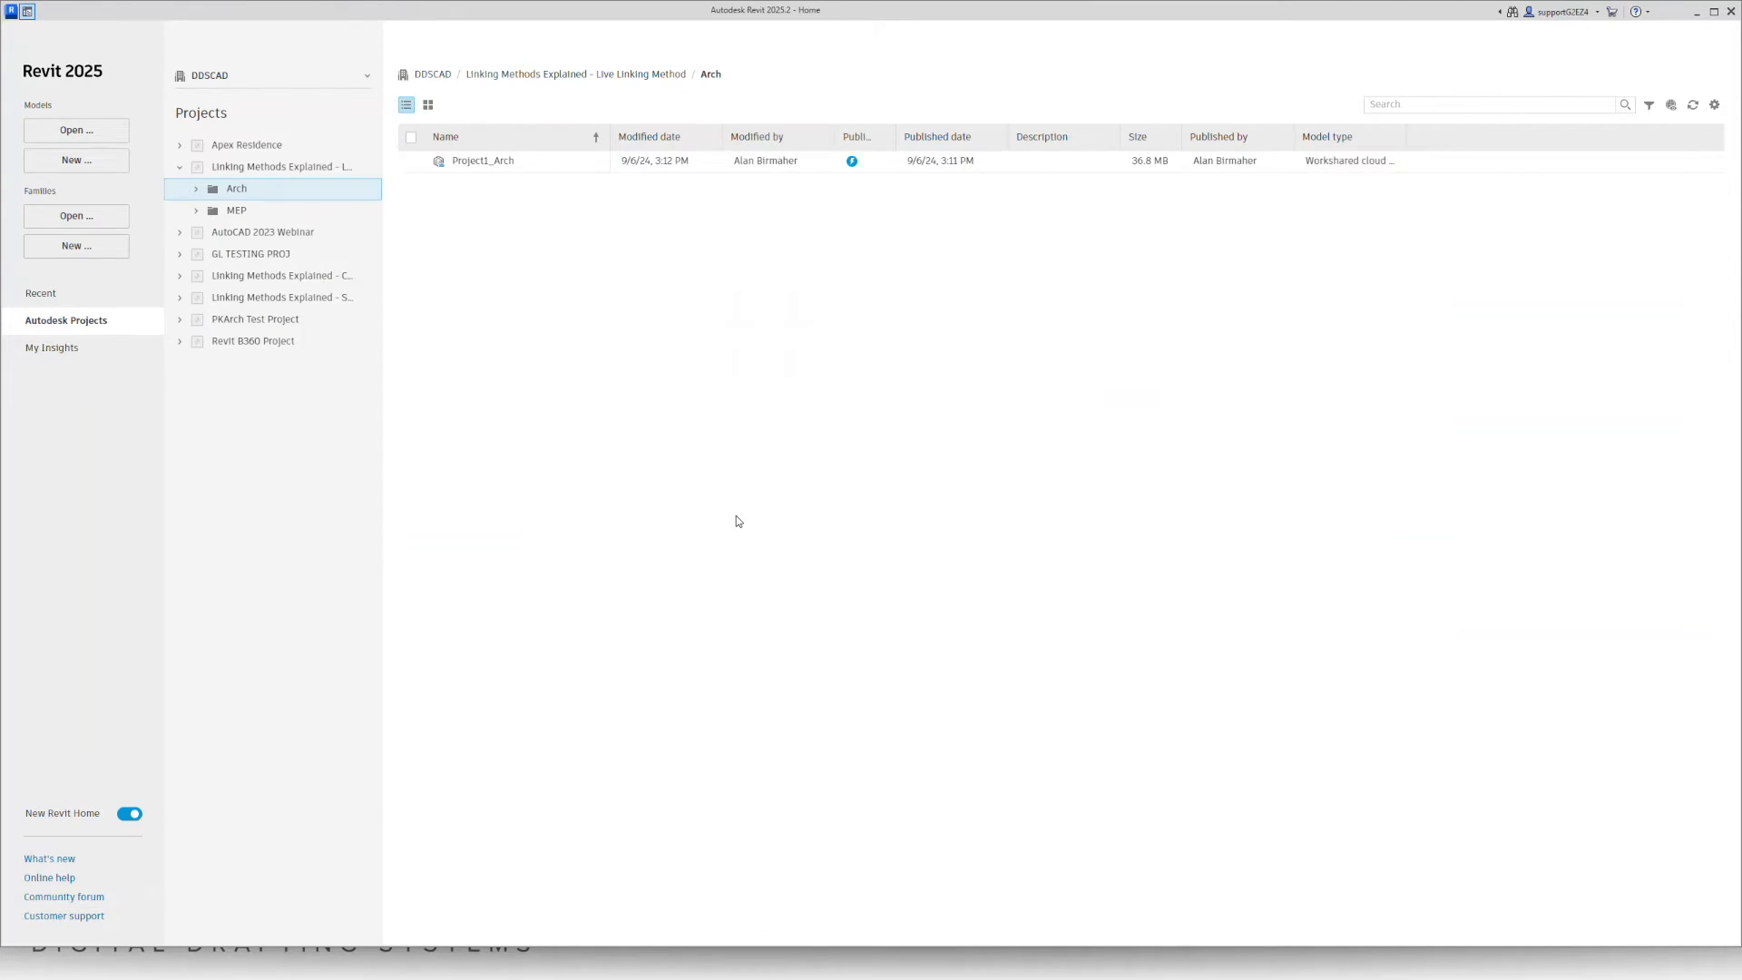
Switch to the PowerPoint slide show and advance to the Controlled Linking slide.
{"action": "key", "text": "alt+Tab"}
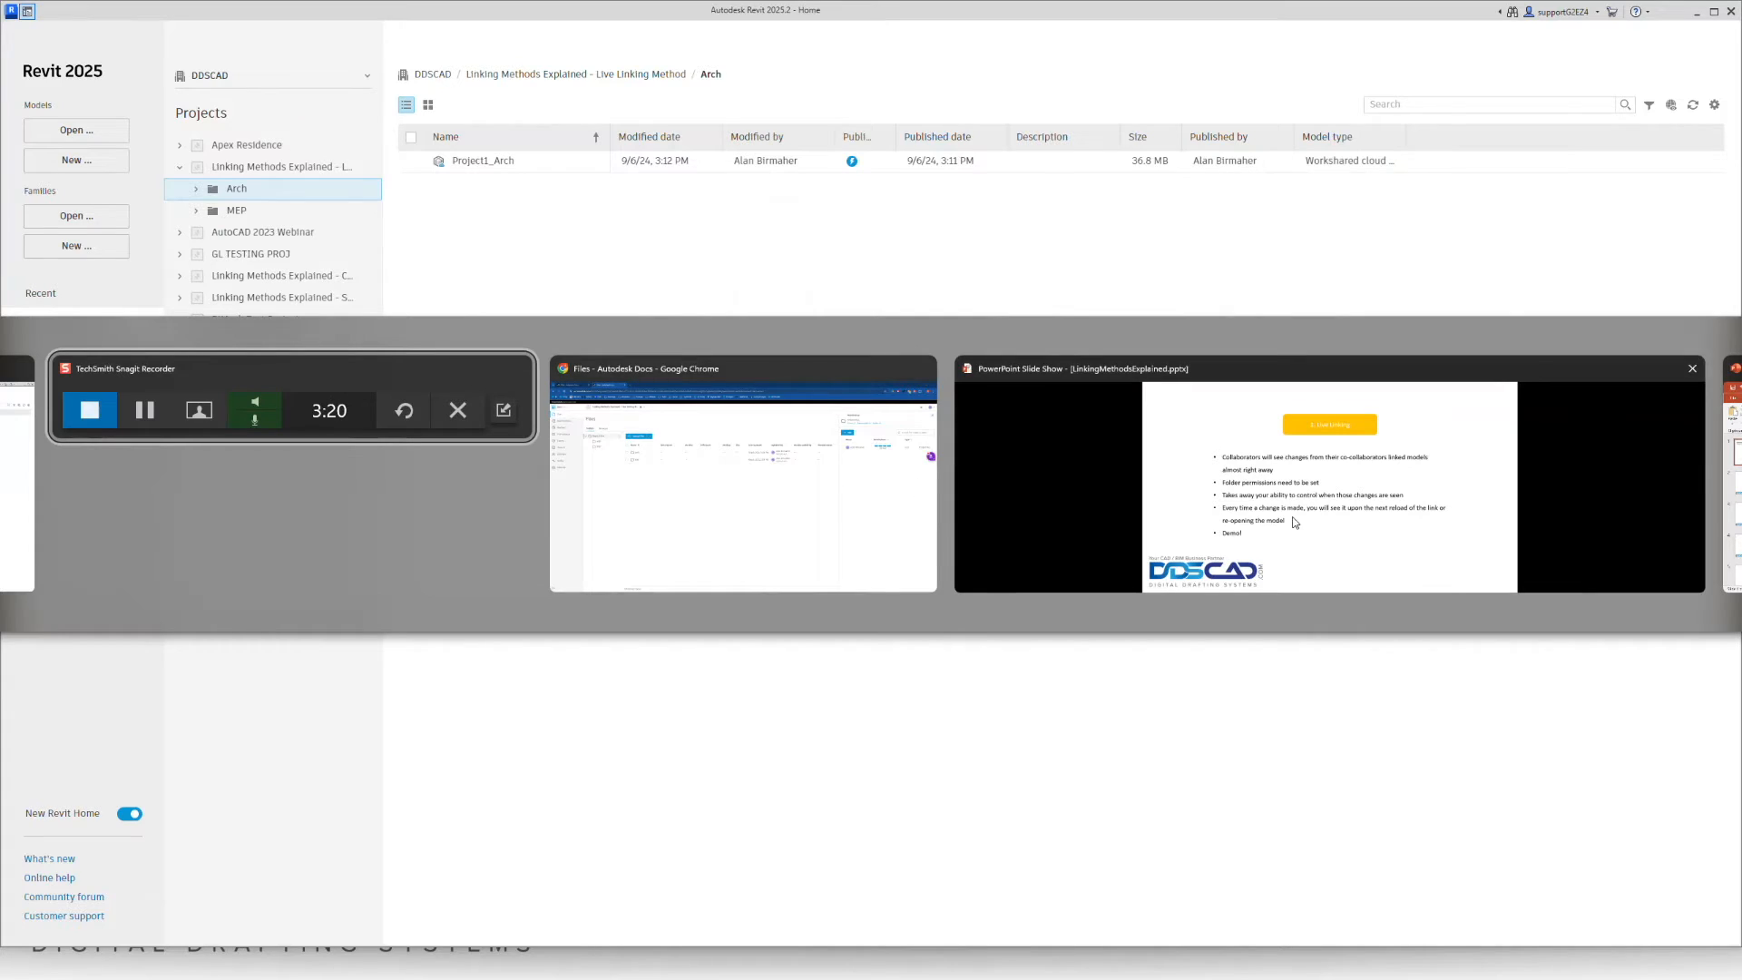
{"action": "left_click", "coordinate": [1629, 500]}
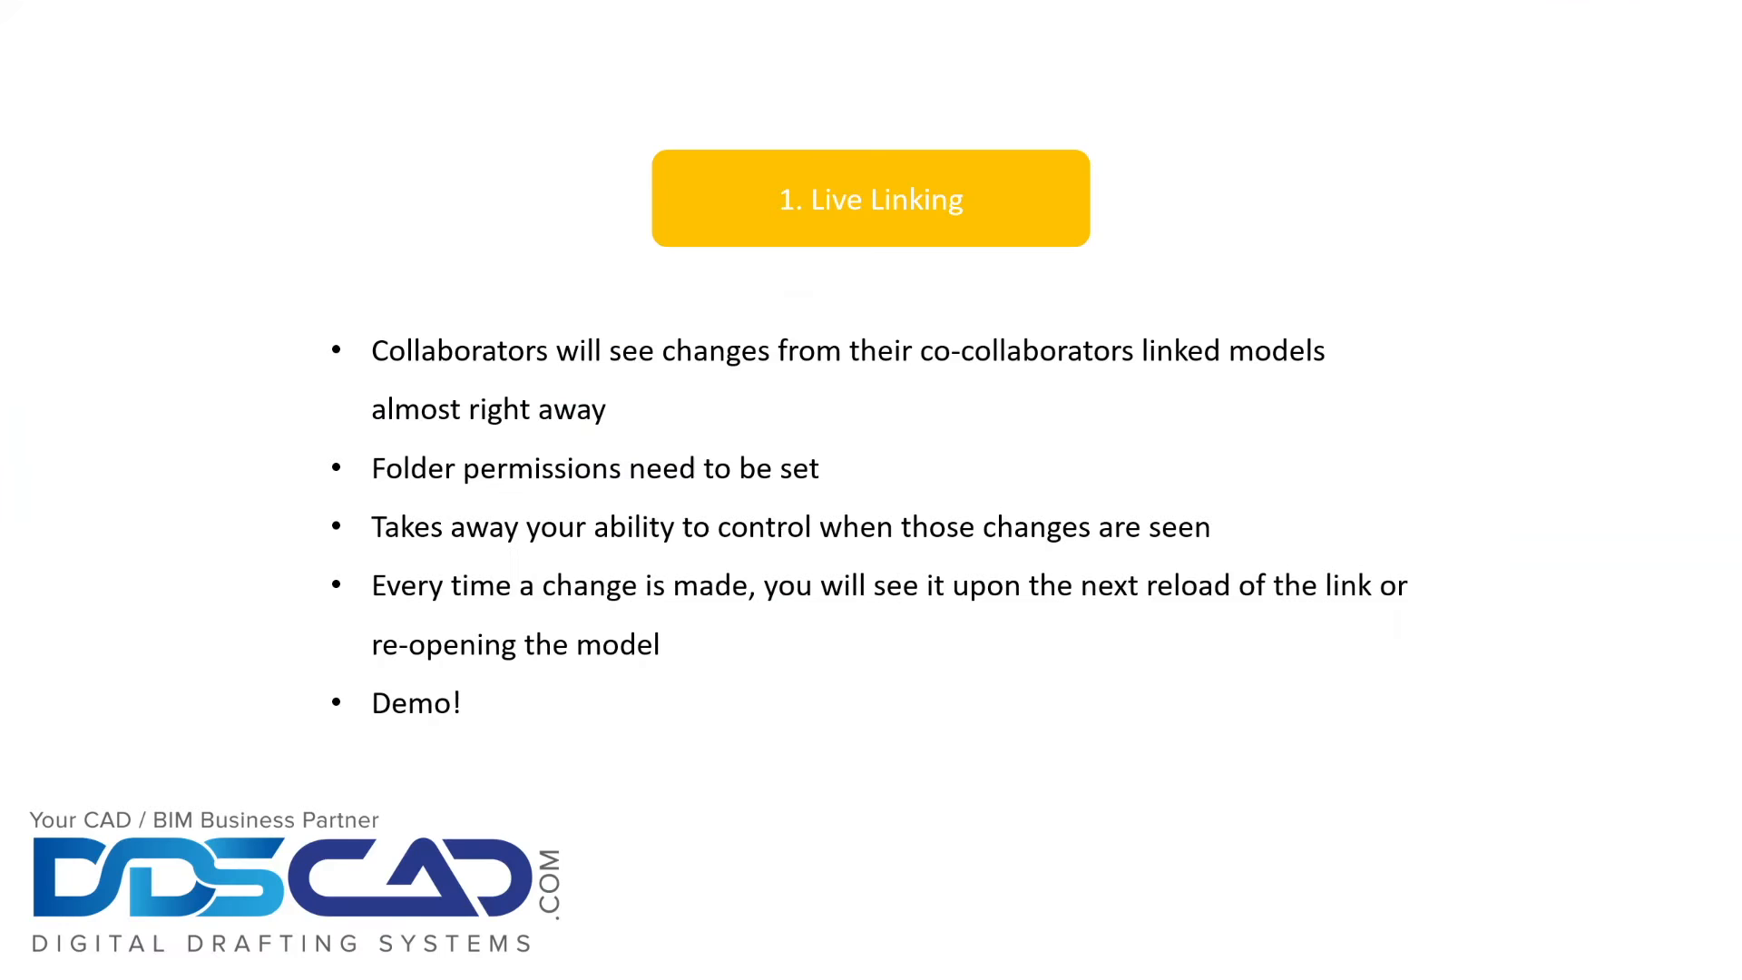
{"action": "left_click", "coordinate": [1328, 490]}
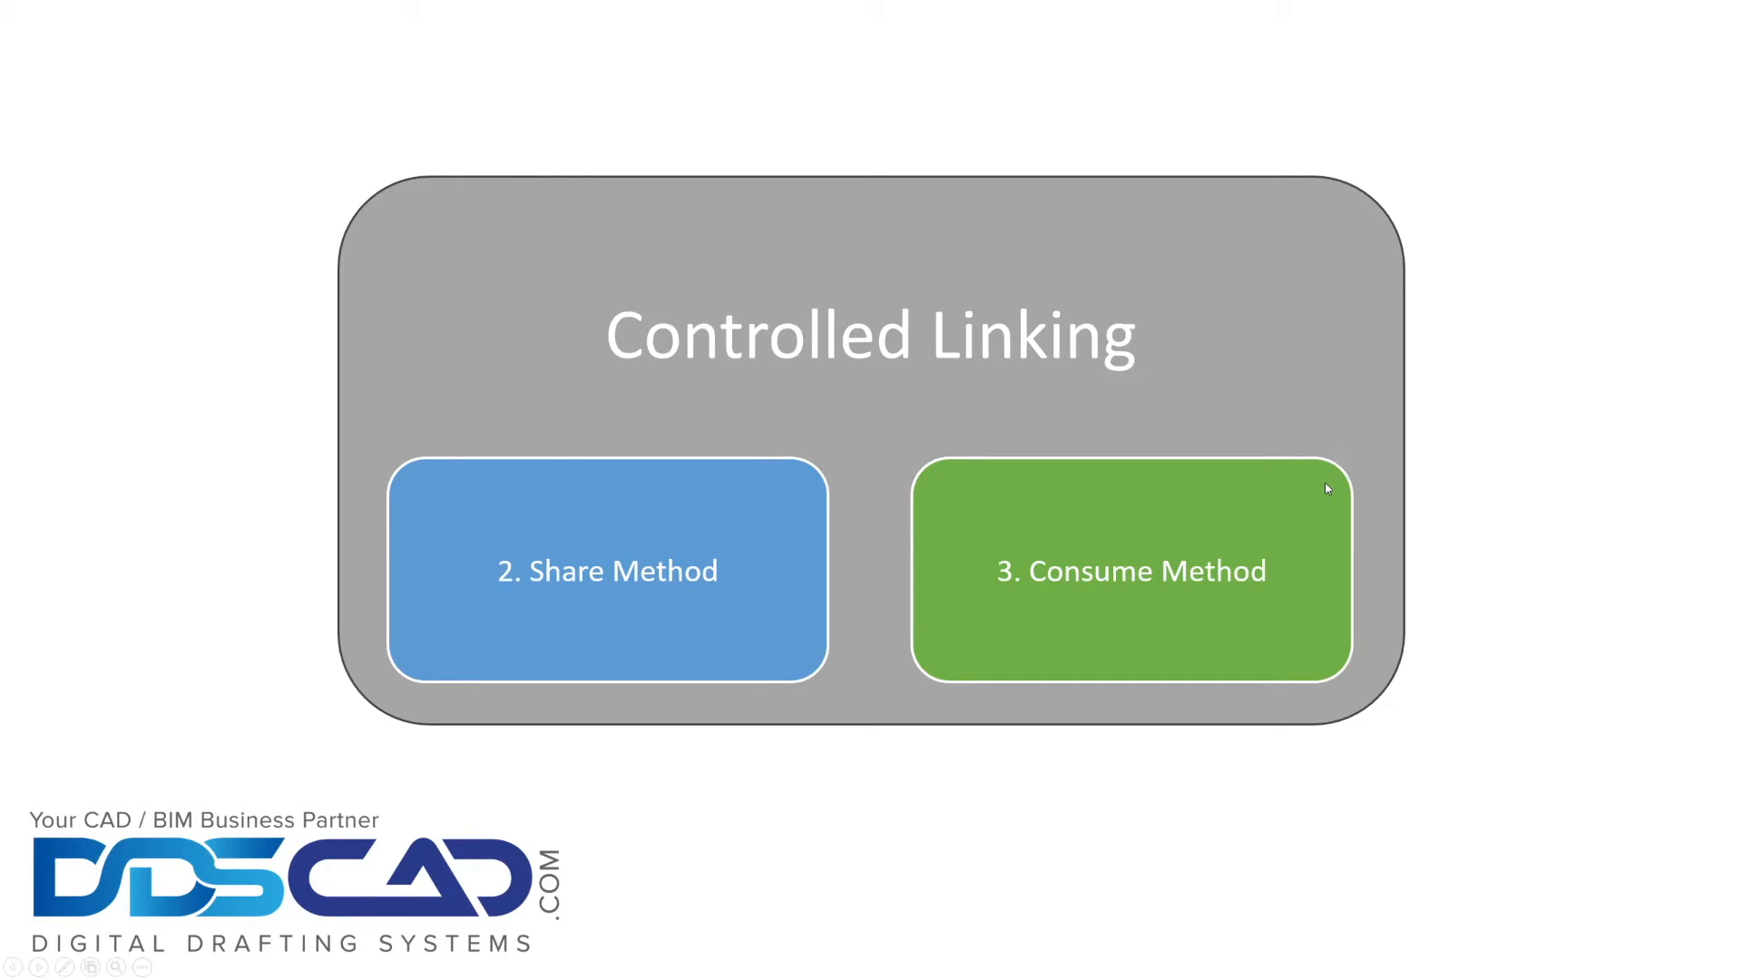
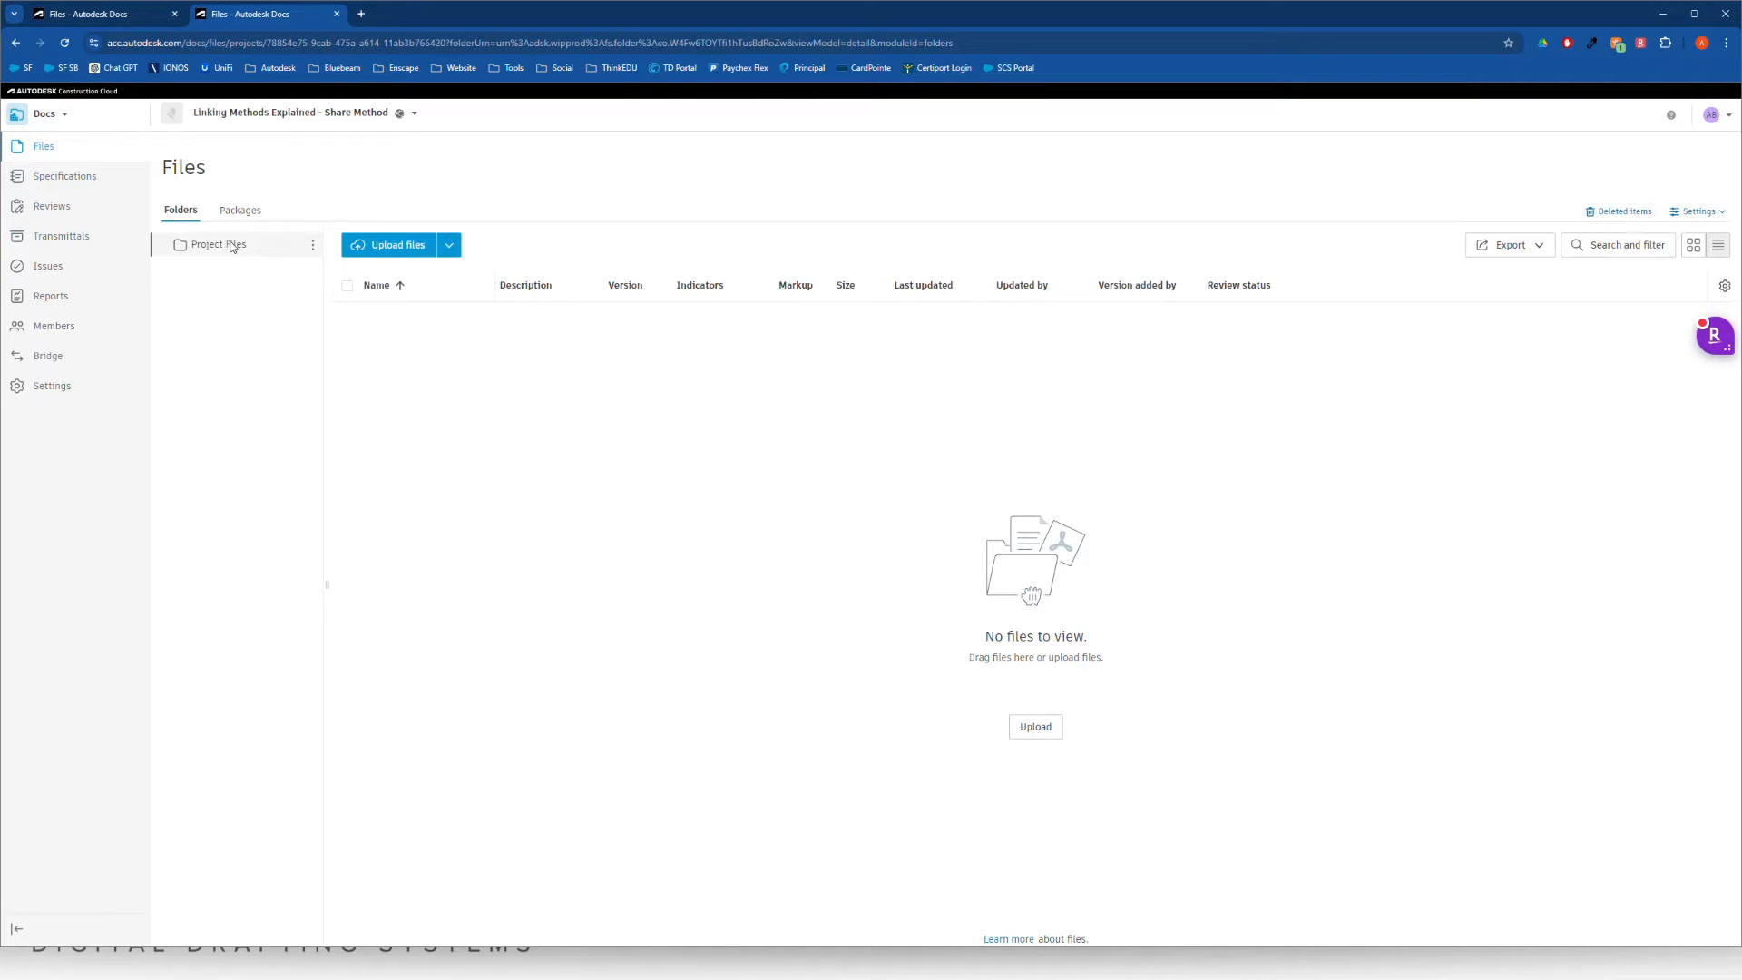
Review the Share Method project's members in Project Admin and switch to Design Collaboration.
{"action": "left_click", "coordinate": [64, 115]}
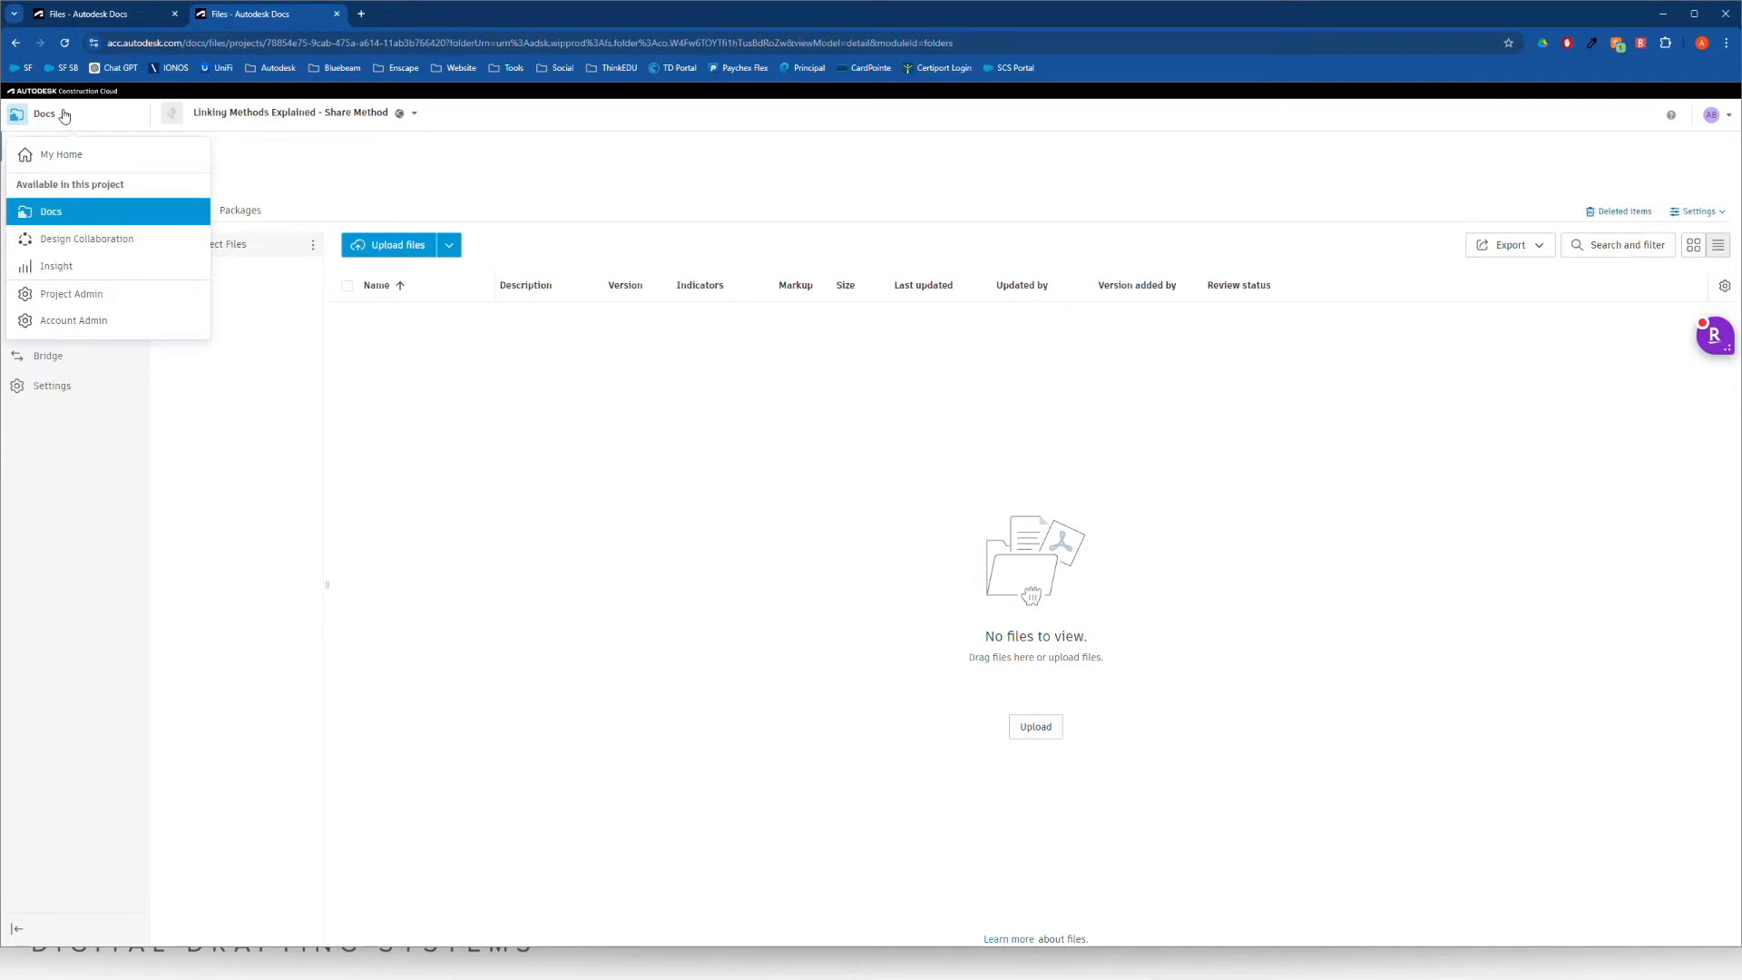
{"action": "left_click", "coordinate": [77, 294]}
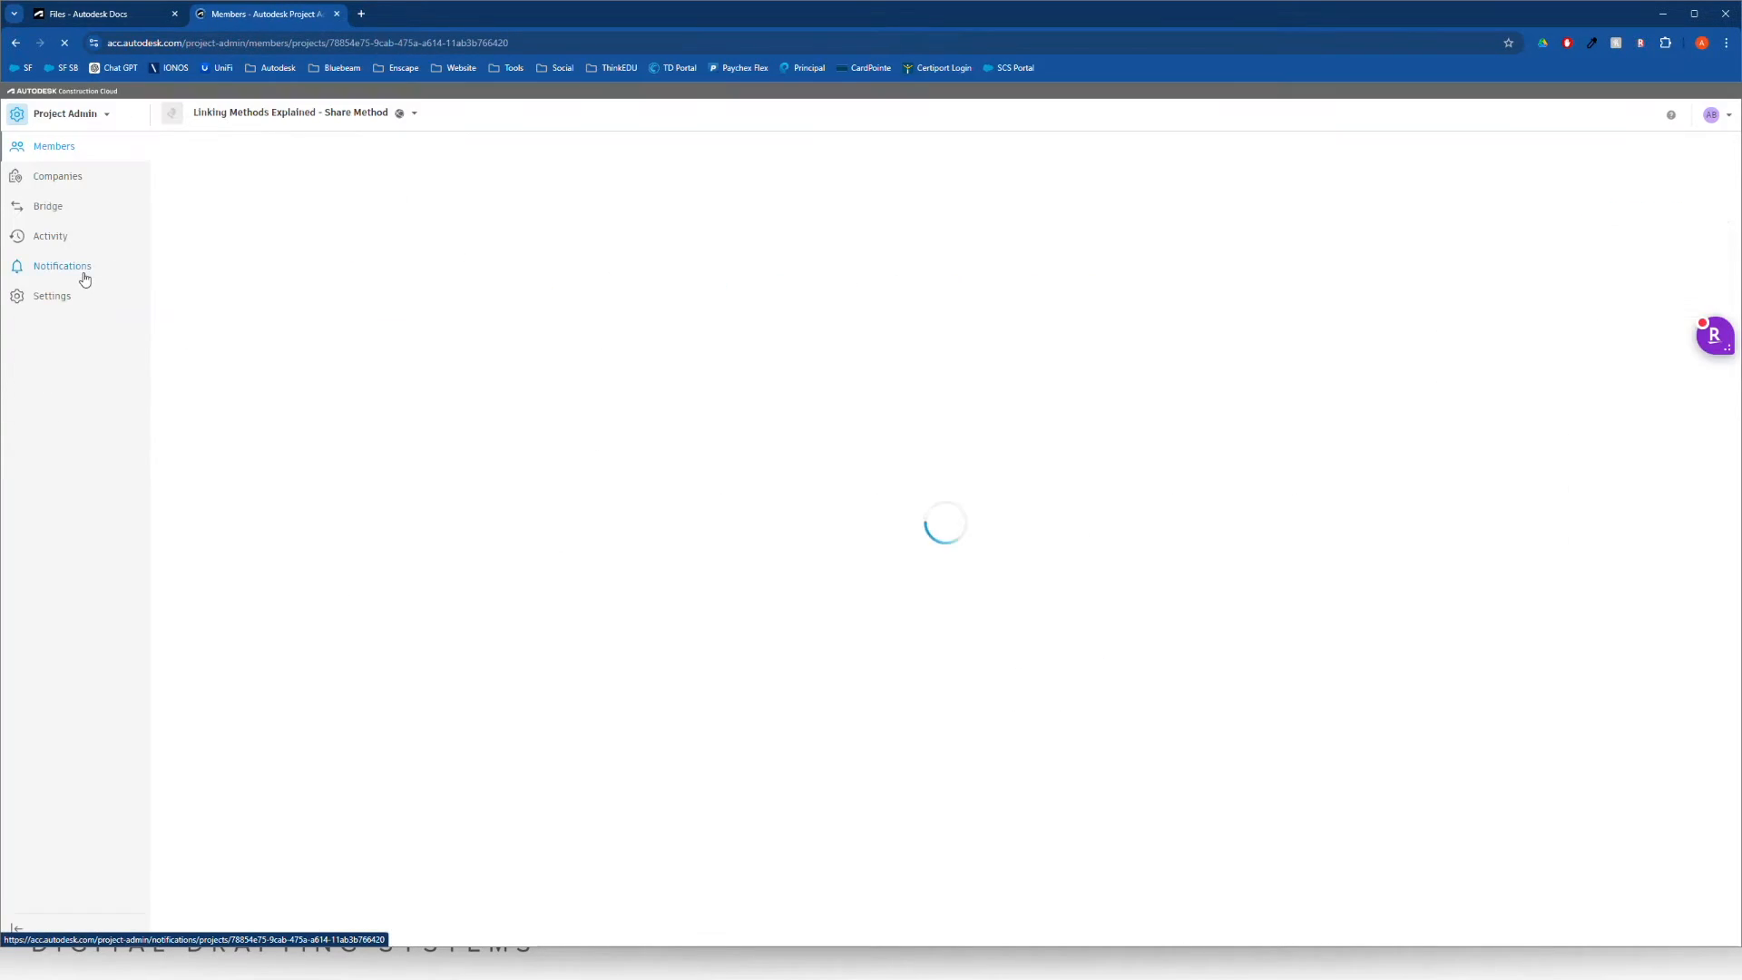
{"action": "left_click", "coordinate": [78, 117]}
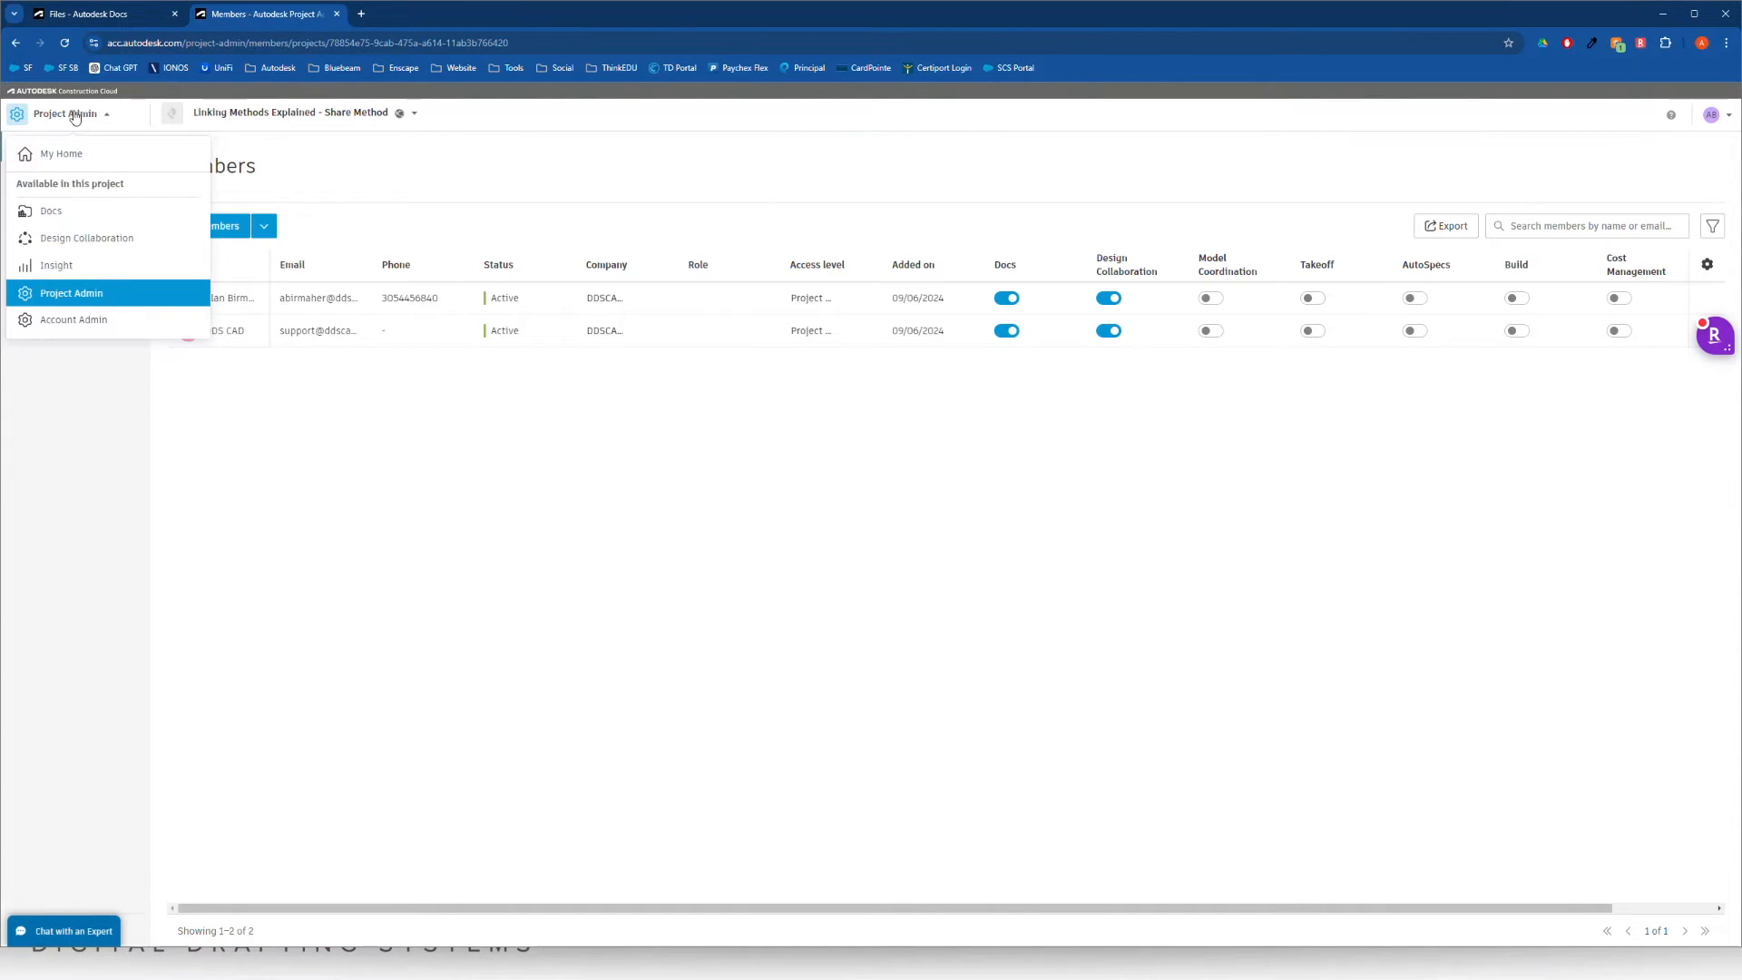
{"action": "left_click", "coordinate": [74, 250]}
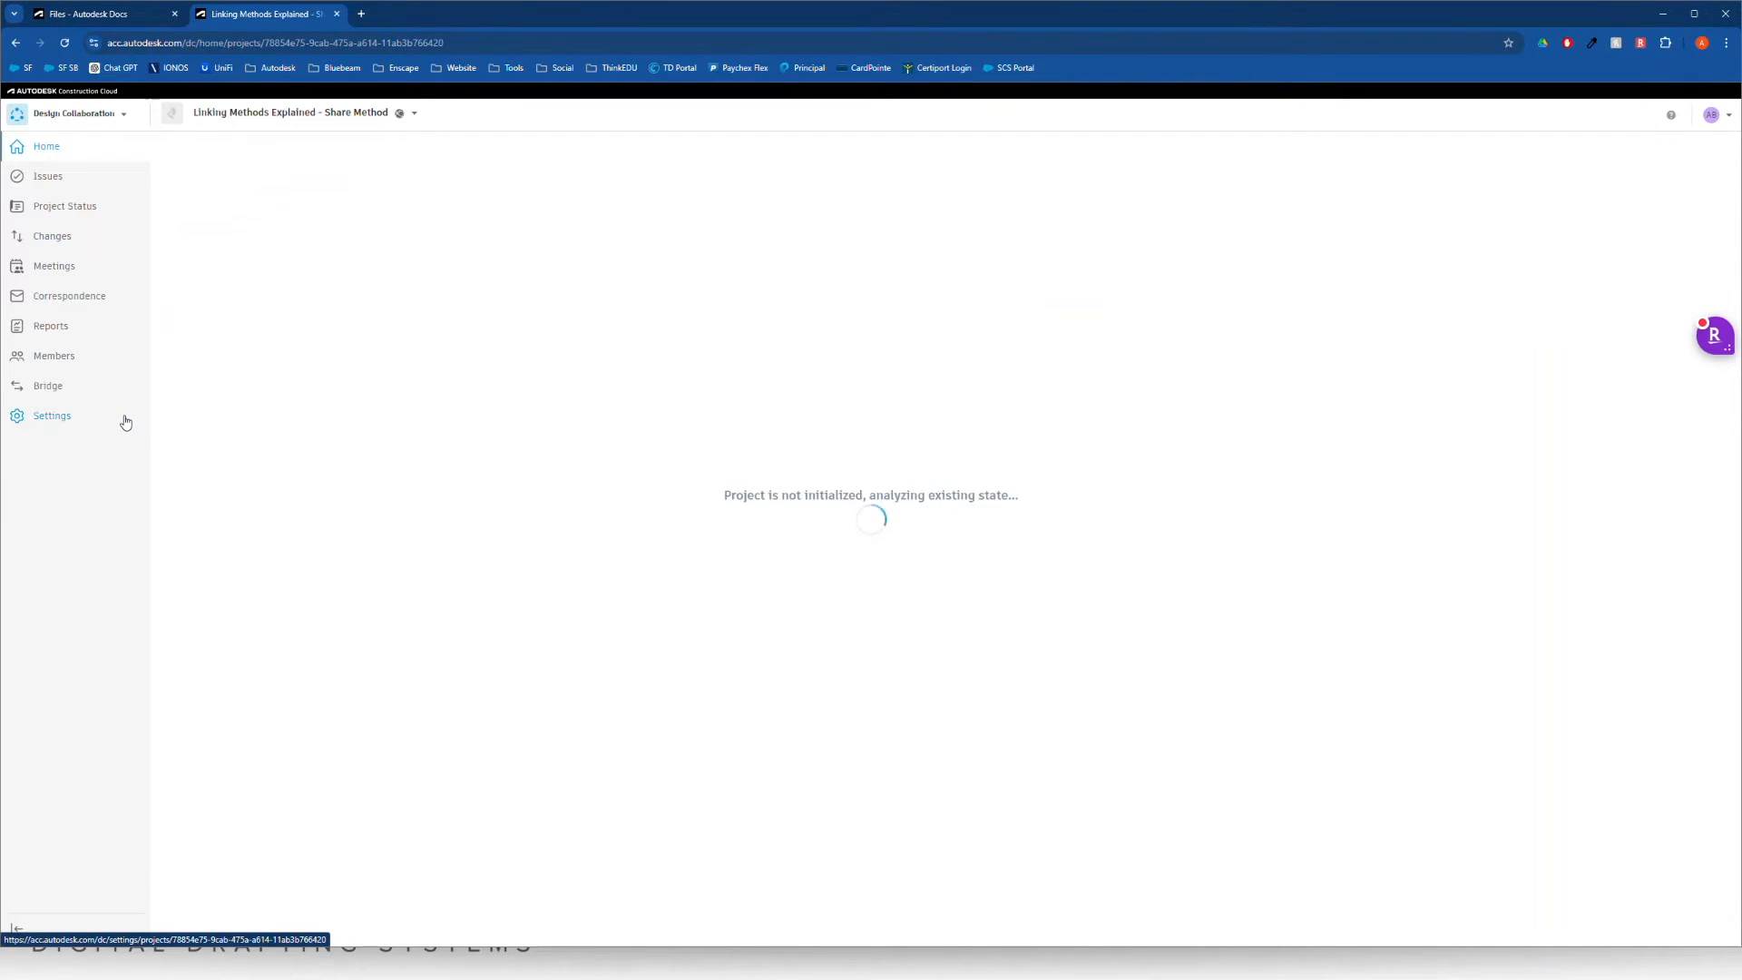
In the Design Collaboration settings, dismiss the introductory pop-ups and confirm /Project Files/Shared as the Shared folder location.
{"action": "left_click", "coordinate": [55, 417]}
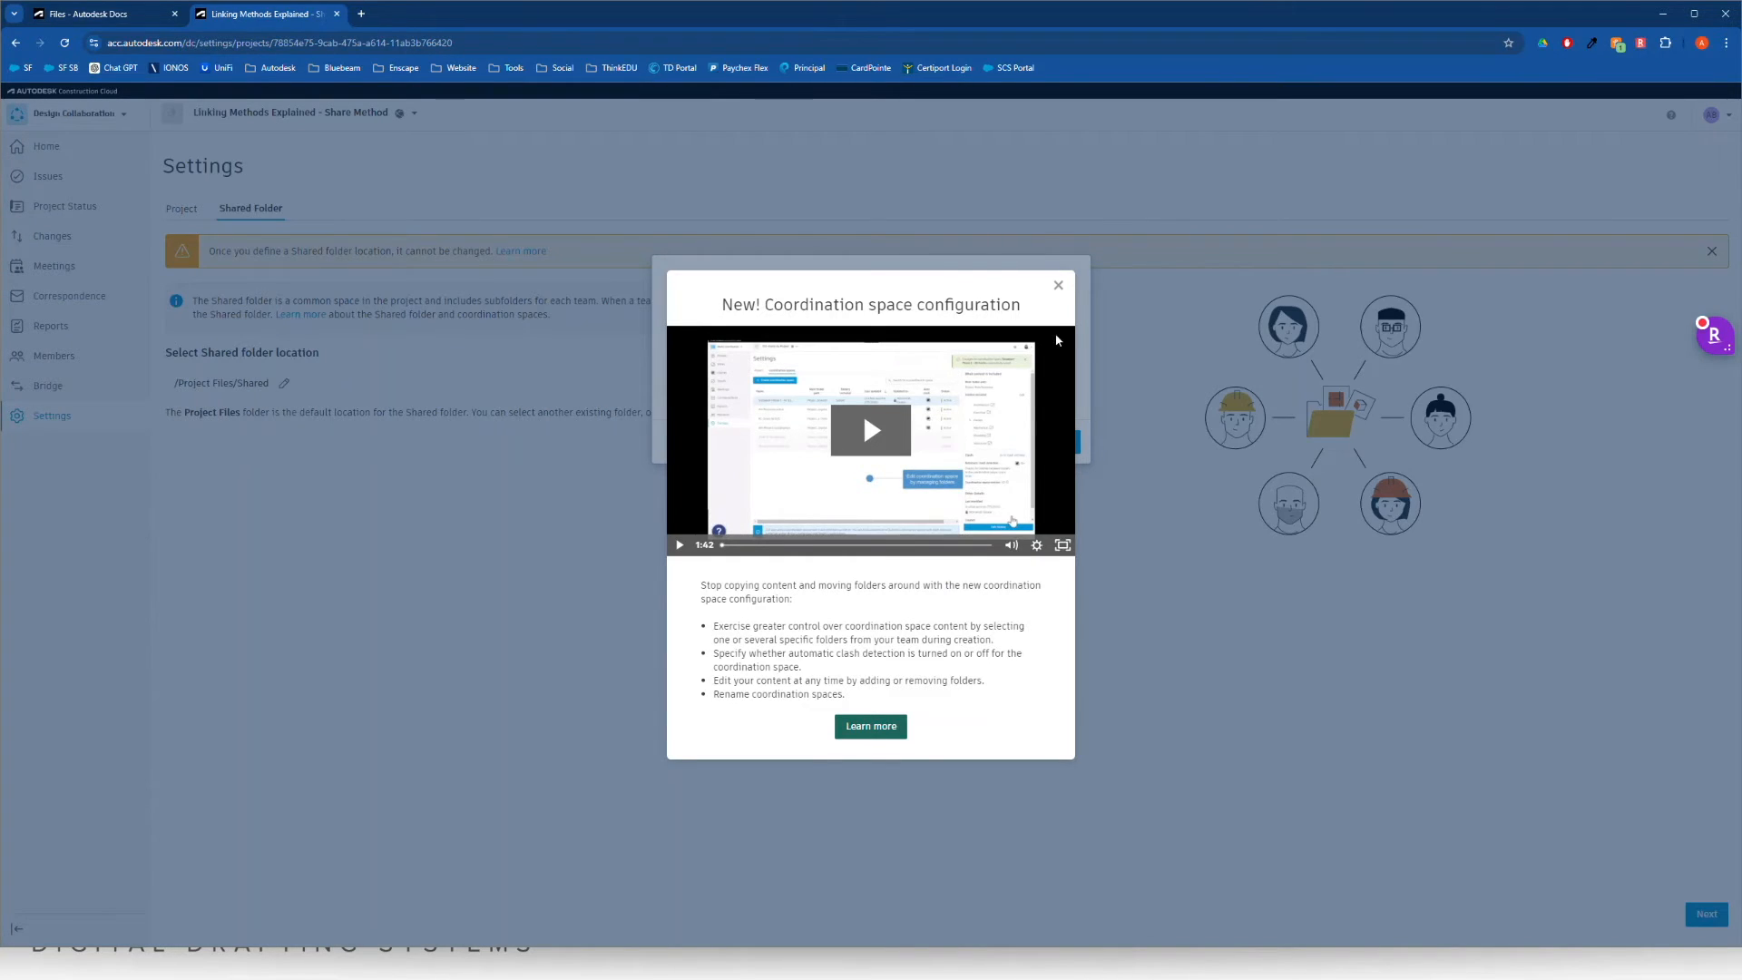
{"action": "left_click", "coordinate": [1058, 285]}
{"action": "left_click", "coordinate": [1043, 441]}
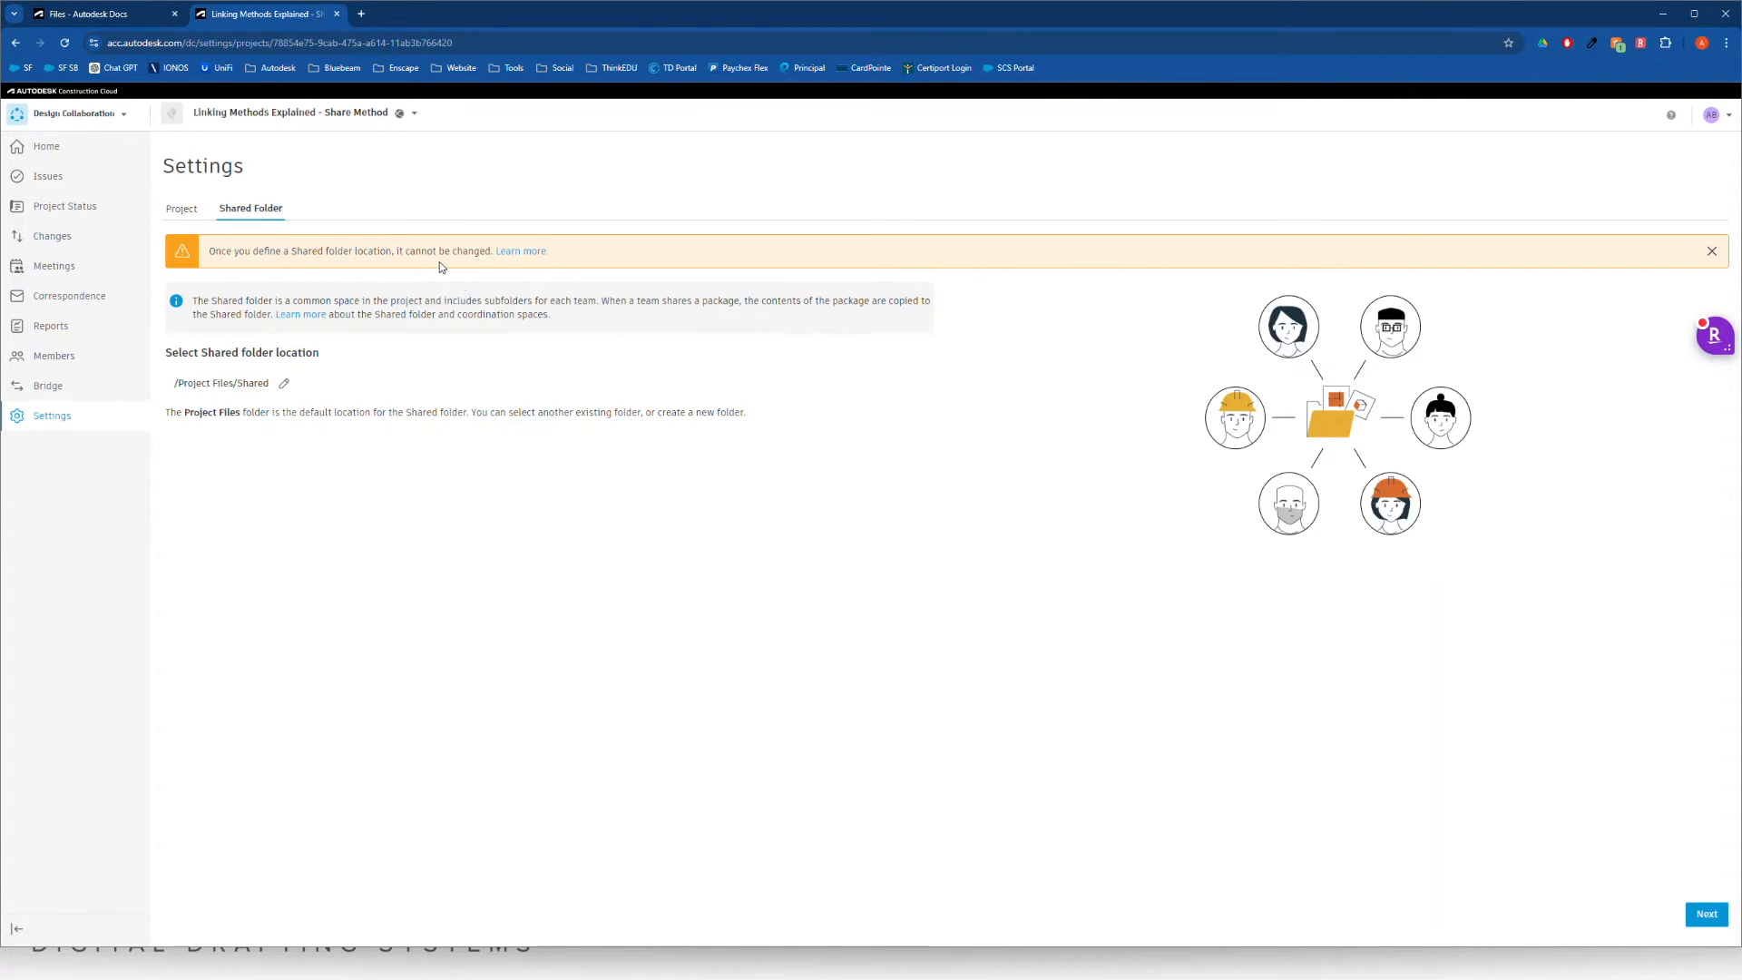
{"action": "left_click", "coordinate": [1701, 915]}
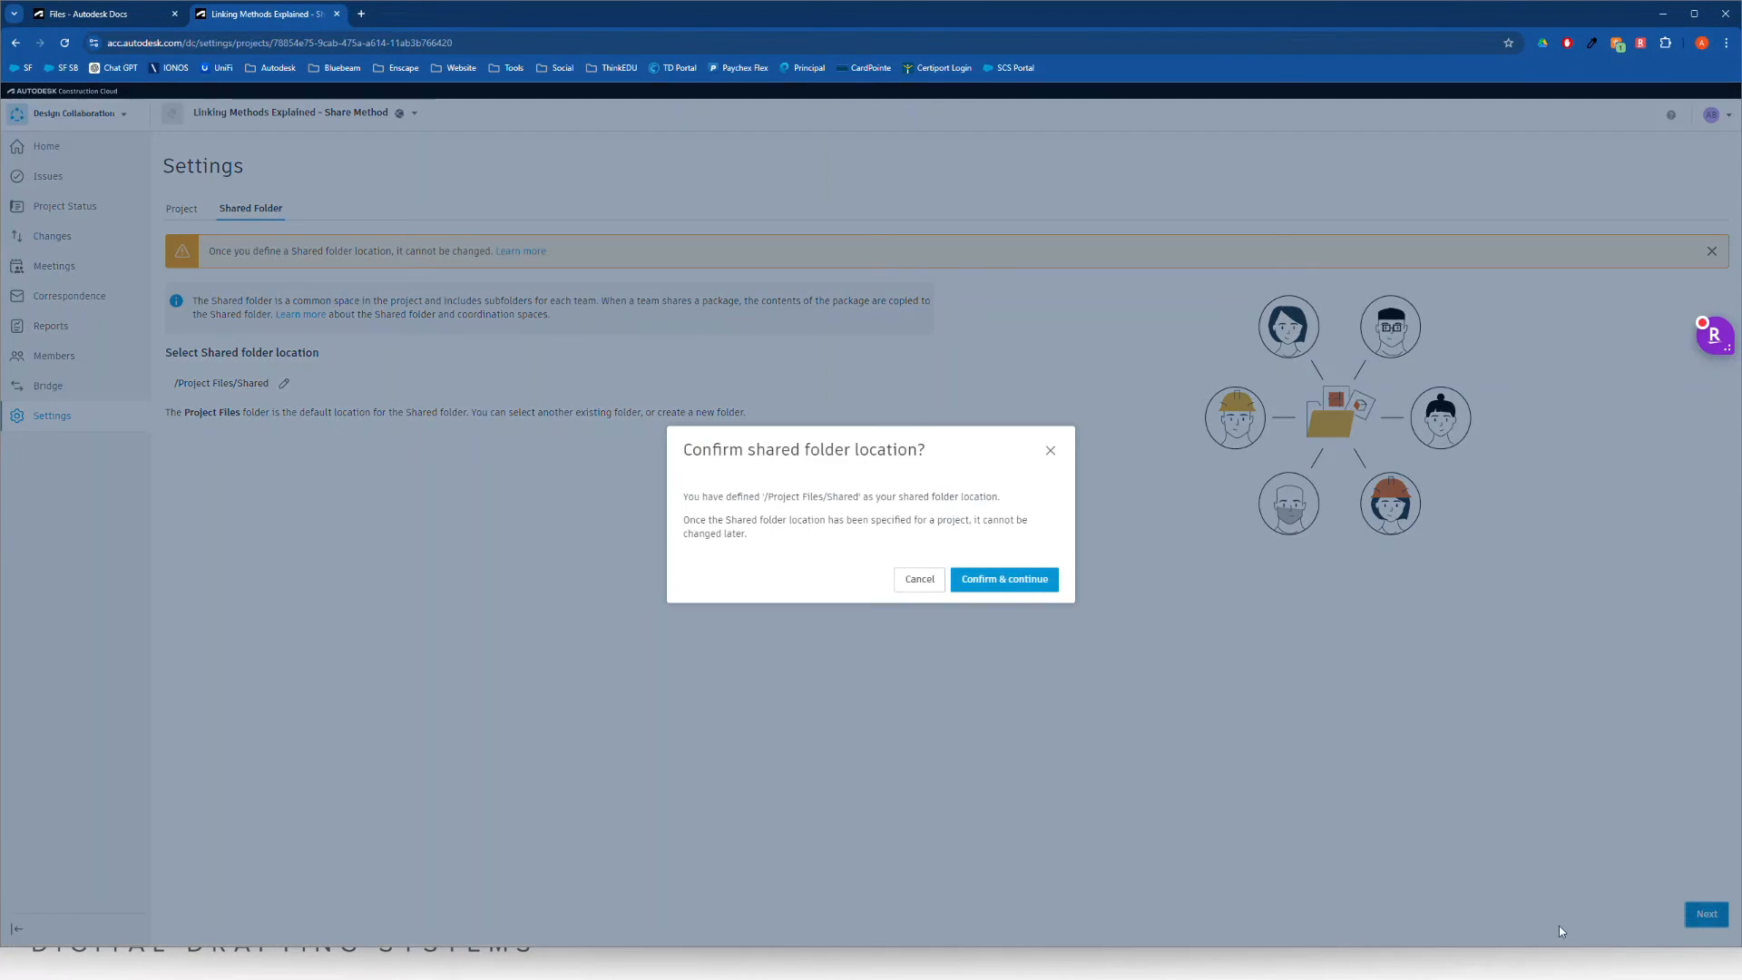
{"action": "left_click", "coordinate": [1030, 592]}
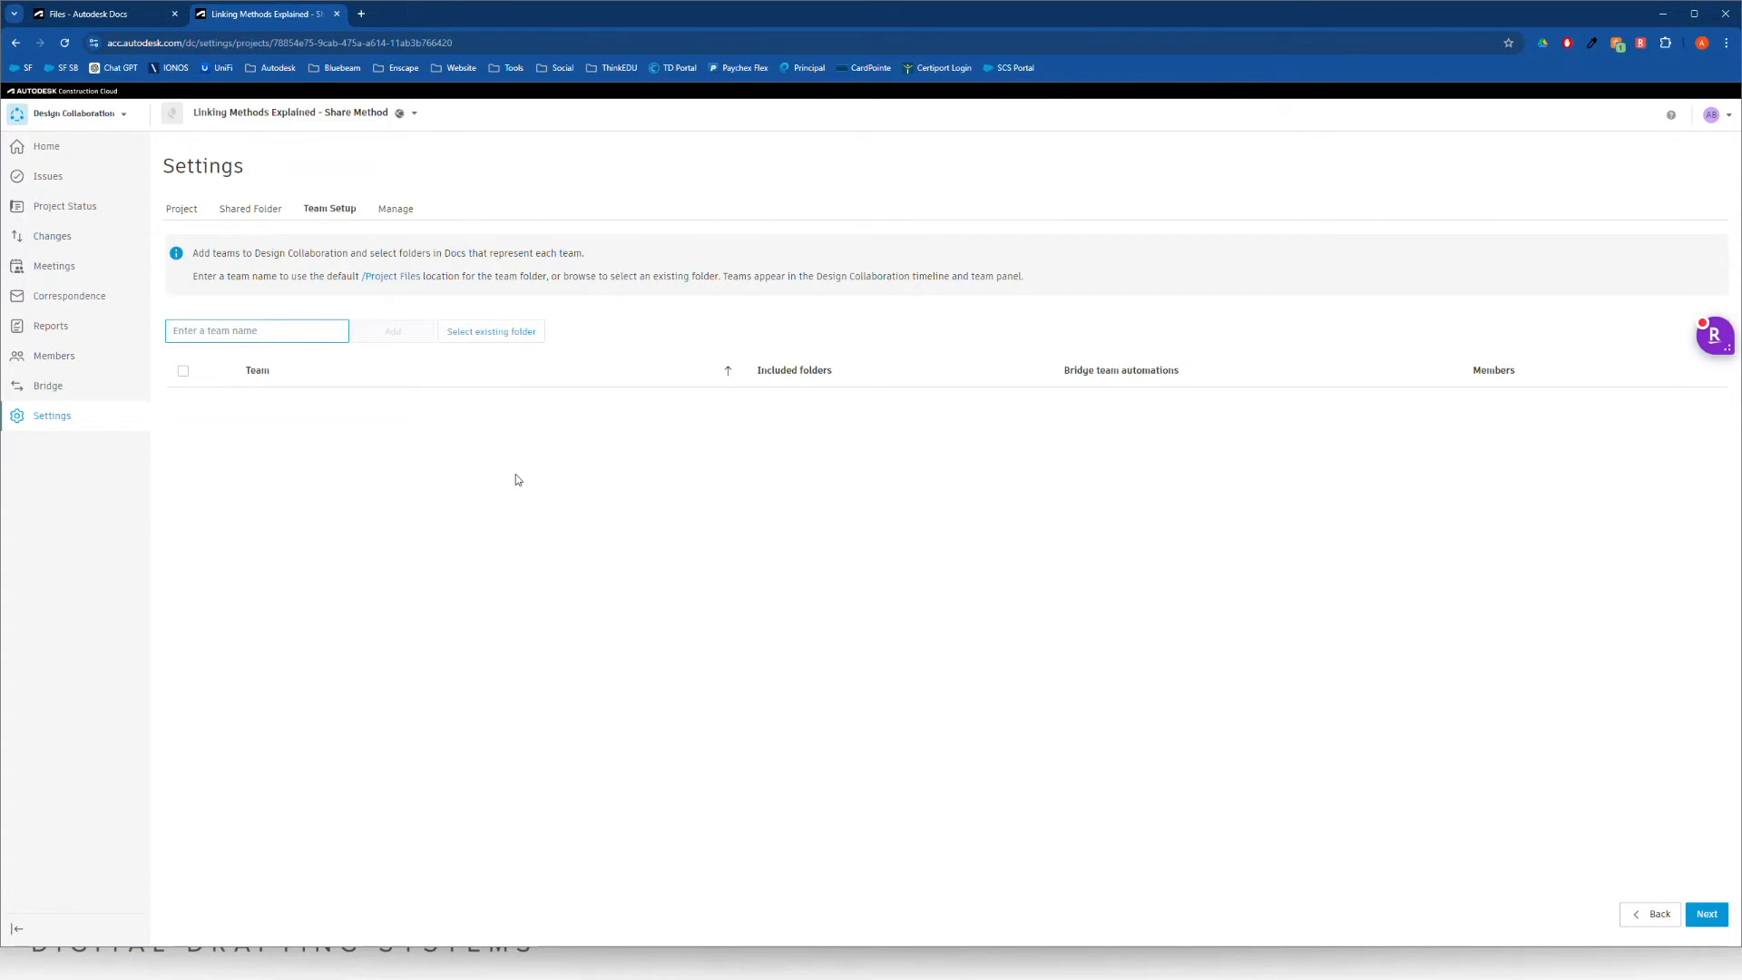
Add a team named Architecture in the Design Collaboration team setup.
{"action": "left_click", "coordinate": [243, 328]}
{"action": "type", "text": "Ar"}
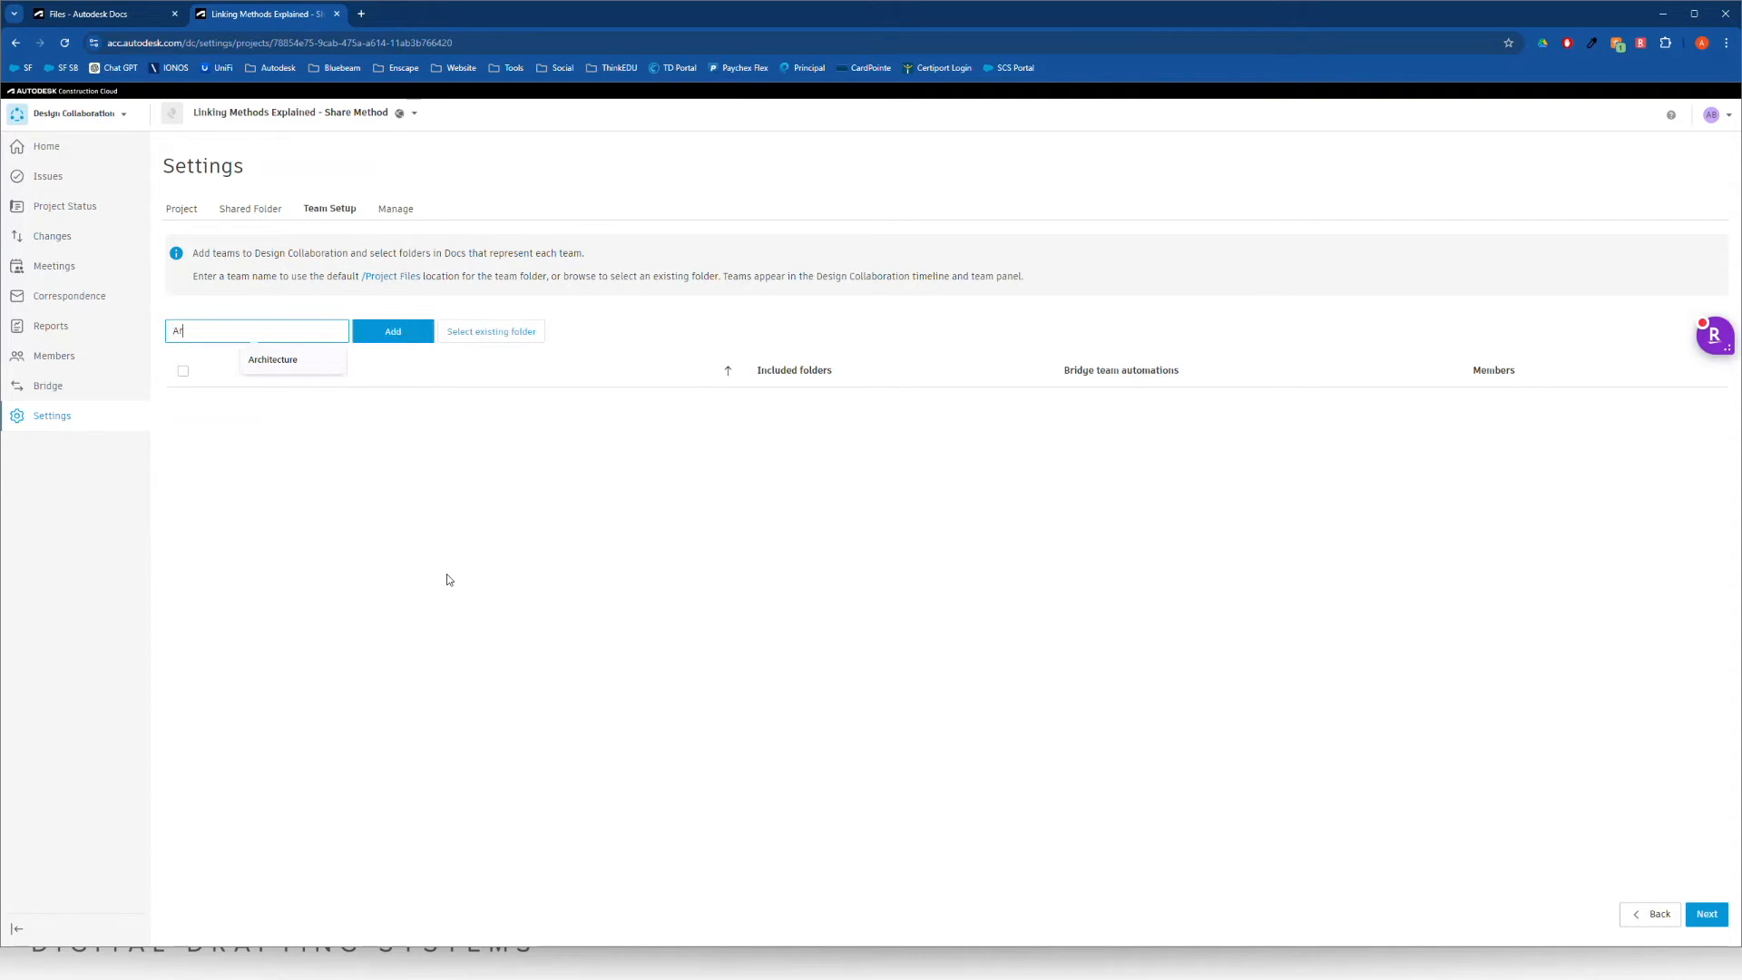
{"action": "type", "text": "chitec"}
{"action": "left_click", "coordinate": [292, 361]}
{"action": "left_click", "coordinate": [396, 333]}
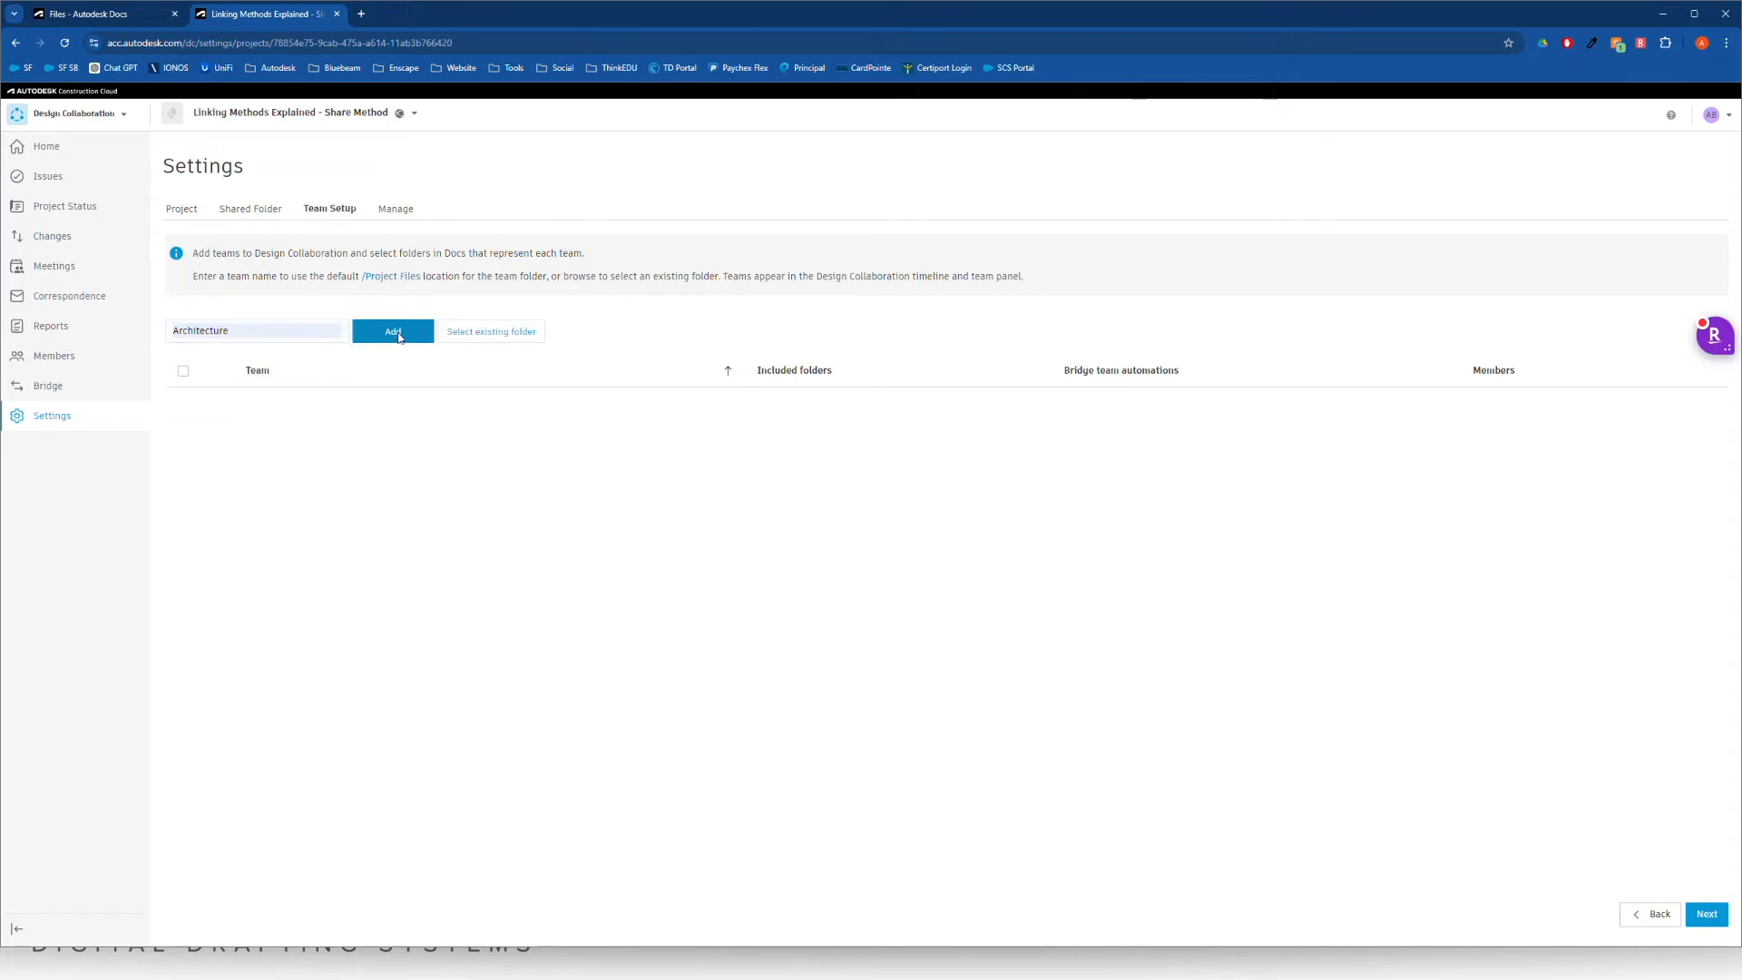
Add a second team named MEP and choose green as its team color.
{"action": "left_click", "coordinate": [243, 333]}
{"action": "type", "text": "ME"}
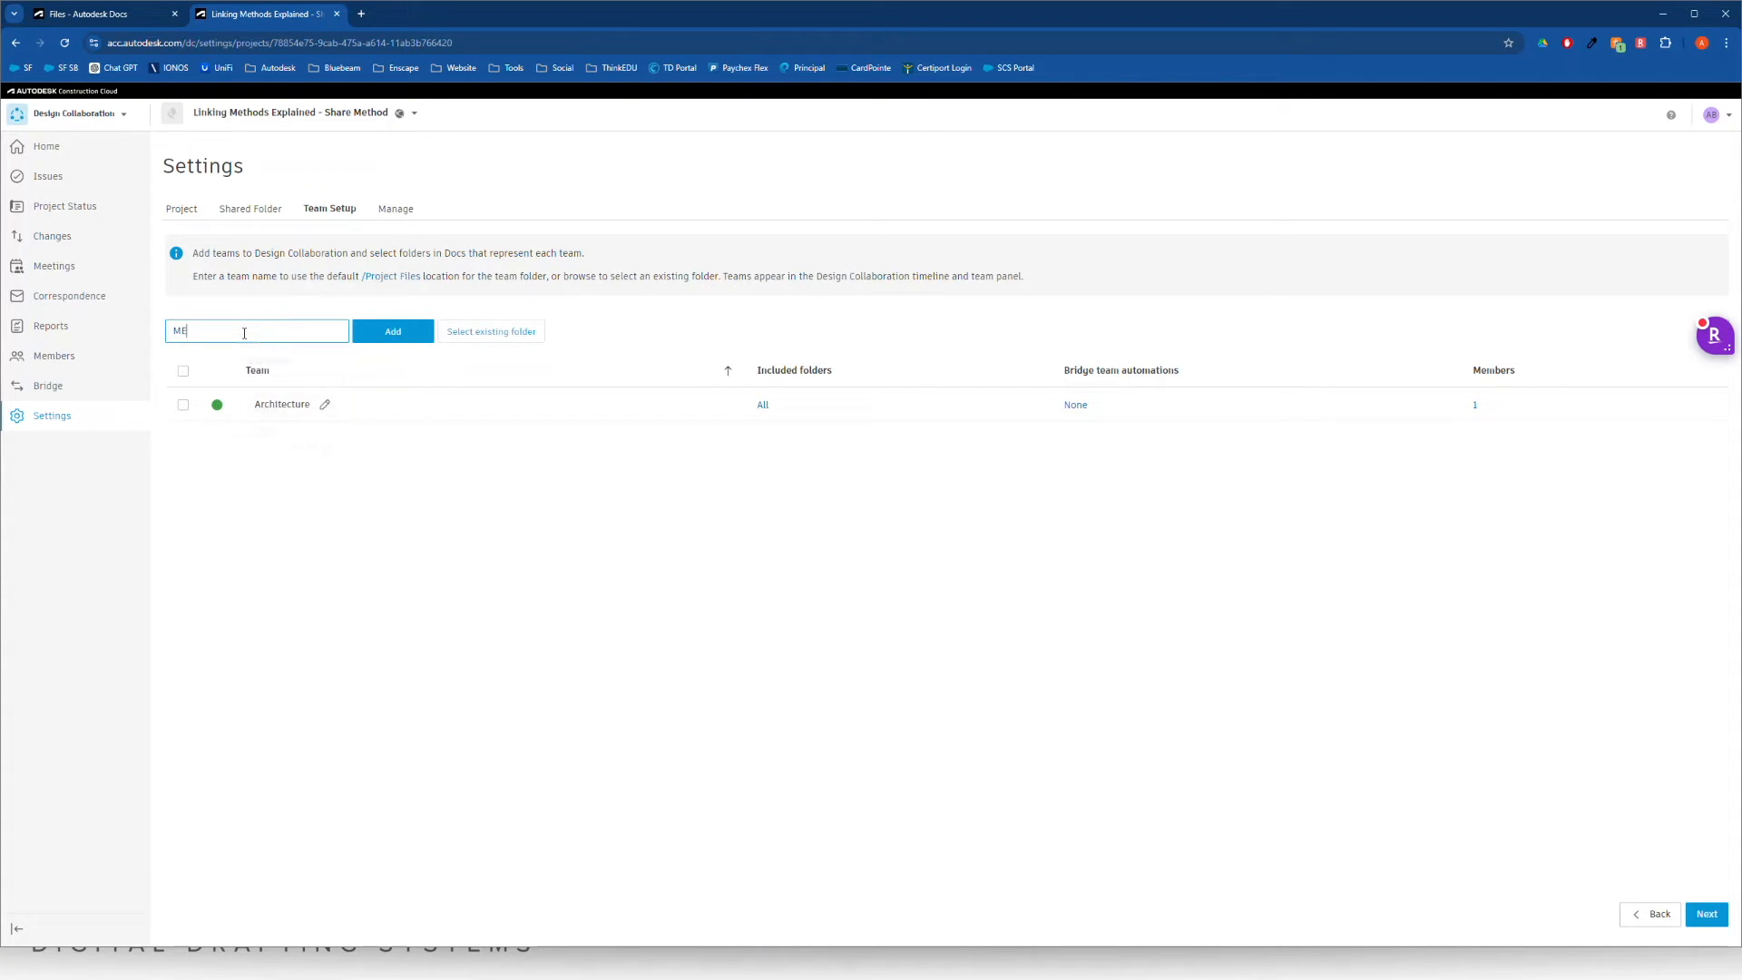
{"action": "type", "text": "P"}
{"action": "left_click", "coordinate": [374, 330]}
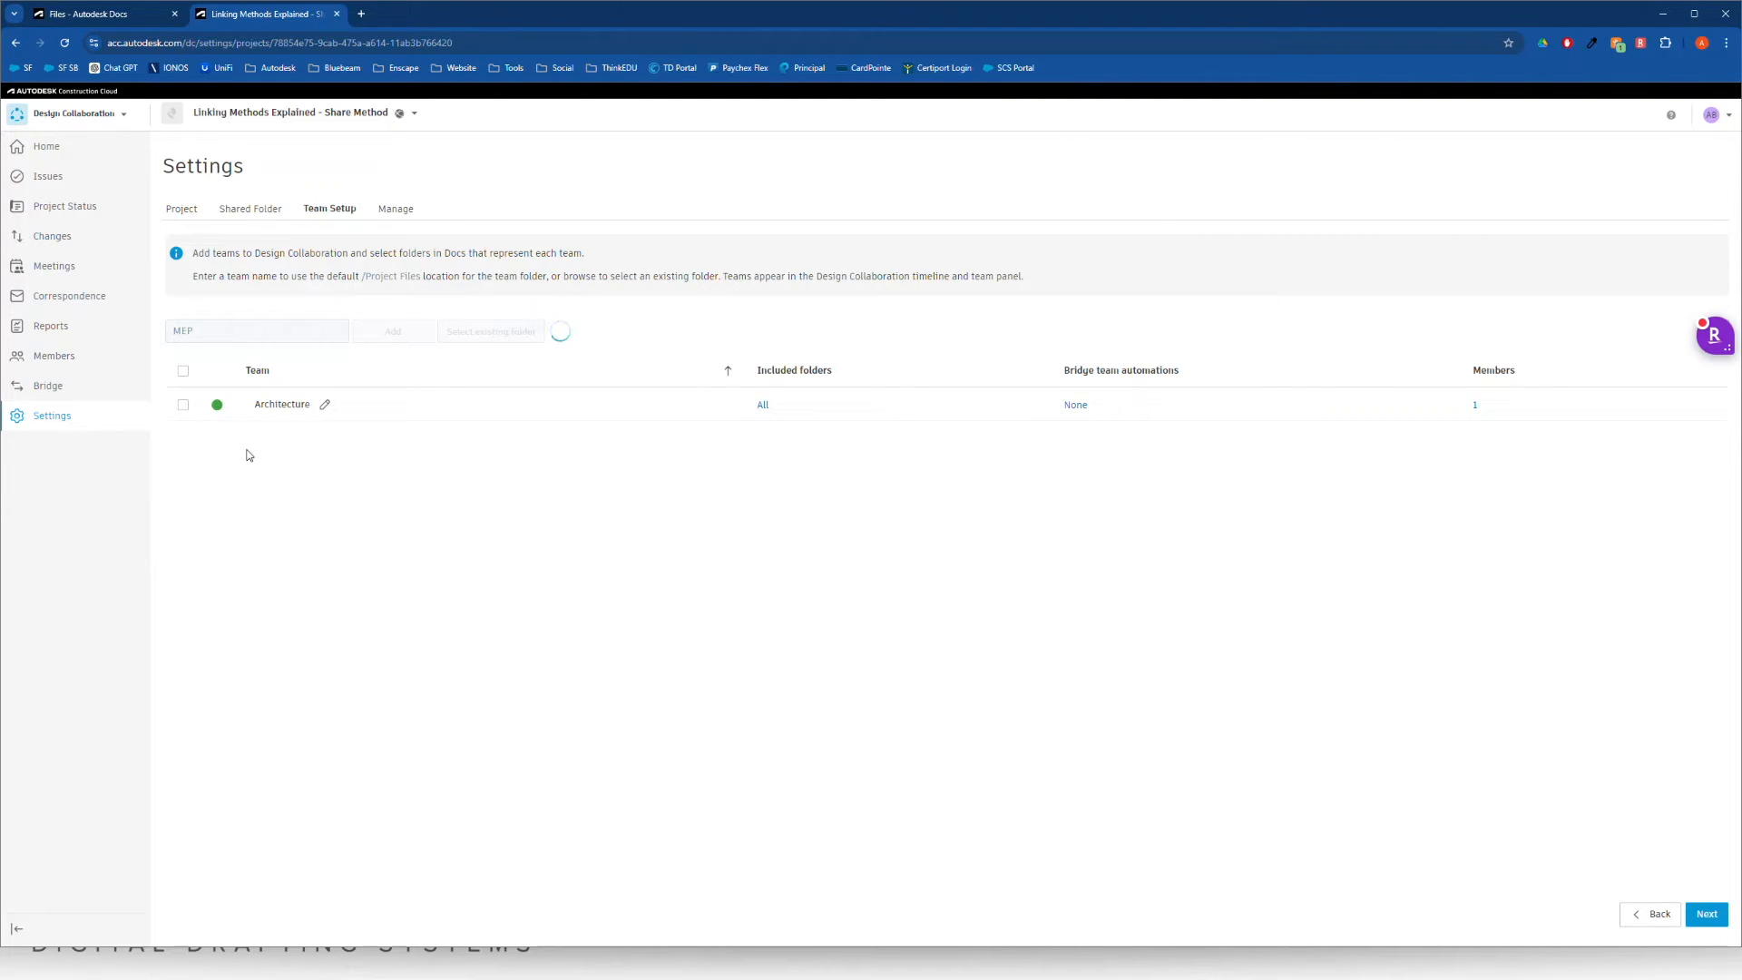
{"action": "left_click", "coordinate": [217, 438]}
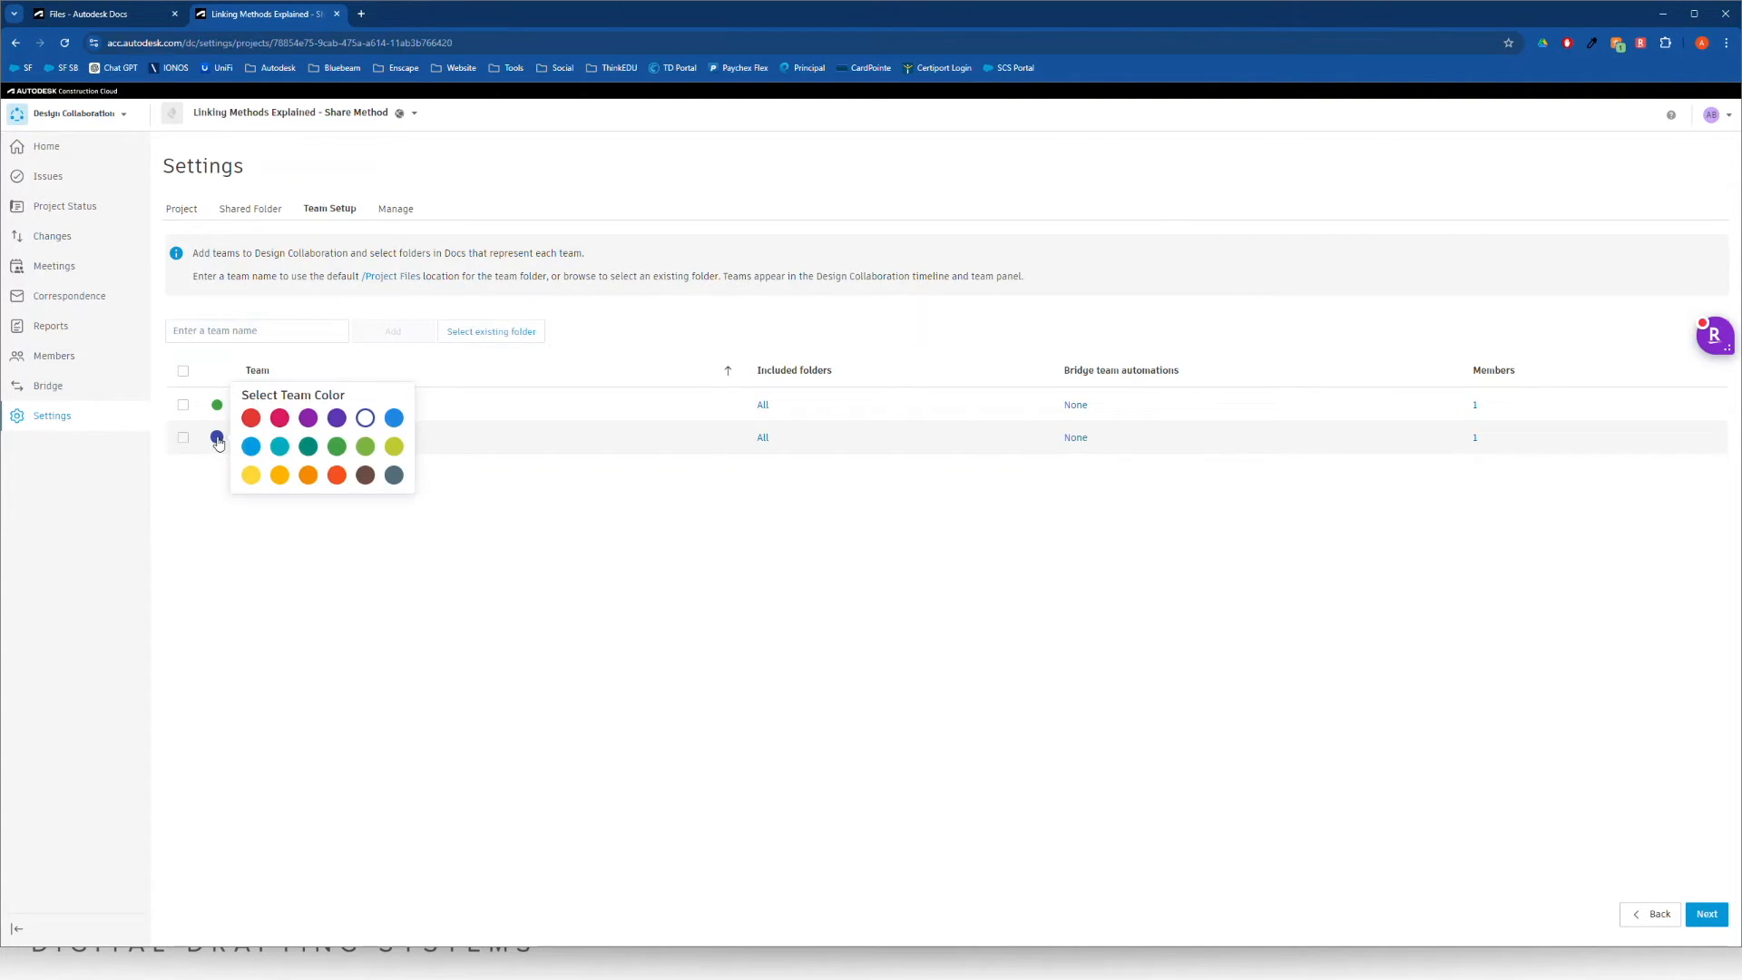
{"action": "left_click", "coordinate": [337, 445]}
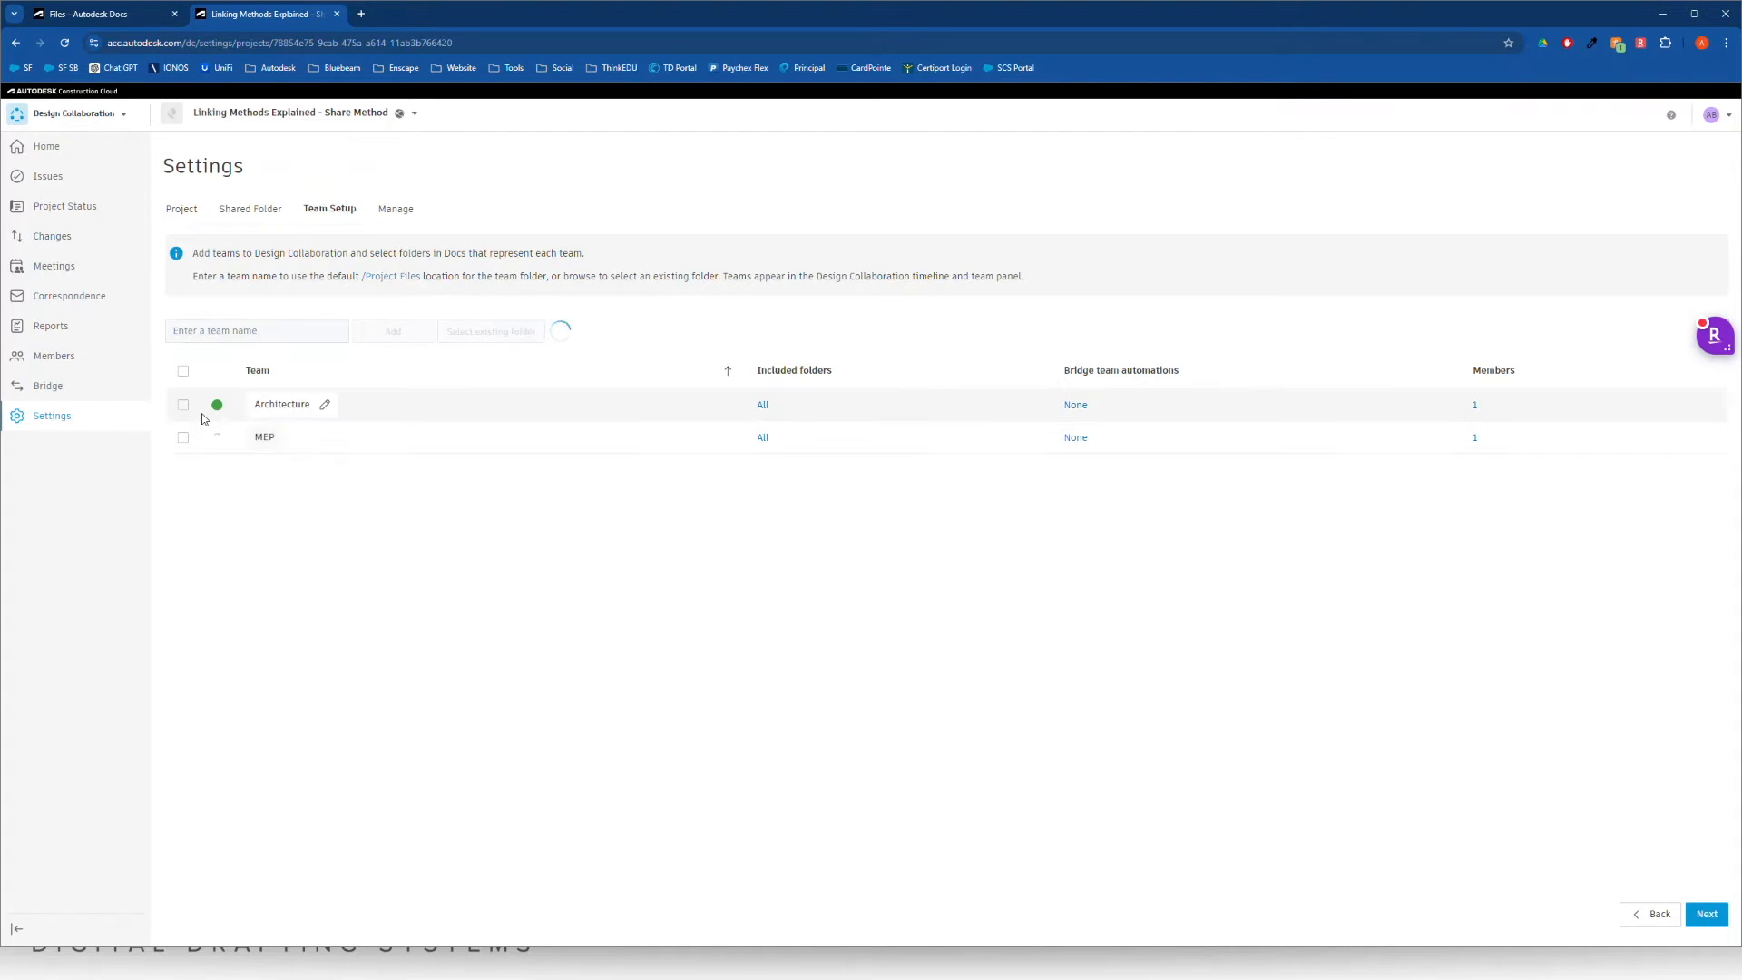
Change the Architecture team's color to blue in the team setup.
{"action": "left_click", "coordinate": [217, 405]}
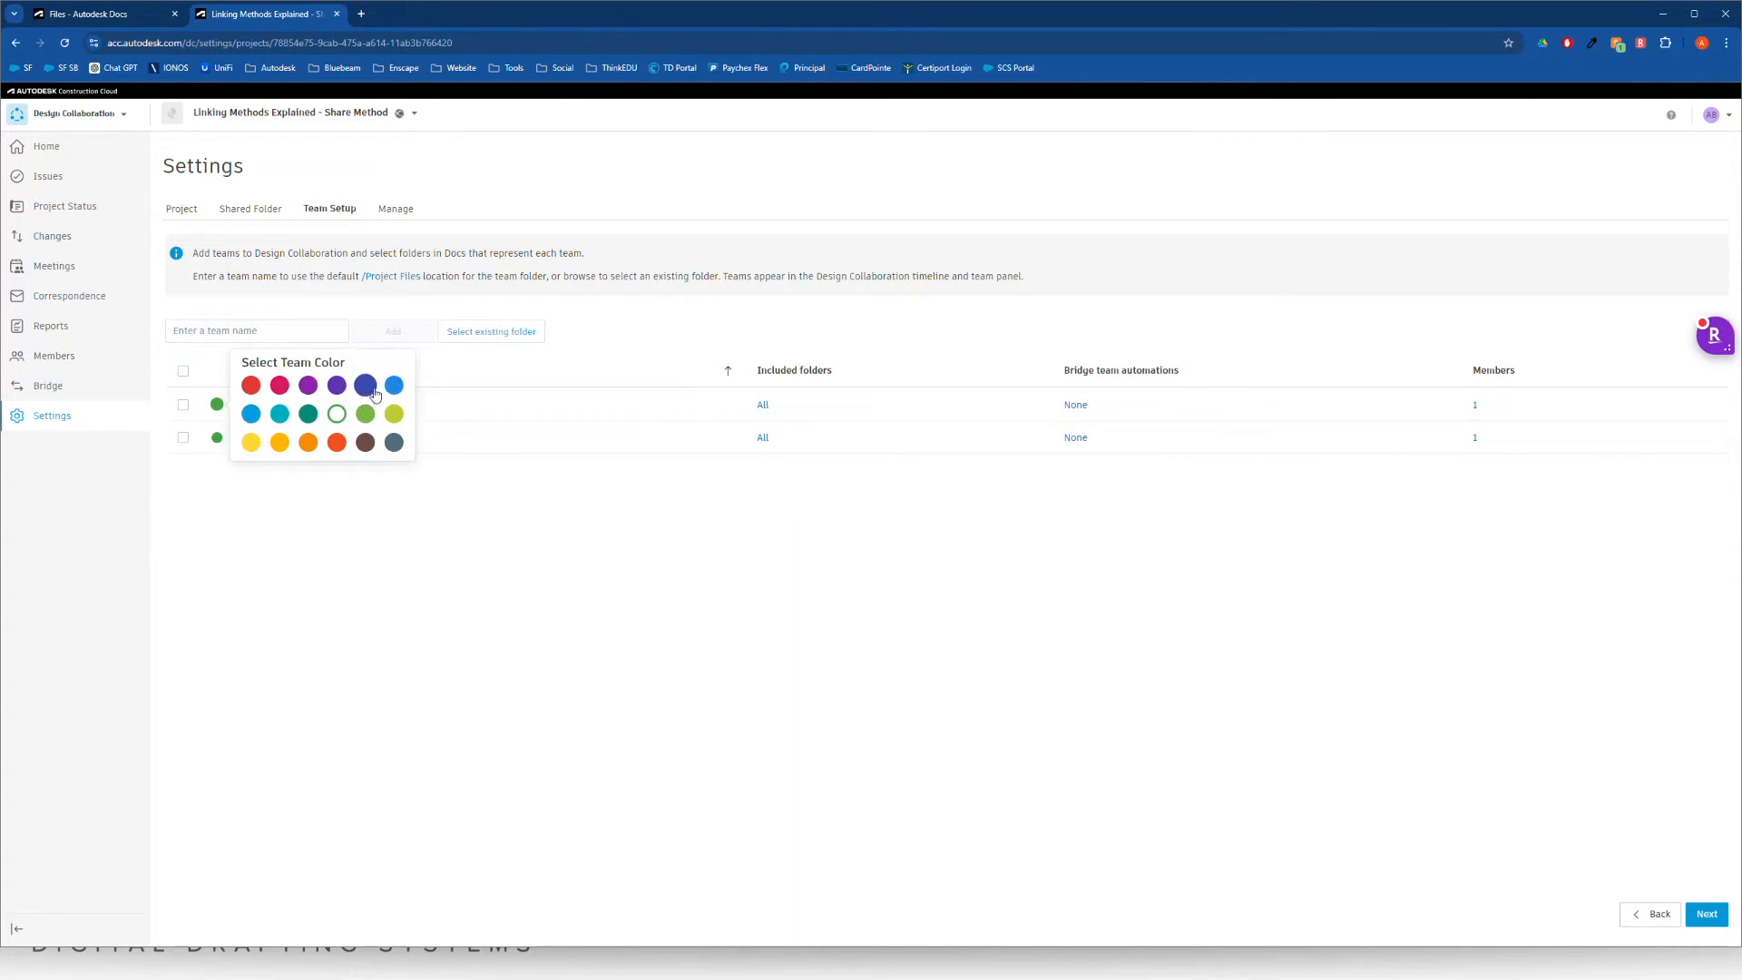
{"action": "left_click", "coordinate": [394, 386]}
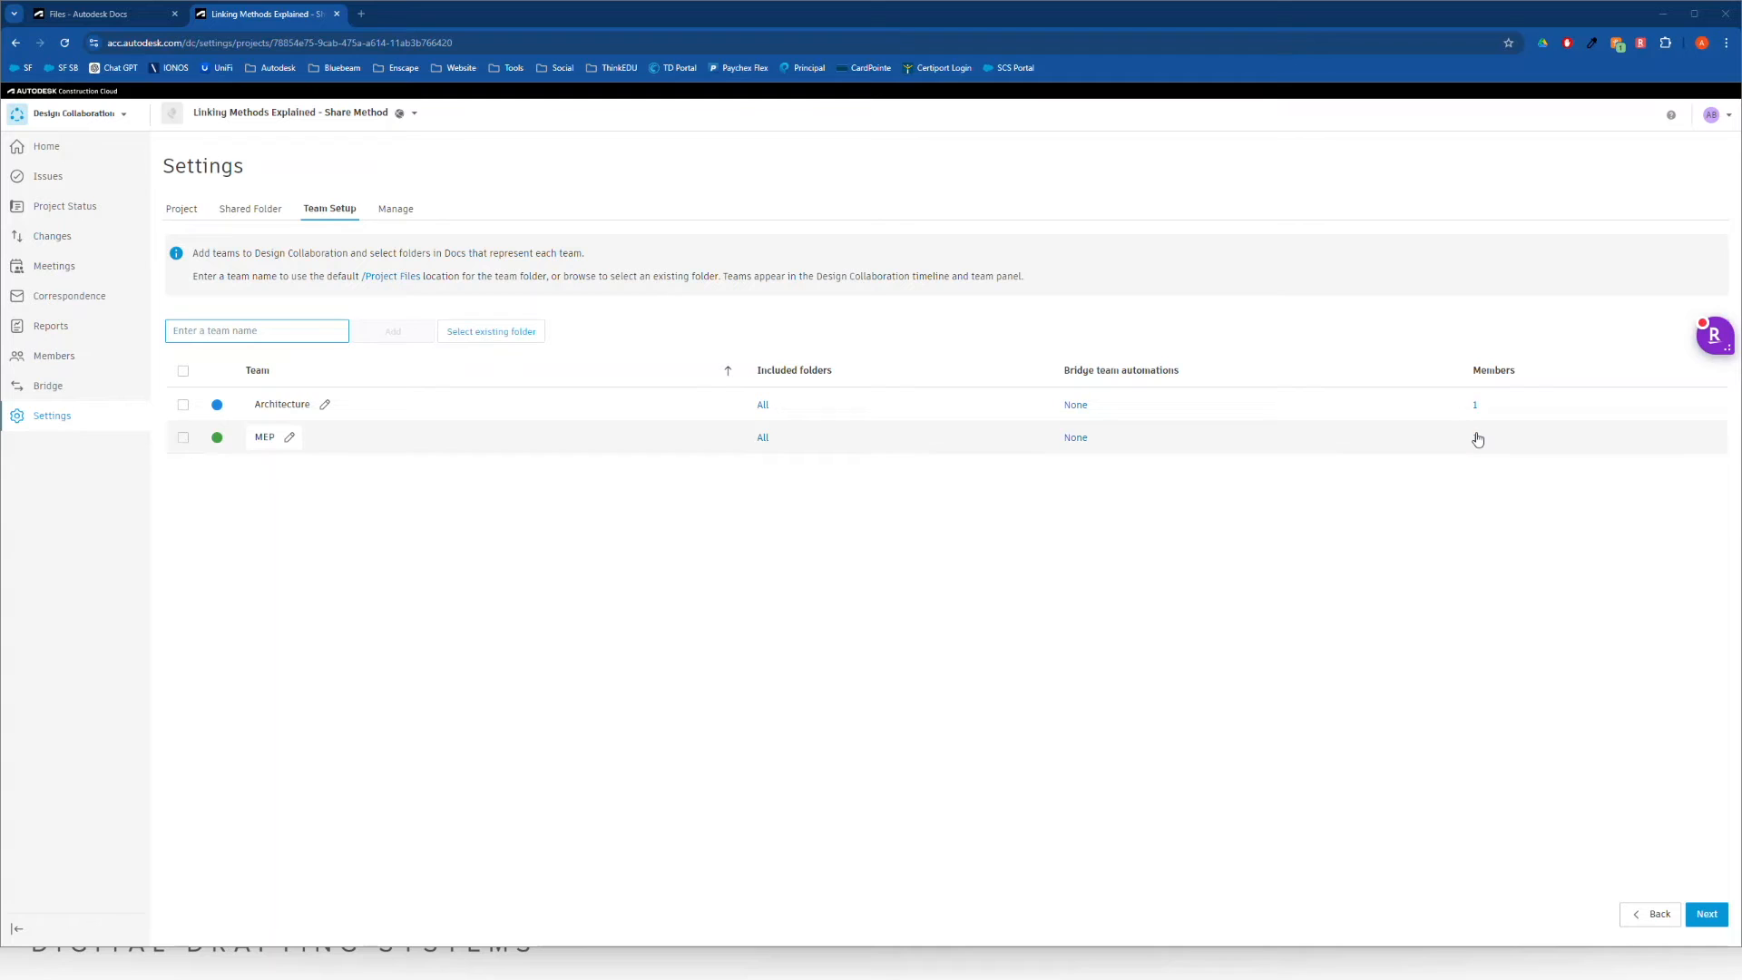
{"action": "left_click", "coordinate": [1476, 470]}
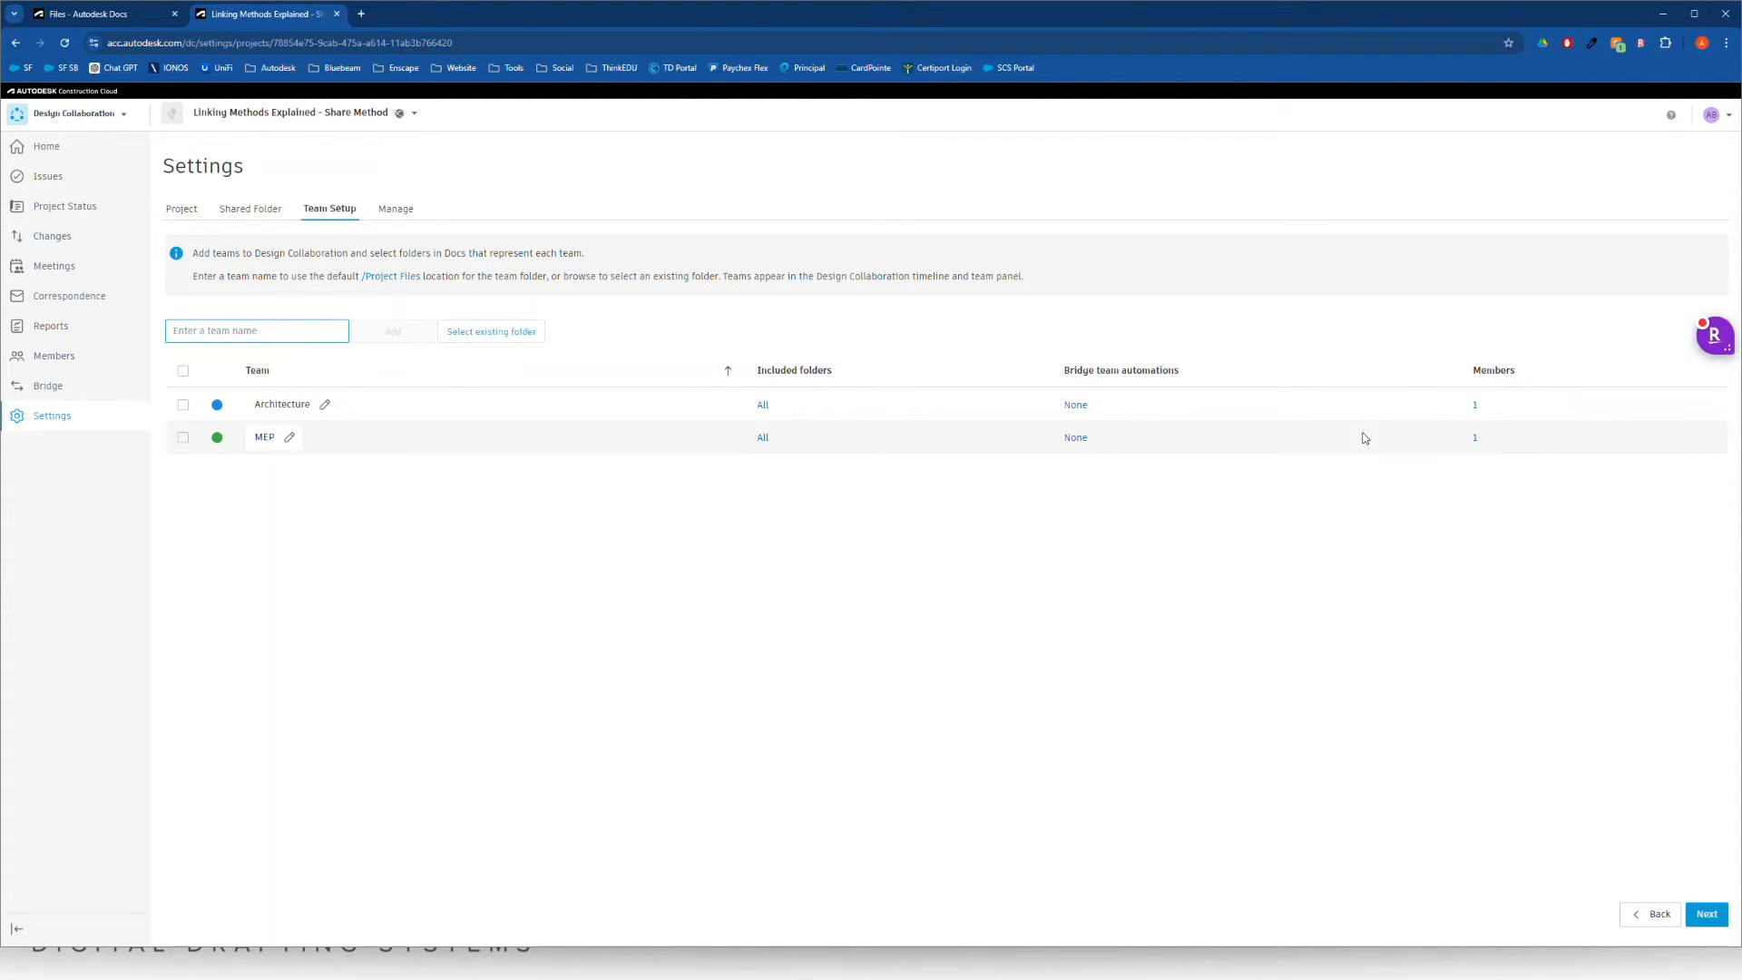
Add DDS CAD as a member of the Architecture team with the Edit permission level.
{"action": "left_click", "coordinate": [1474, 405]}
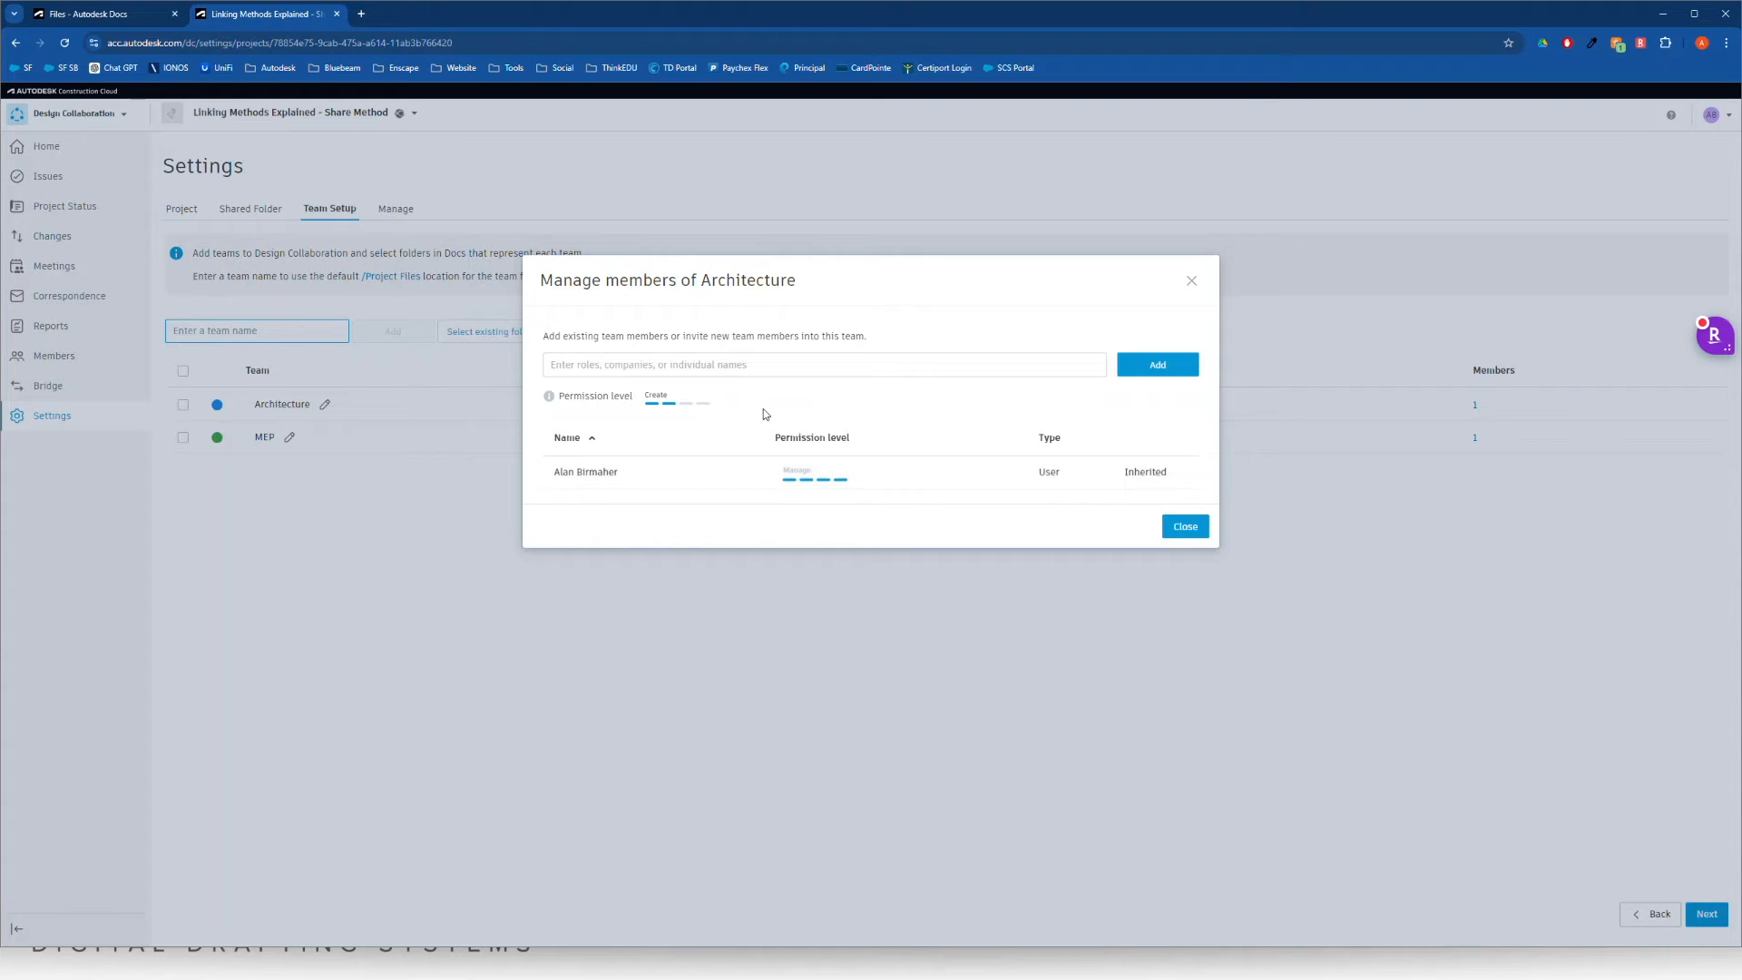
{"action": "left_click", "coordinate": [718, 367]}
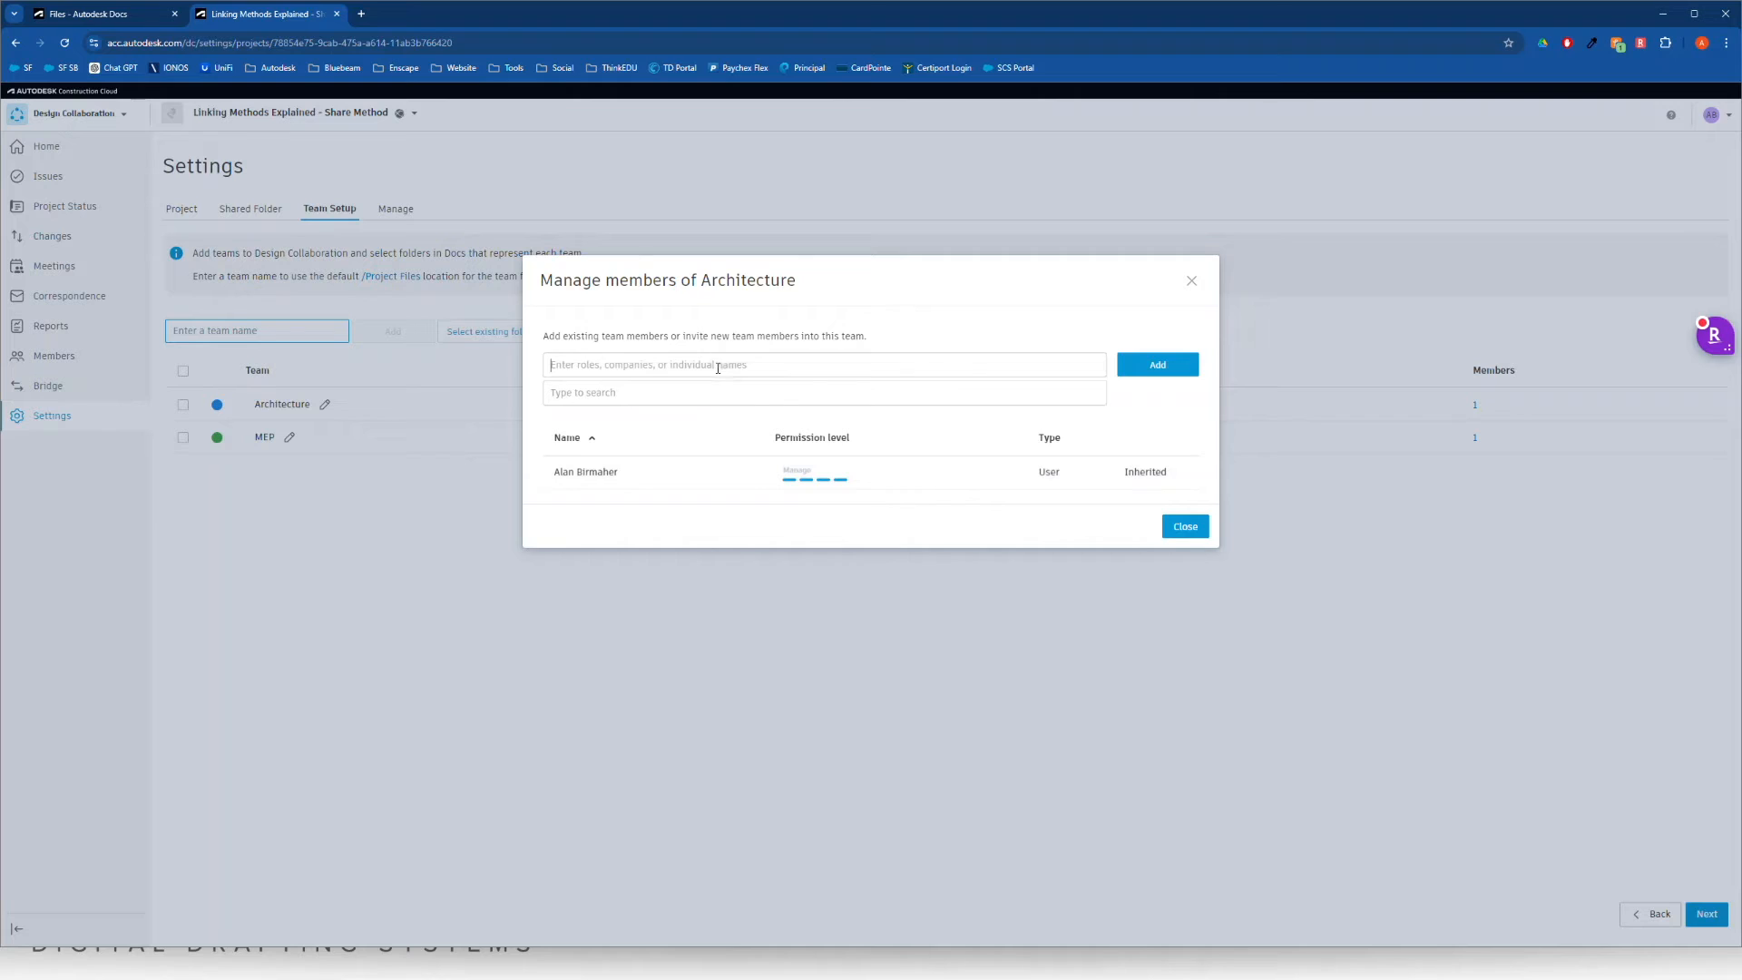
{"action": "type", "text": "dds"}
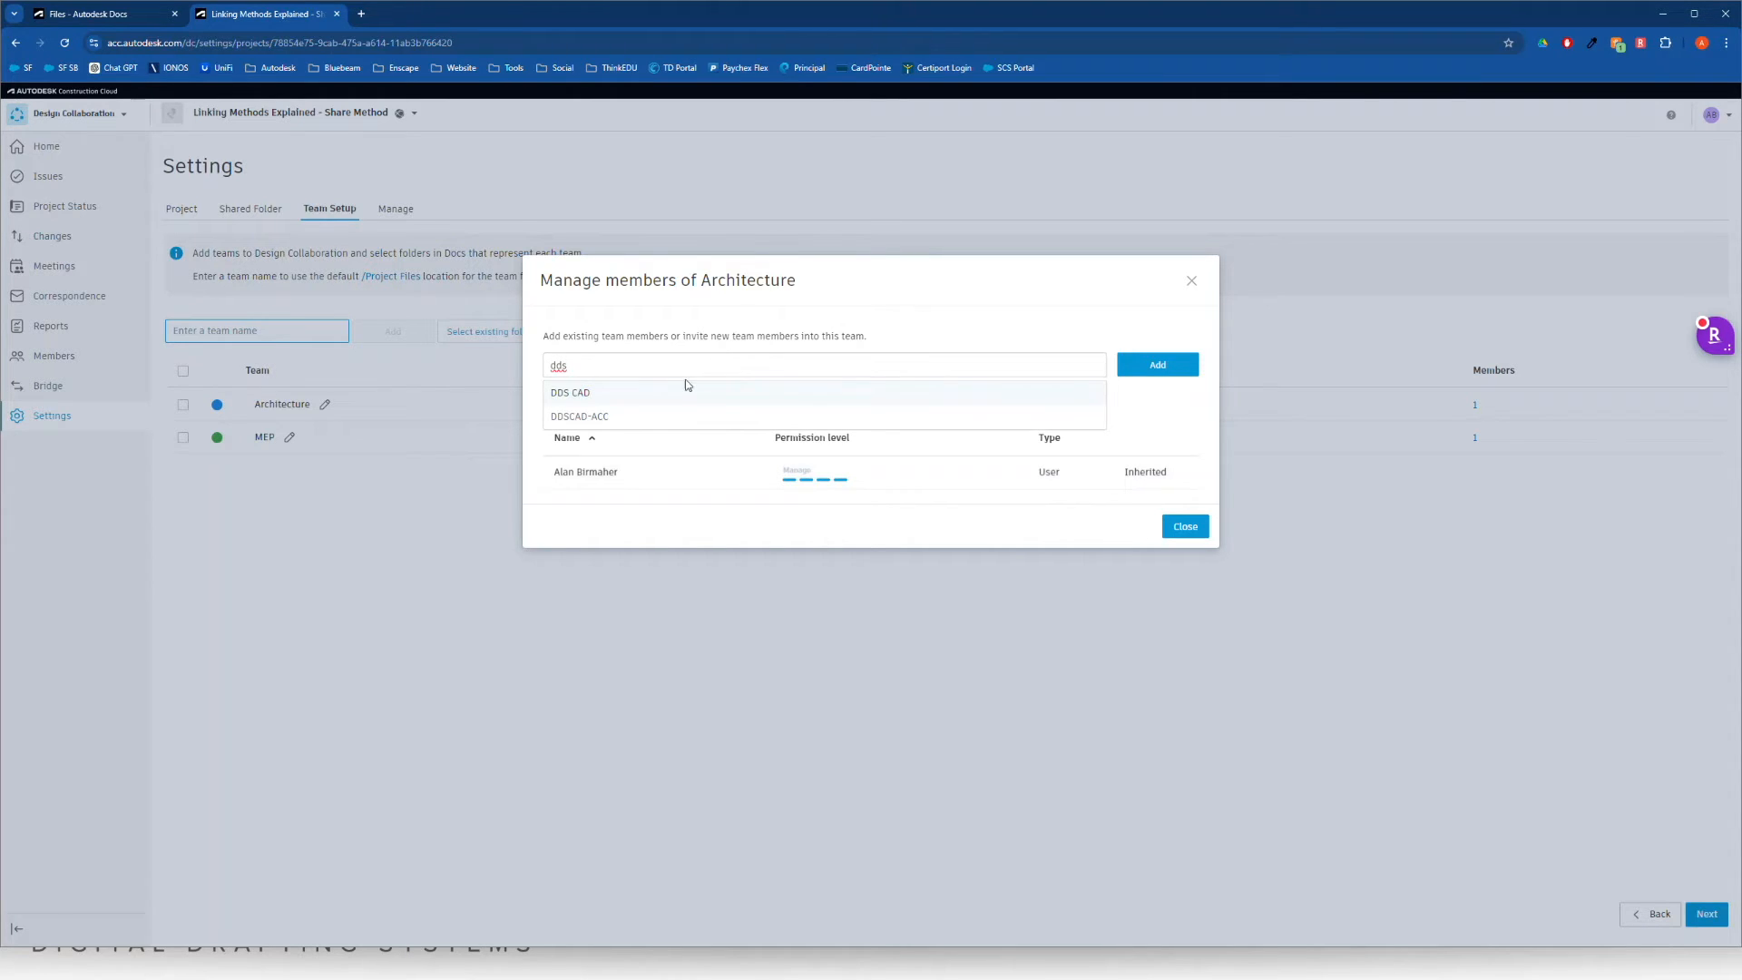
{"action": "left_click", "coordinate": [669, 396]}
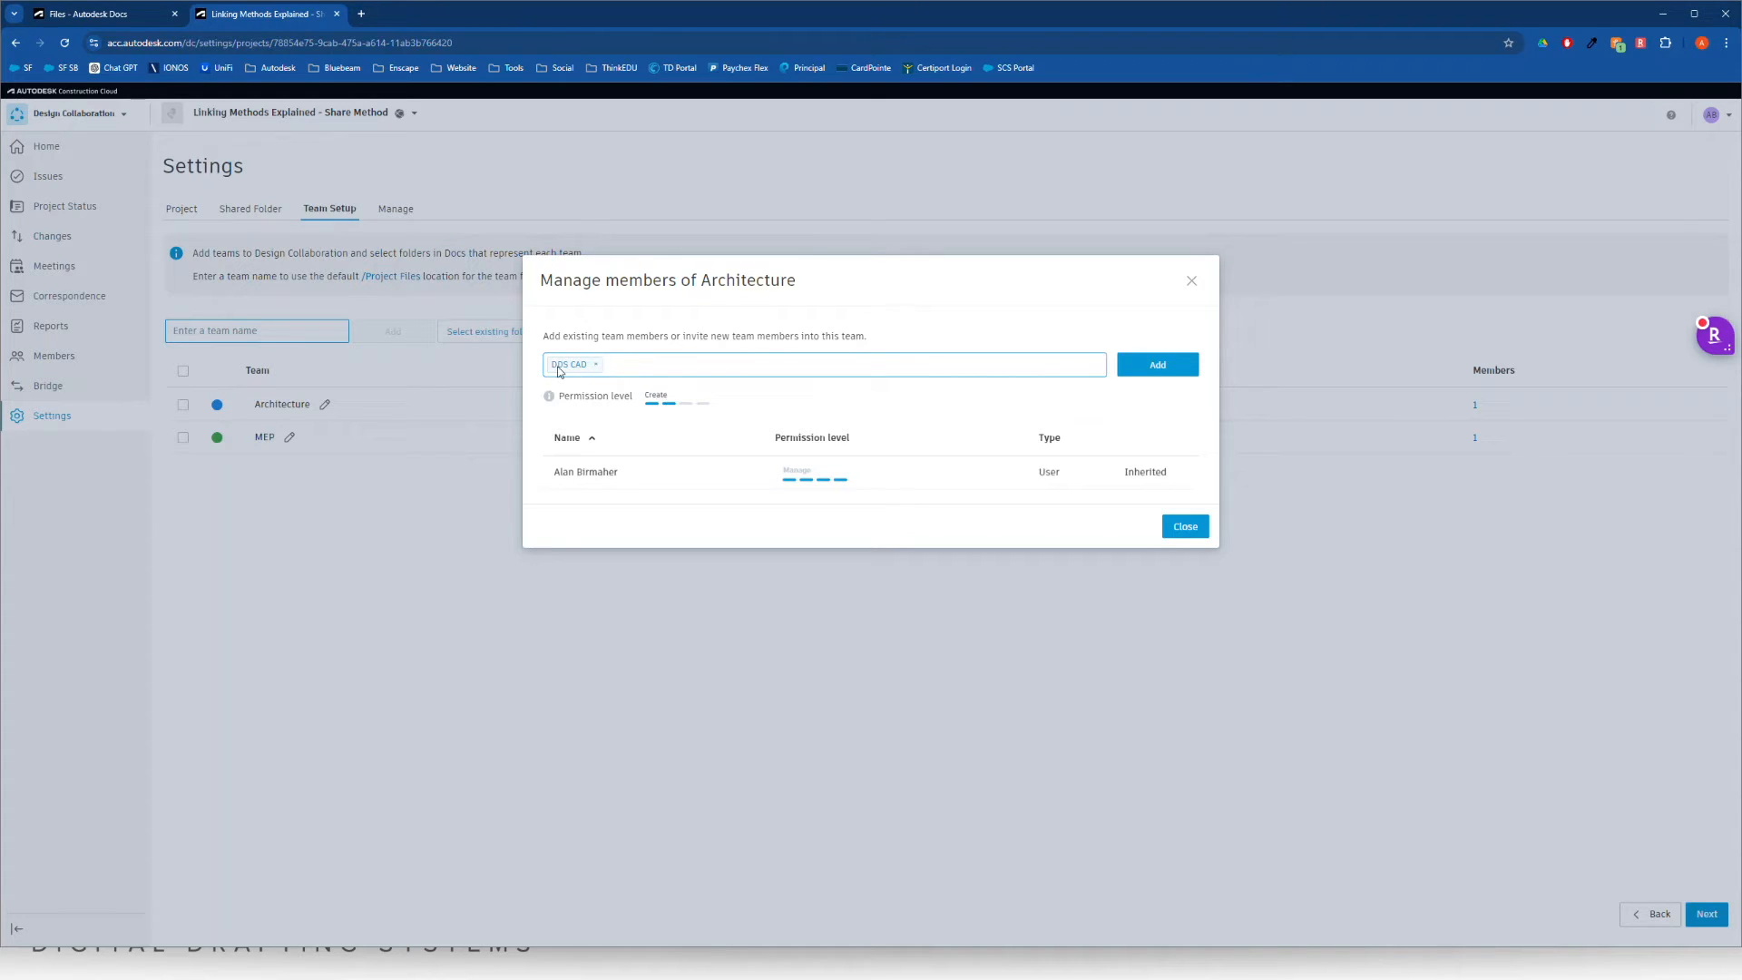
{"action": "left_click", "coordinate": [671, 400]}
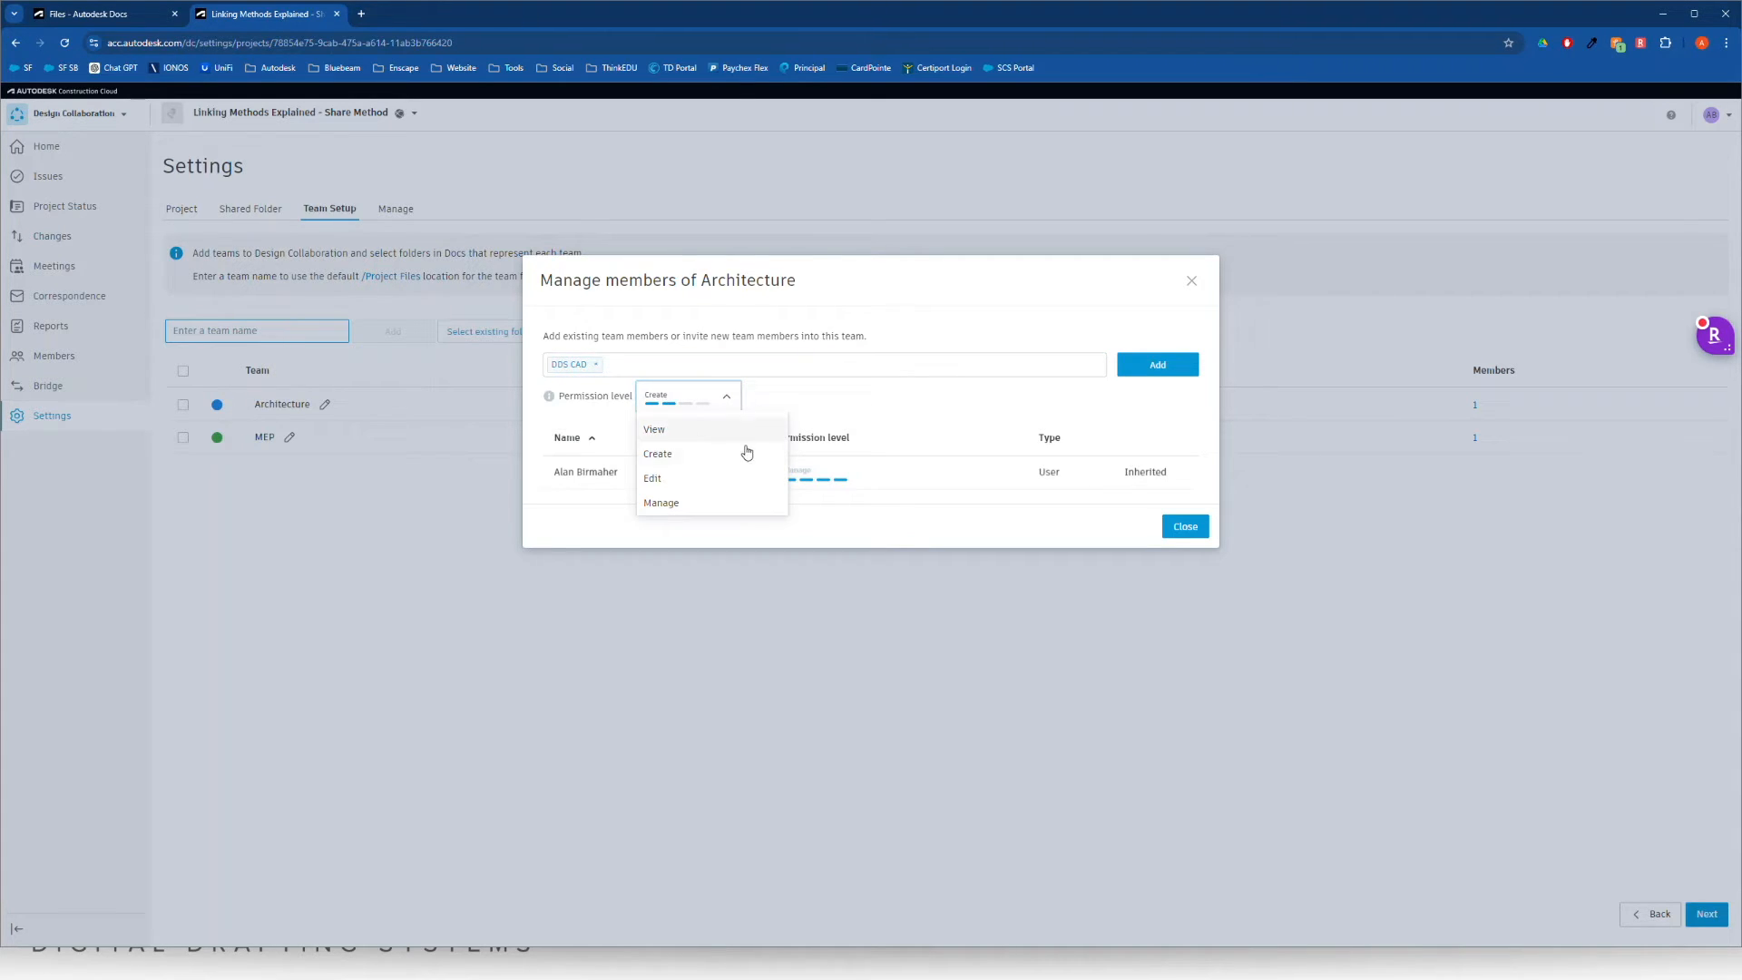
{"action": "left_click", "coordinate": [679, 490]}
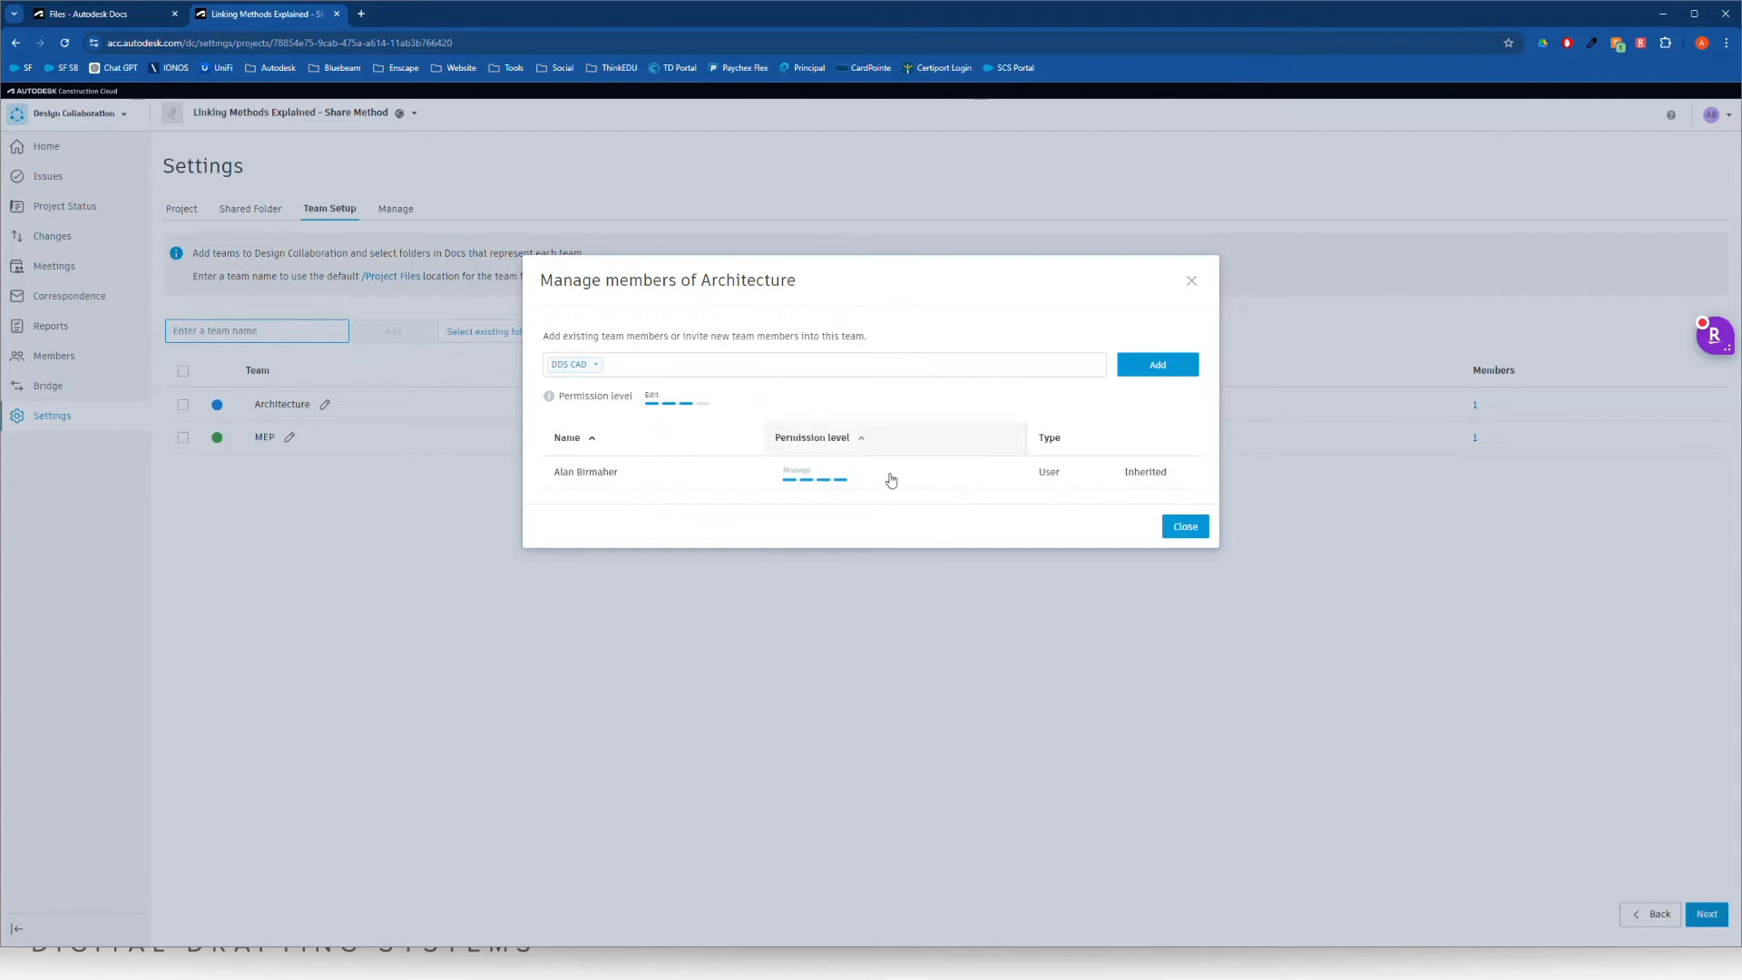
{"action": "left_click", "coordinate": [1175, 363]}
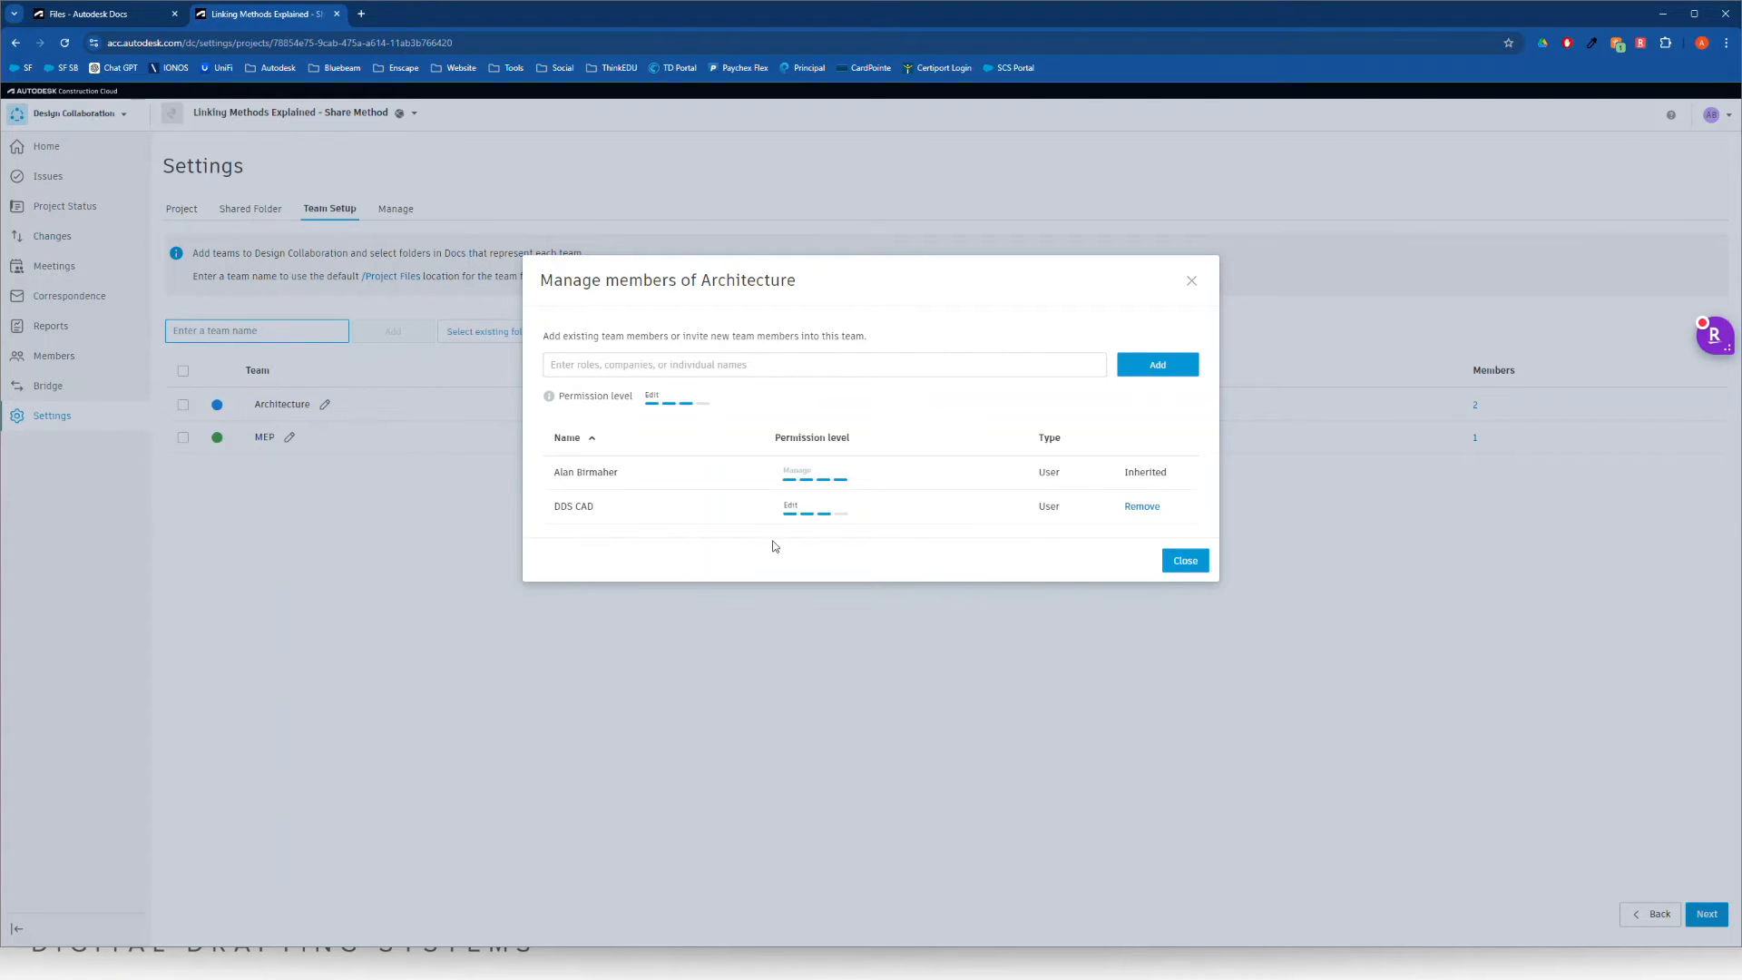
{"action": "left_click", "coordinate": [1185, 562]}
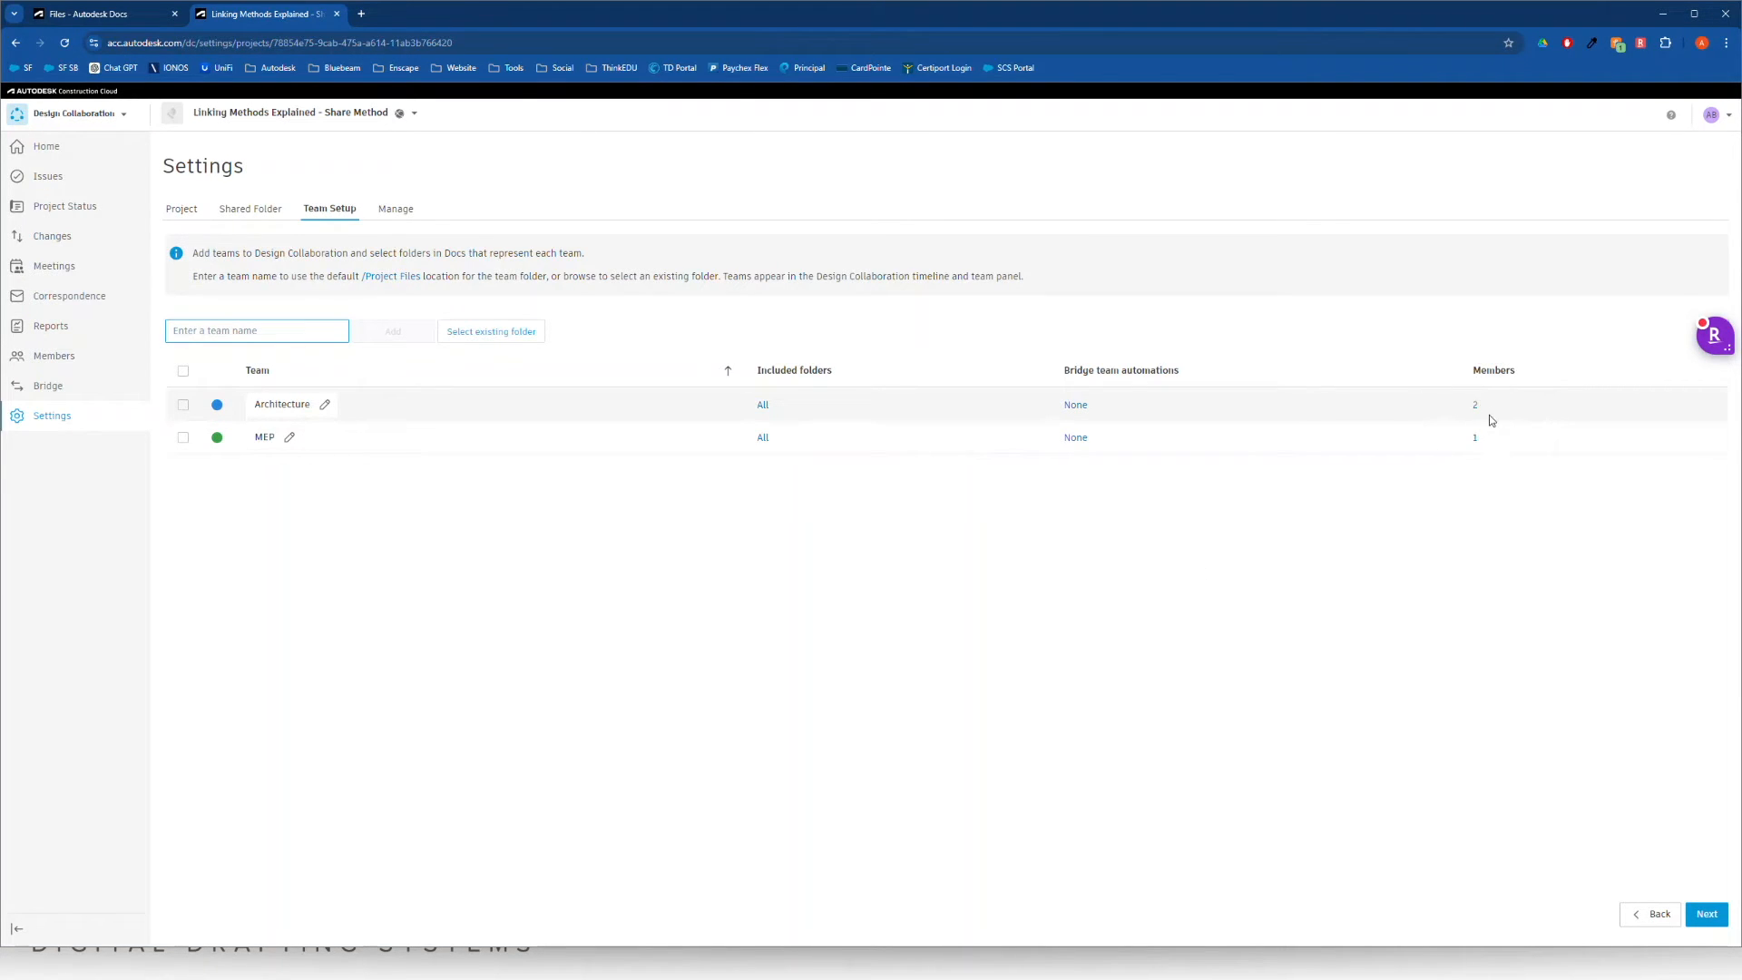
Switch to Docs and examine the subfolders inside the project's Architecture, MEP and Shared folders.
{"action": "left_click", "coordinate": [65, 121]}
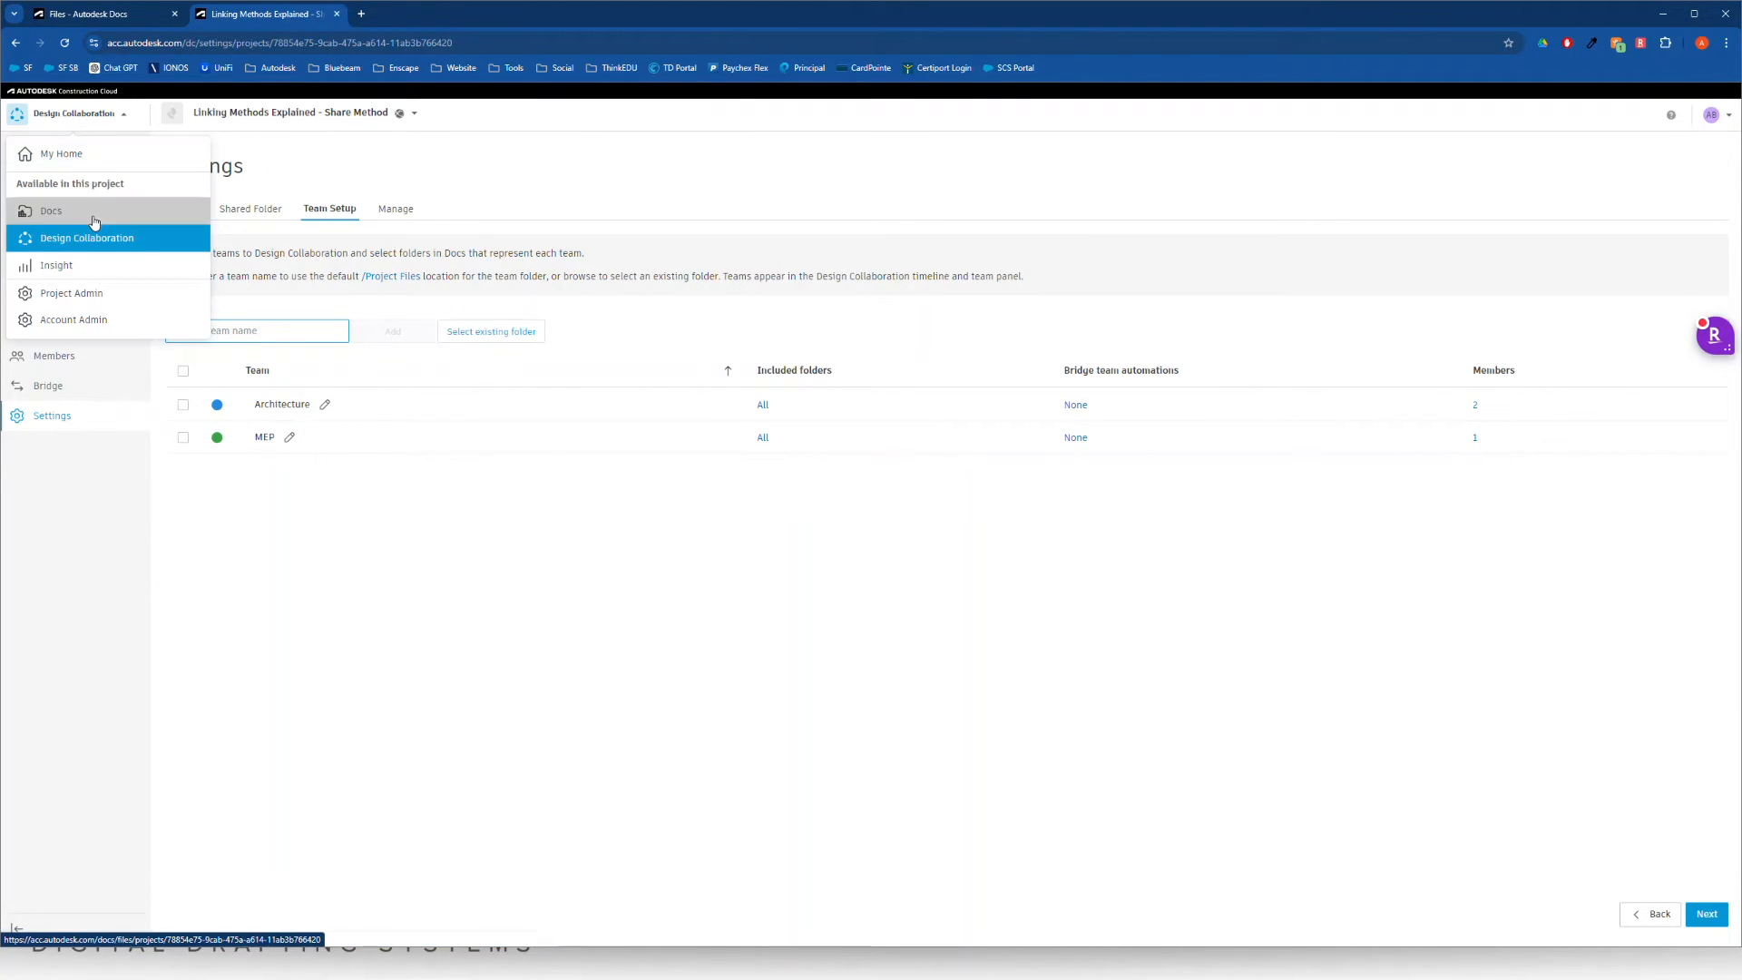
{"action": "left_click", "coordinate": [53, 212]}
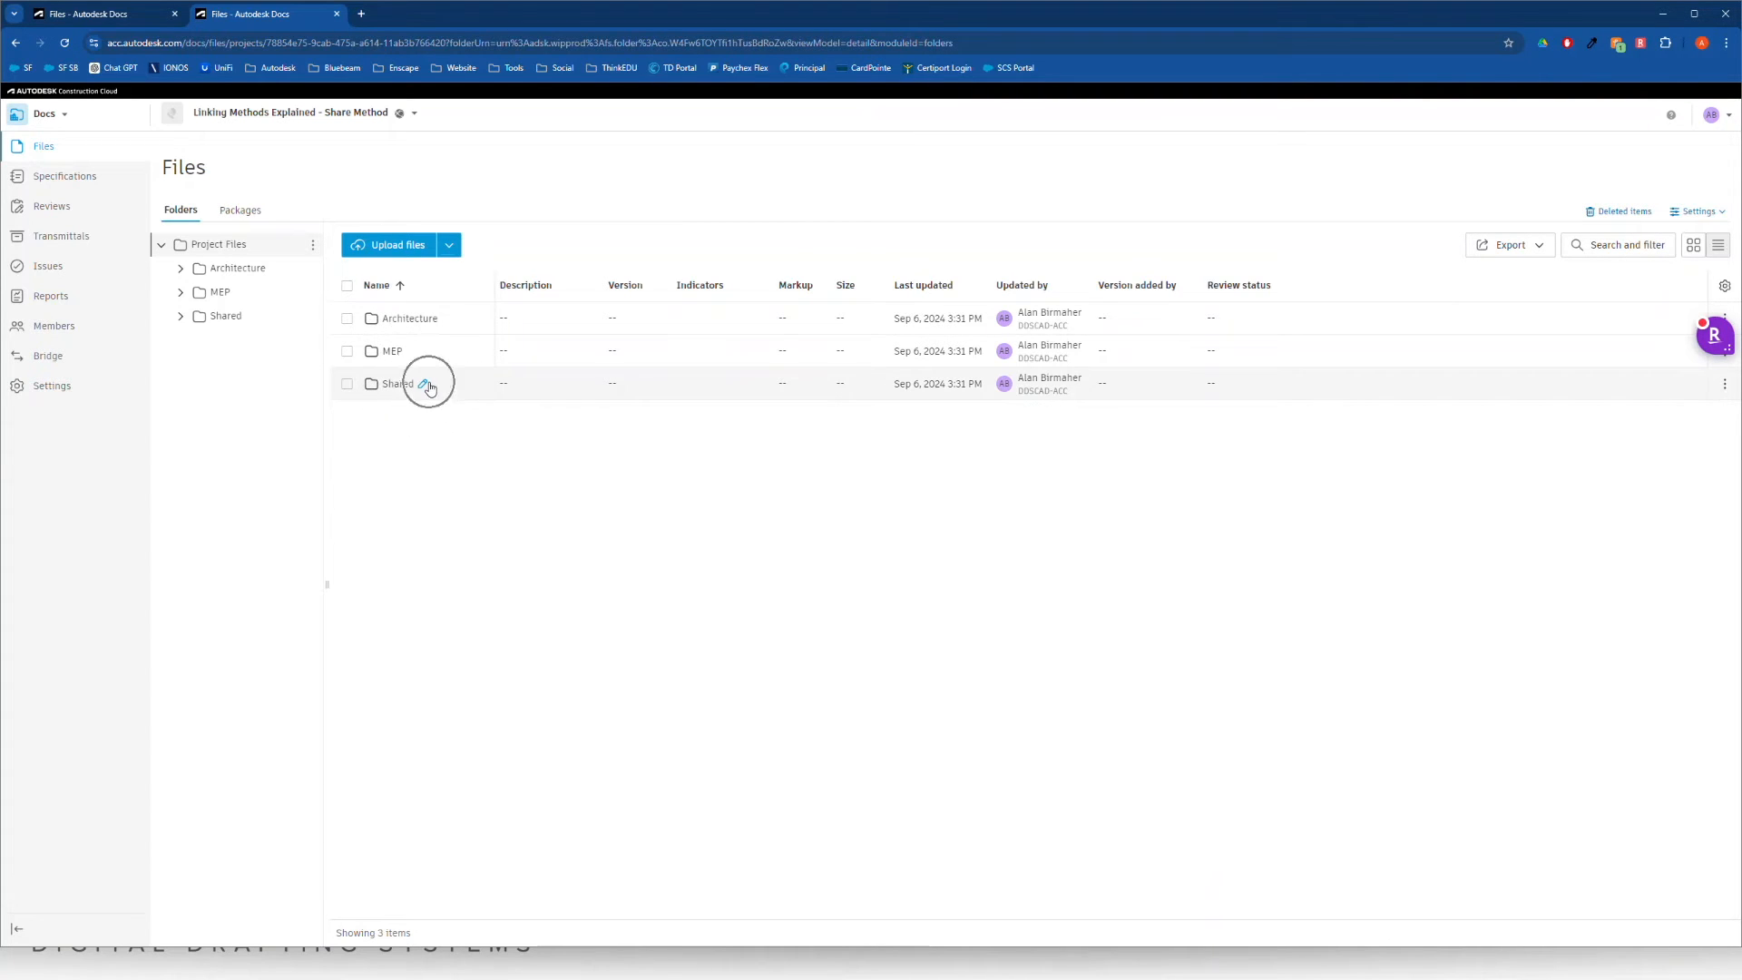
{"action": "left_click", "coordinate": [180, 269]}
{"action": "left_click", "coordinate": [181, 316]}
{"action": "left_click", "coordinate": [181, 363]}
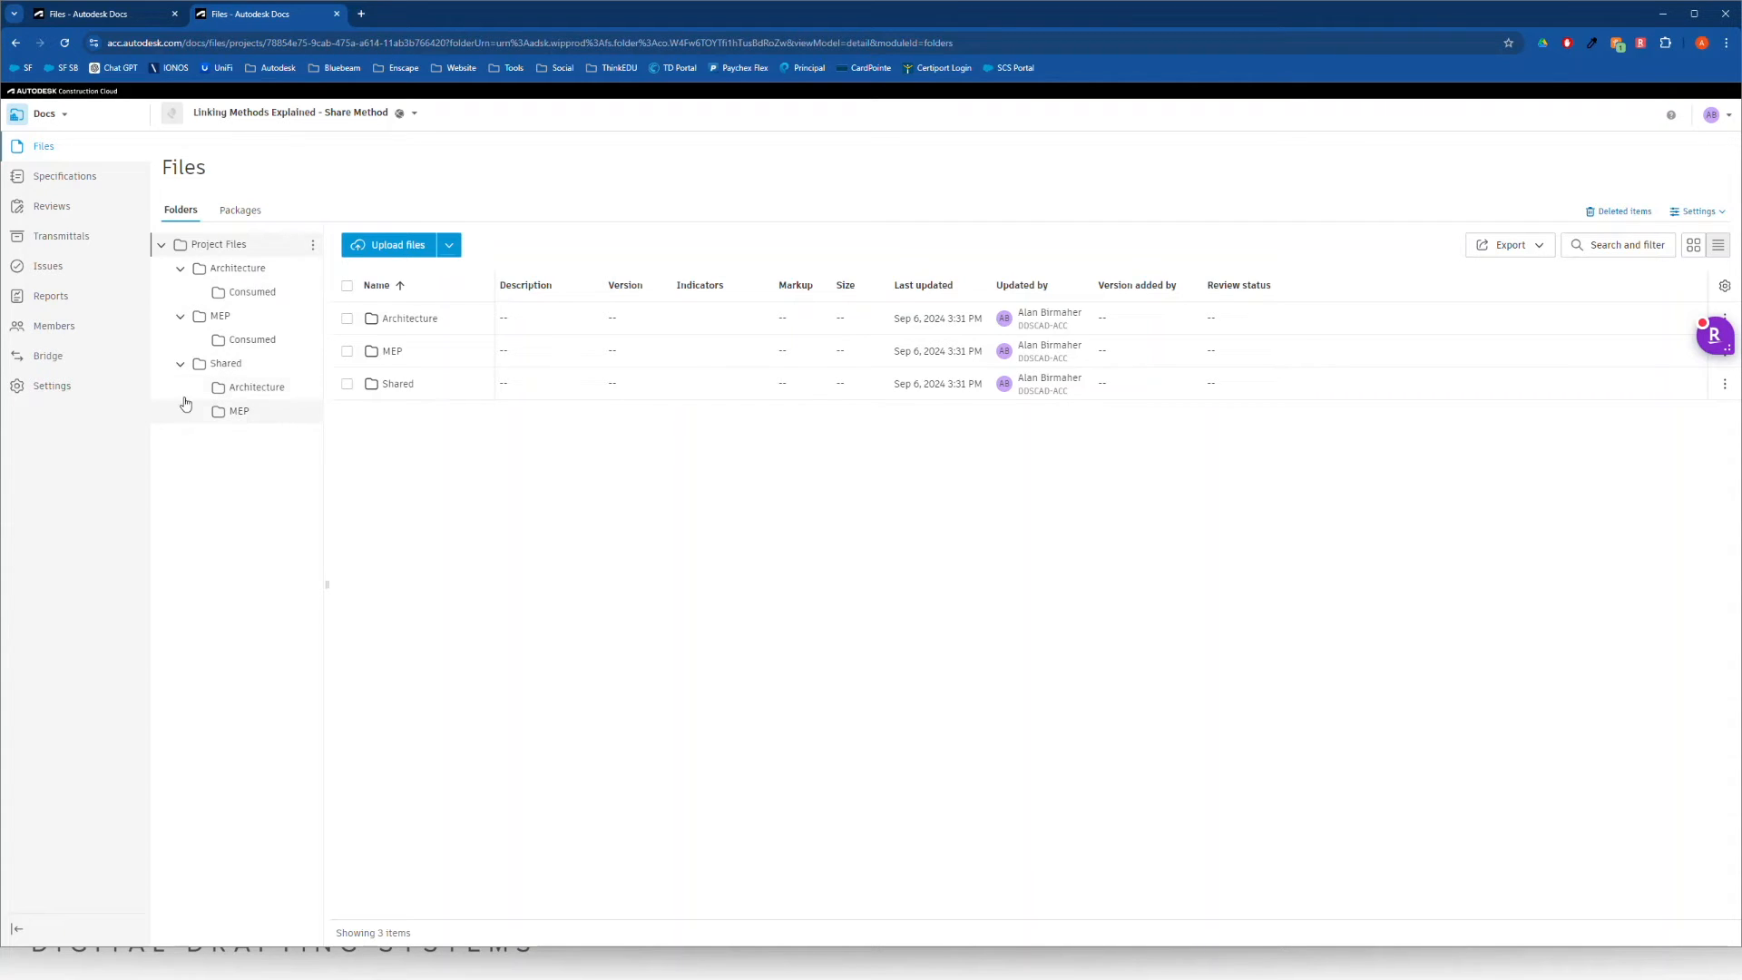
{"action": "left_click", "coordinate": [181, 364]}
{"action": "left_click", "coordinate": [181, 316]}
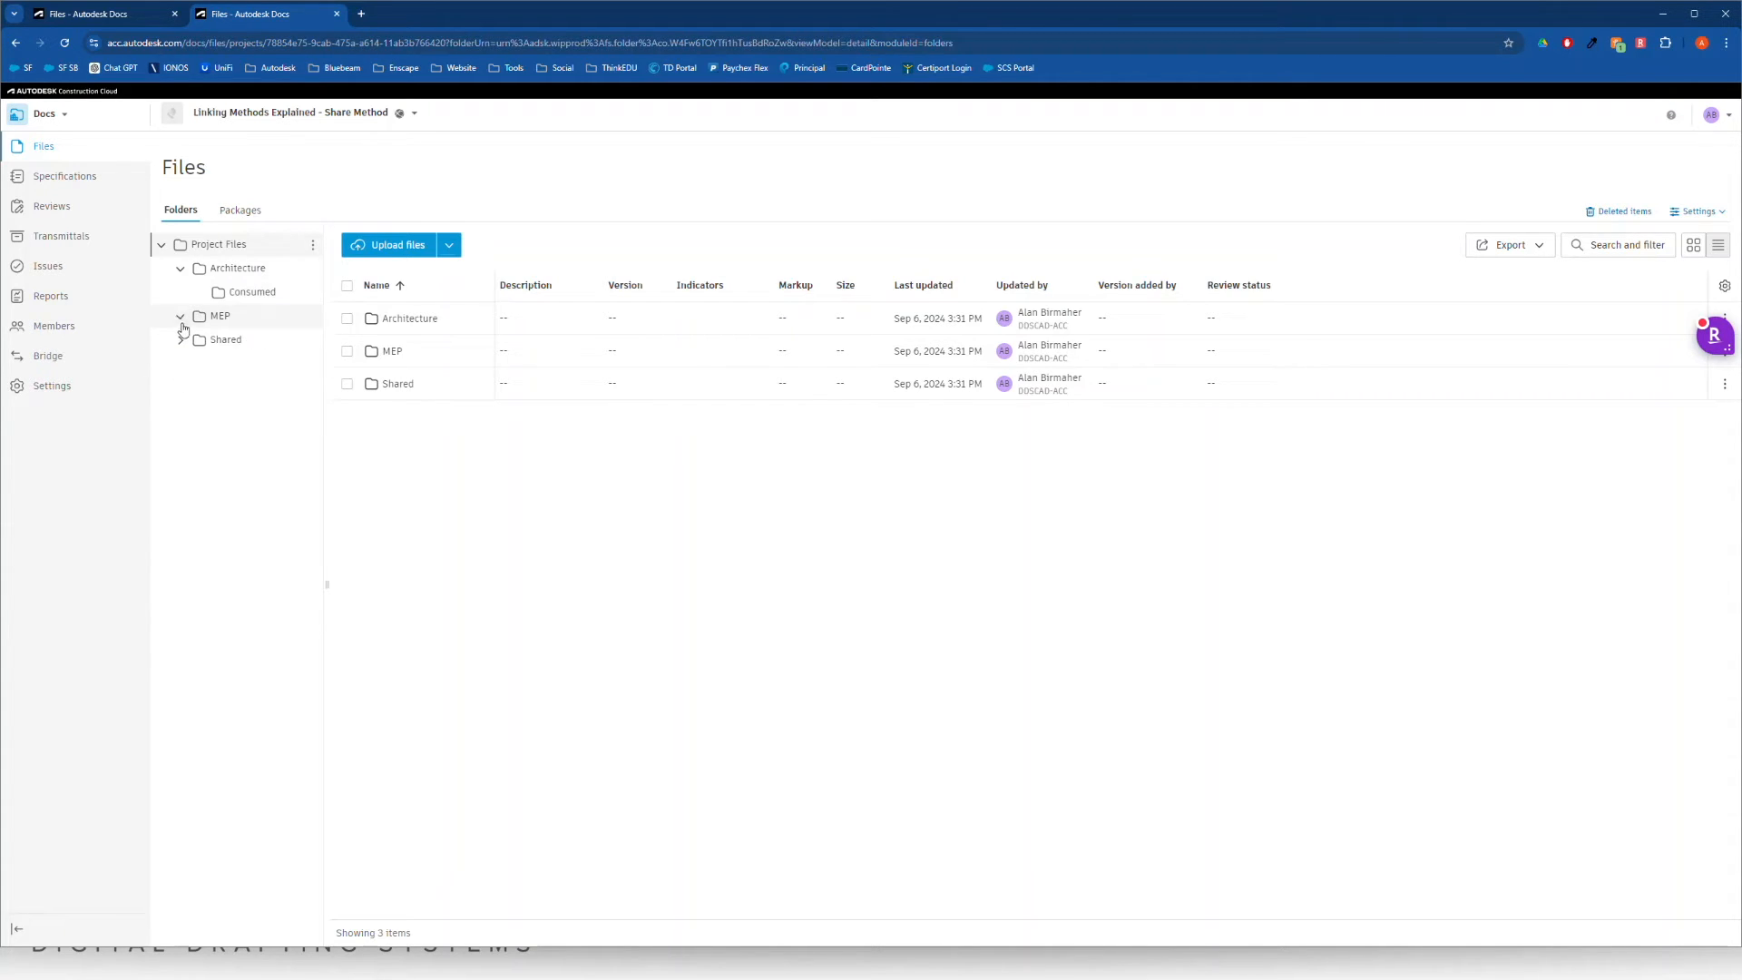
{"action": "left_click", "coordinate": [181, 268]}
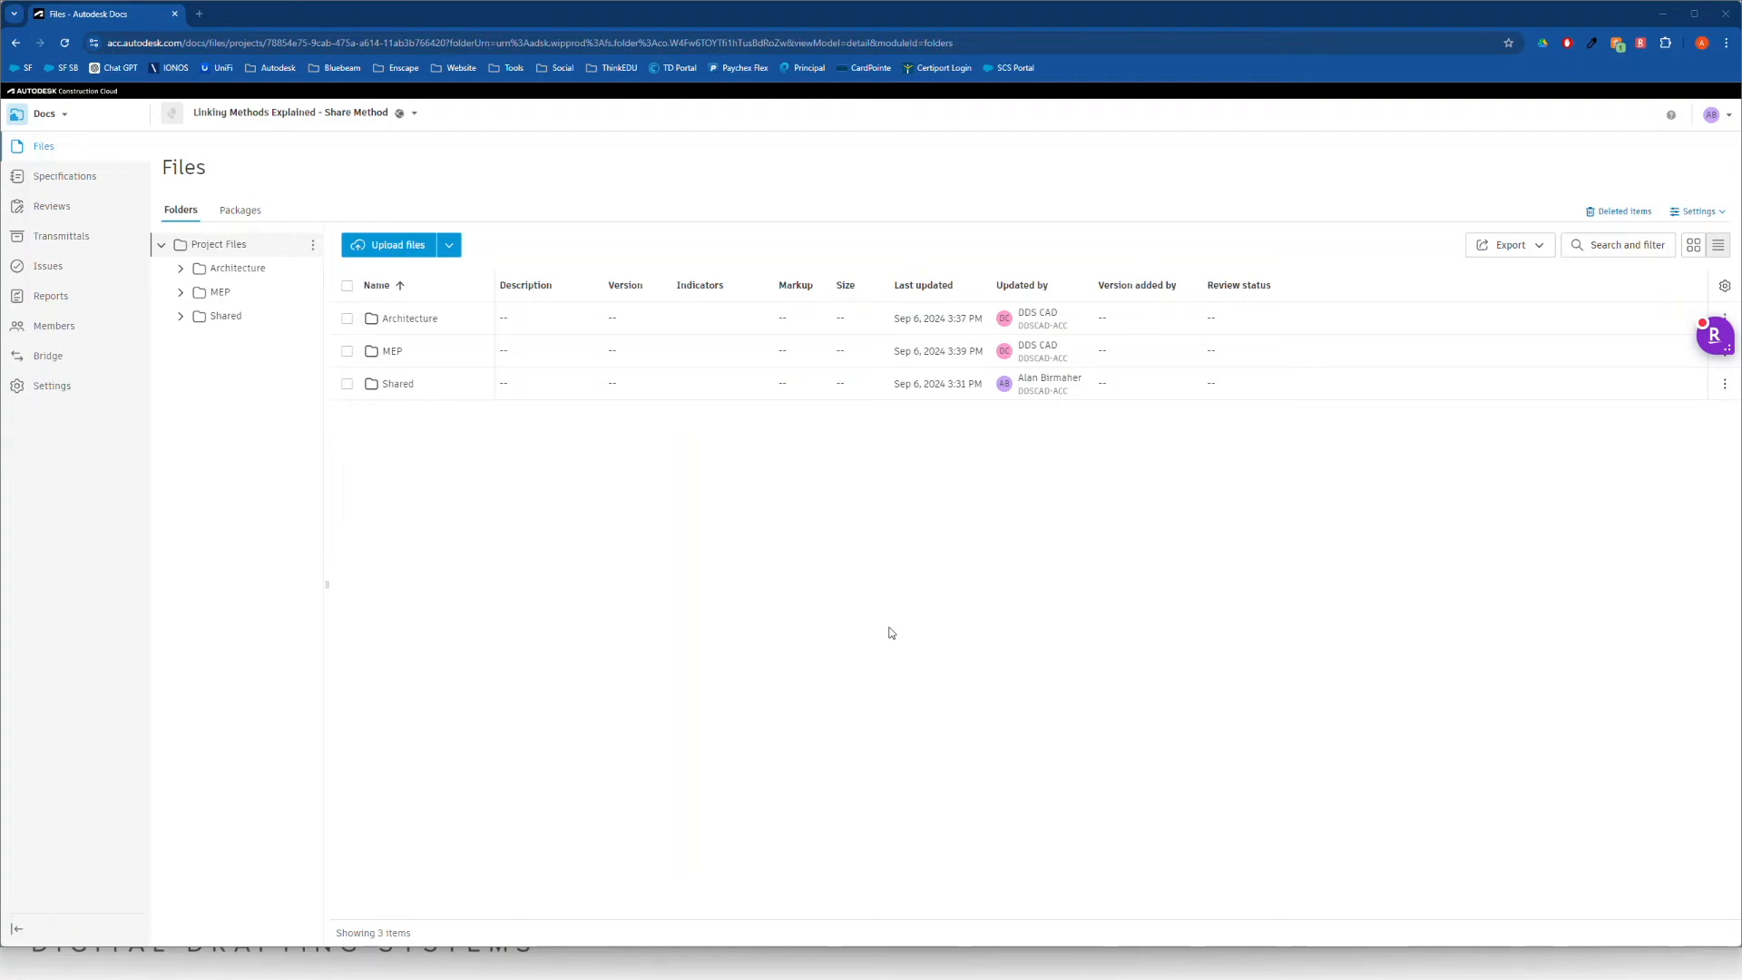
Switch to Revit and open the Project1_MEP cloud model from the Share Method project's MEP folder.
{"action": "key", "text": "alt+Tab"}
{"action": "key", "text": "alt+Tab"}
{"action": "key", "text": "alt+Tab"}
{"action": "key", "text": "alt+Tab"}
{"action": "key", "text": "alt+Tab"}
{"action": "key", "text": "alt+Tab"}
{"action": "key", "text": "alt+Tab"}
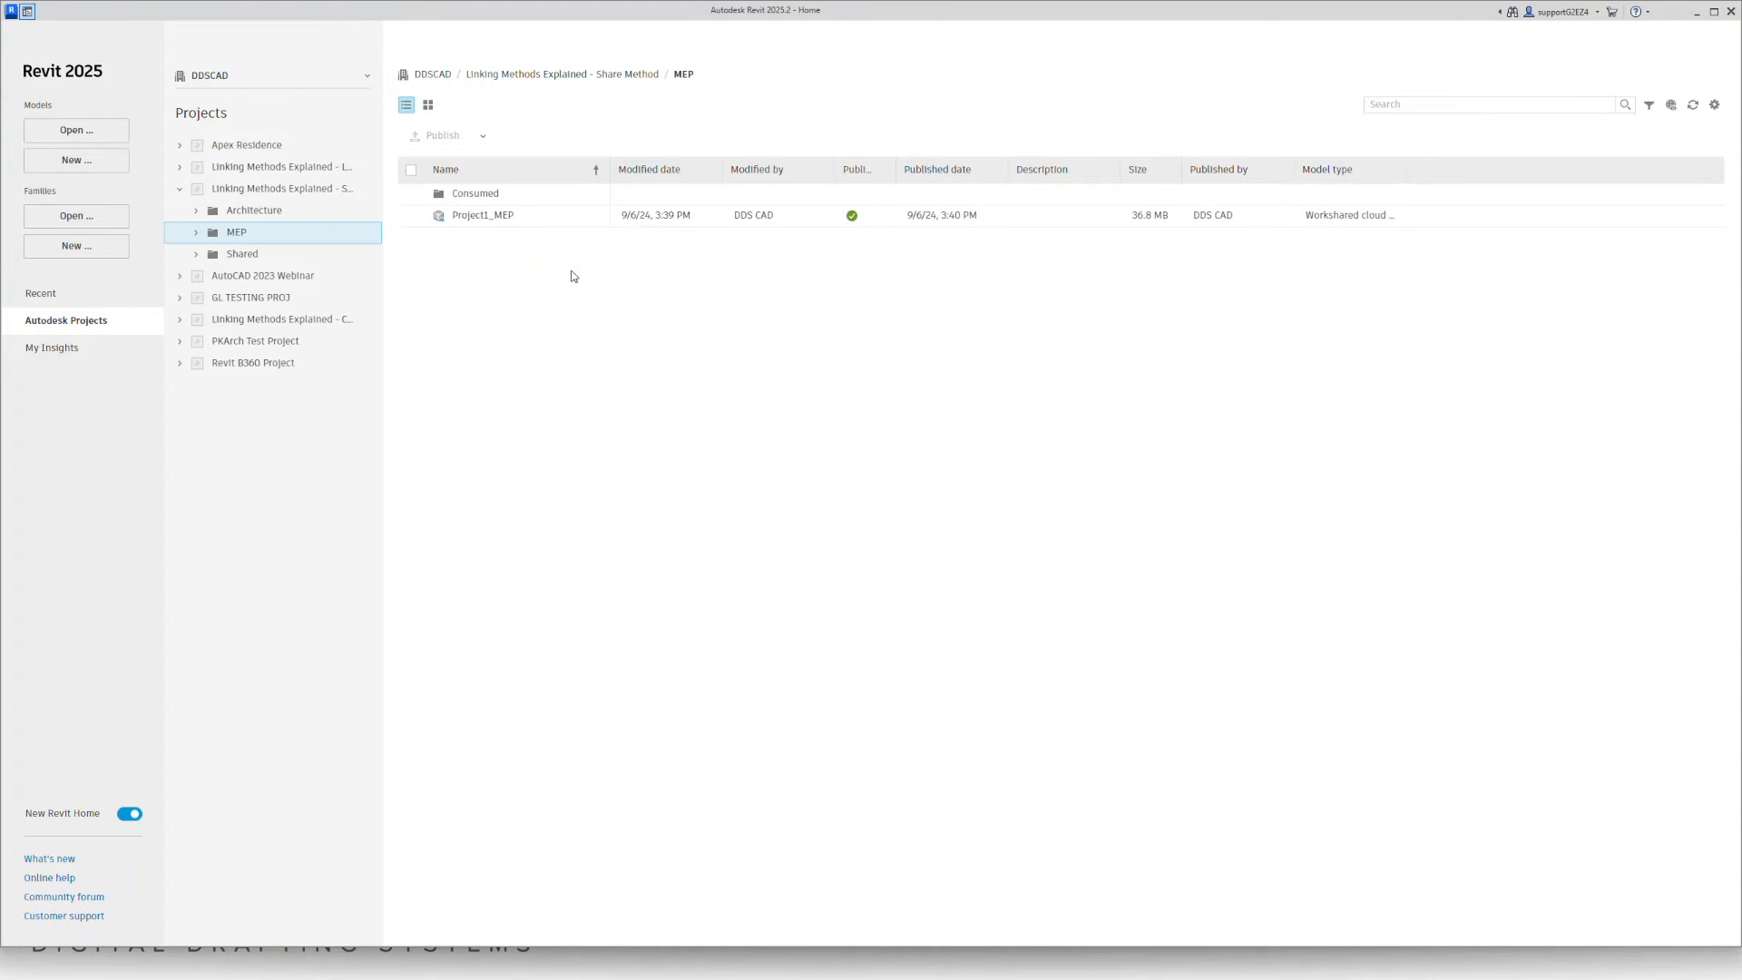
{"action": "double_click", "coordinate": [482, 218]}
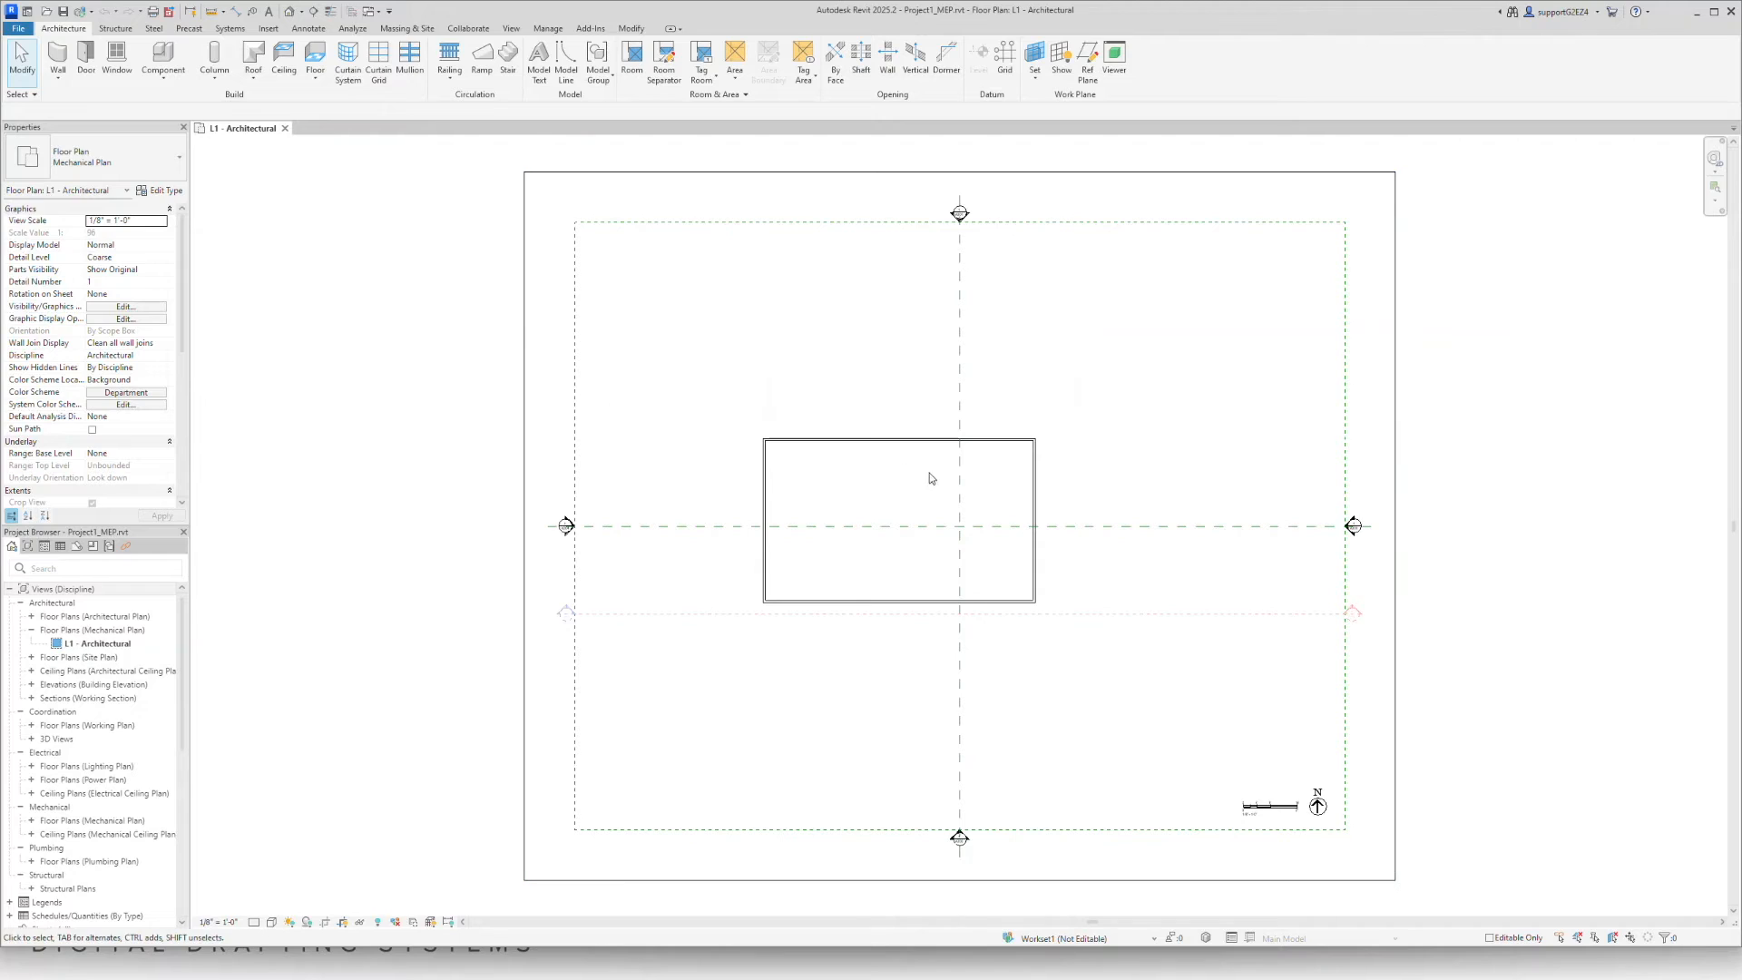
Delete the building's east wall in the L1 - Architectural plan and synchronize the model with central.
{"action": "left_click", "coordinate": [1033, 499]}
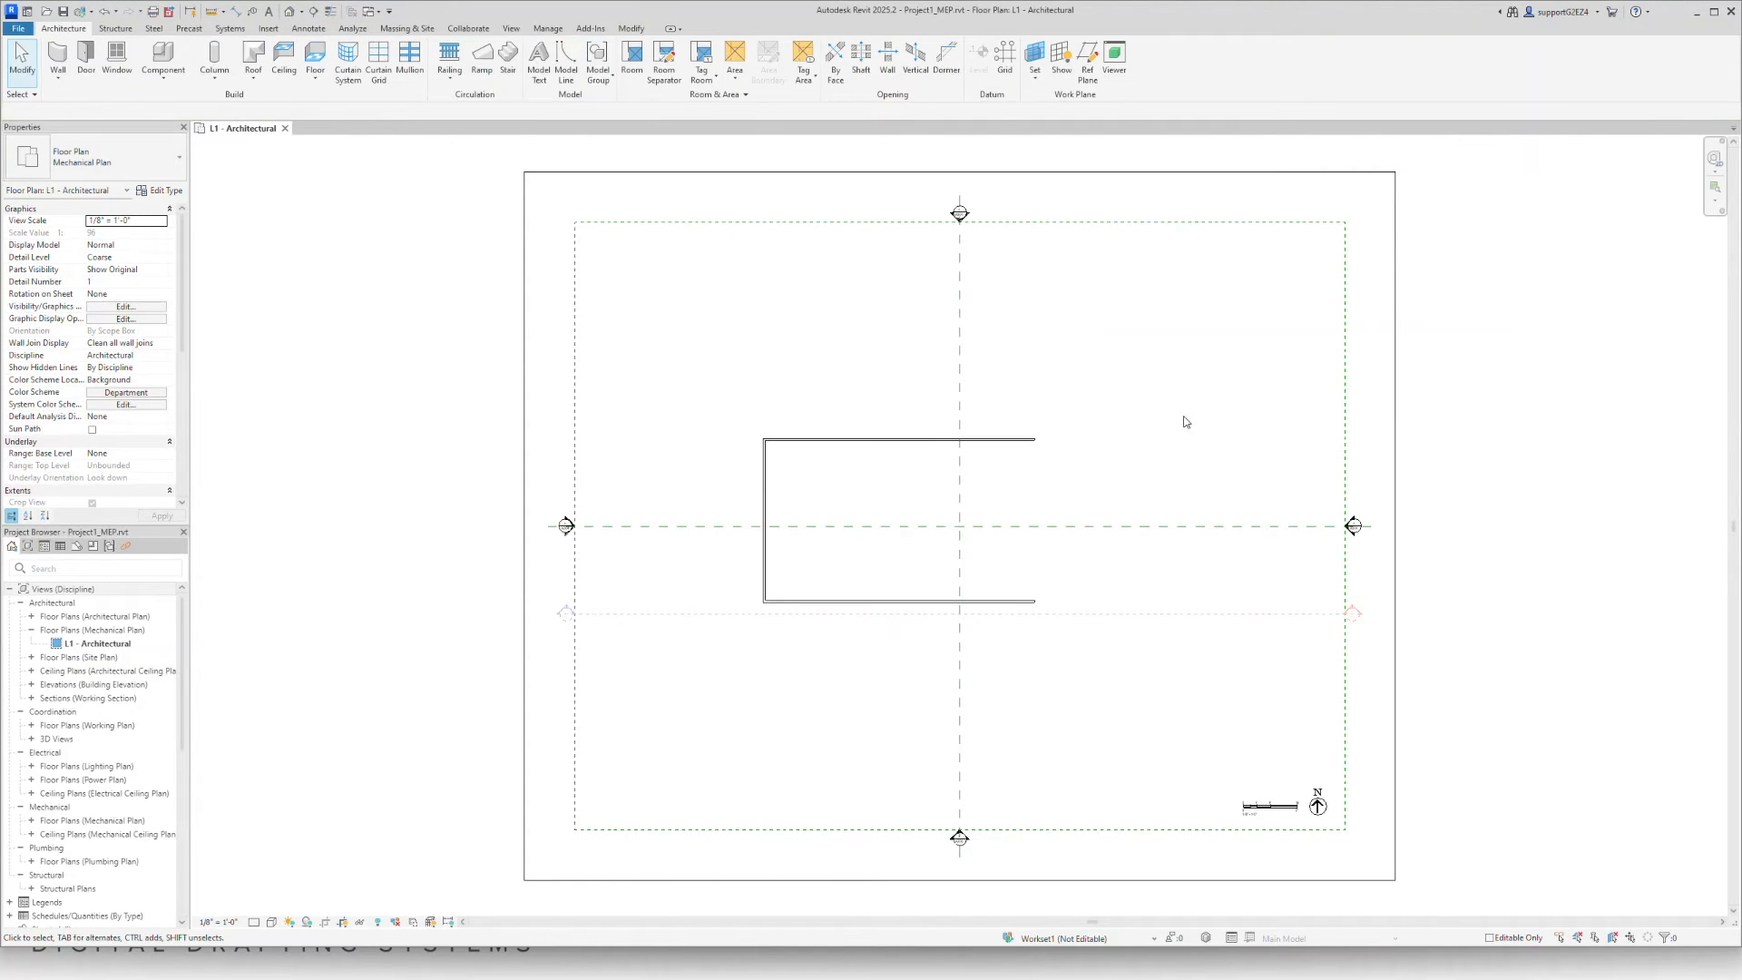
{"action": "left_click", "coordinate": [79, 12]}
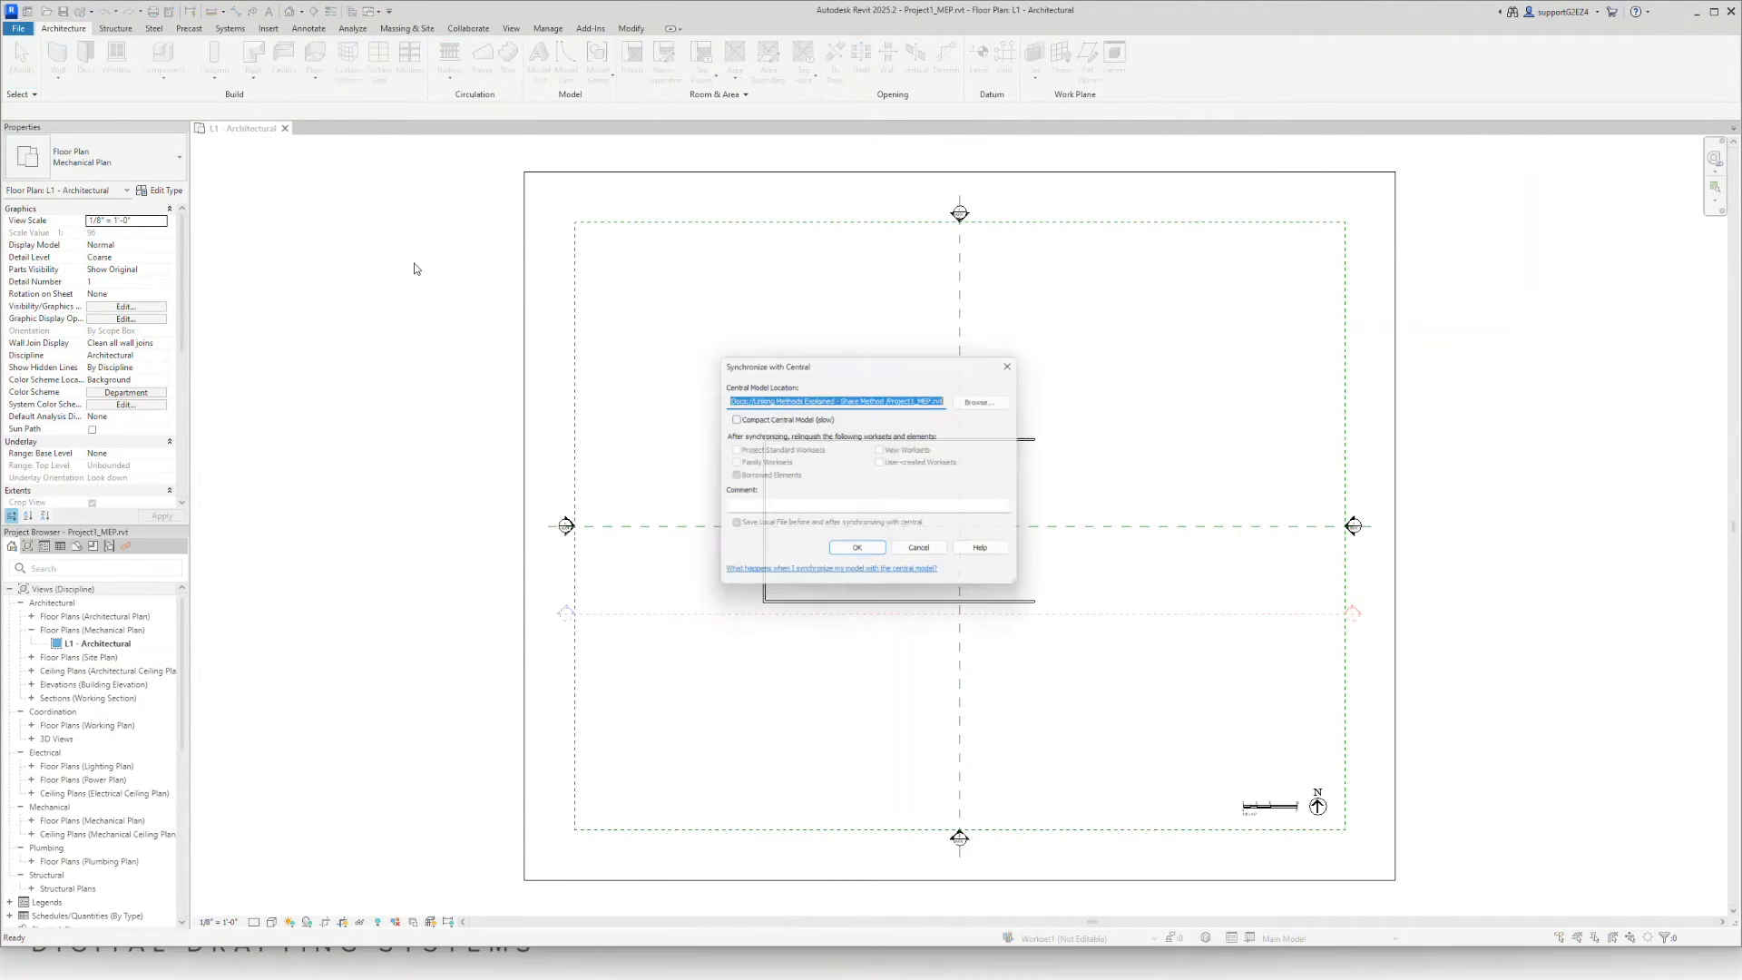
{"action": "left_click", "coordinate": [873, 556]}
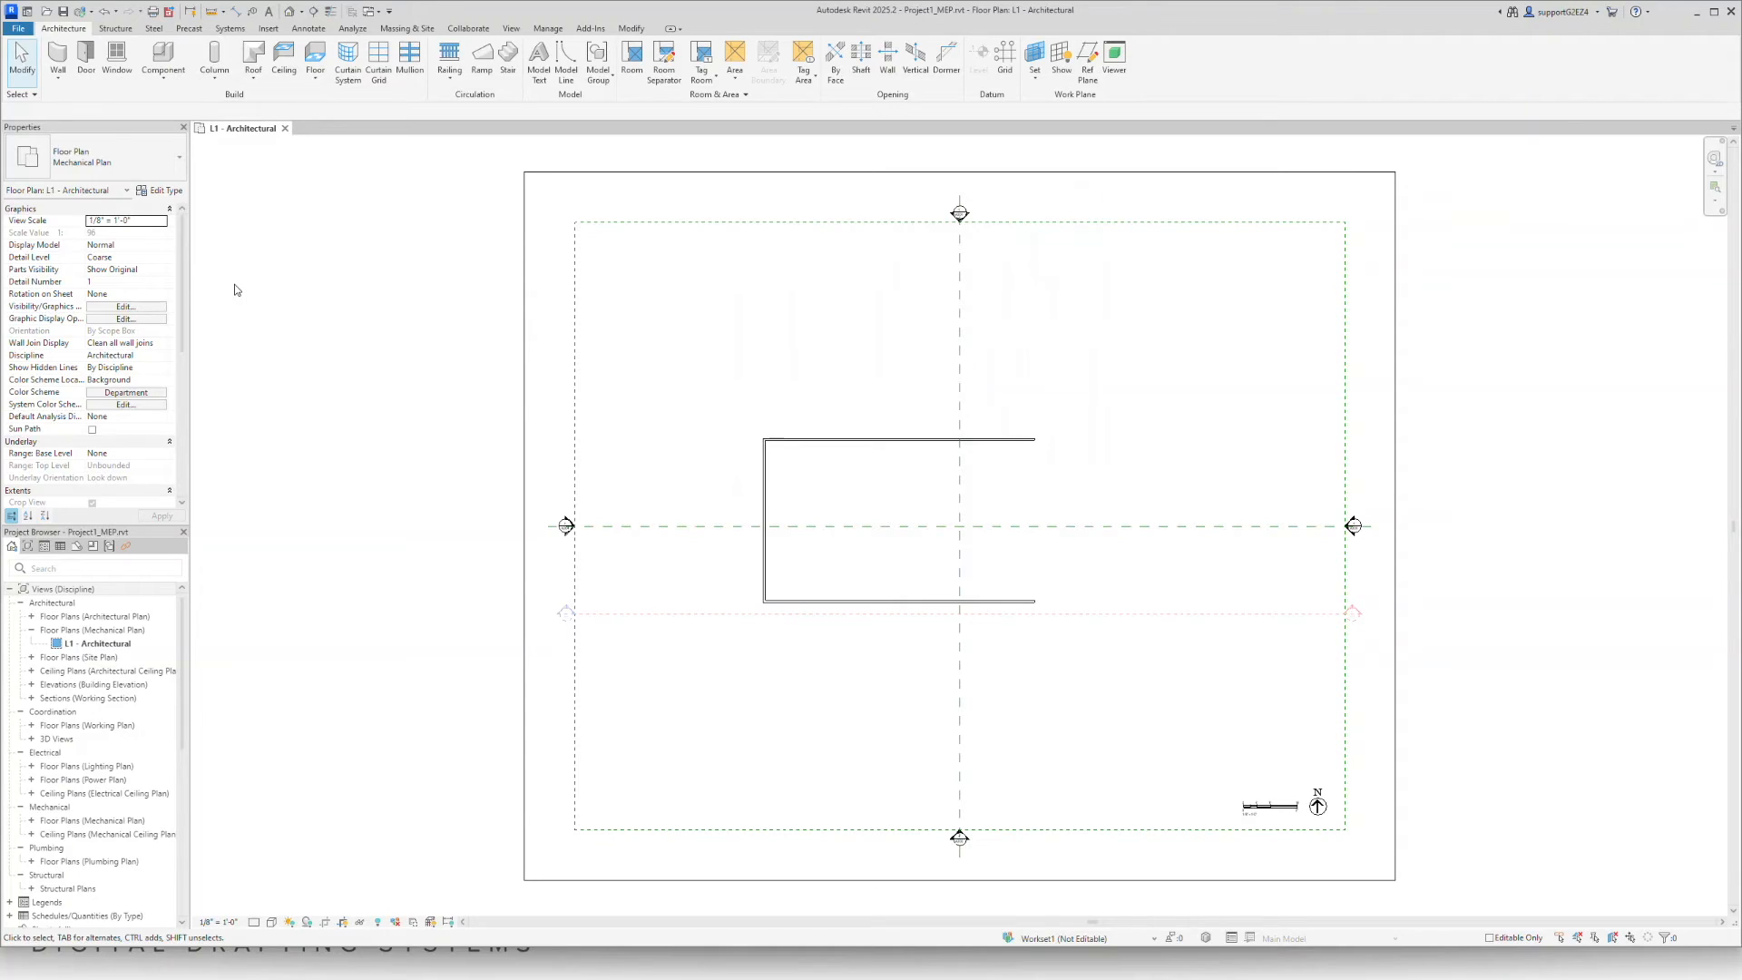
Switch to Autodesk Docs and inspect the published Project1_MEP.rvt in the MEP folder, including its sheets and views list.
{"action": "key", "text": "alt+Tab"}
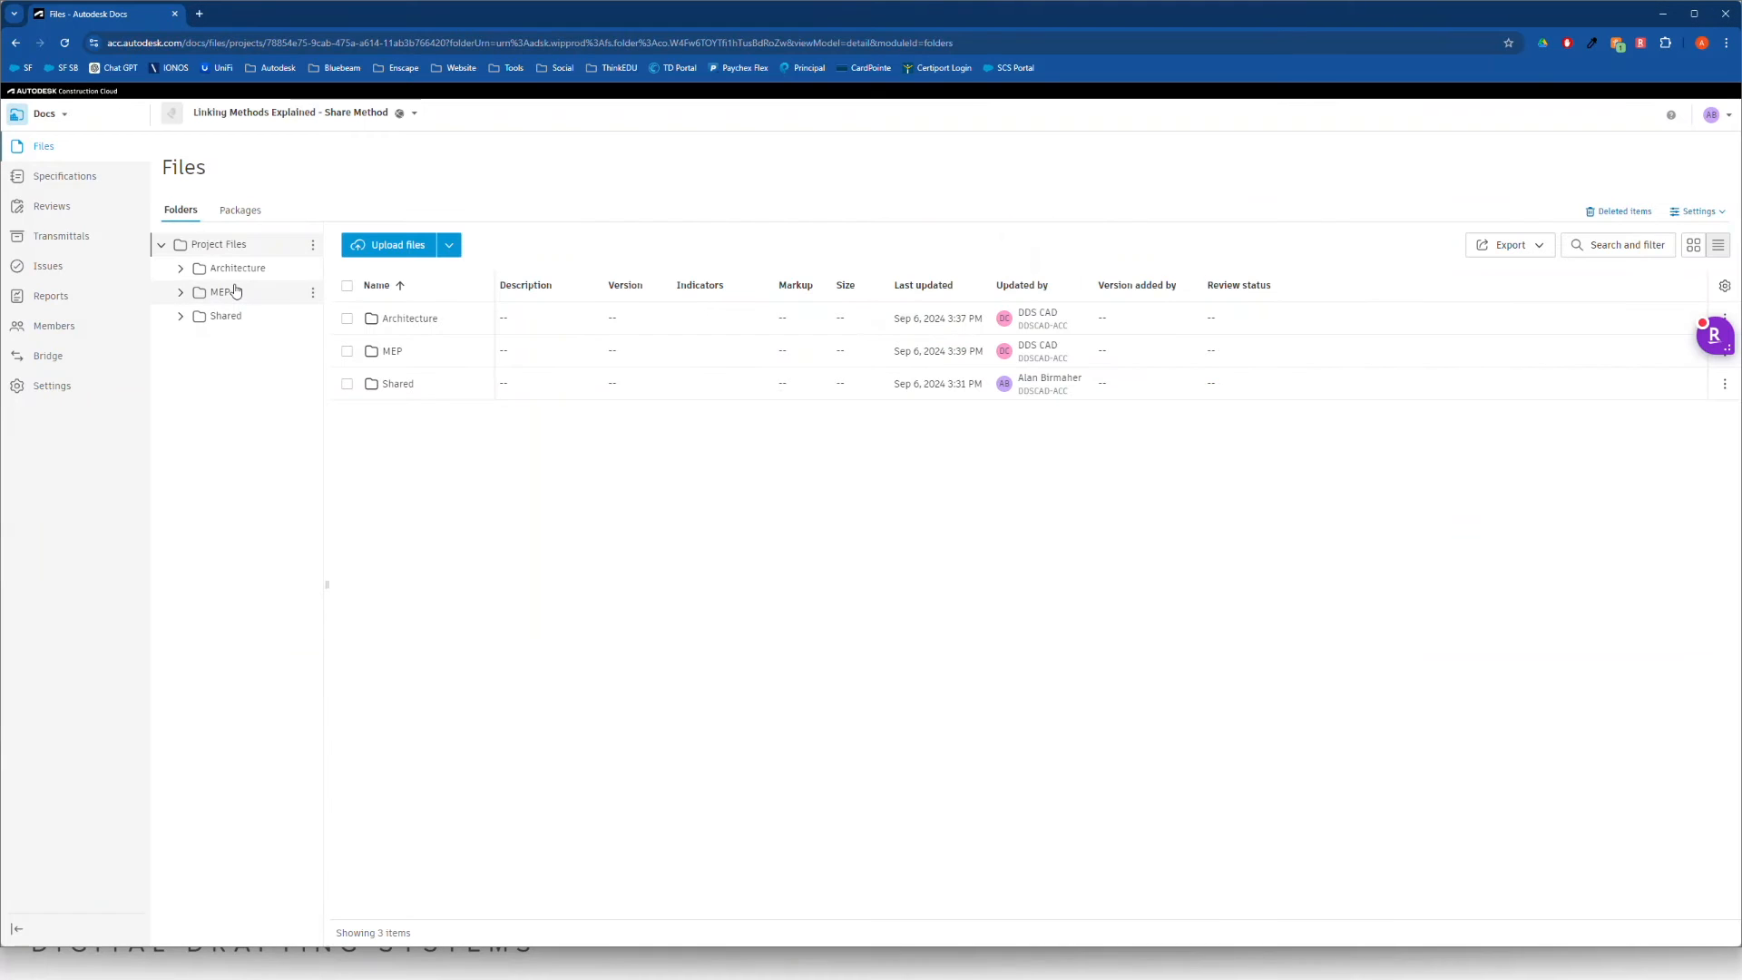
{"action": "left_click", "coordinate": [234, 291]}
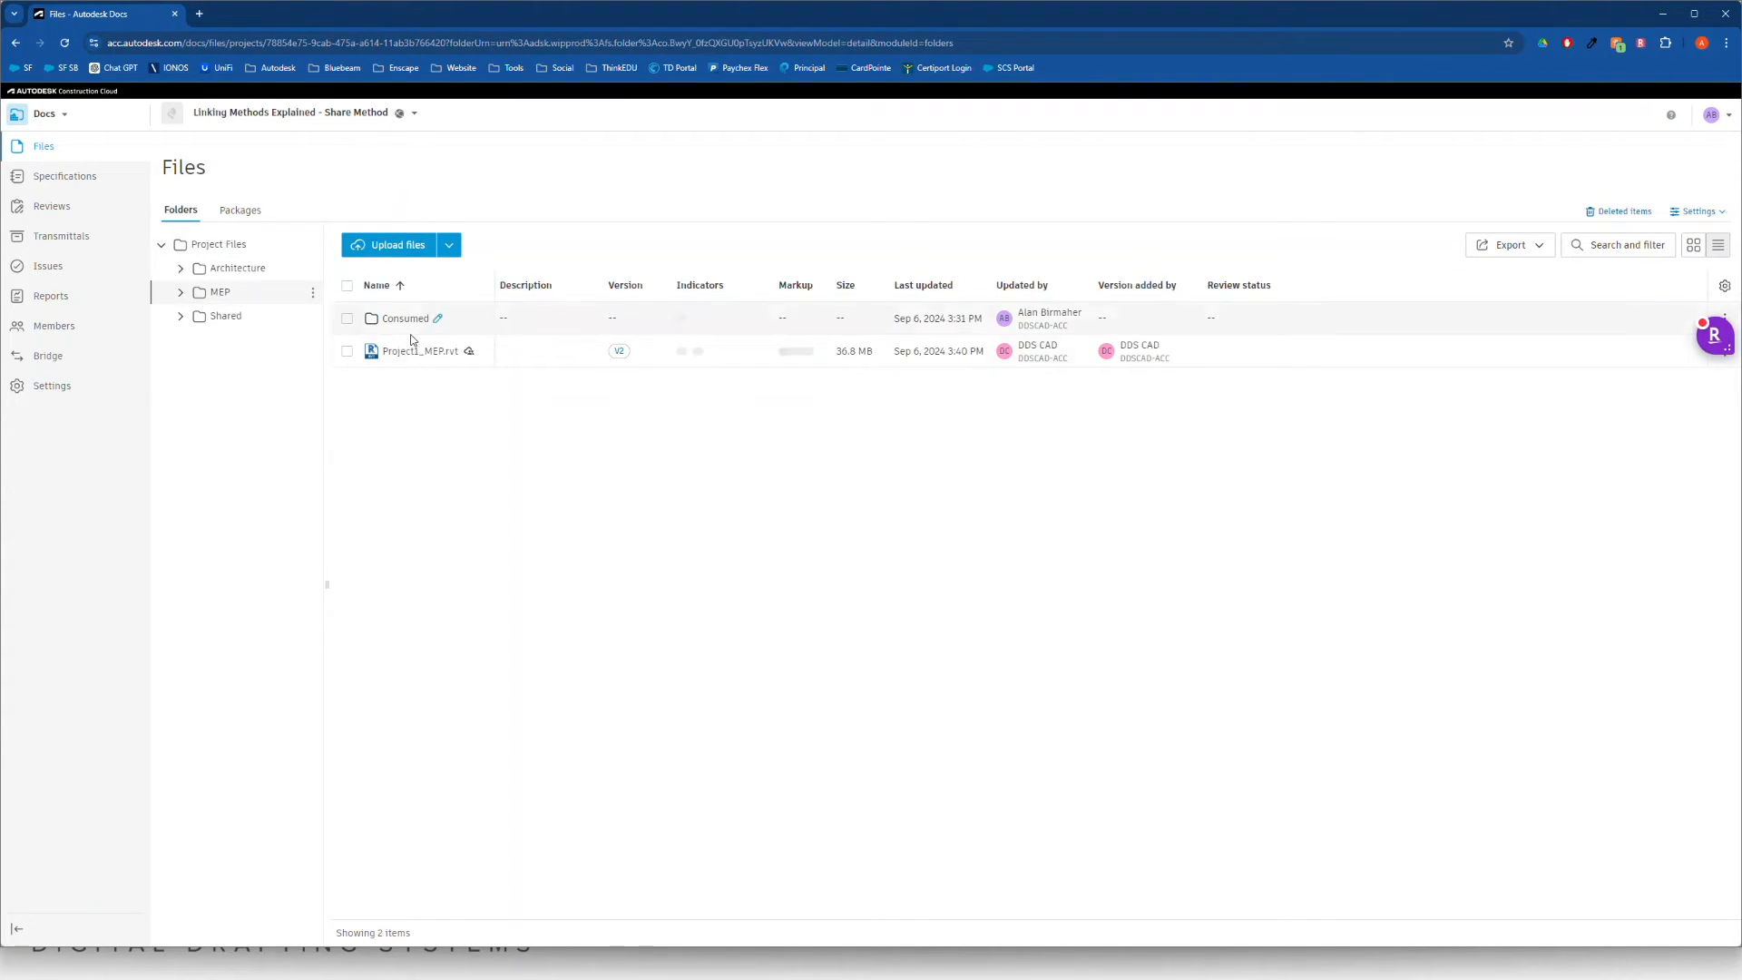
{"action": "left_click", "coordinate": [414, 351]}
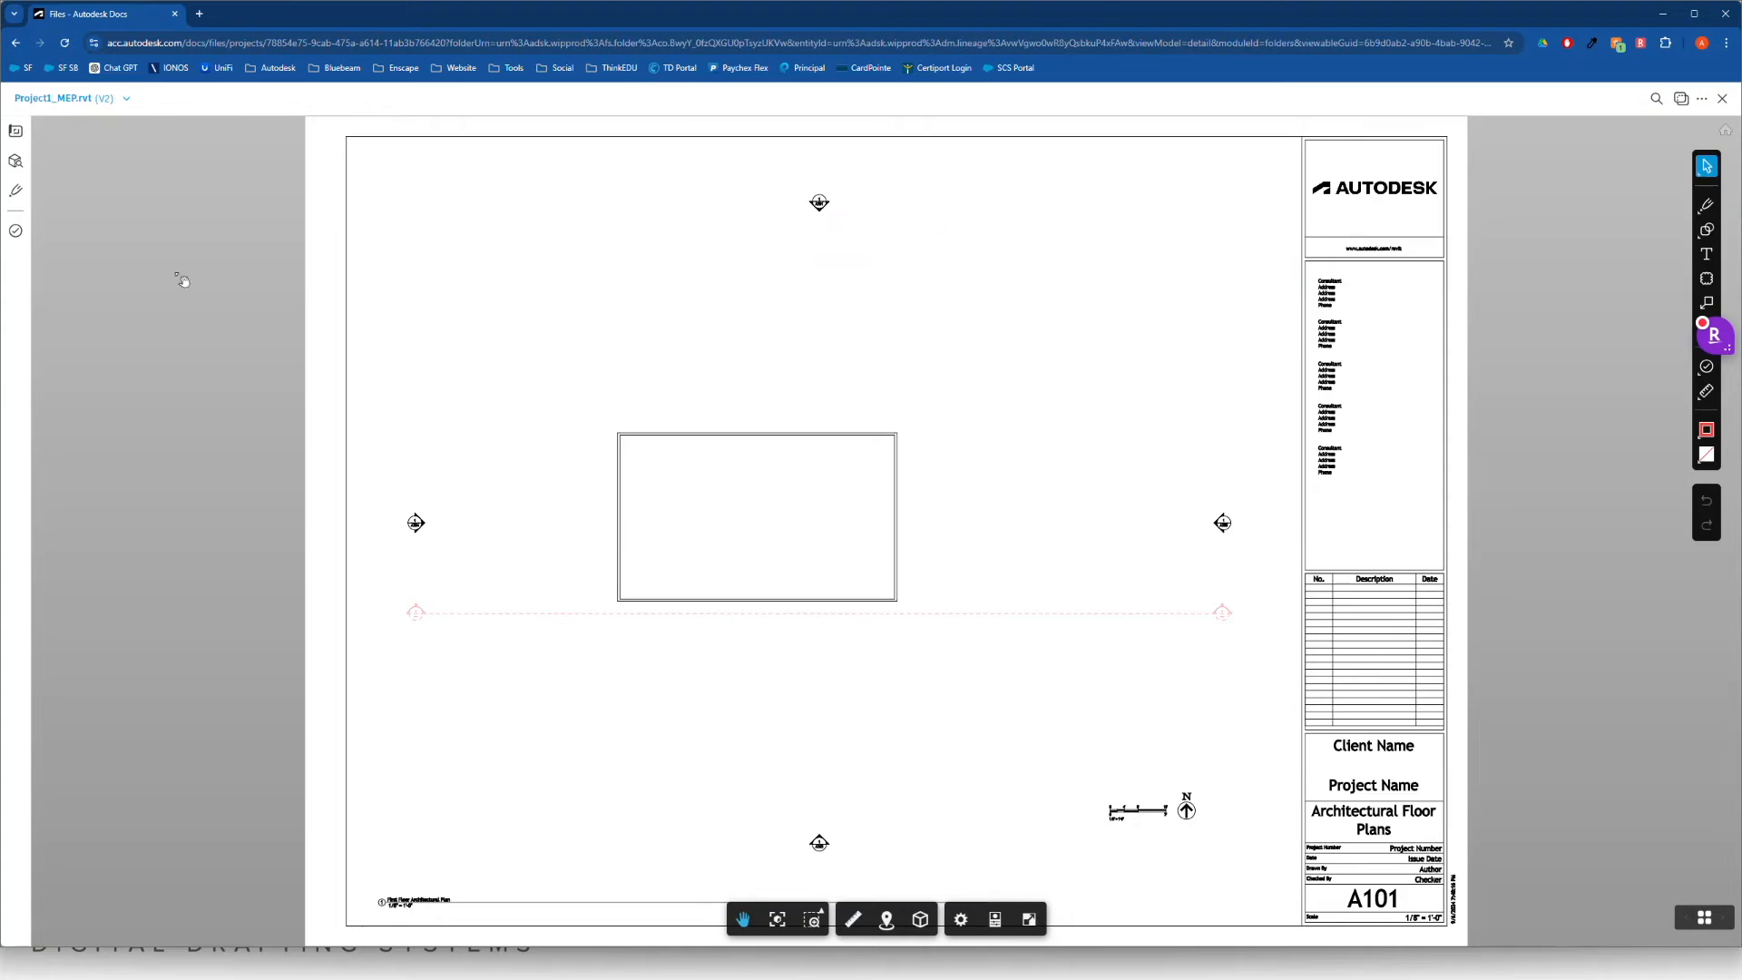
{"action": "left_click", "coordinate": [15, 130]}
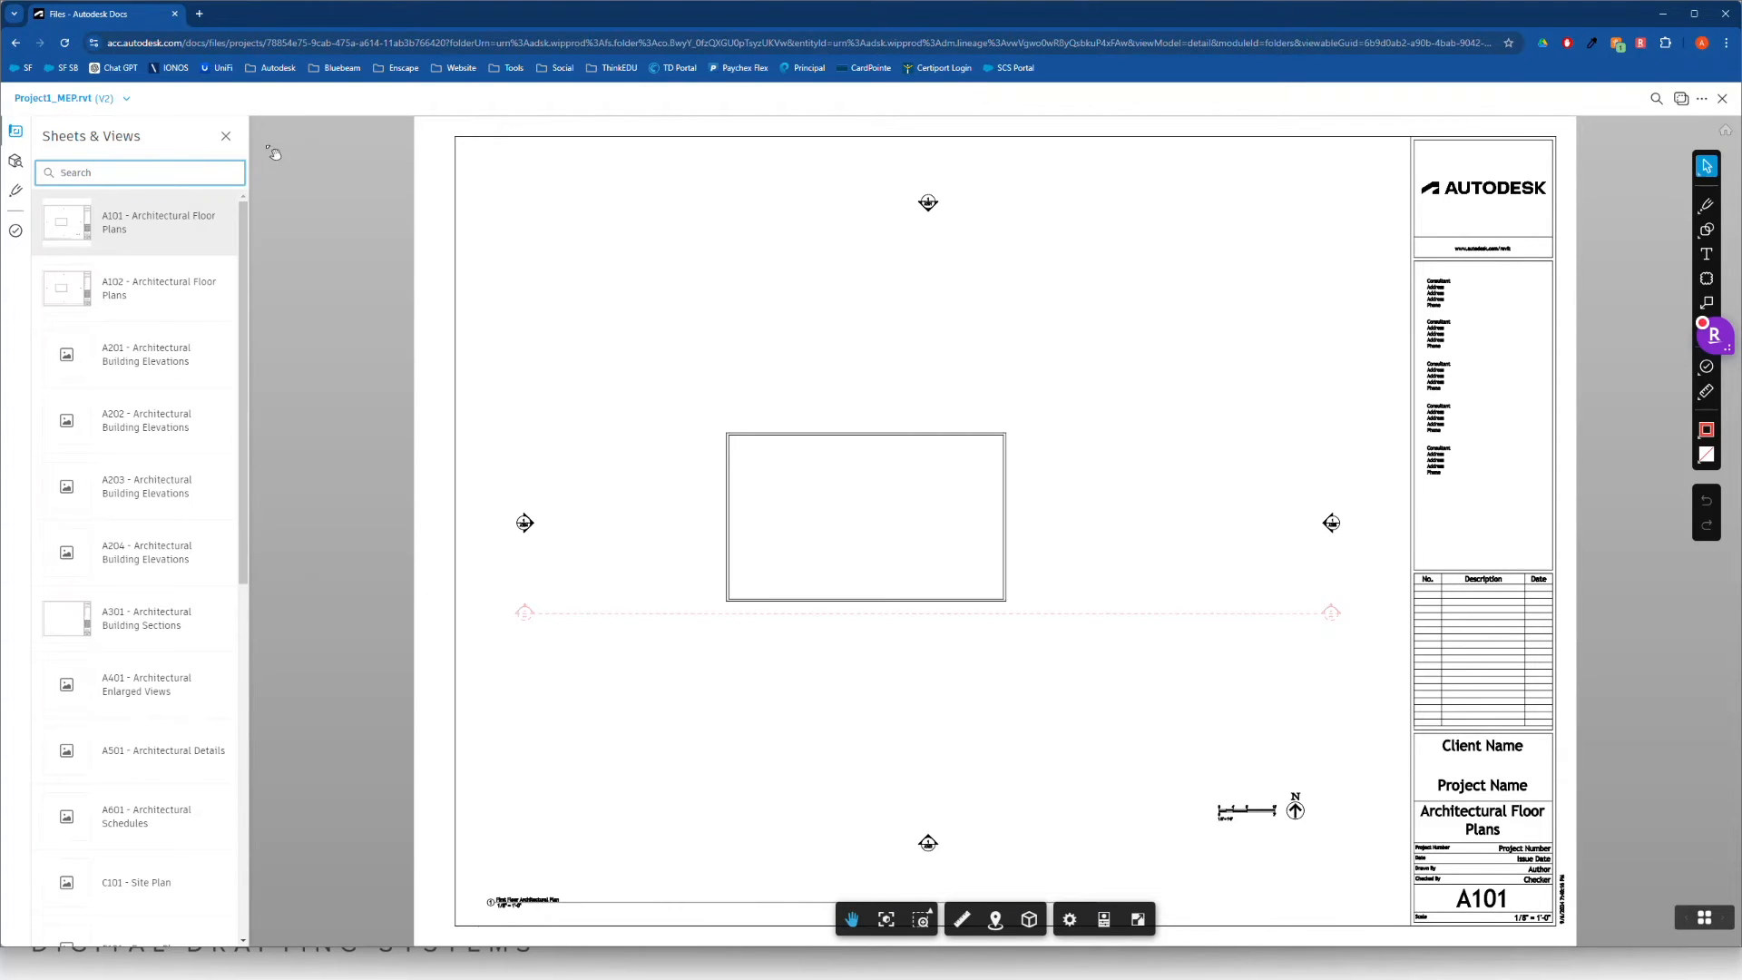
{"action": "left_click", "coordinate": [226, 135]}
{"action": "left_click", "coordinate": [1722, 98]}
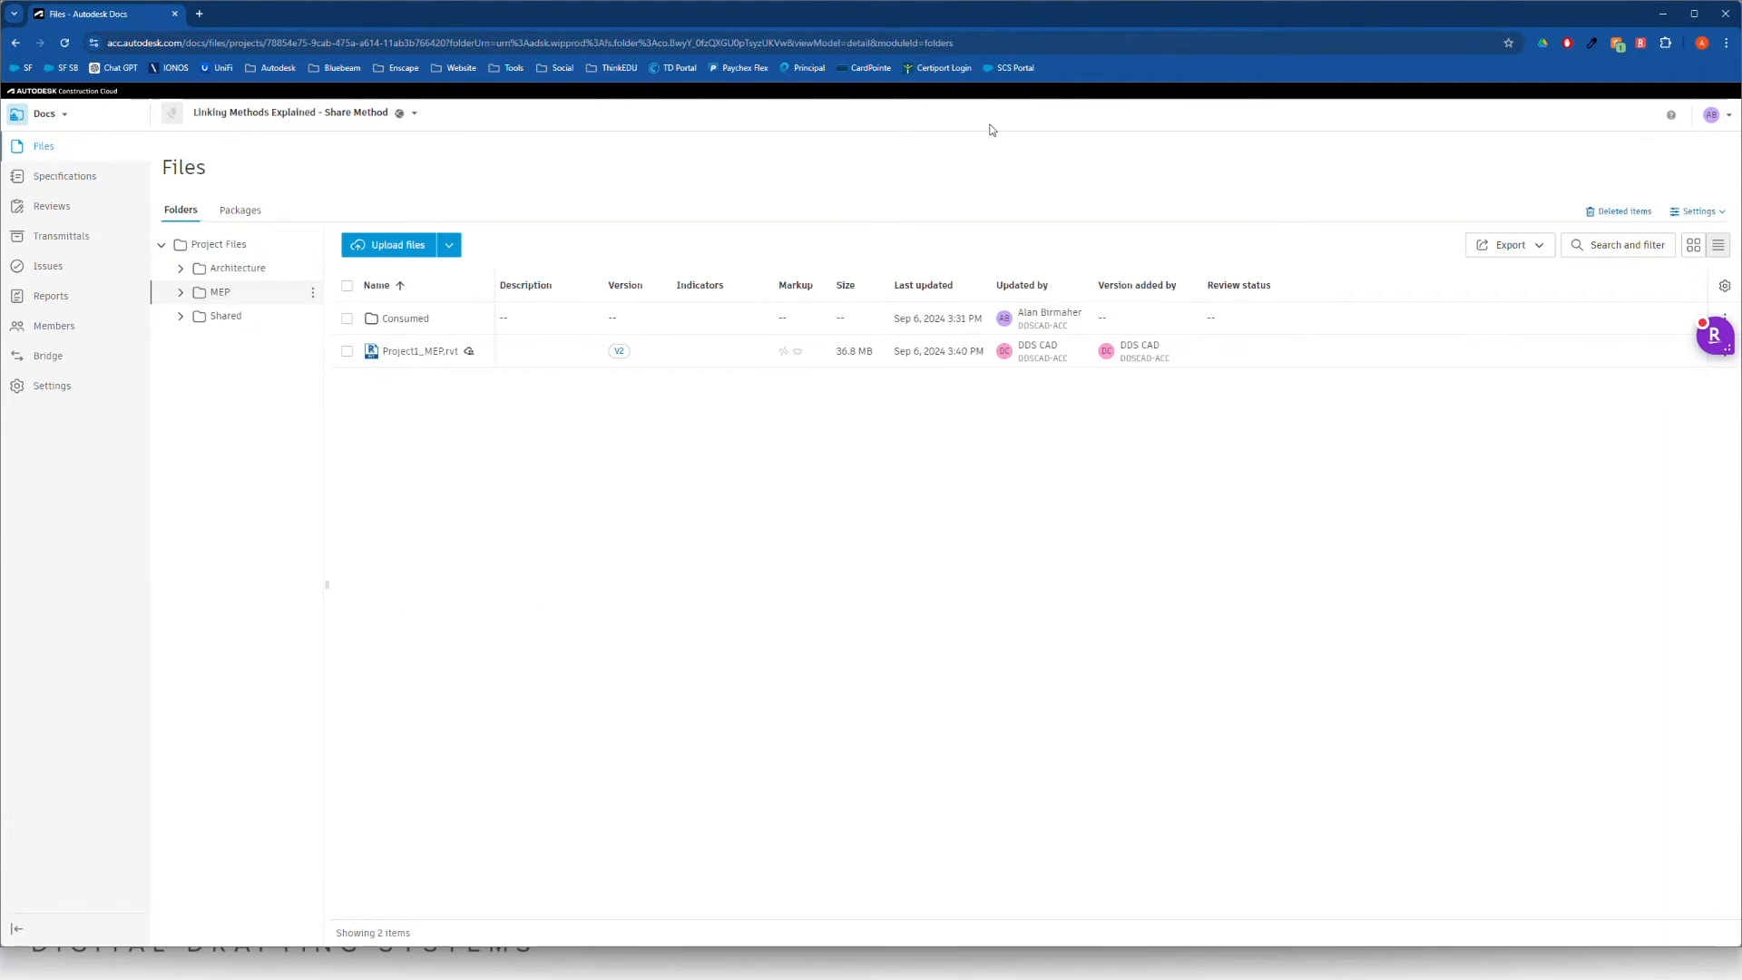
Return to Revit, close the MEP model, refresh the MEP folder listing and check Project1_MEP's publish status.
{"action": "key", "text": "alt+Tab"}
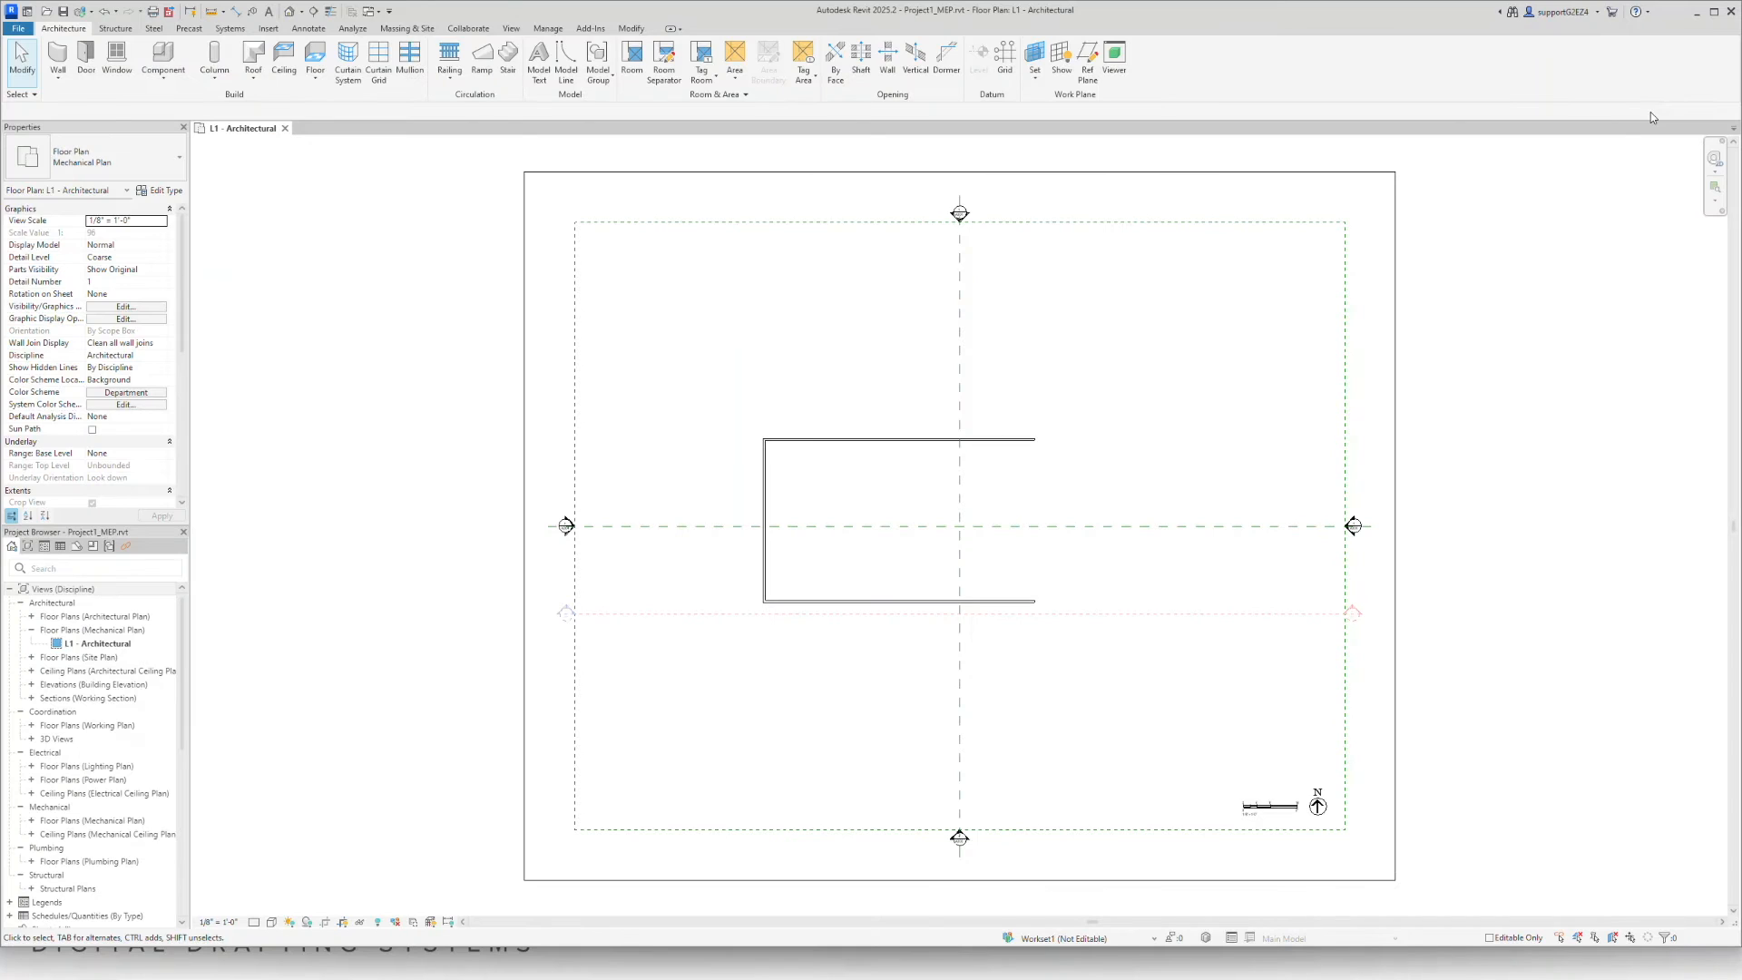
{"action": "left_click", "coordinate": [285, 129]}
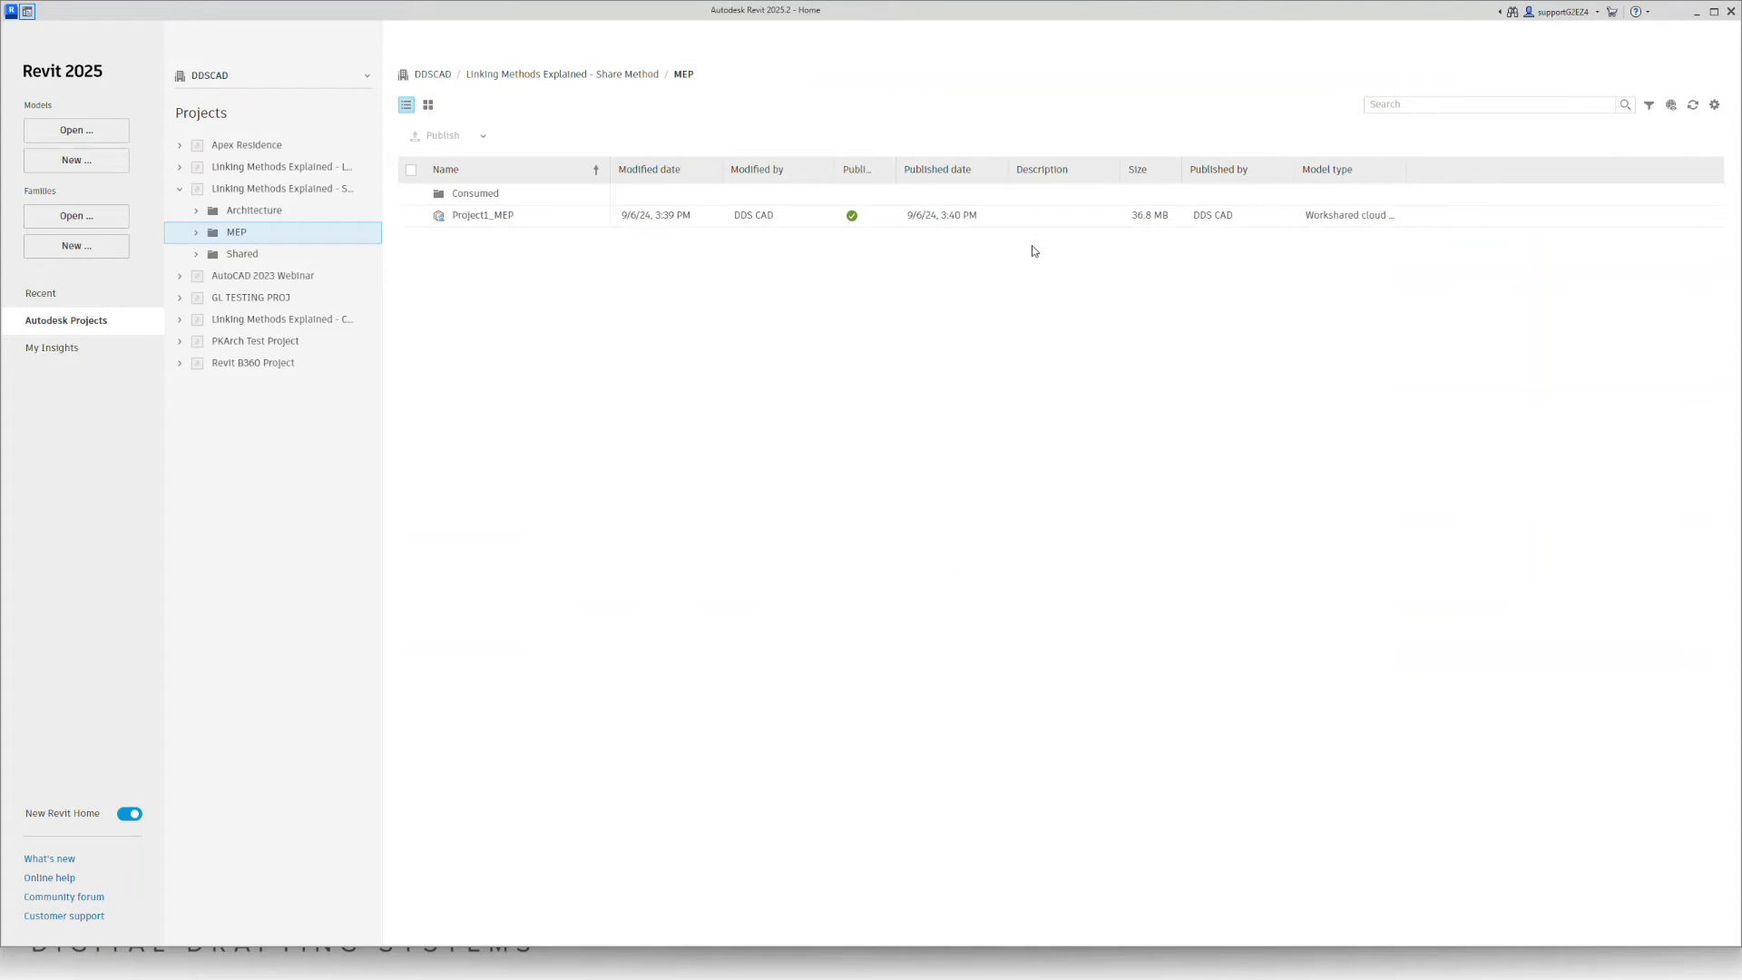
{"action": "left_click", "coordinate": [1692, 108]}
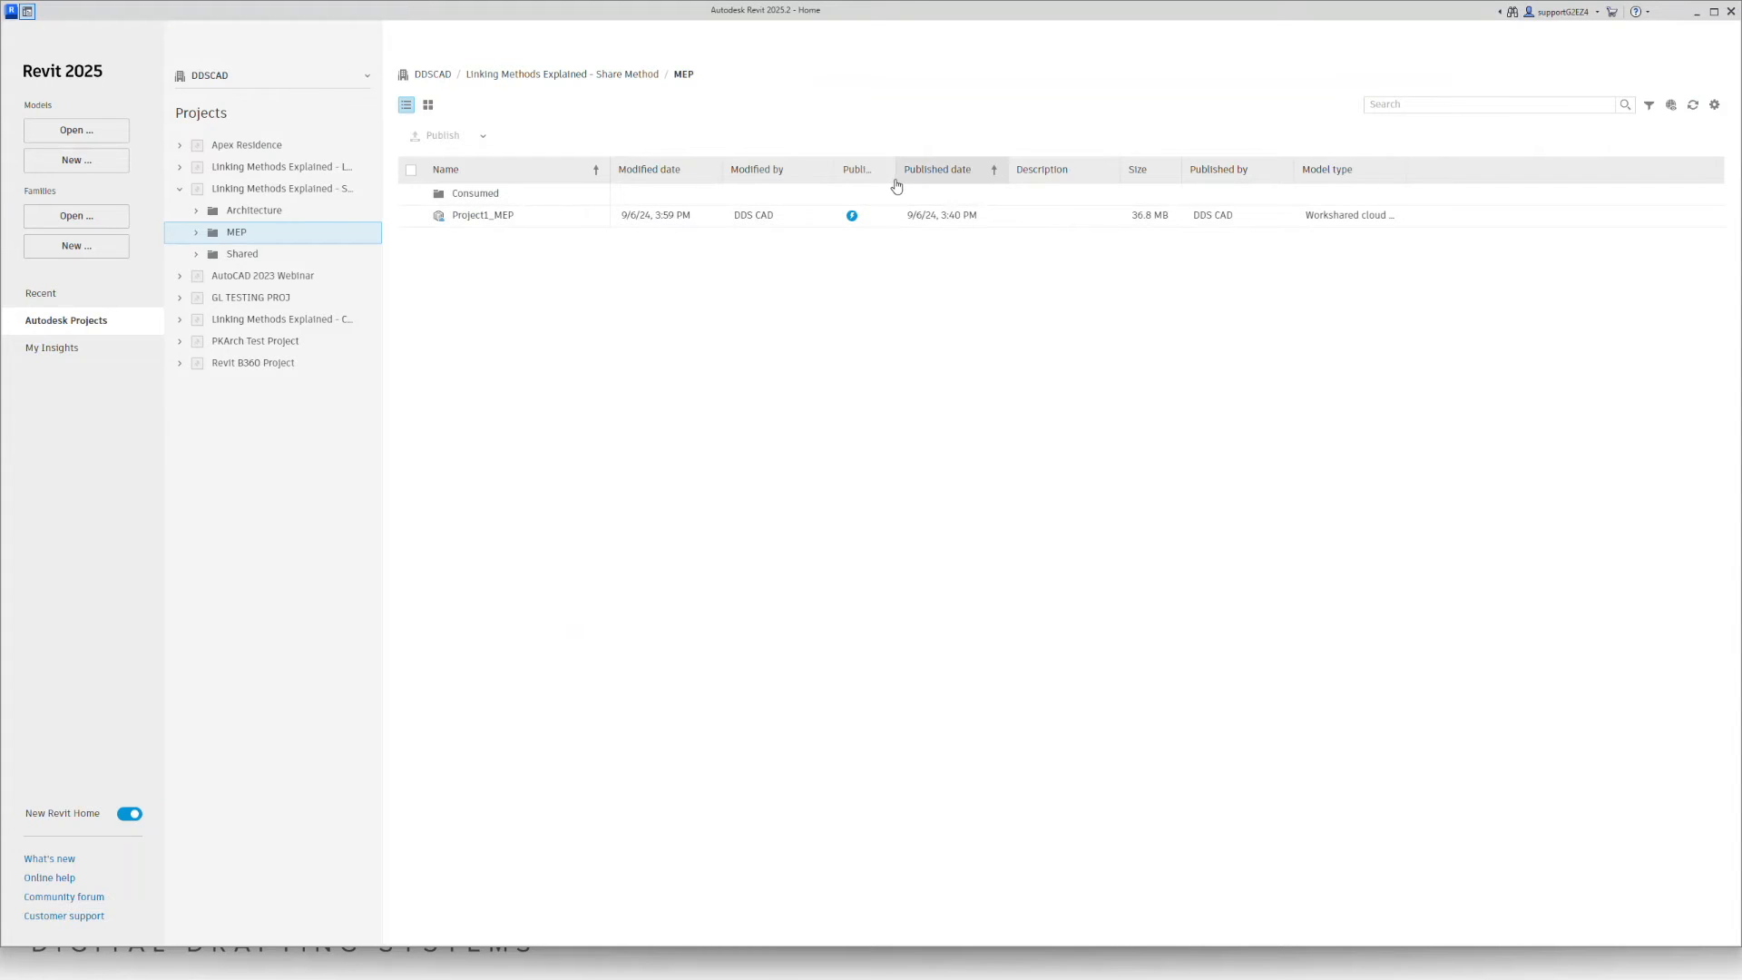
{"action": "mouse_move", "coordinate": [895, 179]}
{"action": "left_mouse_down"}
{"action": "mouse_move", "coordinate": [982, 178]}
{"action": "mouse_move", "coordinate": [929, 178]}
{"action": "left_mouse_up"}
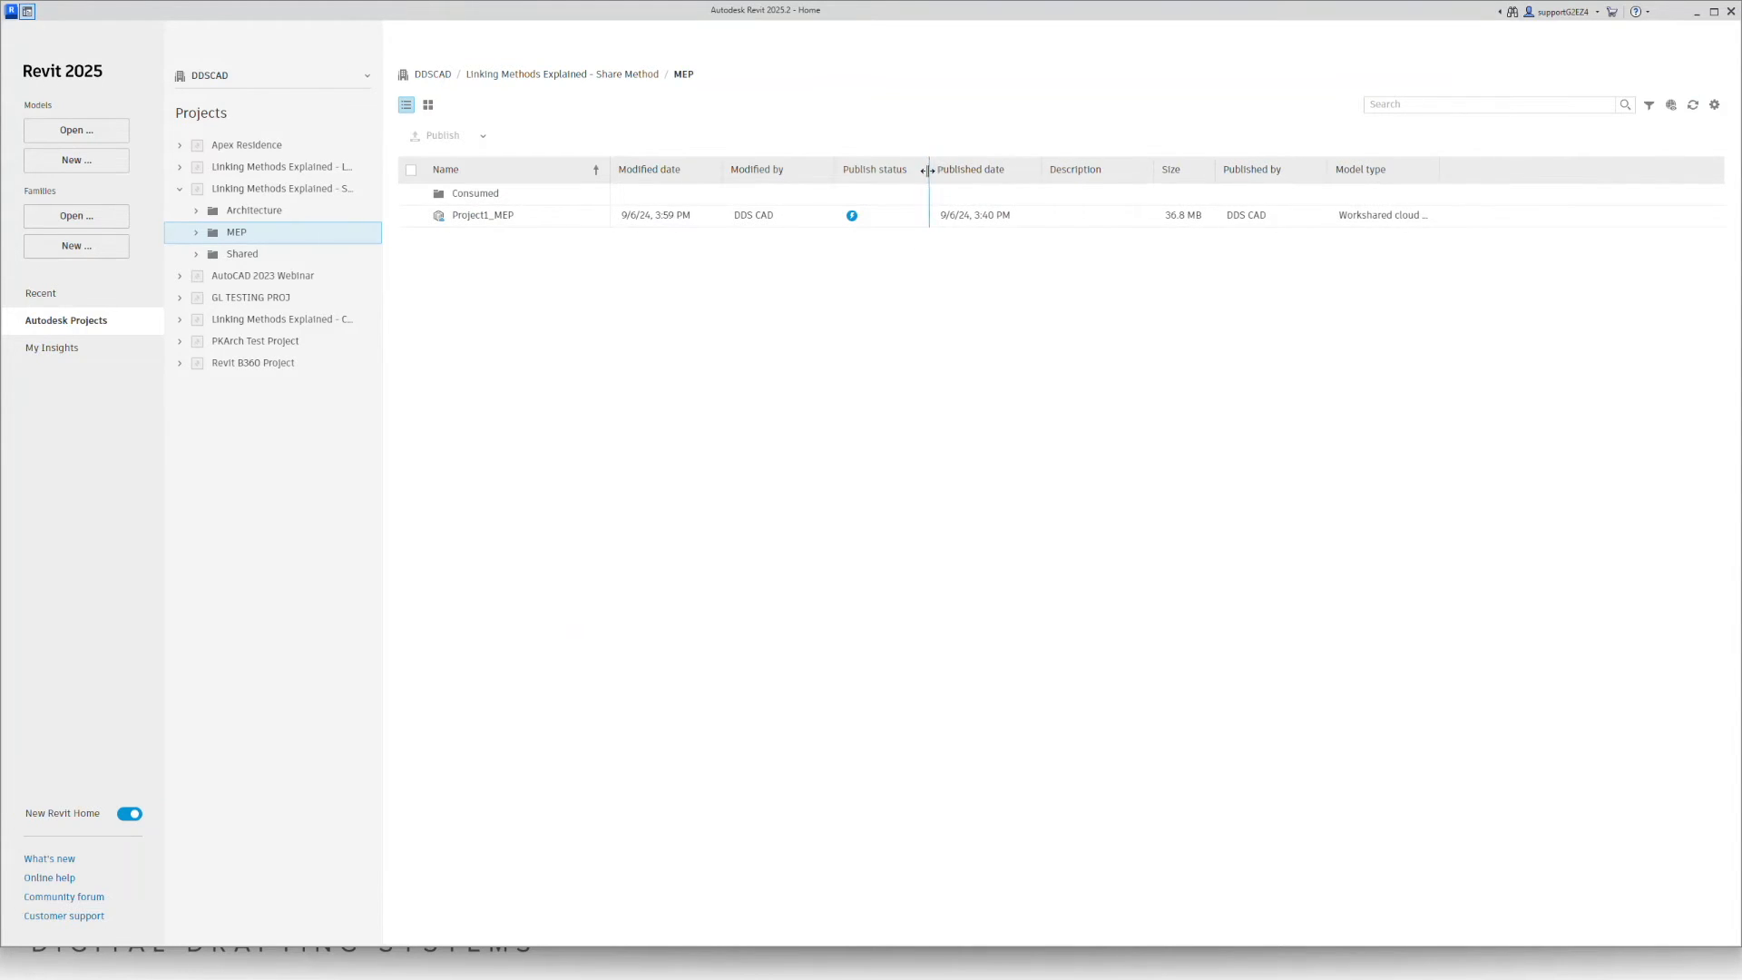
{"action": "mouse_move", "coordinate": [853, 218]}
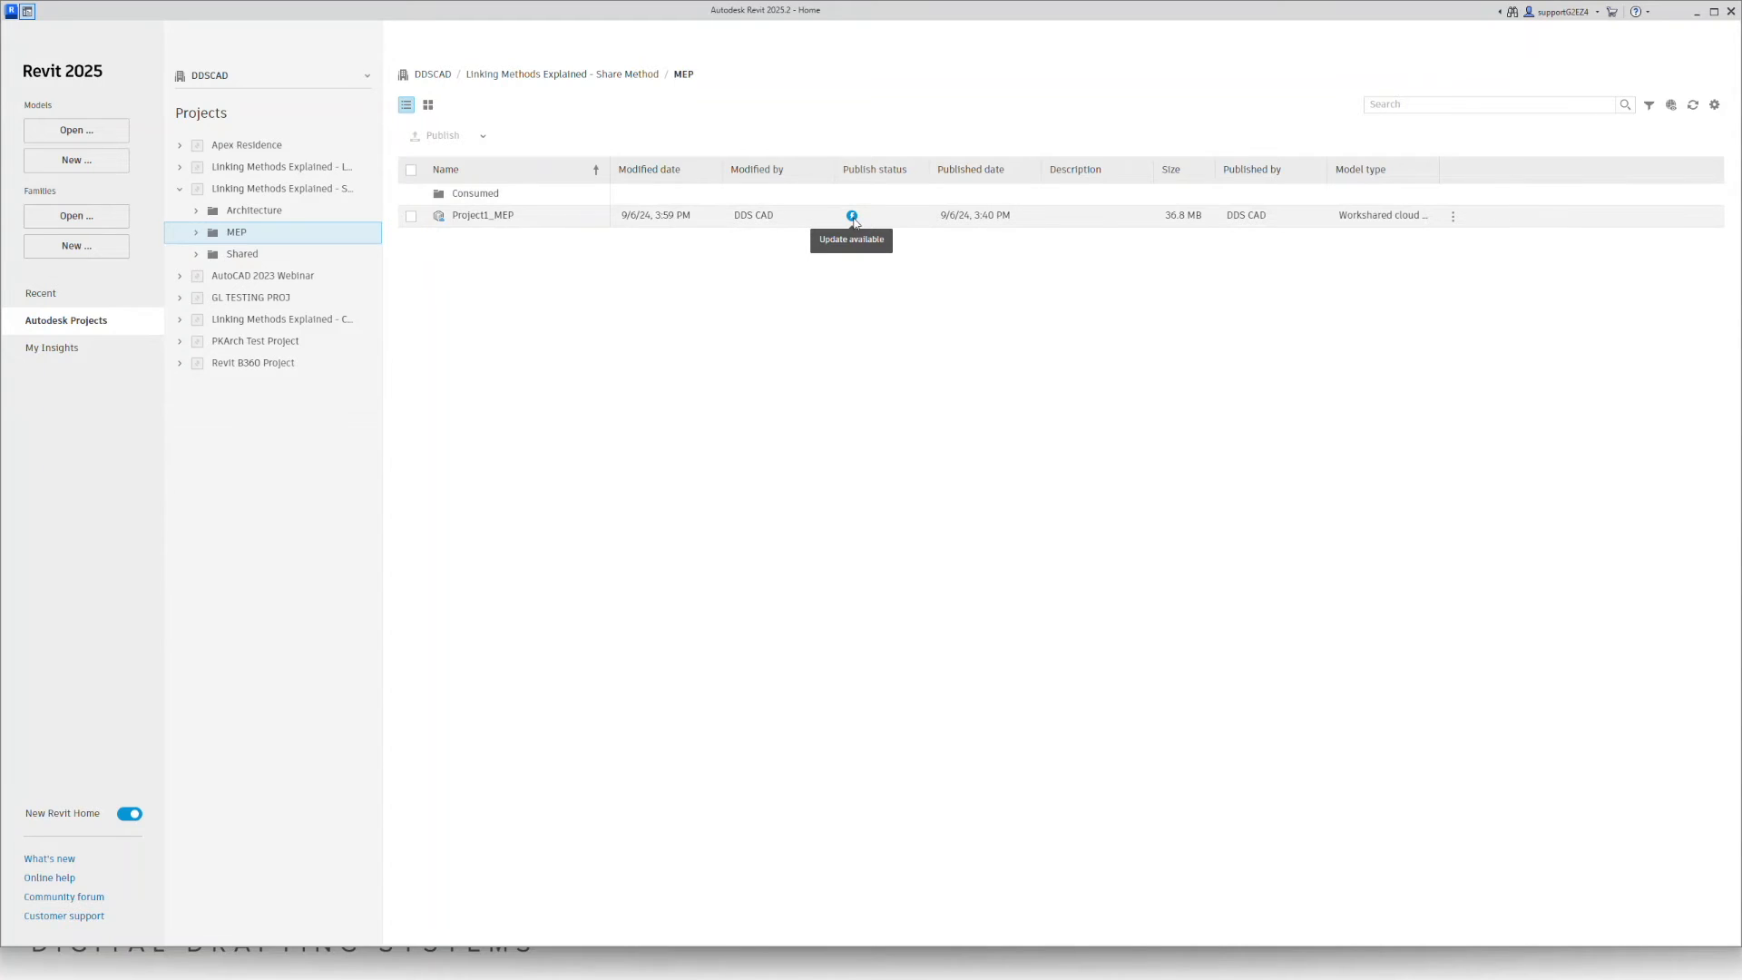
Publish the latest Project1_MEP to the cloud and switch to Autodesk Docs to check its version.
{"action": "left_click", "coordinate": [1454, 222]}
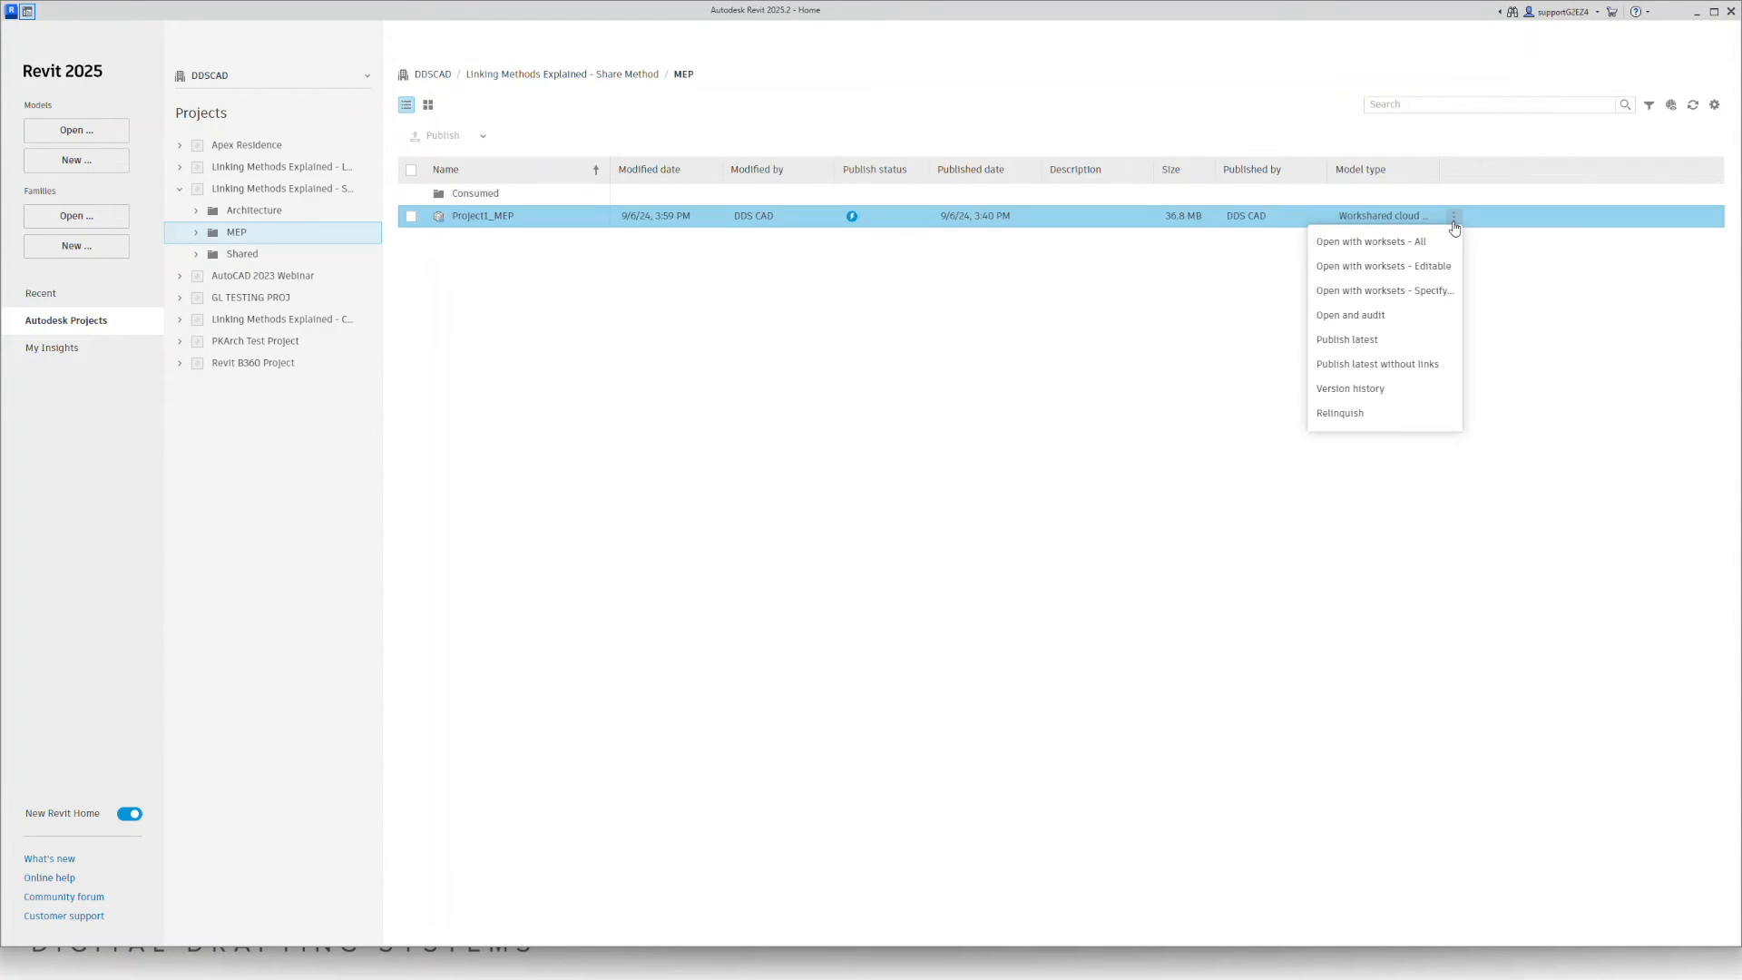
{"action": "left_click", "coordinate": [1357, 340]}
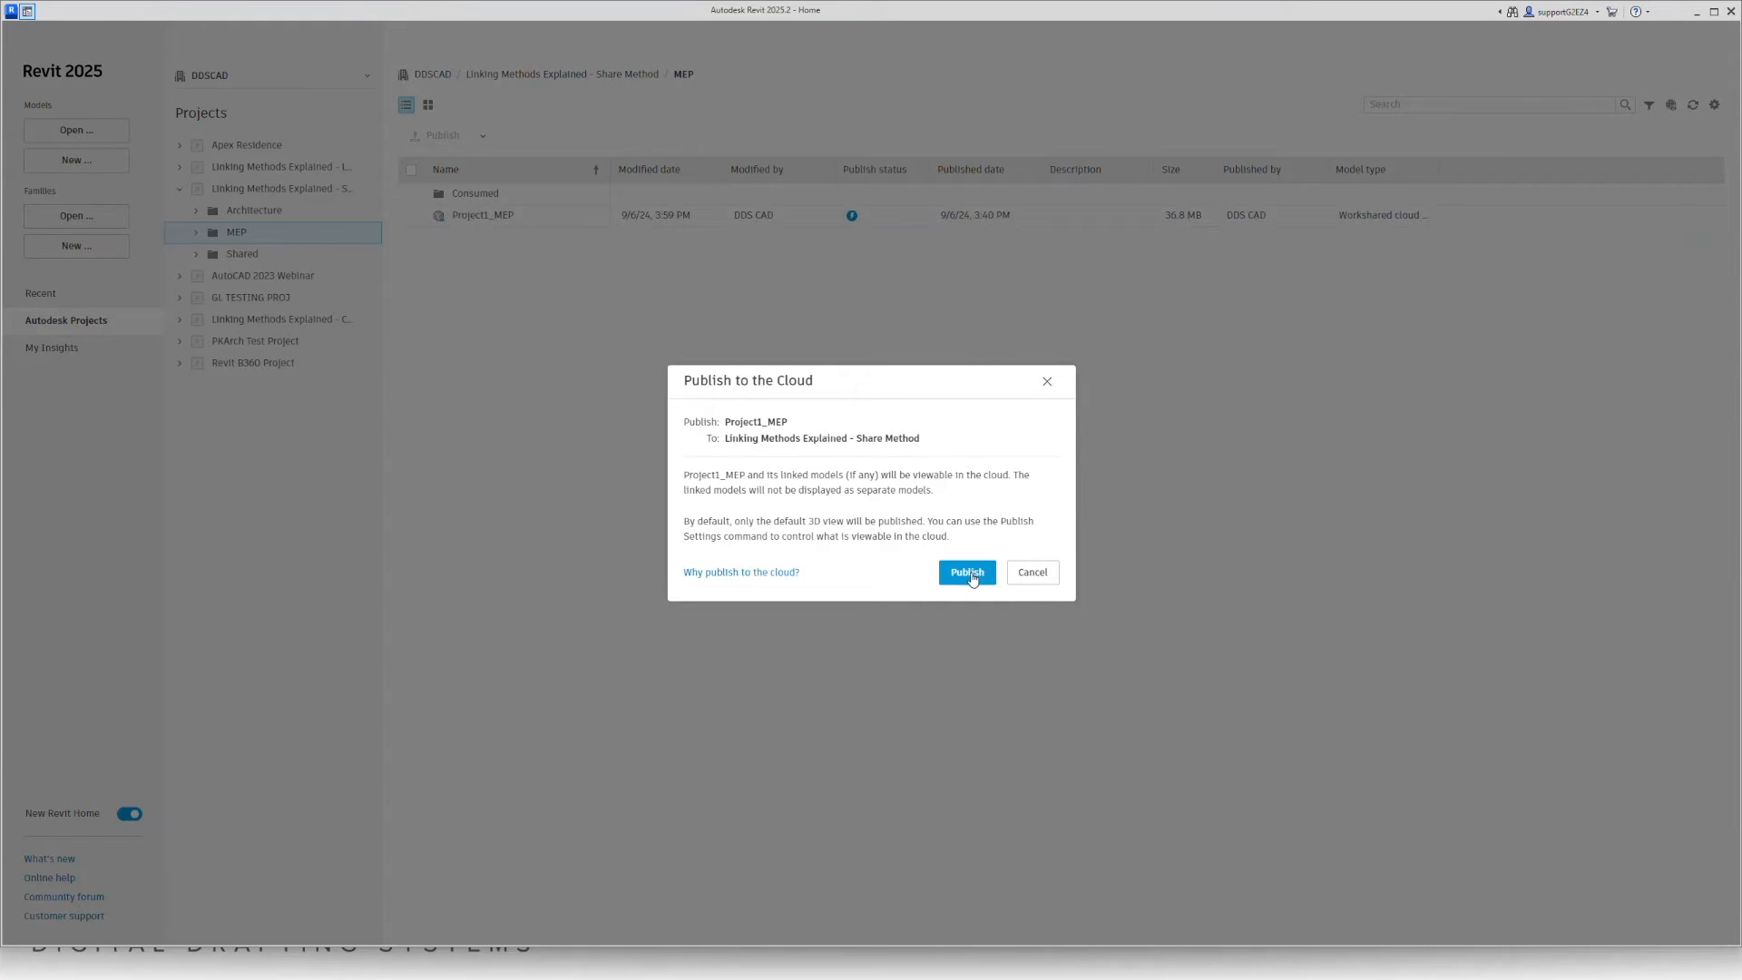
{"action": "left_click", "coordinate": [968, 573]}
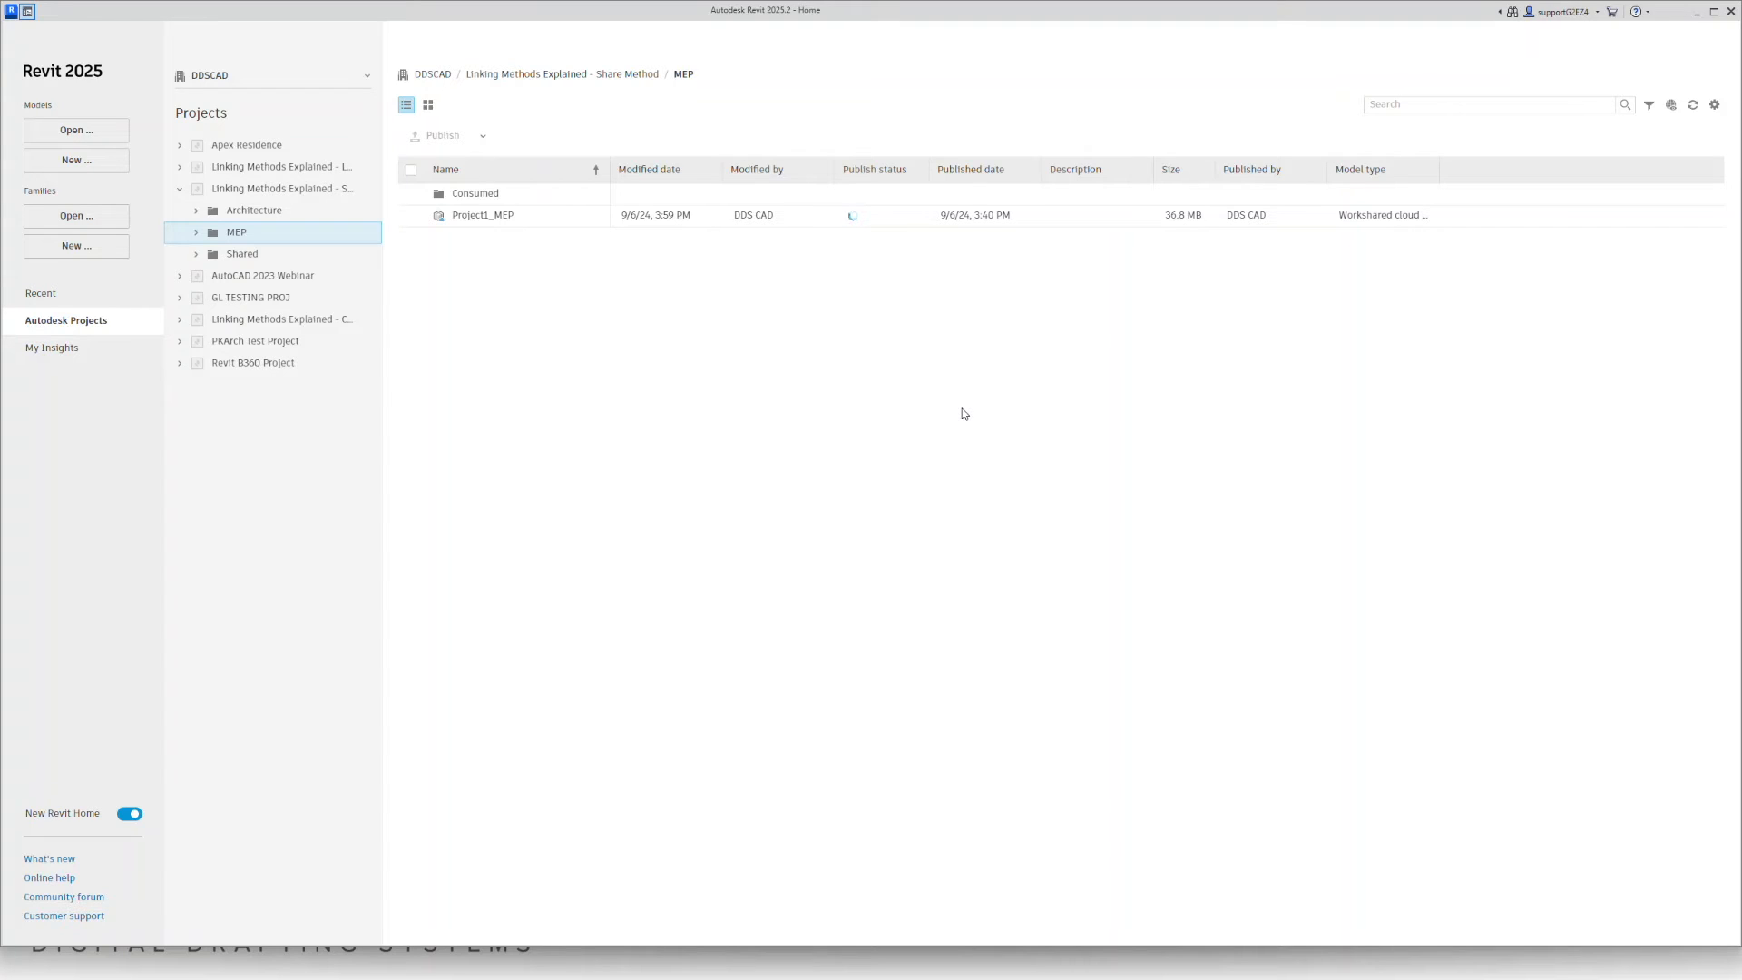
{"action": "key", "text": "alt+Tab"}
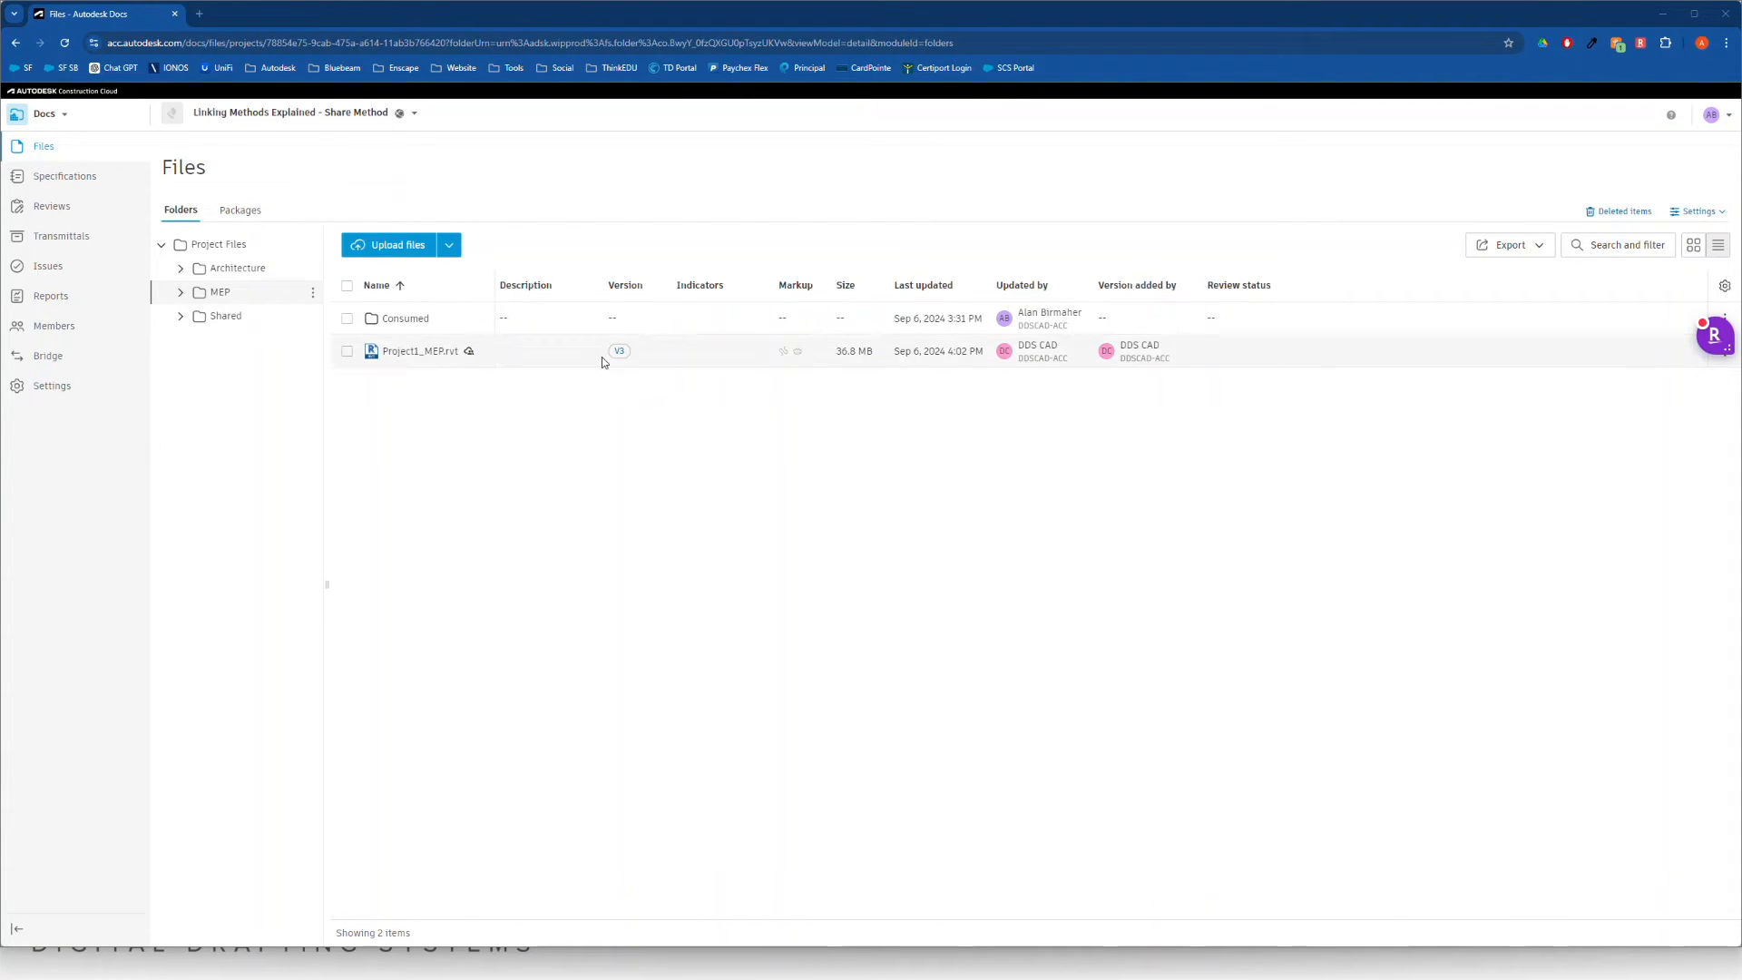
Inspect the published Project1_MEP.rvt in the viewer, close it and switch to Design Collaboration to view the project timeline.
{"action": "left_click", "coordinate": [461, 345]}
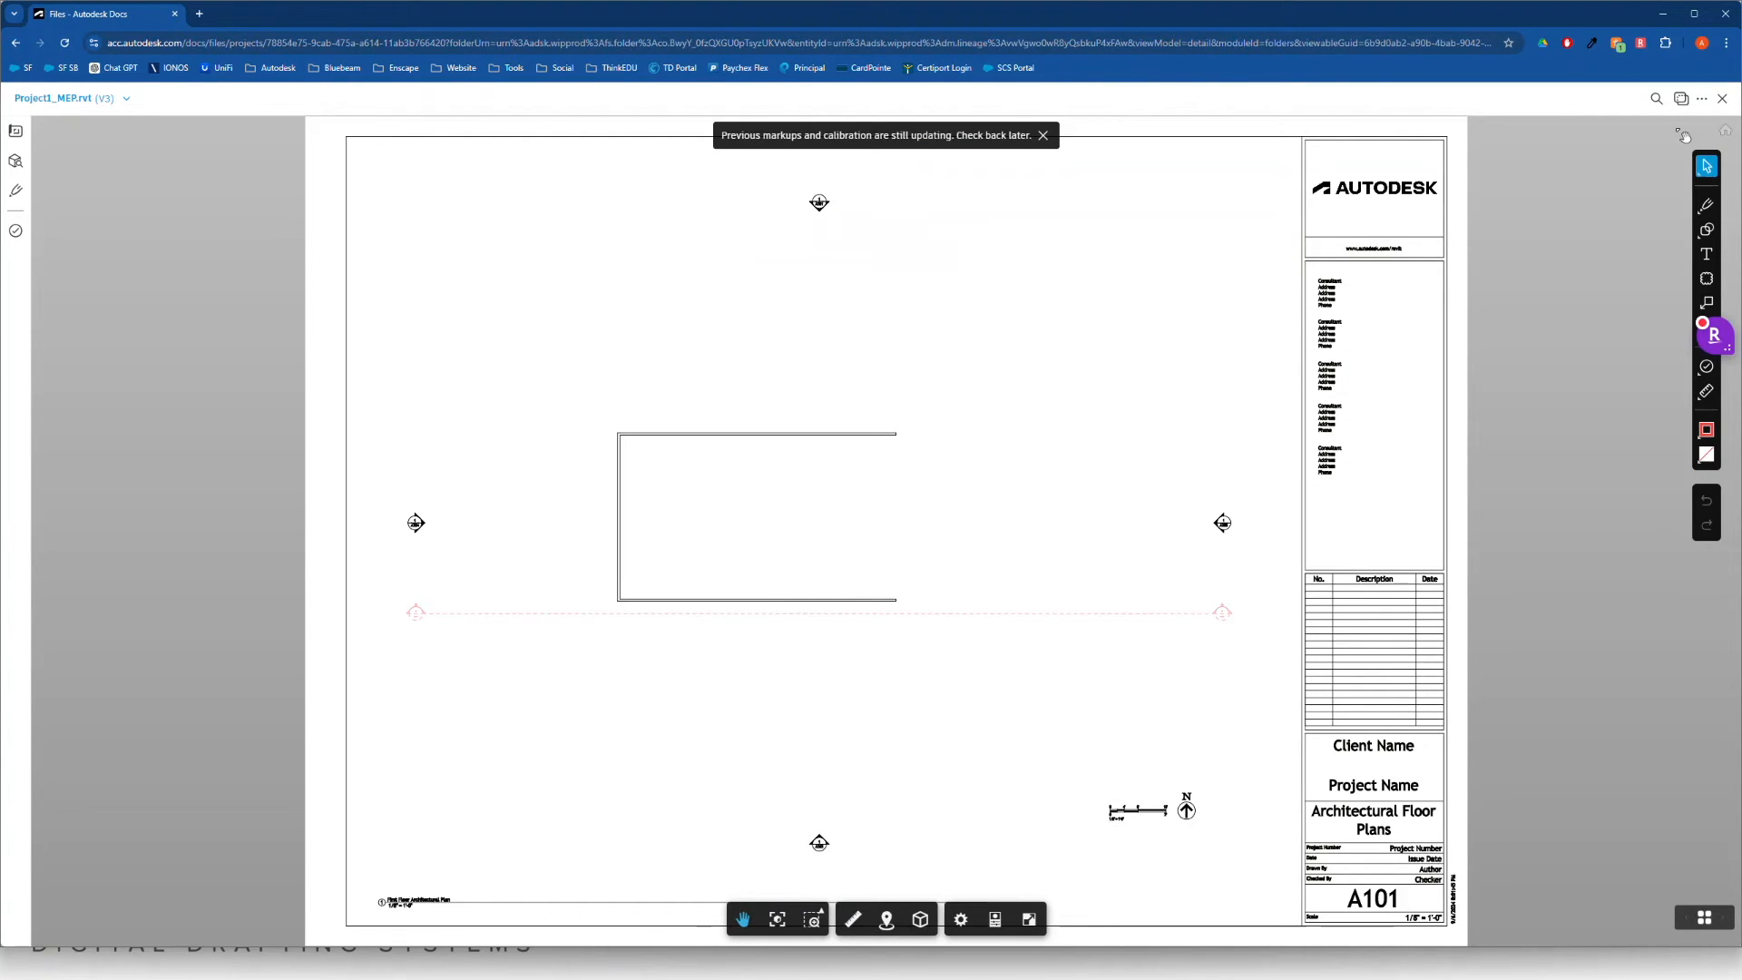
{"action": "left_click", "coordinate": [1722, 98]}
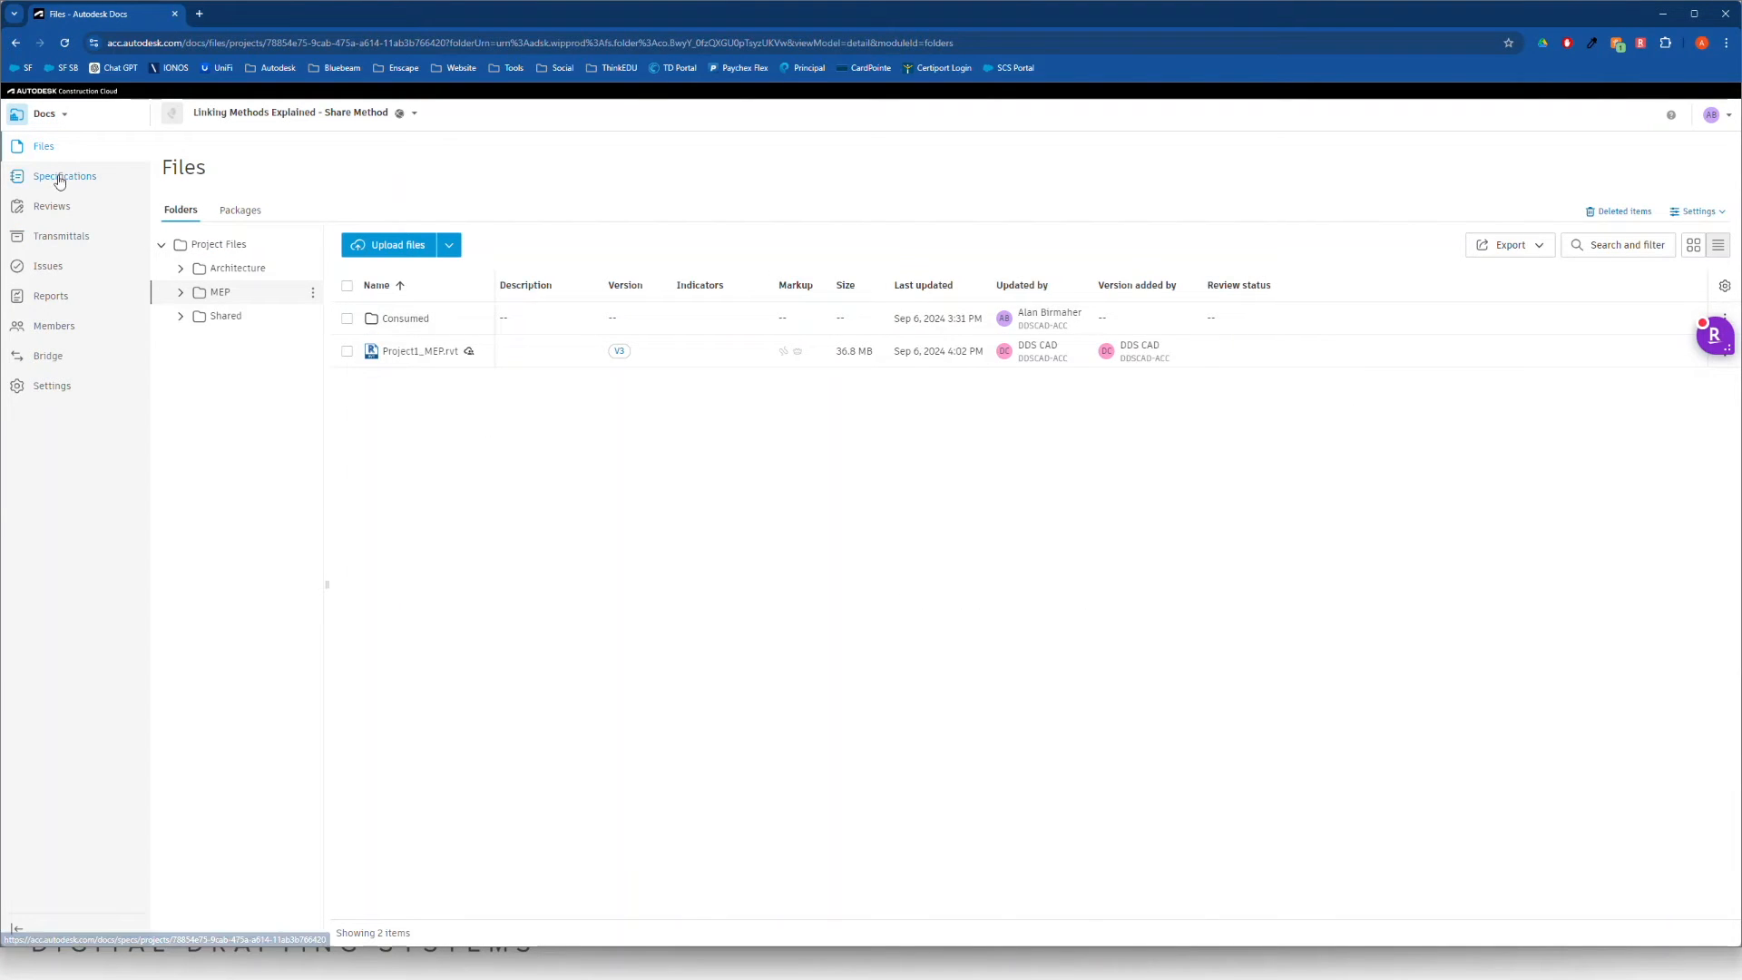
{"action": "left_click", "coordinate": [36, 115]}
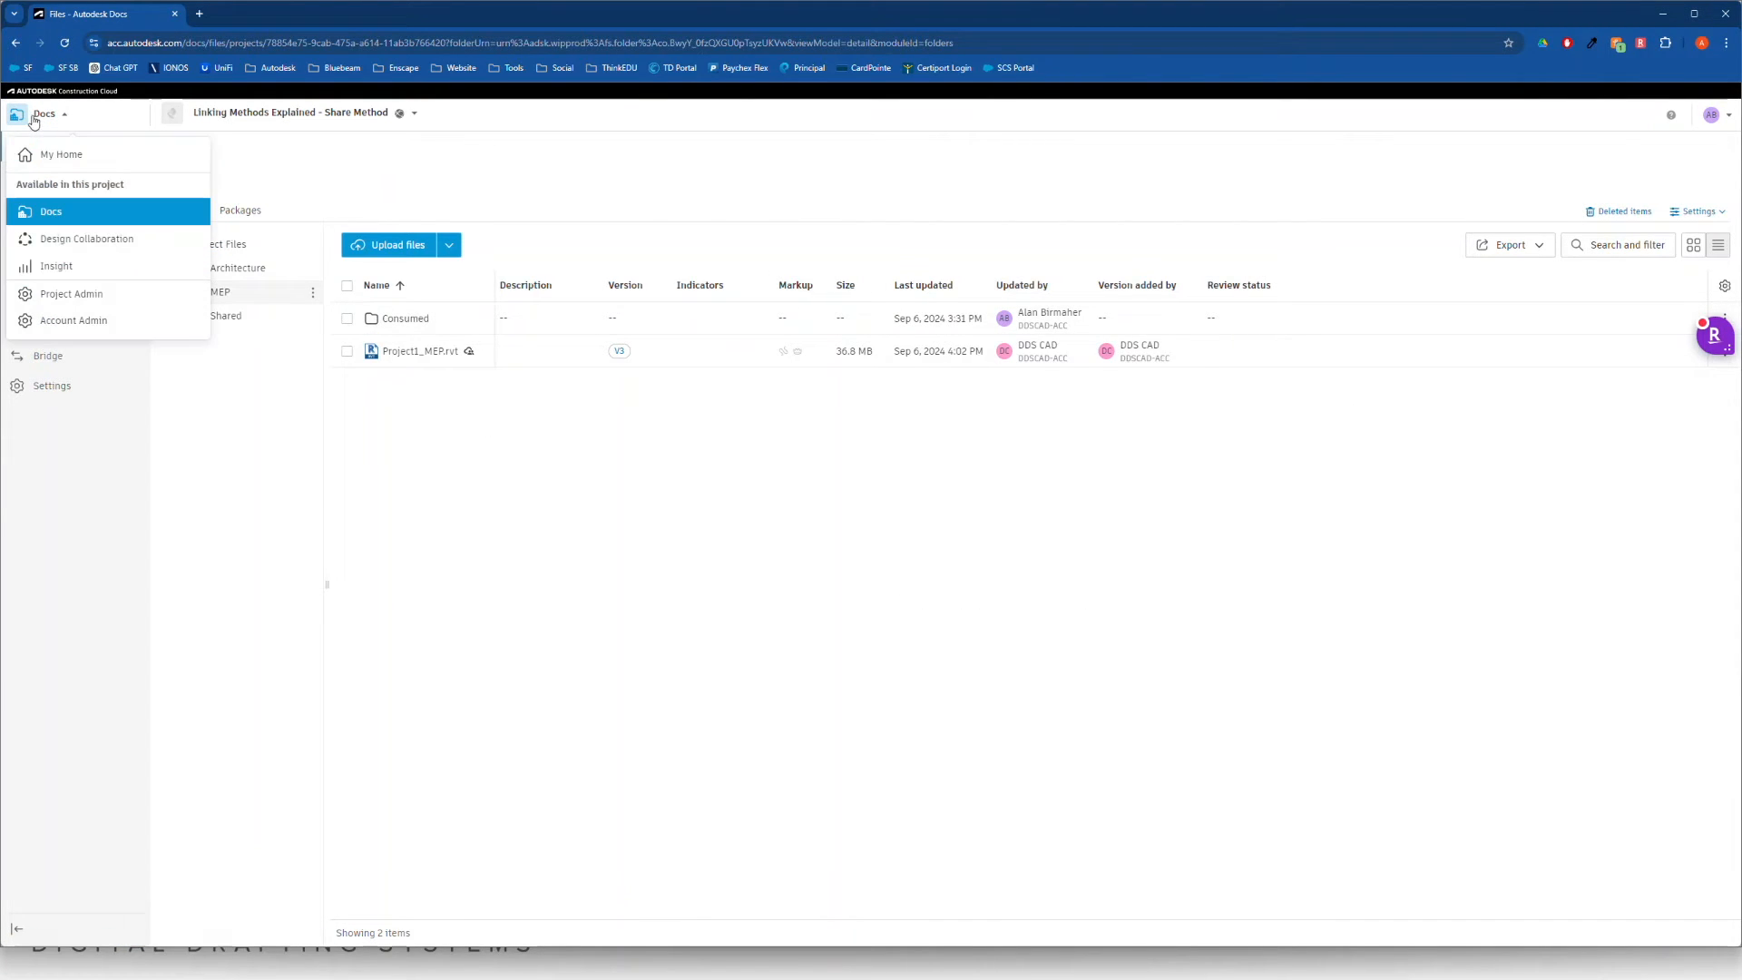
{"action": "left_click", "coordinate": [64, 242]}
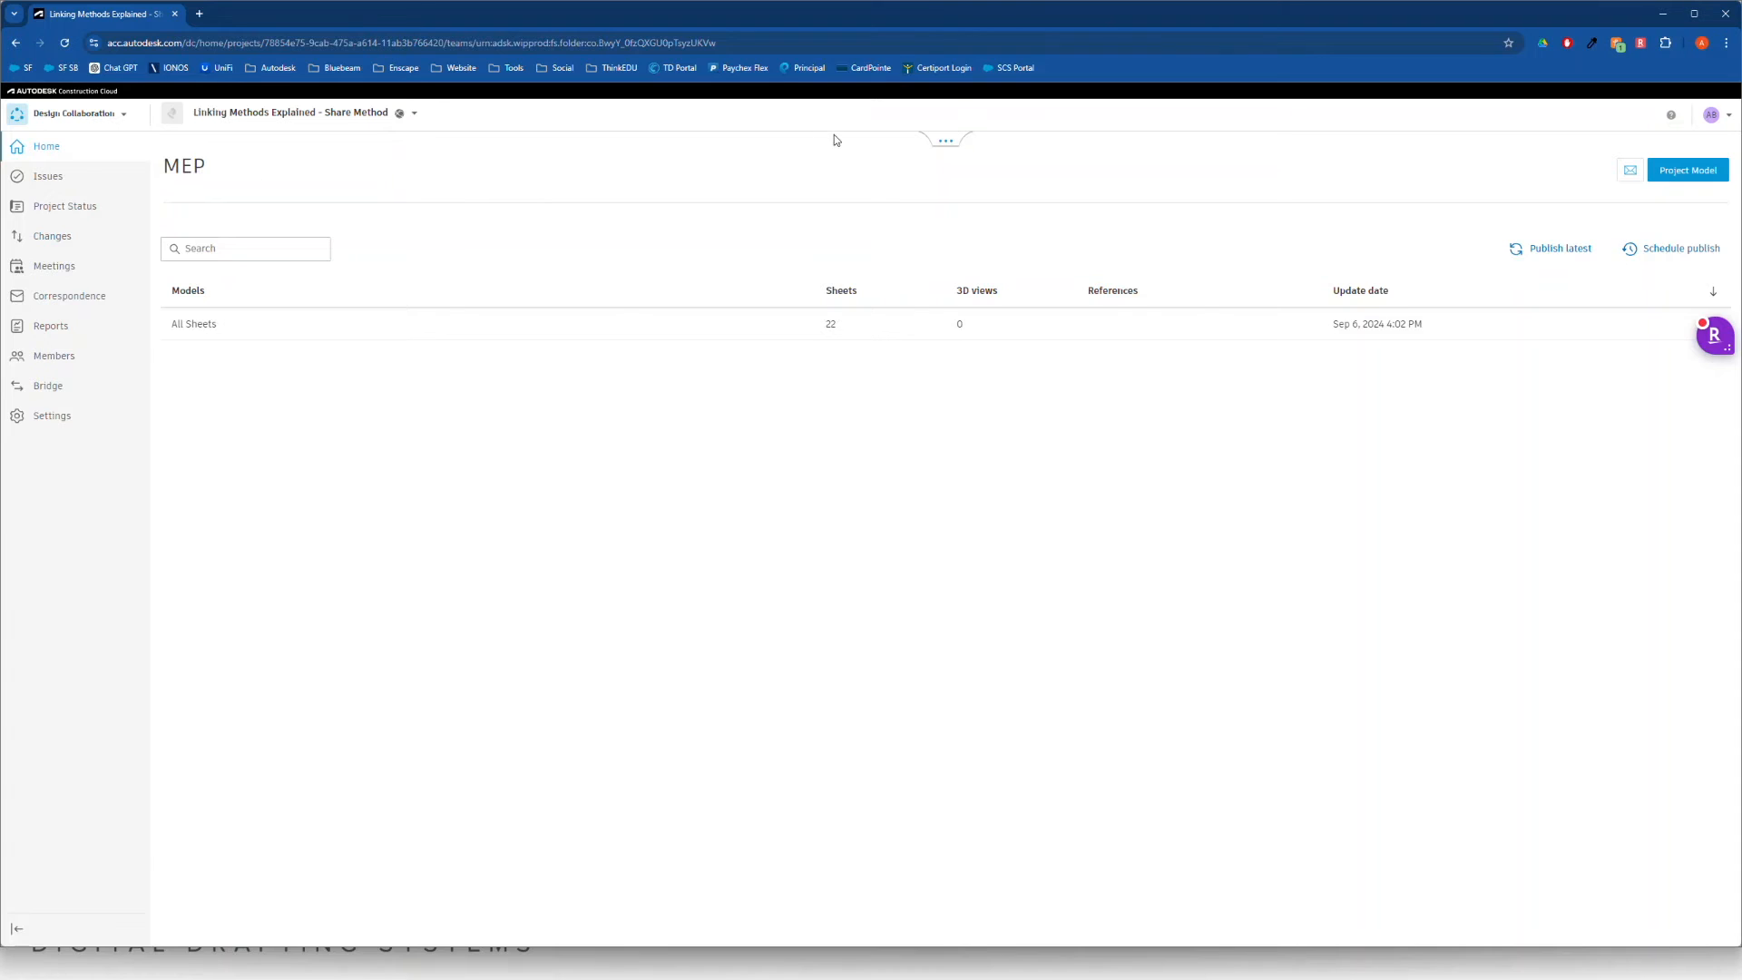
{"action": "left_click", "coordinate": [948, 145]}
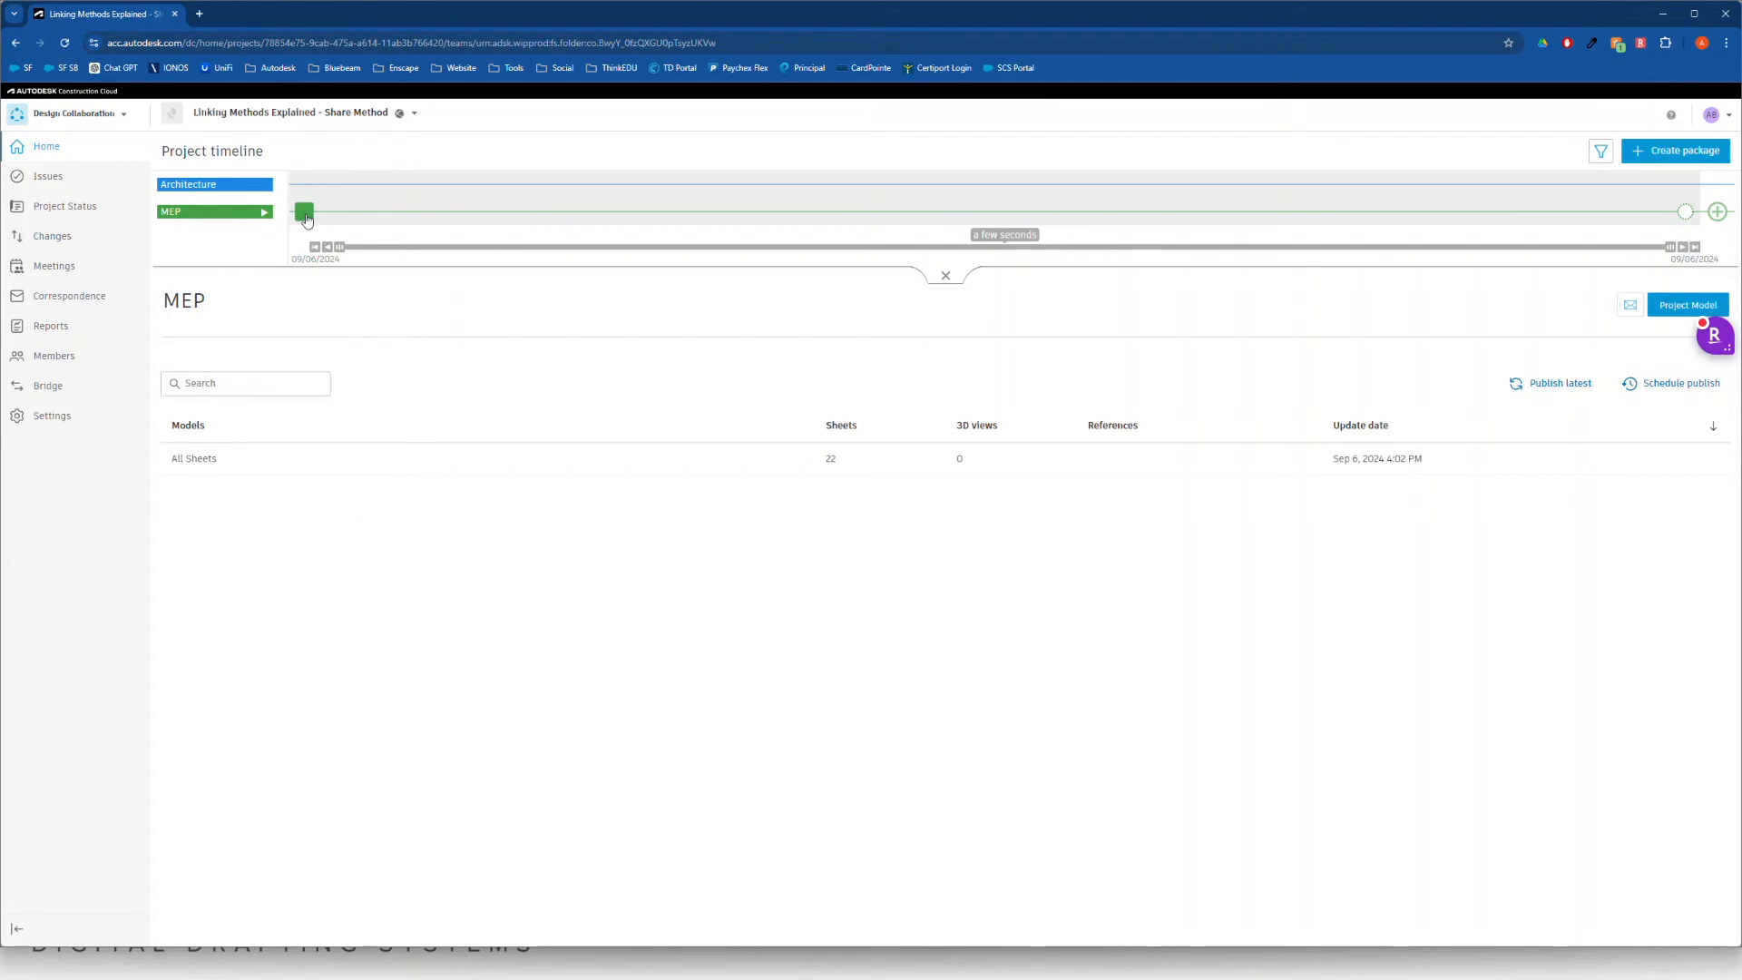
{"action": "mouse_move", "coordinate": [306, 220]}
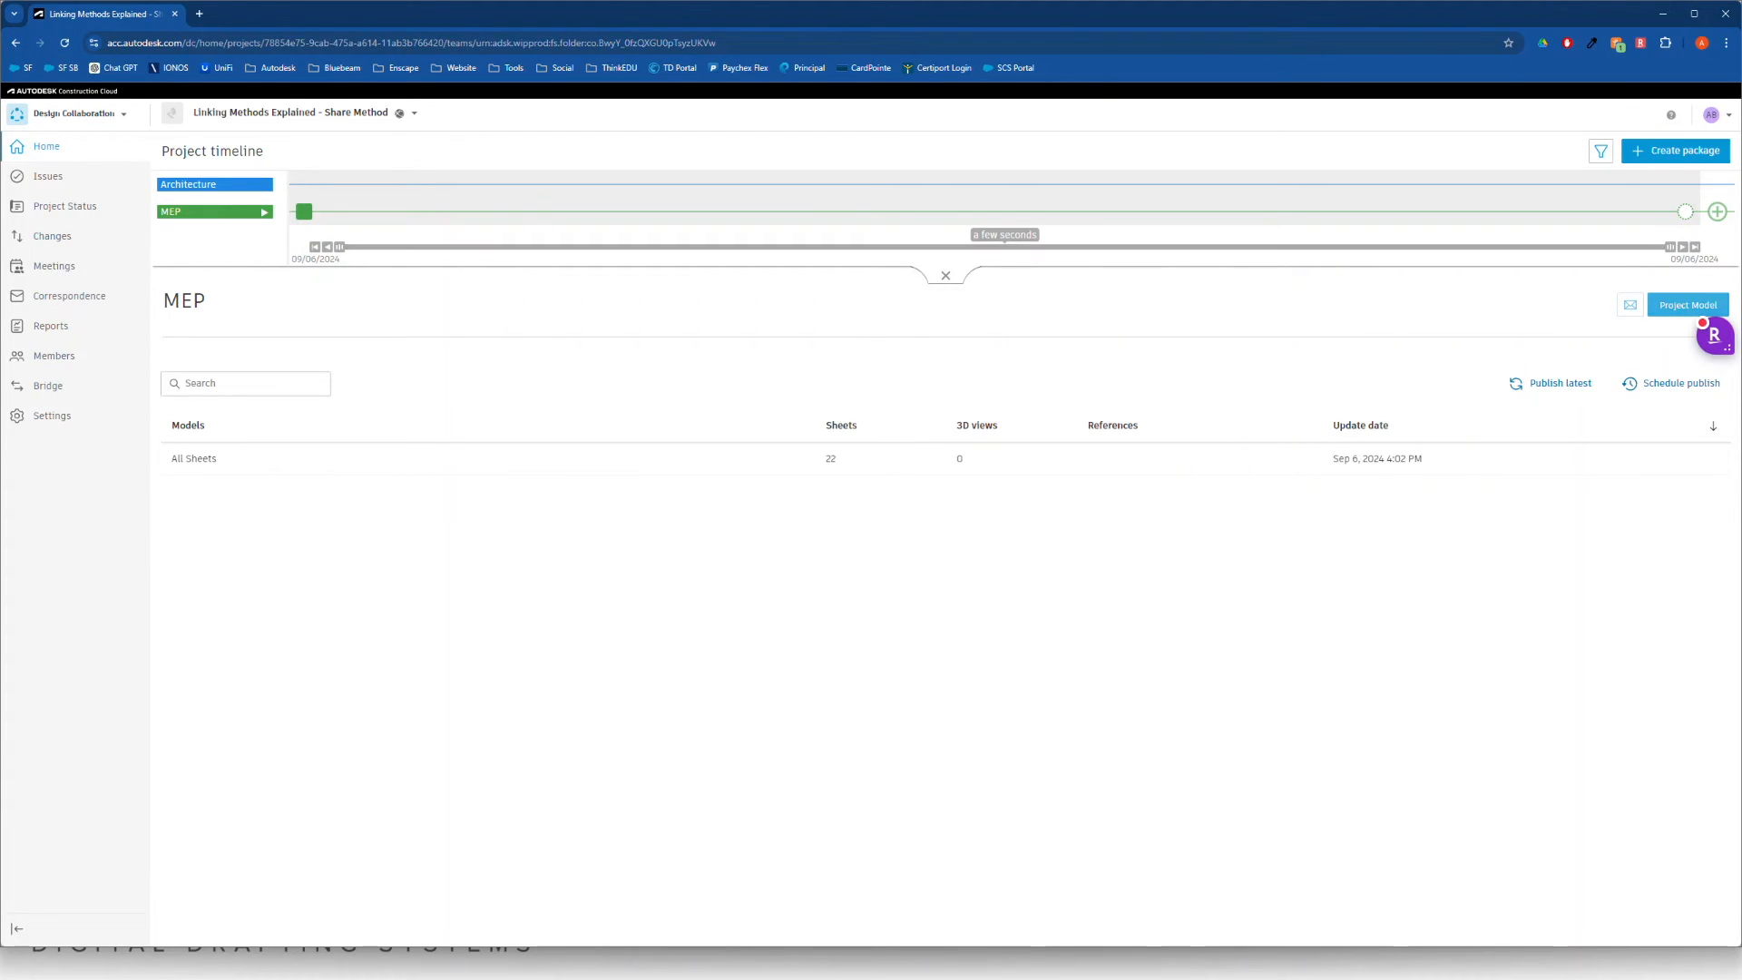
Create a new package on the MEP team's timeline, include the All Sheets set and save it.
{"action": "left_click", "coordinate": [1716, 211]}
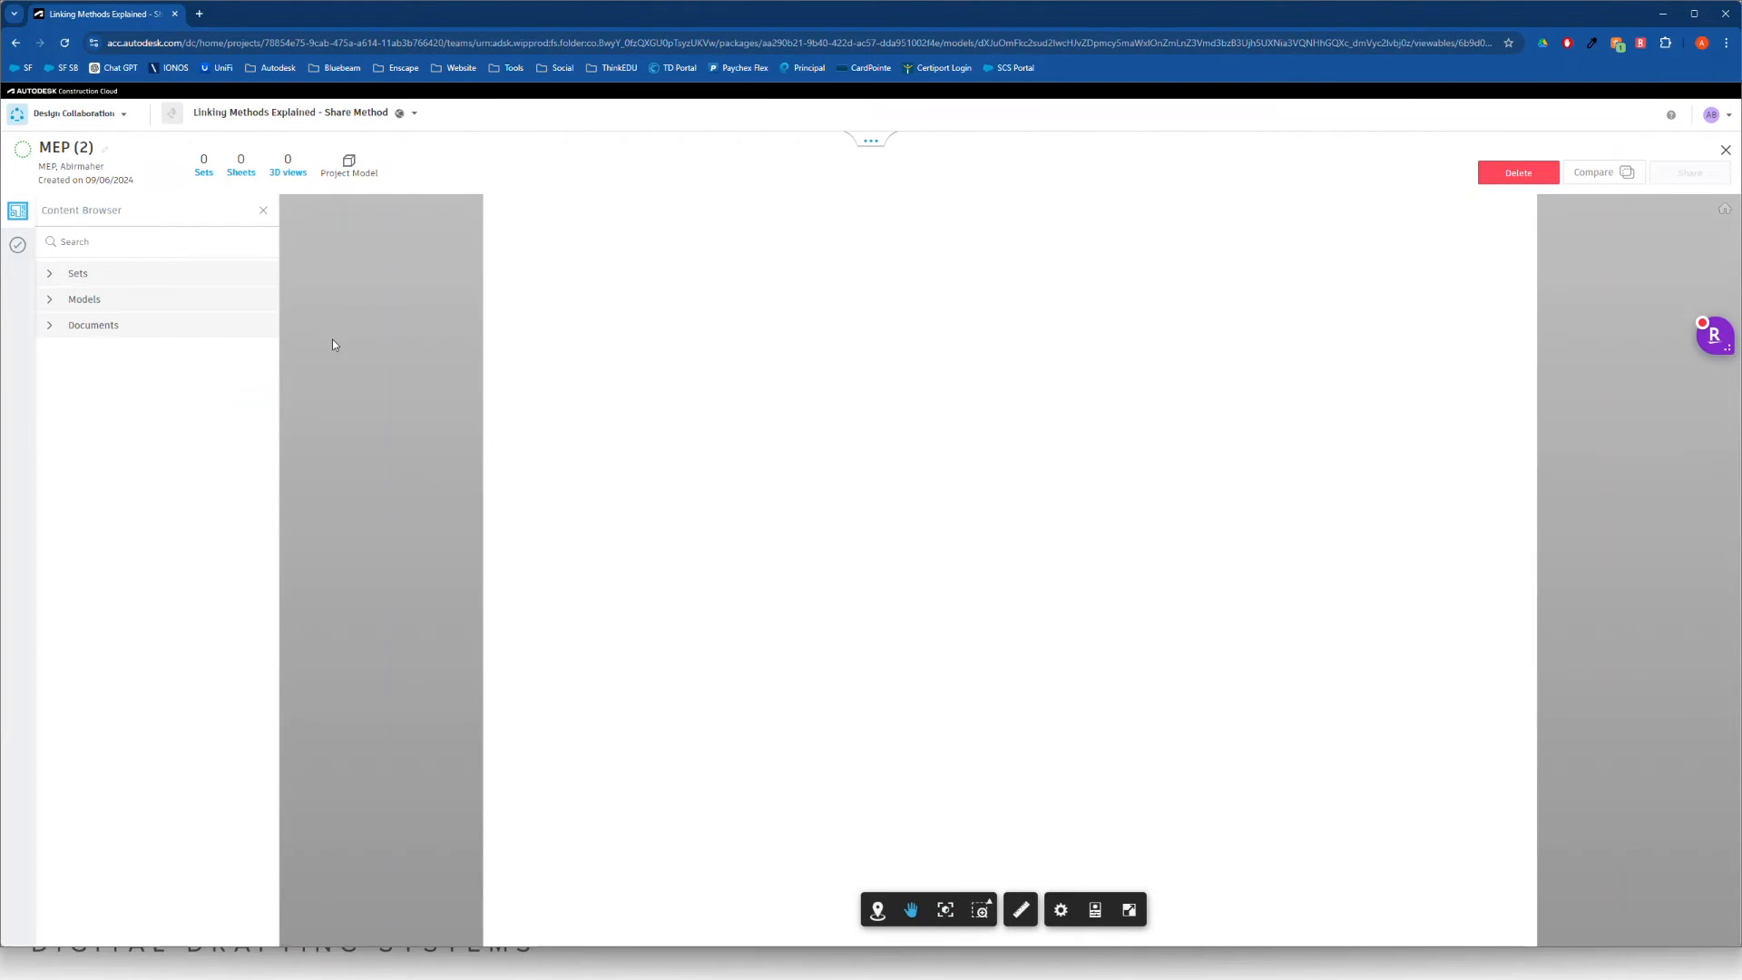
{"action": "left_click", "coordinate": [67, 275]}
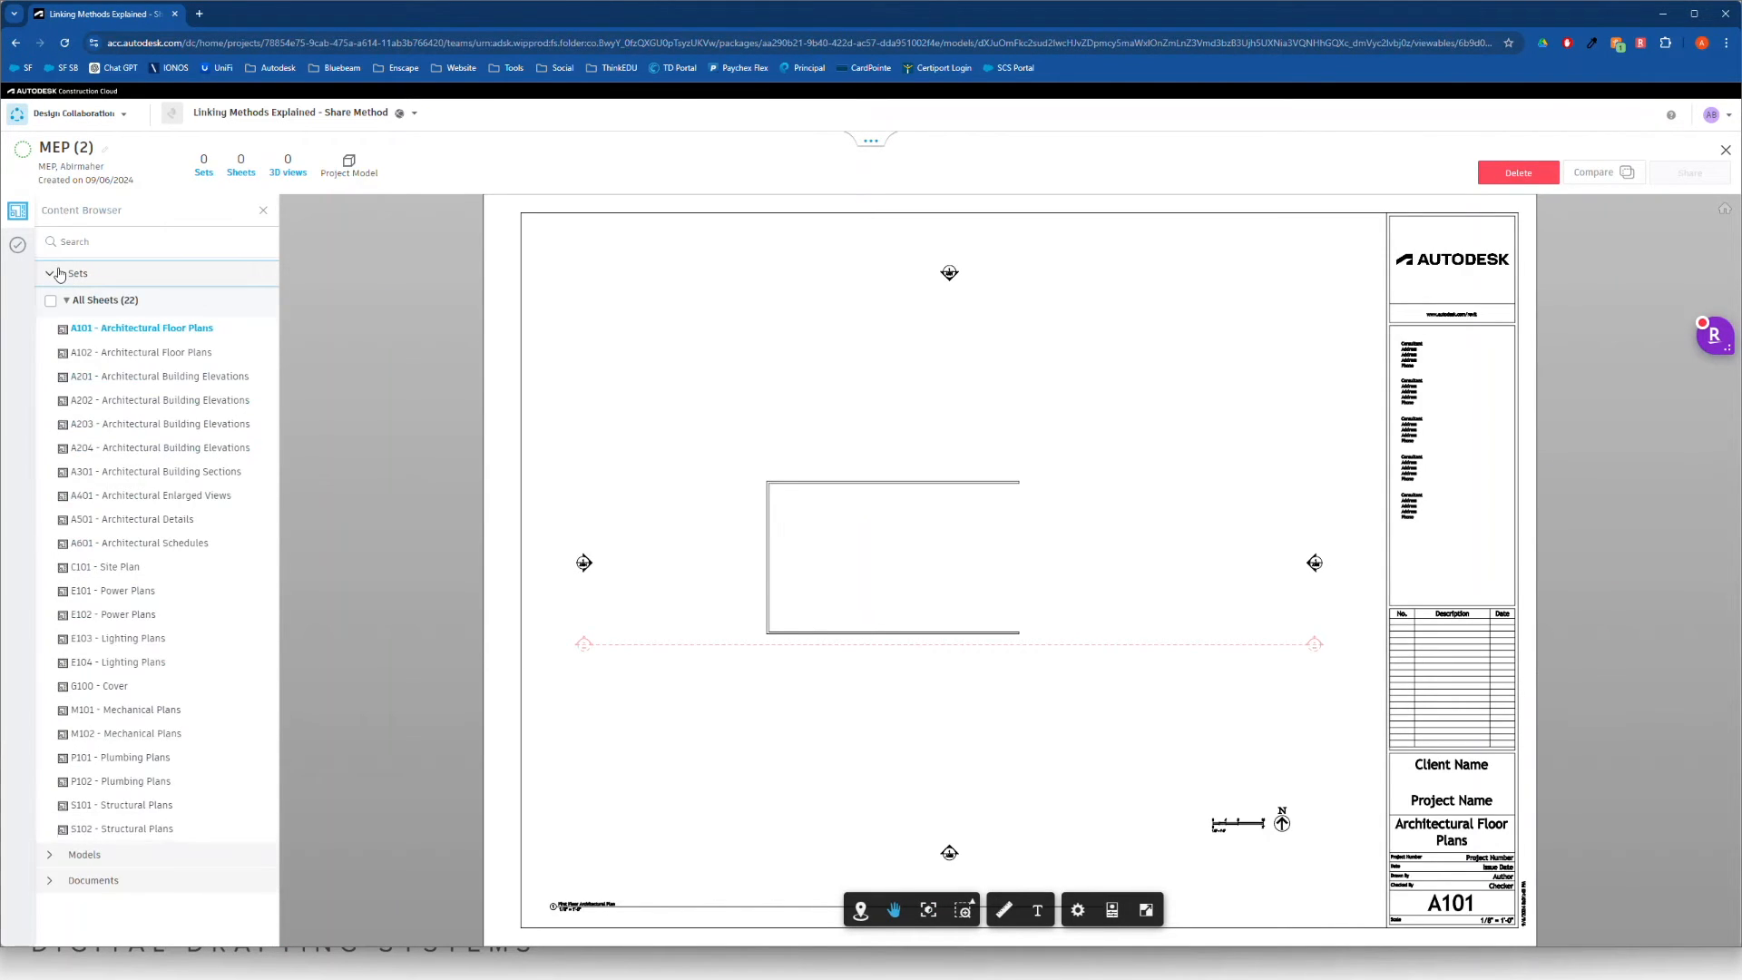
{"action": "left_click", "coordinate": [50, 304]}
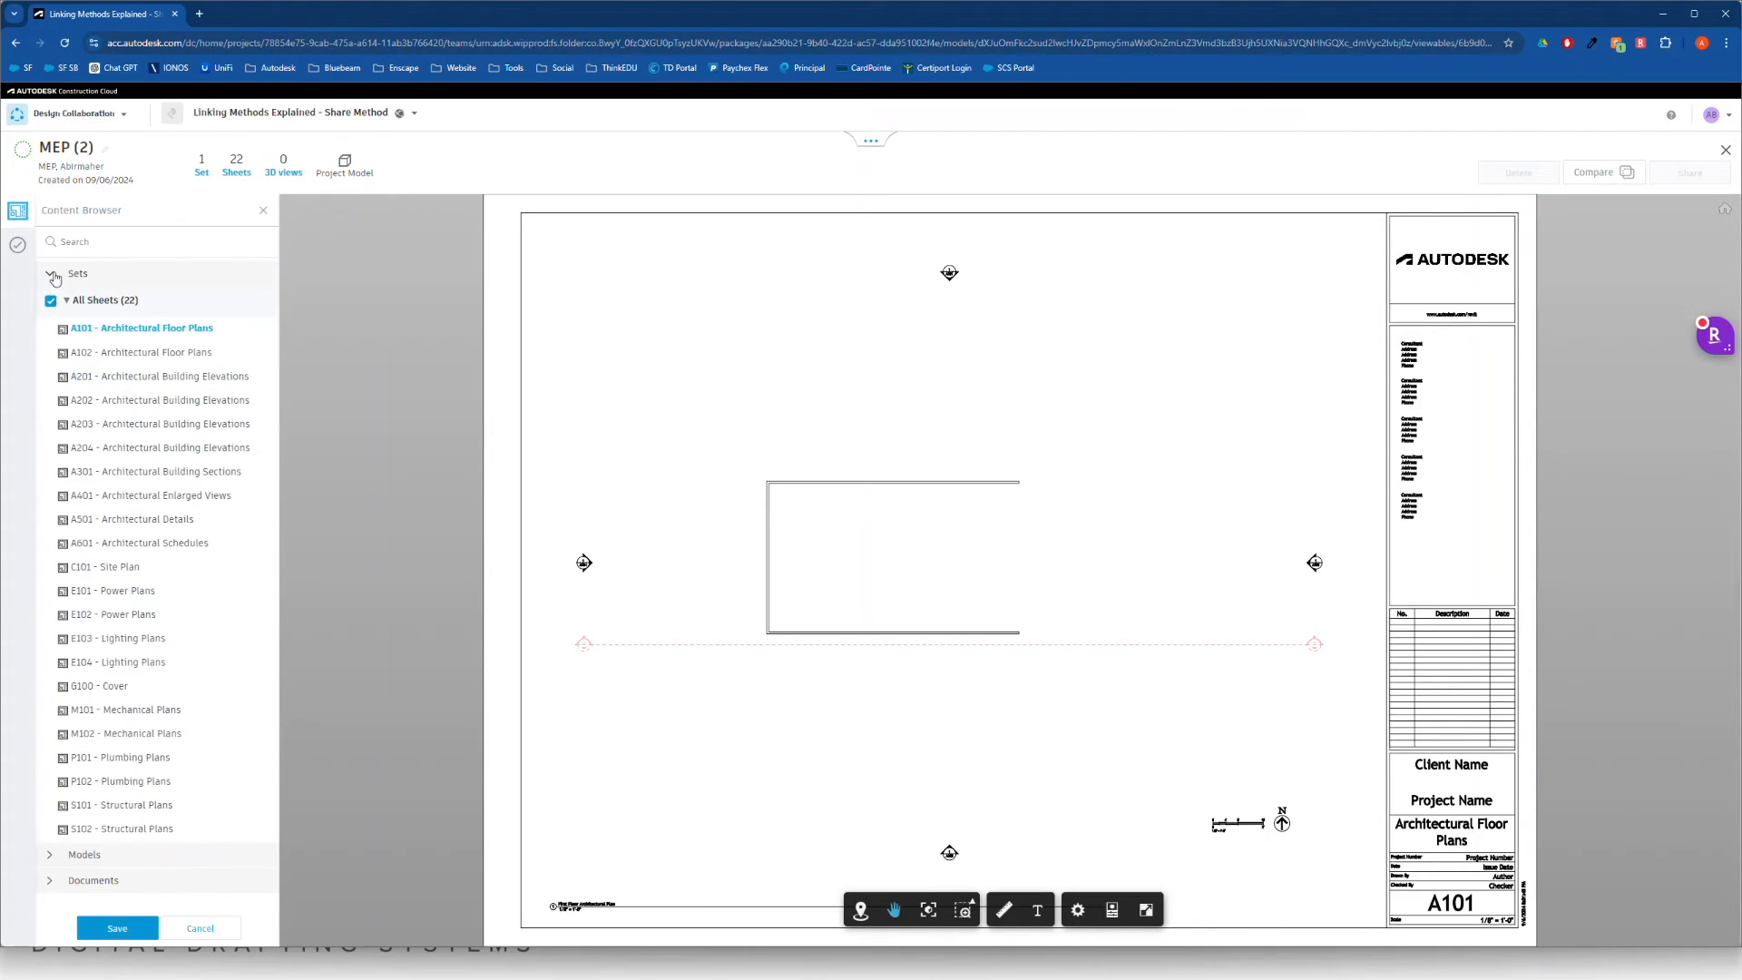
{"action": "left_click", "coordinate": [52, 273]}
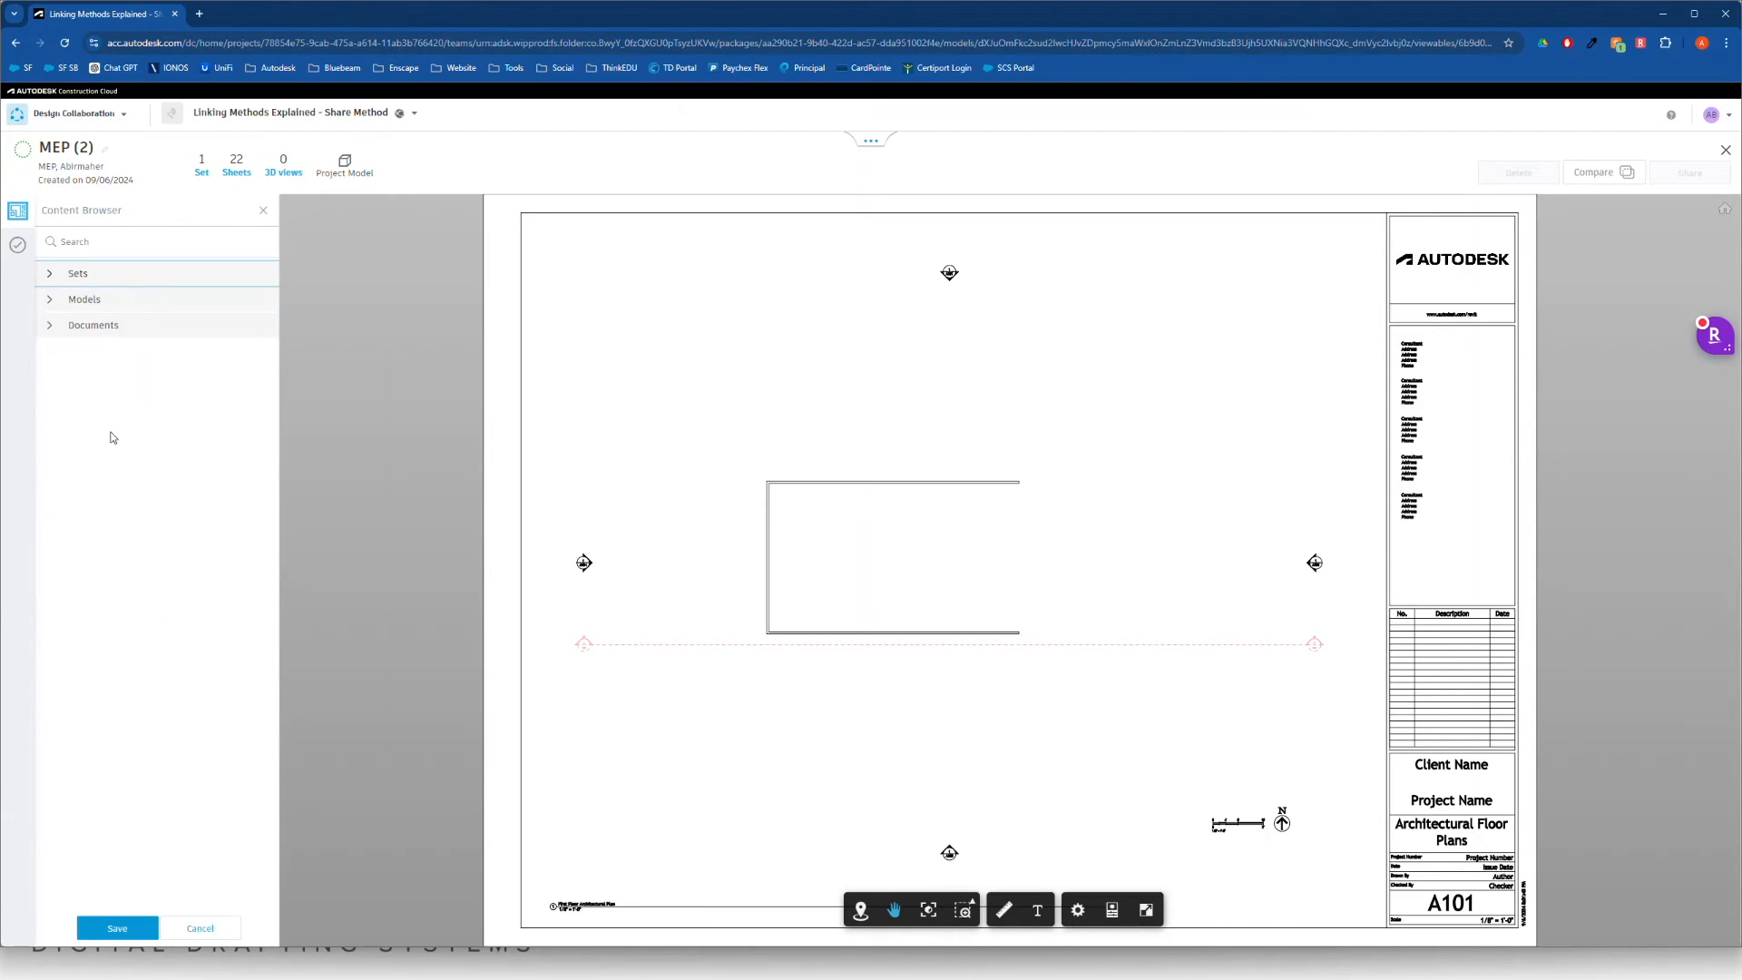
{"action": "left_click", "coordinate": [51, 300]}
{"action": "left_click", "coordinate": [51, 300]}
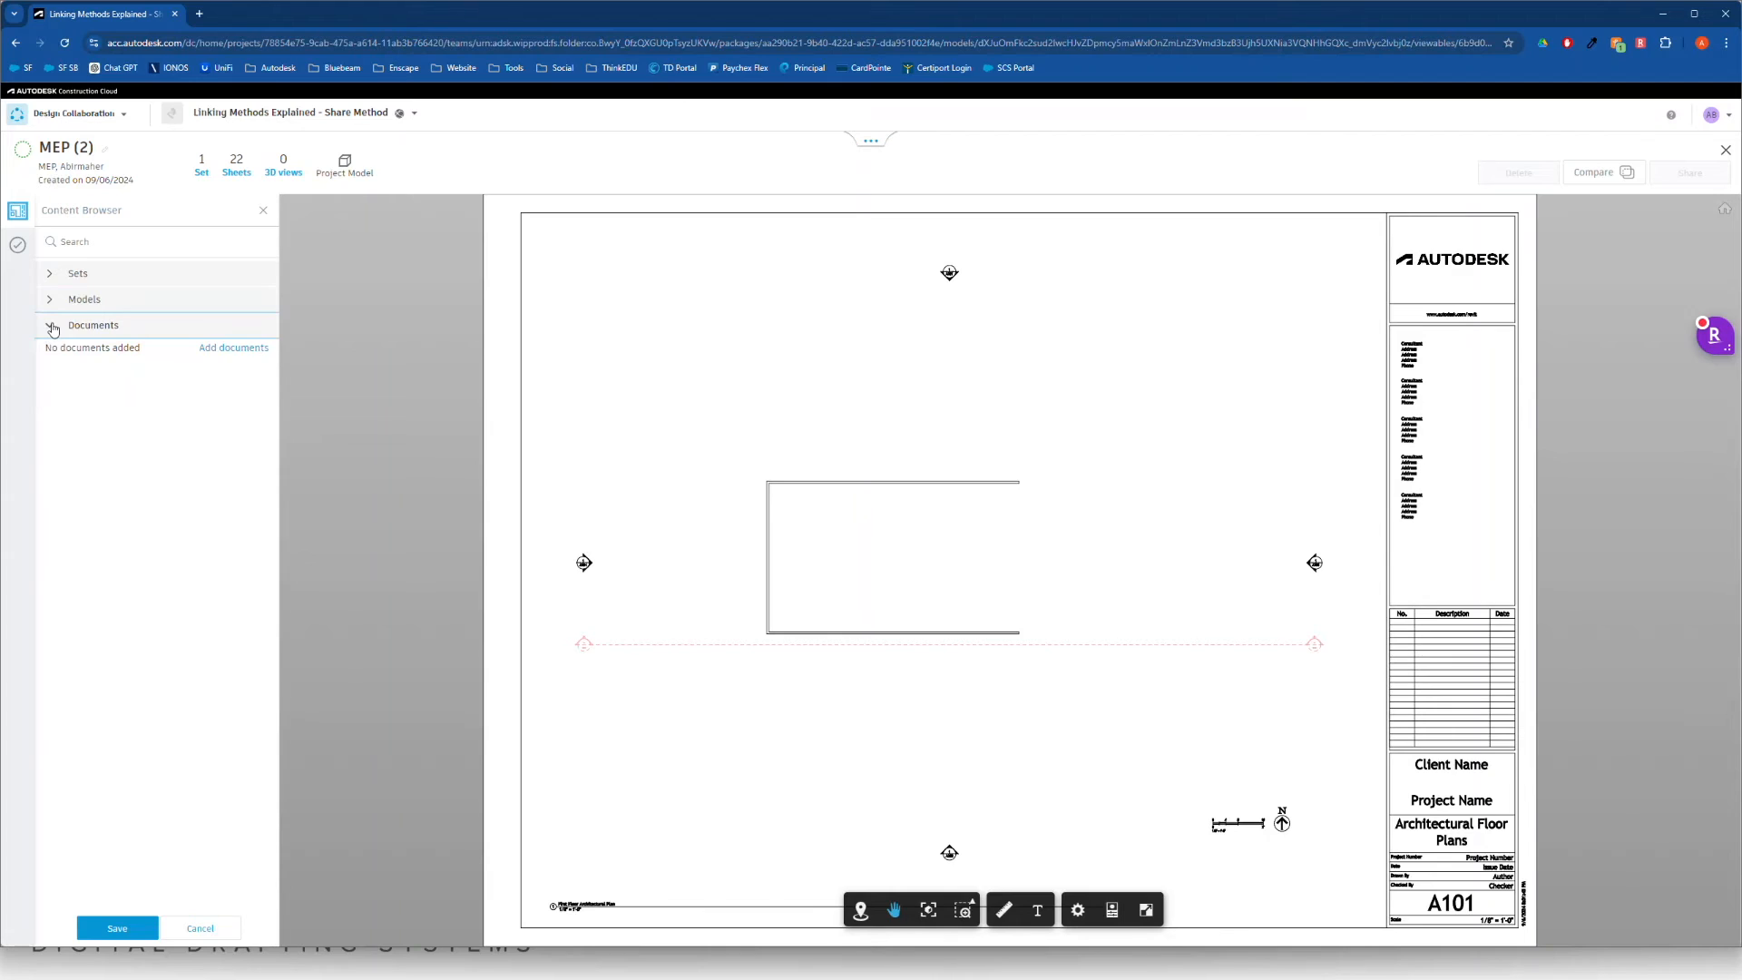
{"action": "left_click", "coordinate": [152, 926]}
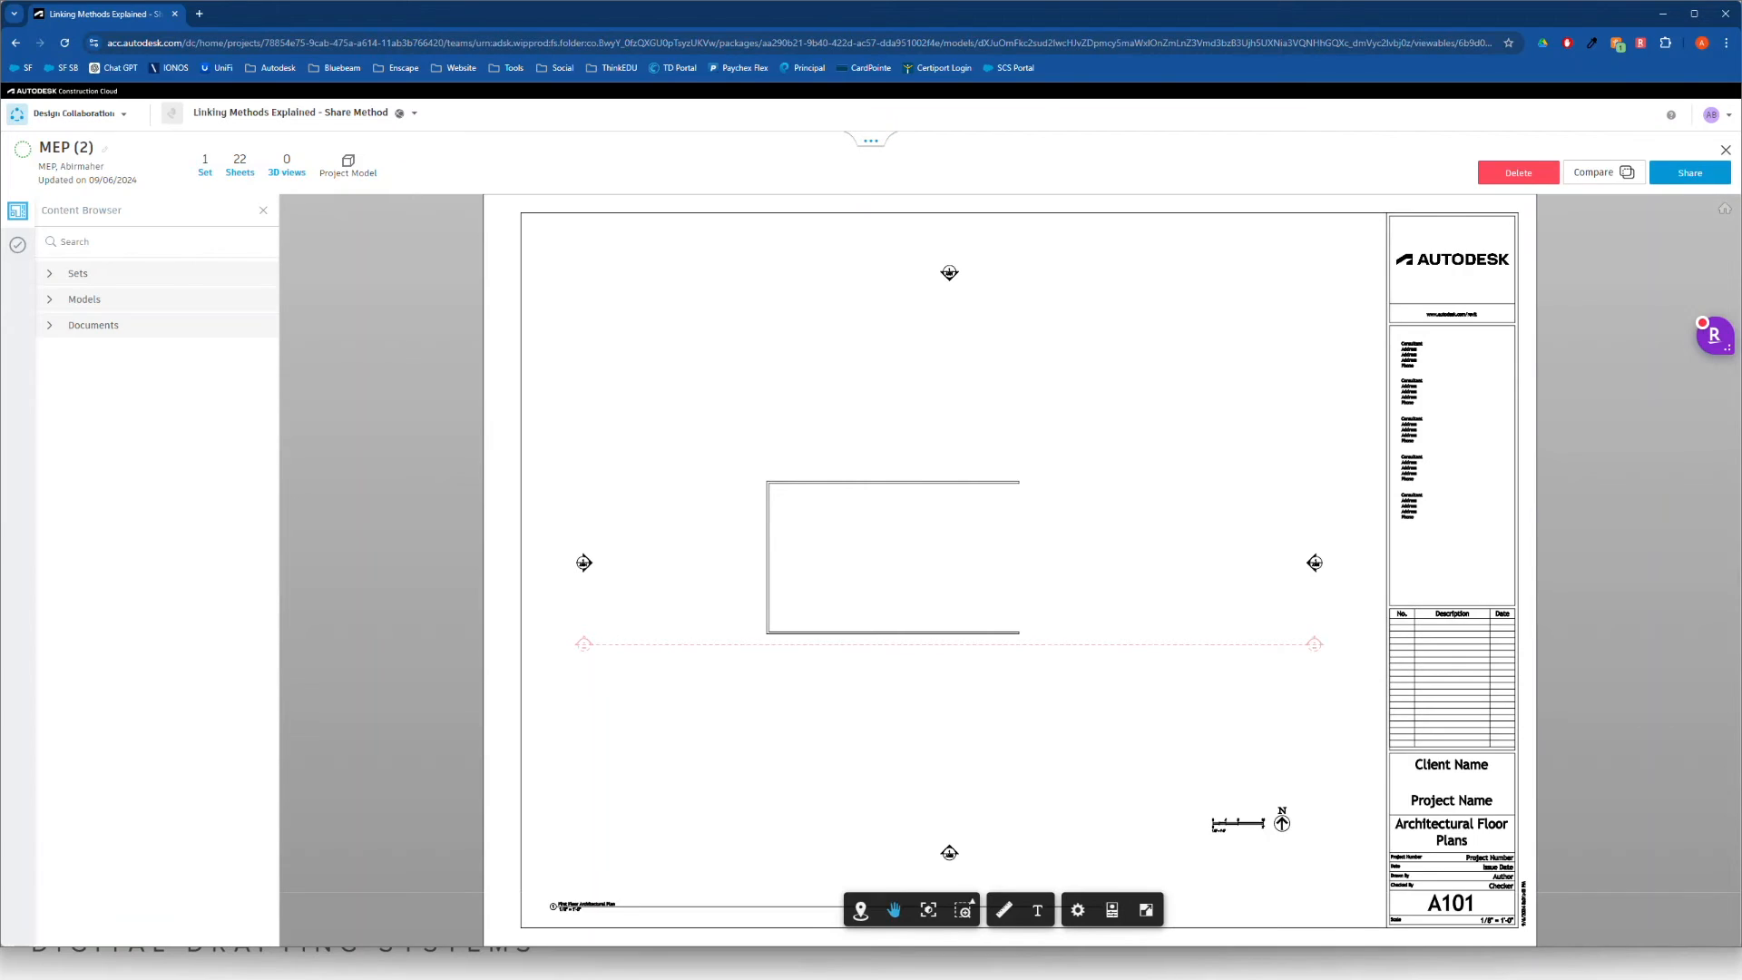
Share the new MEP package with all teams in the project and check it on the project timeline.
{"action": "left_click", "coordinate": [1697, 173]}
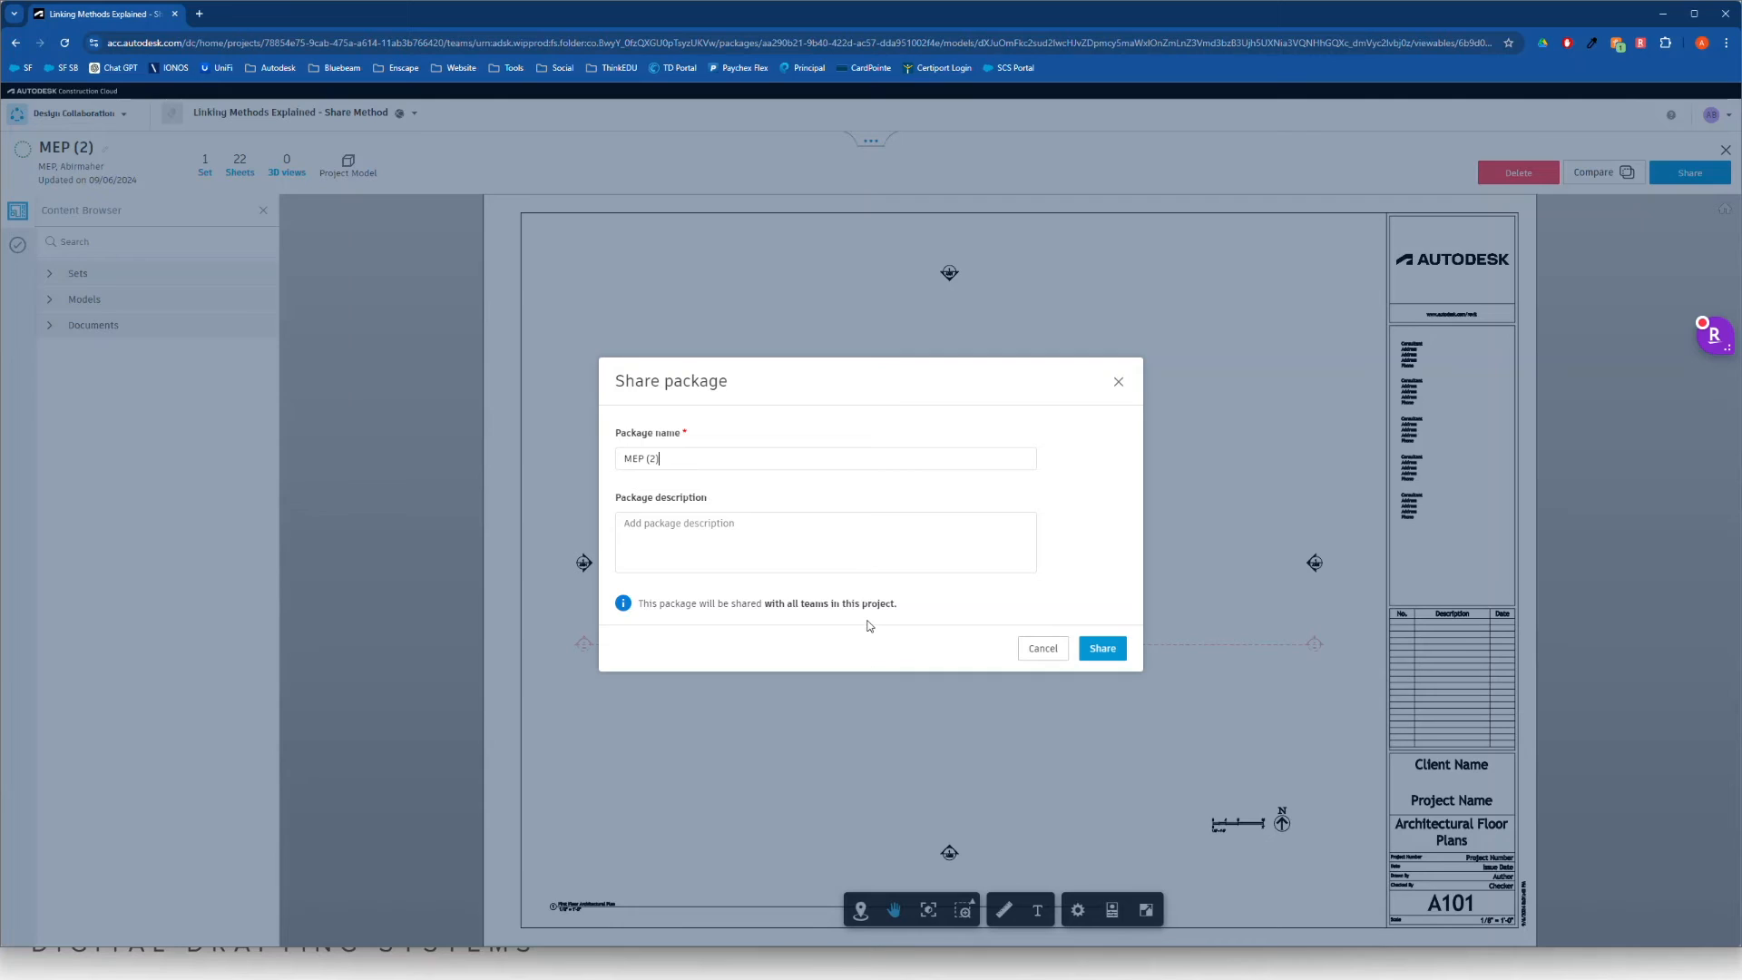
{"action": "left_click", "coordinate": [1108, 649]}
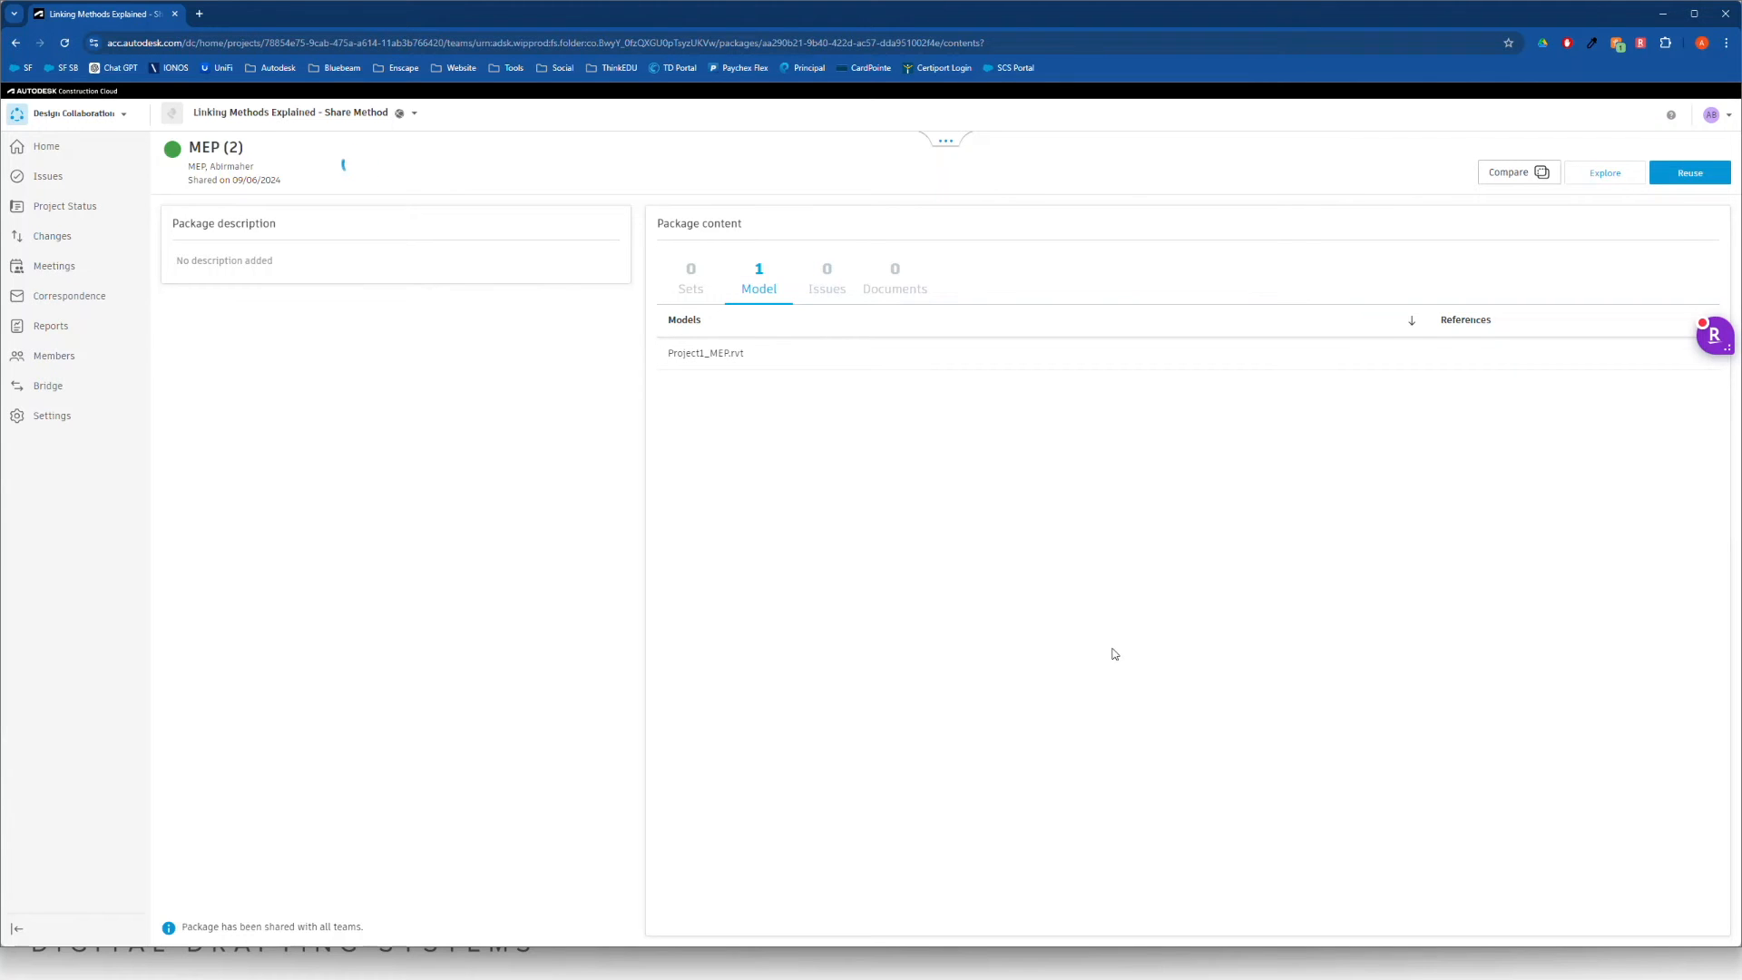
{"action": "left_click", "coordinate": [948, 141]}
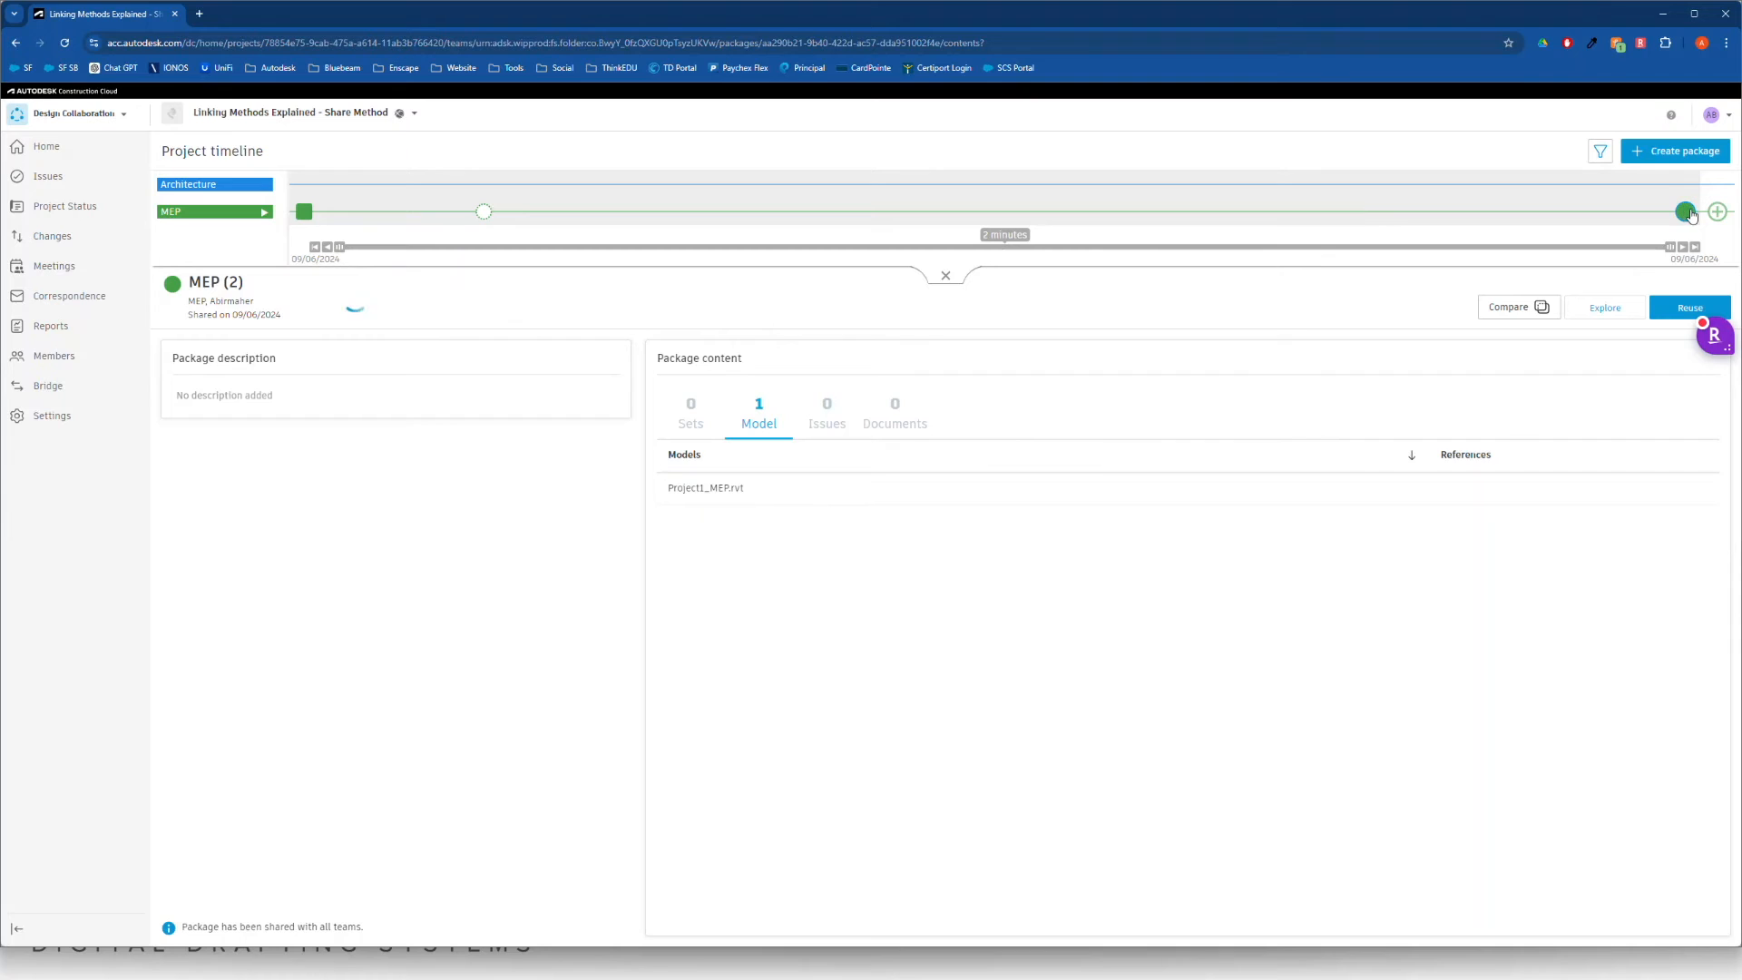
{"action": "mouse_move", "coordinate": [1689, 215]}
Switch to Autodesk Docs and check the version of Project1_MEP.rvt in the MEP subfolder of the Shared folder.
{"action": "left_click", "coordinate": [67, 122]}
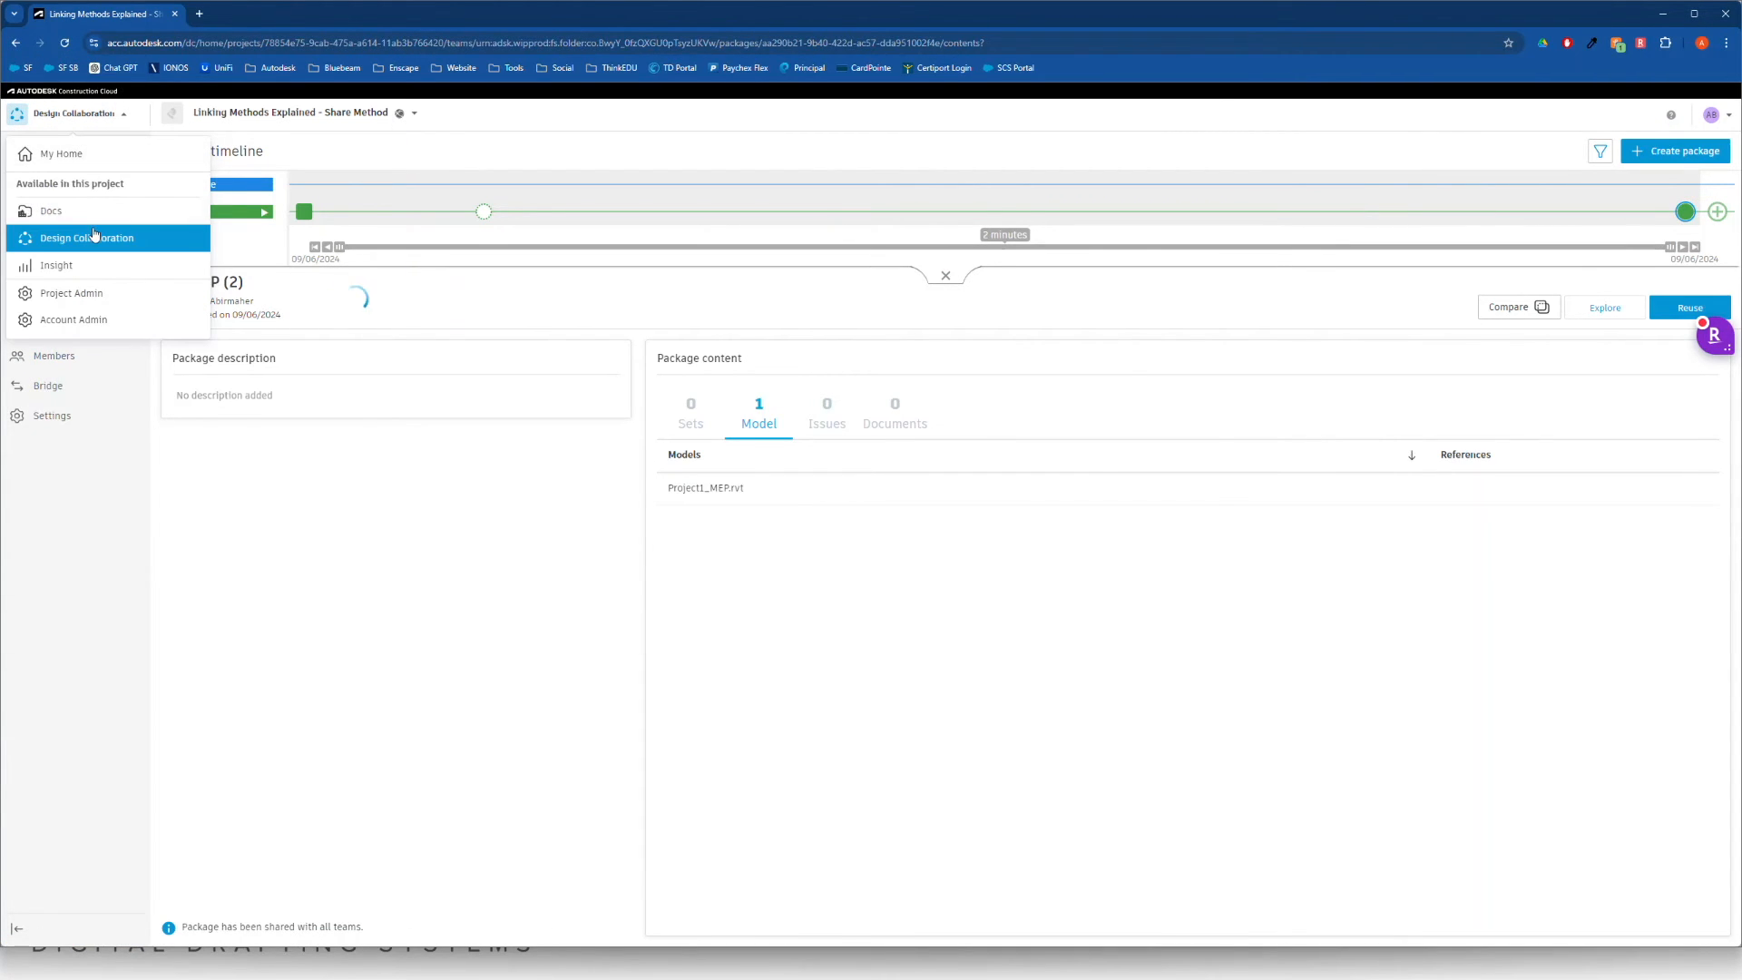
{"action": "left_click", "coordinate": [48, 212]}
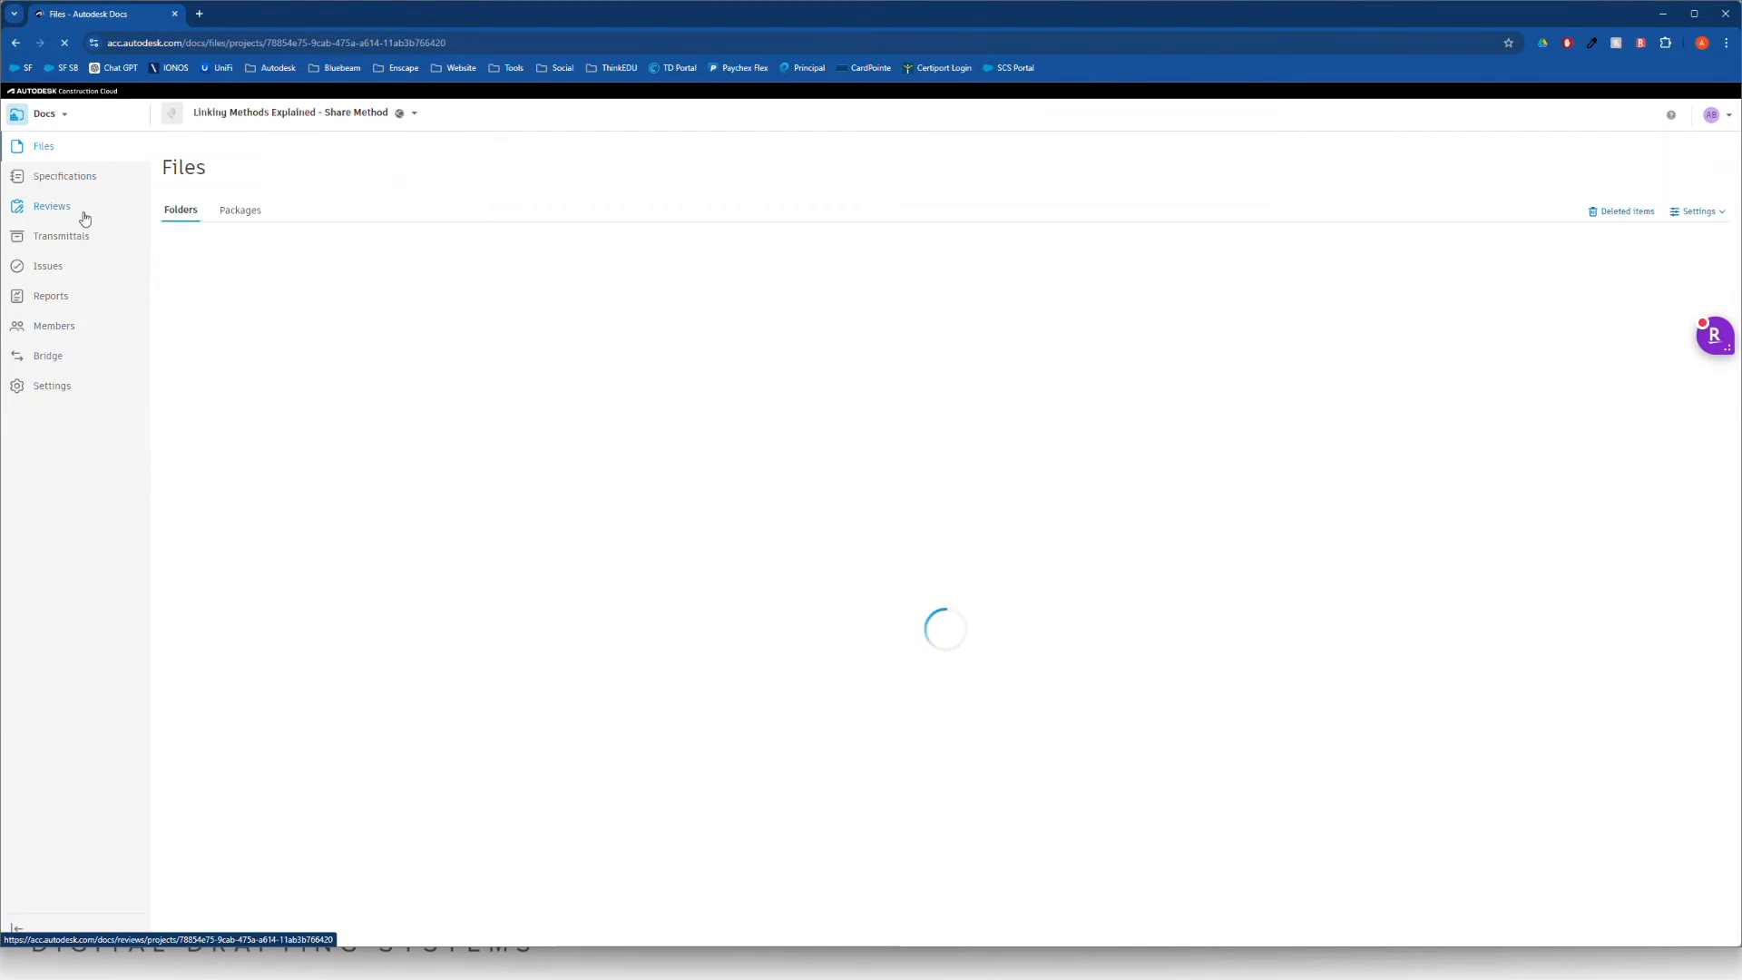
{"action": "left_click", "coordinate": [229, 318]}
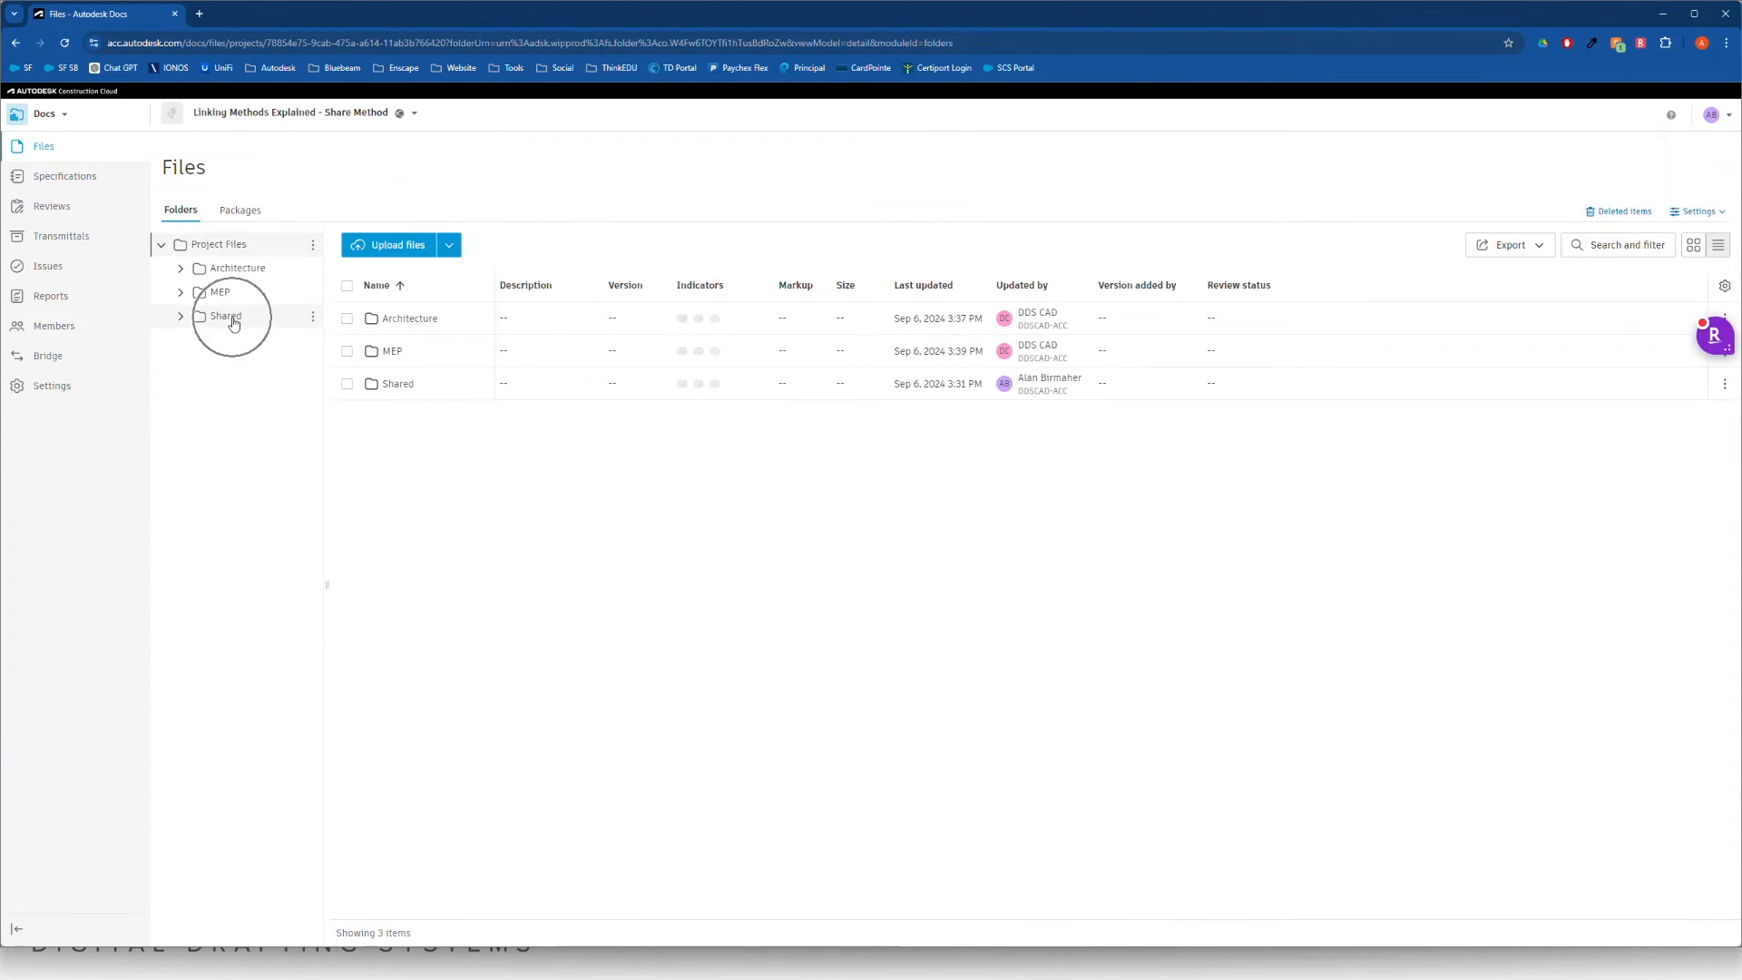
{"action": "left_click", "coordinate": [394, 351]}
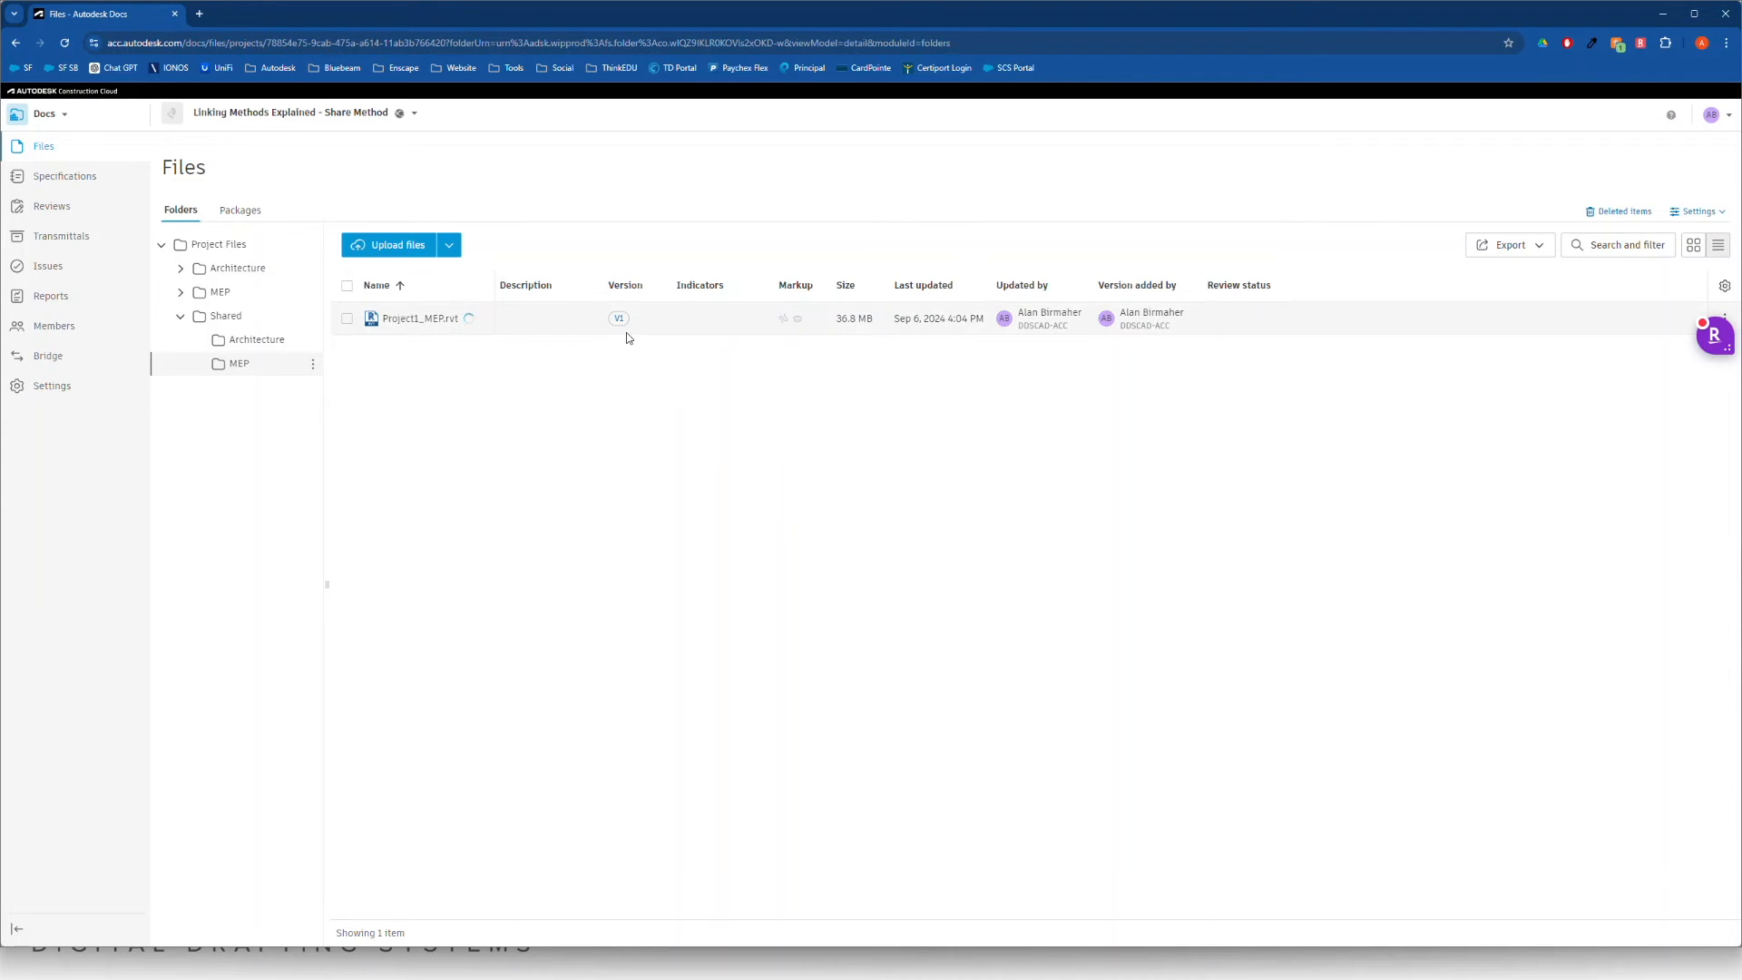
Switch to Revit and open the Project1_Arch cloud model from the project's Architecture folder.
{"action": "key", "text": "ctrl"}
{"action": "key", "text": "alt+Tab"}
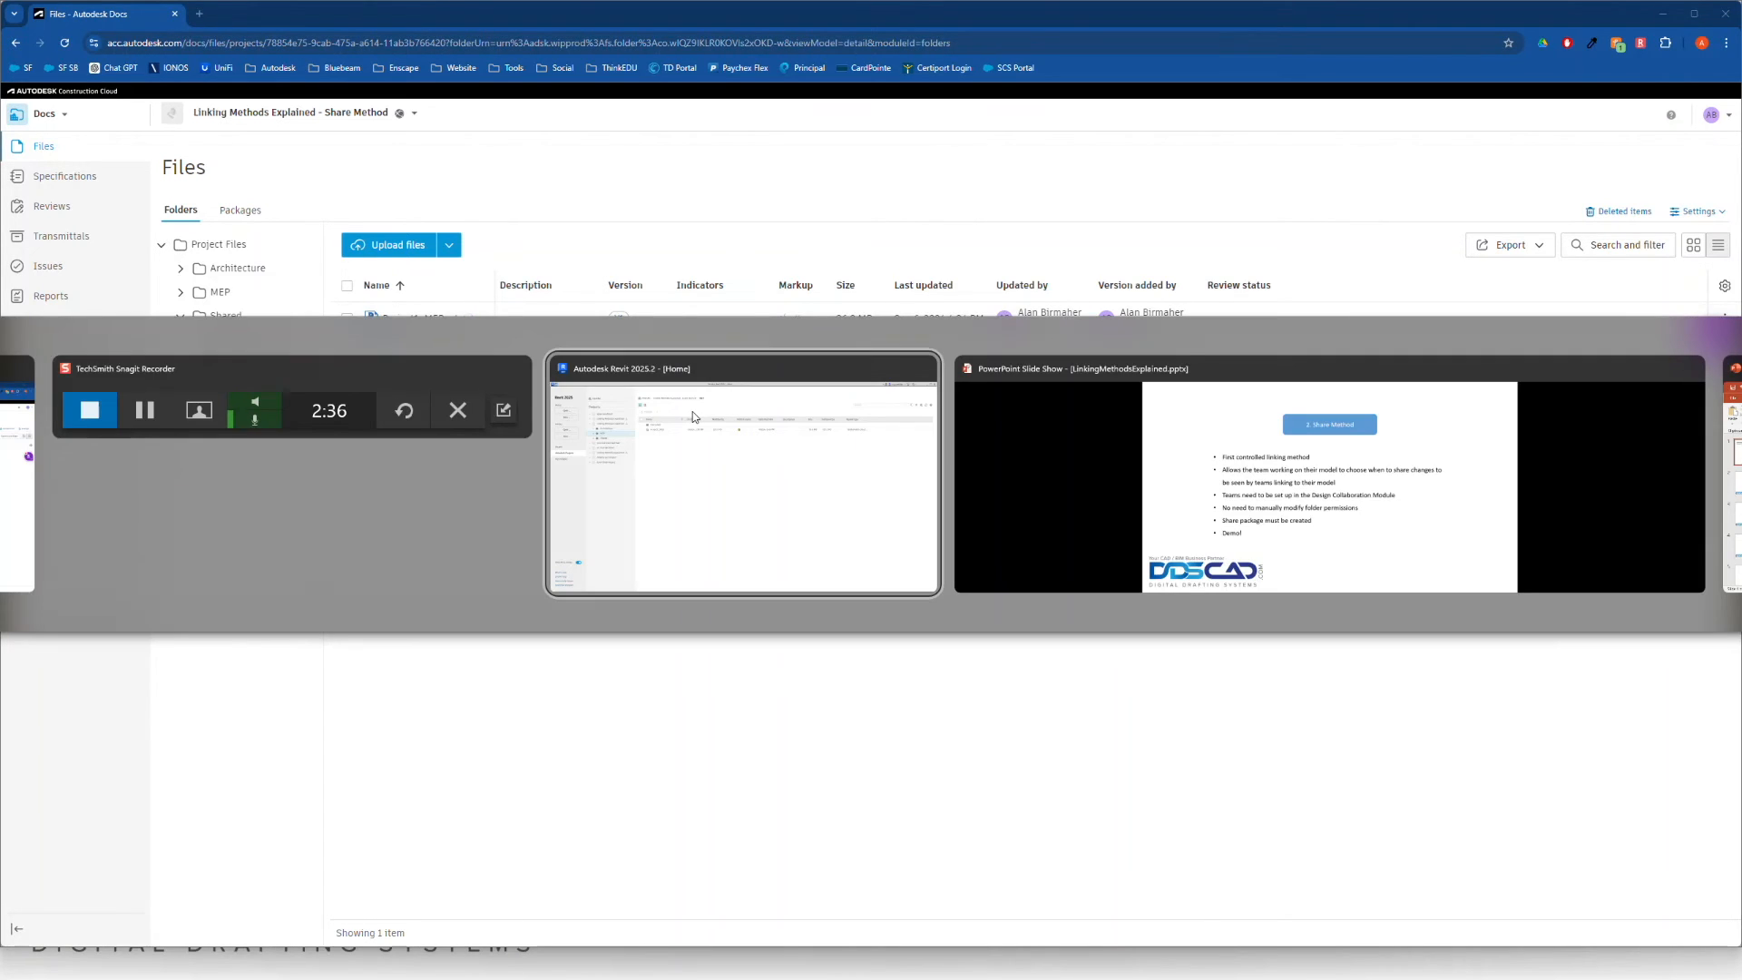
{"action": "left_click", "coordinate": [693, 417]}
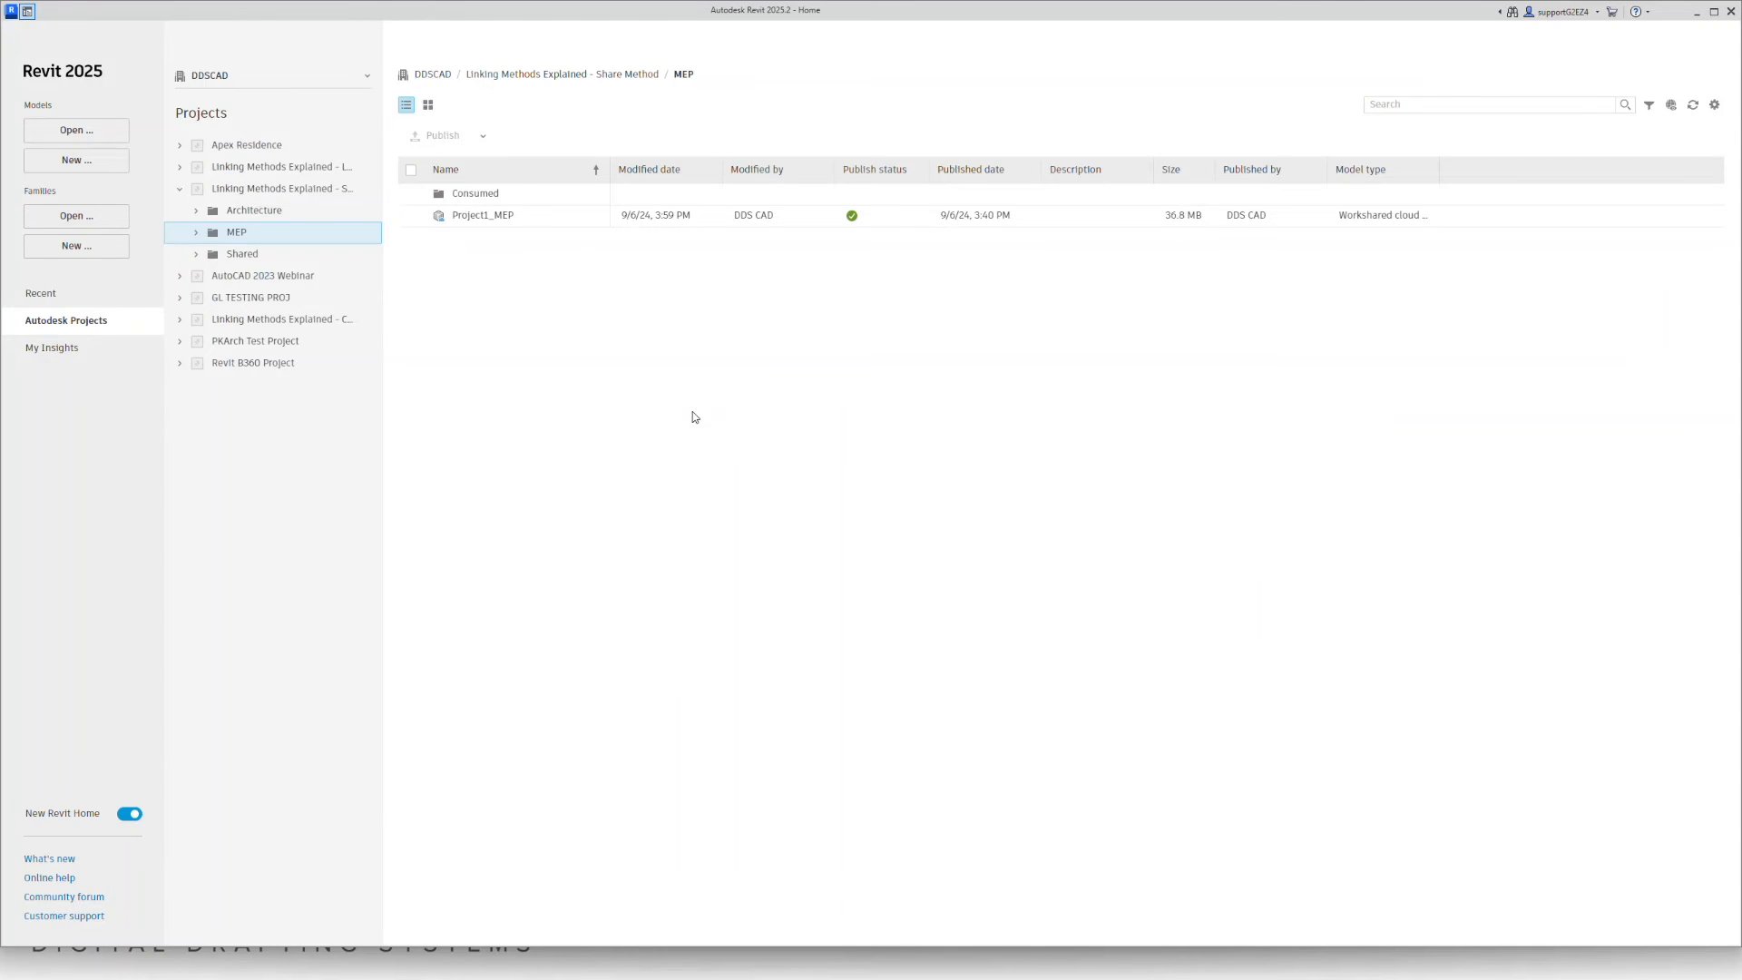
{"action": "left_click", "coordinate": [288, 209]}
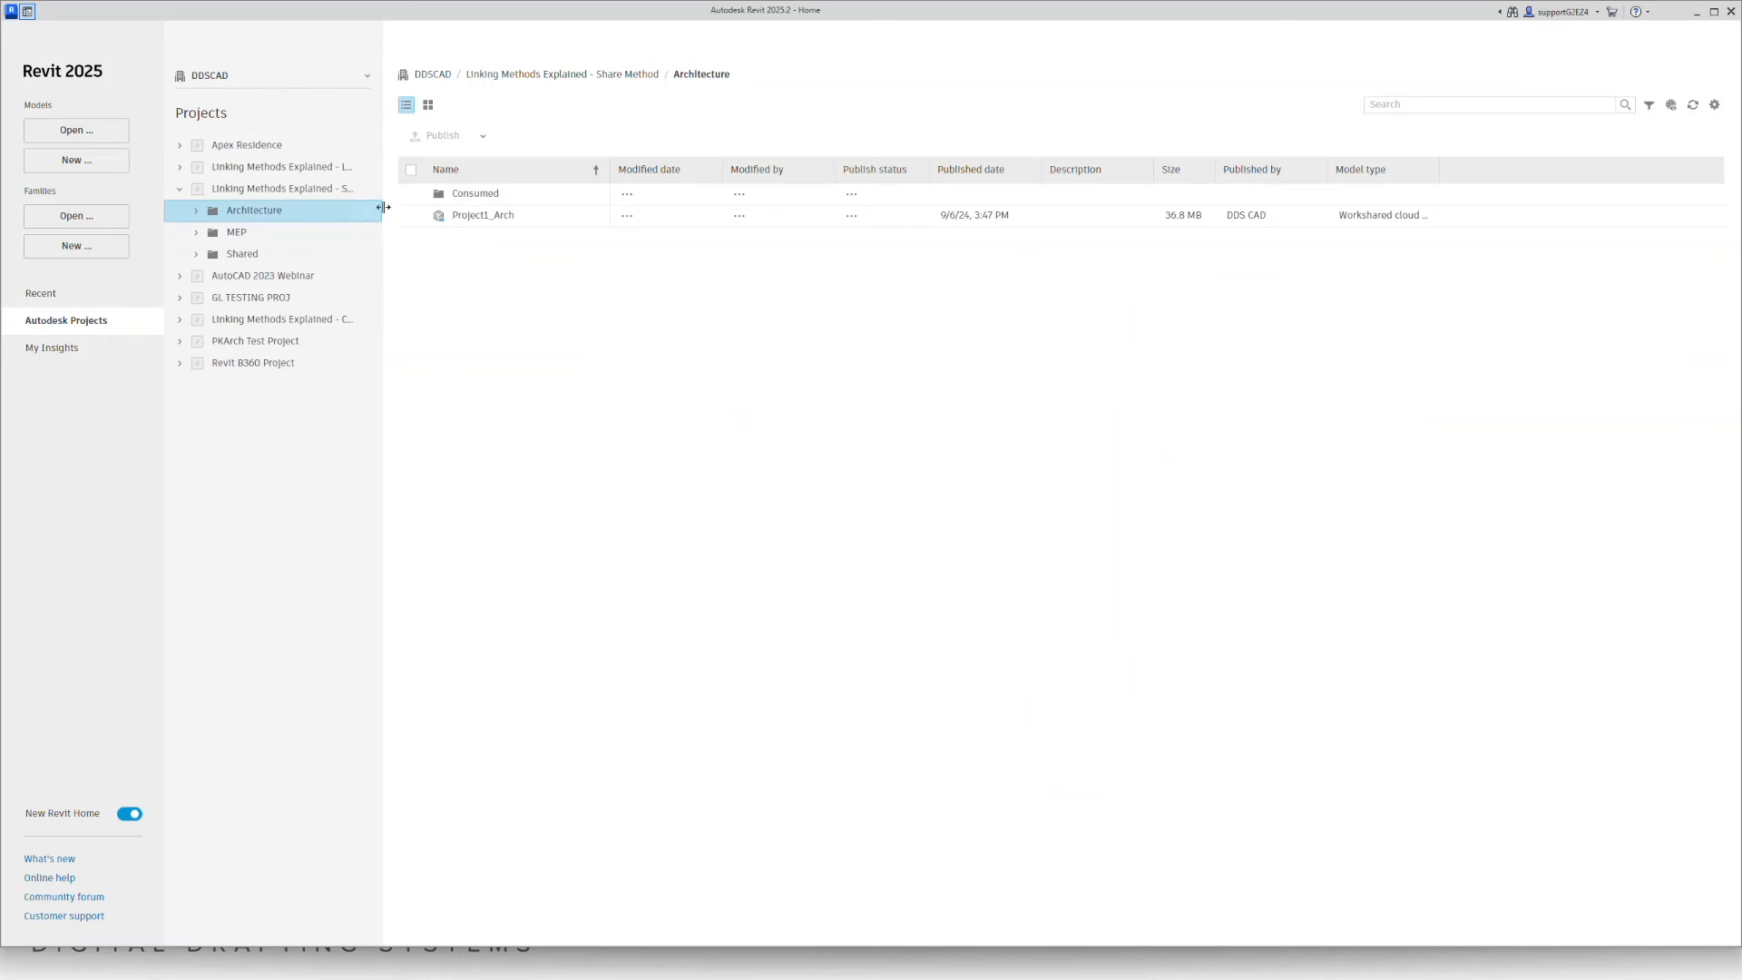
{"action": "left_click", "coordinate": [477, 217]}
{"action": "left_click", "coordinate": [477, 217]}
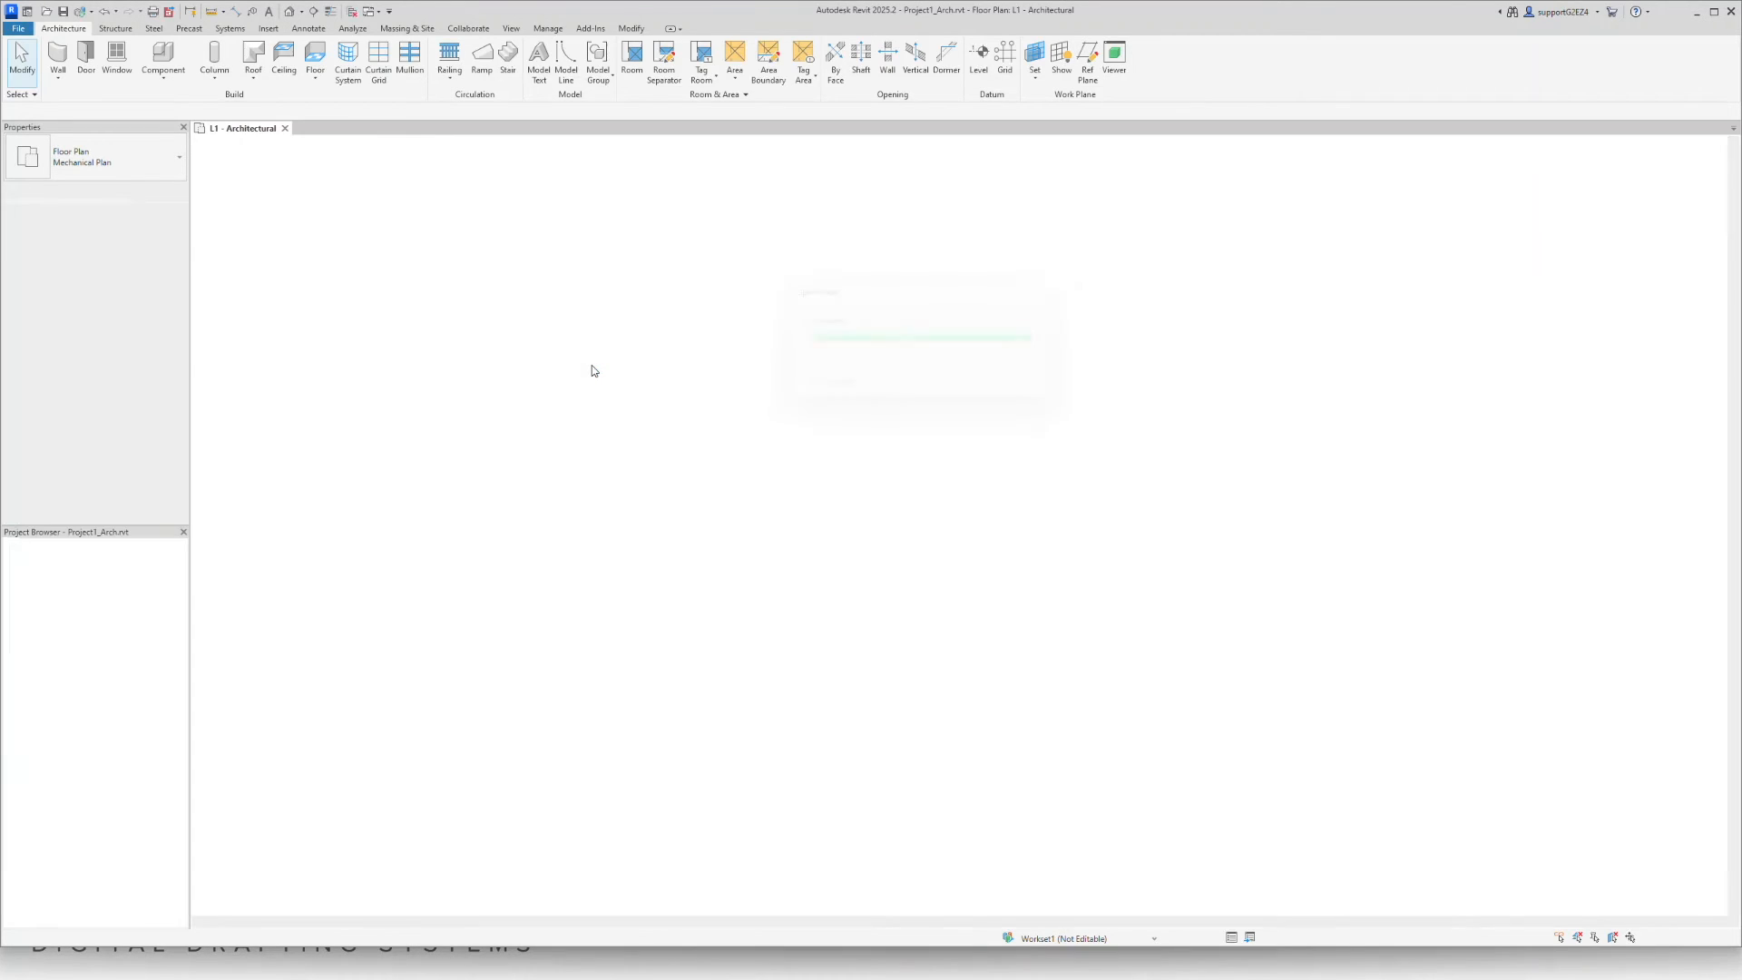
Link Project1_MEP.rvt from the Shared/MEP folder into the architectural model through Manage Links.
{"action": "left_click", "coordinate": [547, 29]}
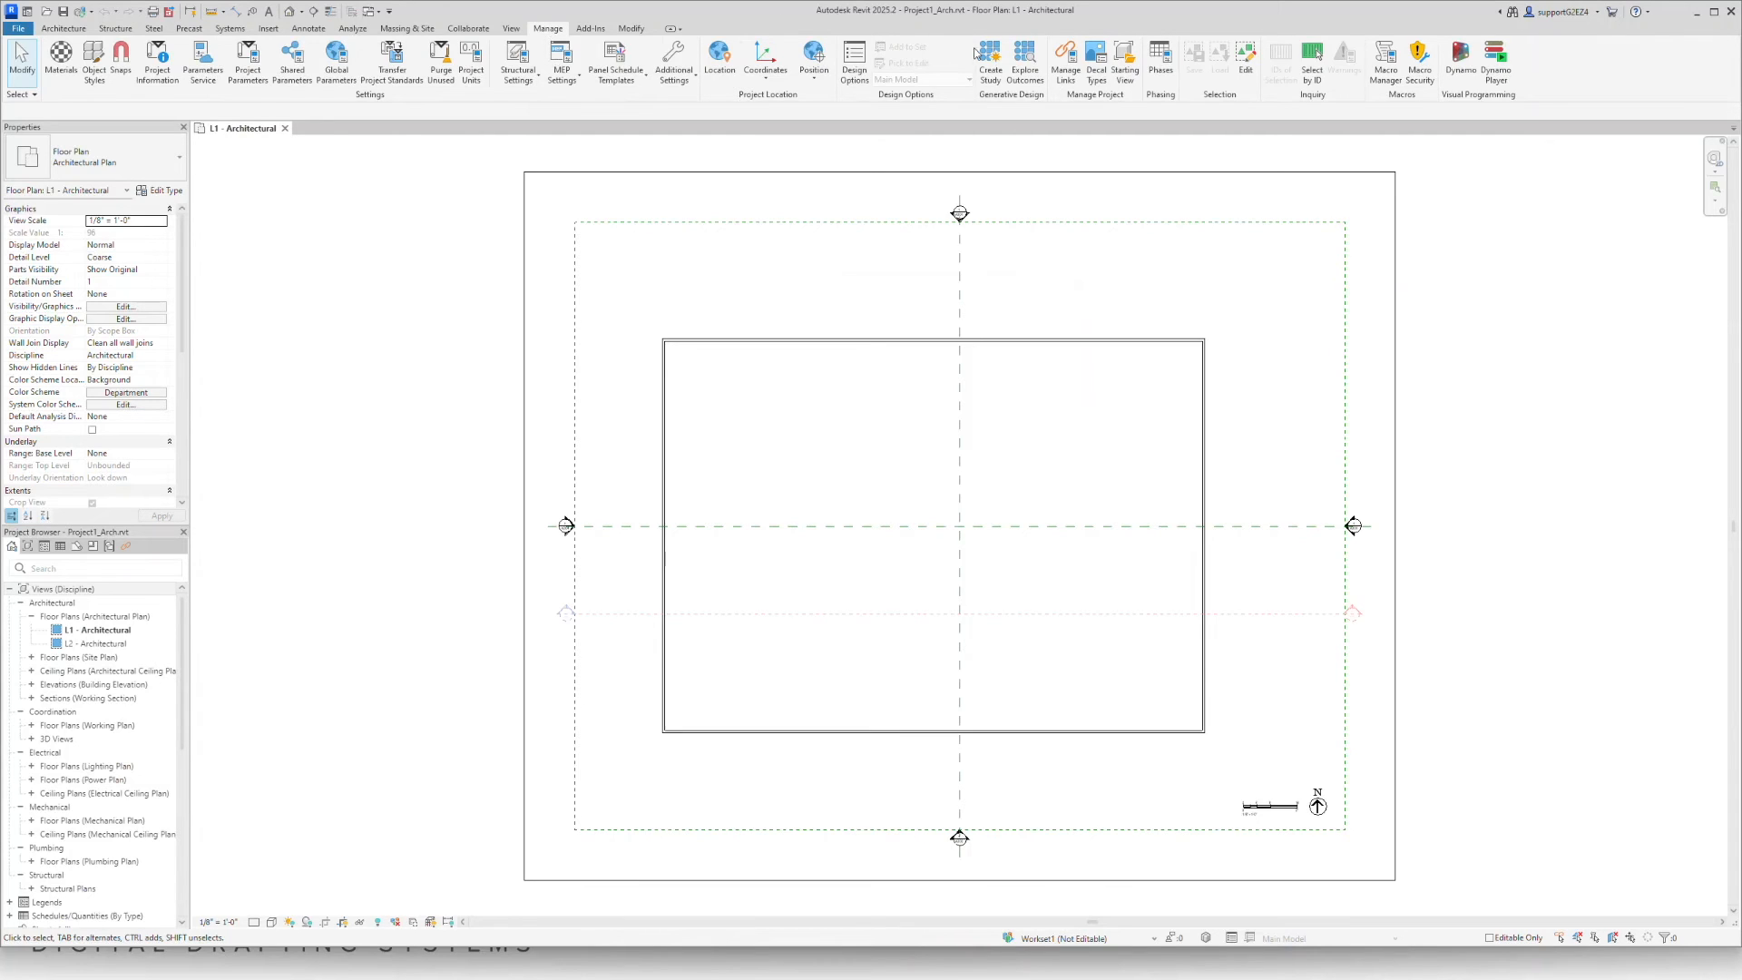
{"action": "left_click", "coordinate": [1065, 61]}
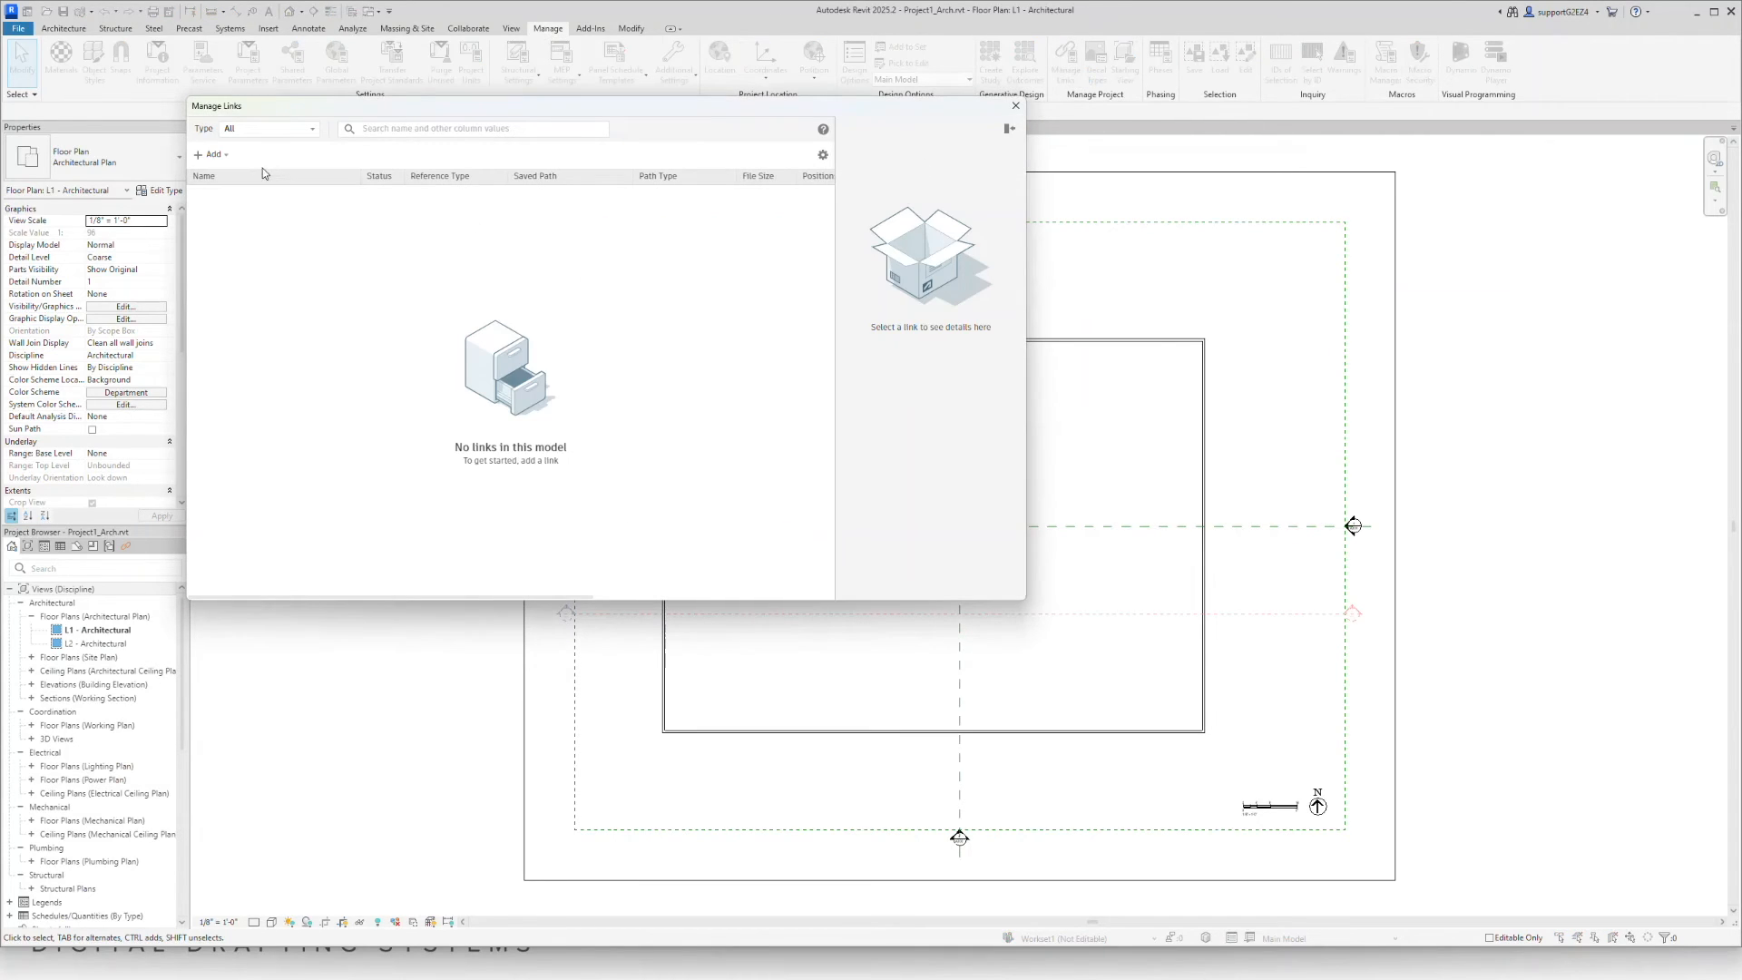
{"action": "left_click", "coordinate": [216, 154]}
{"action": "left_click", "coordinate": [230, 186]}
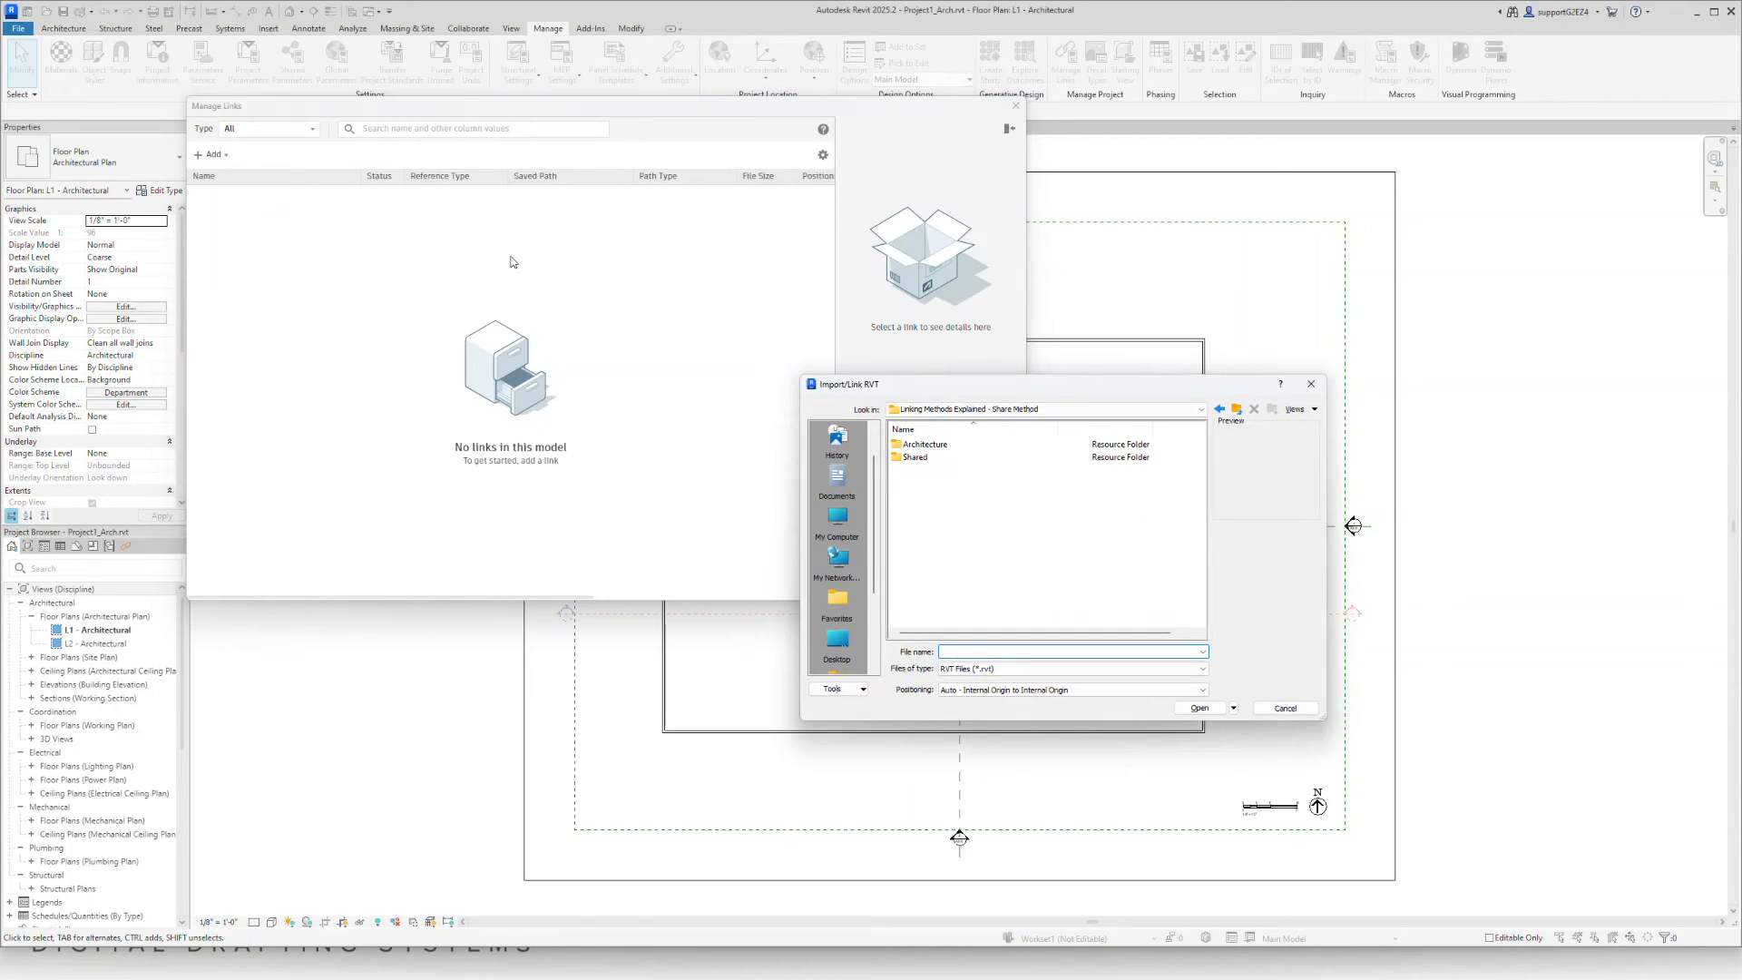
{"action": "left_click", "coordinate": [926, 446]}
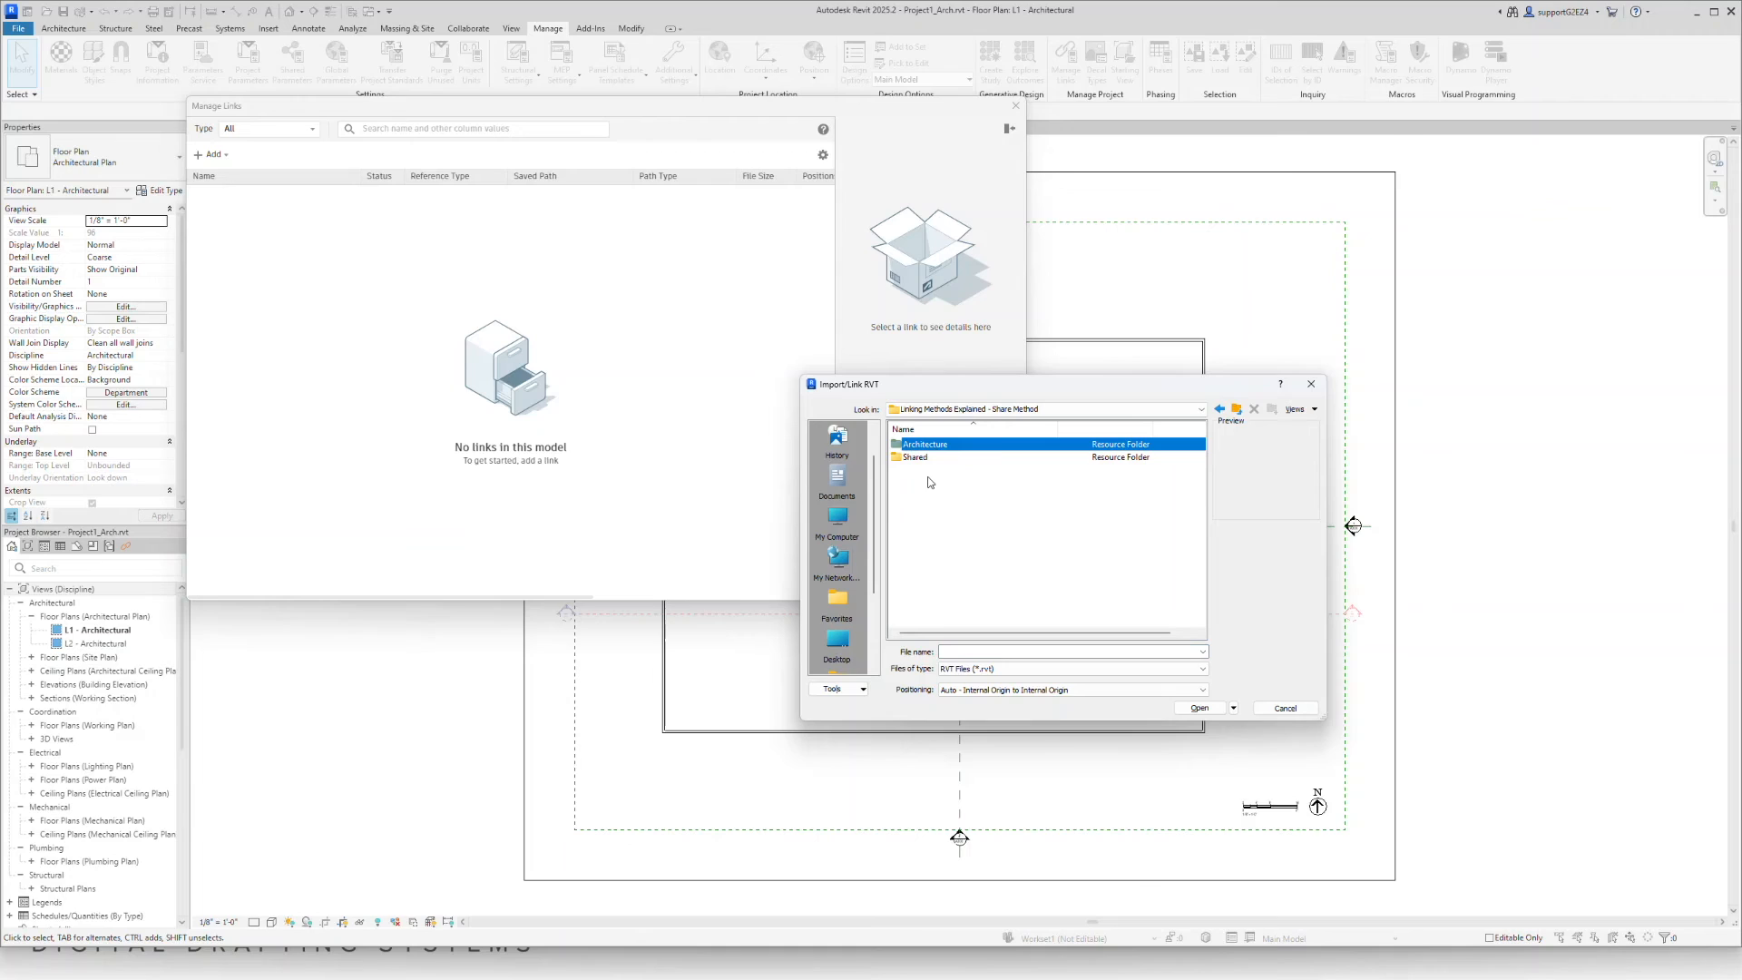
{"action": "double_click", "coordinate": [920, 457]}
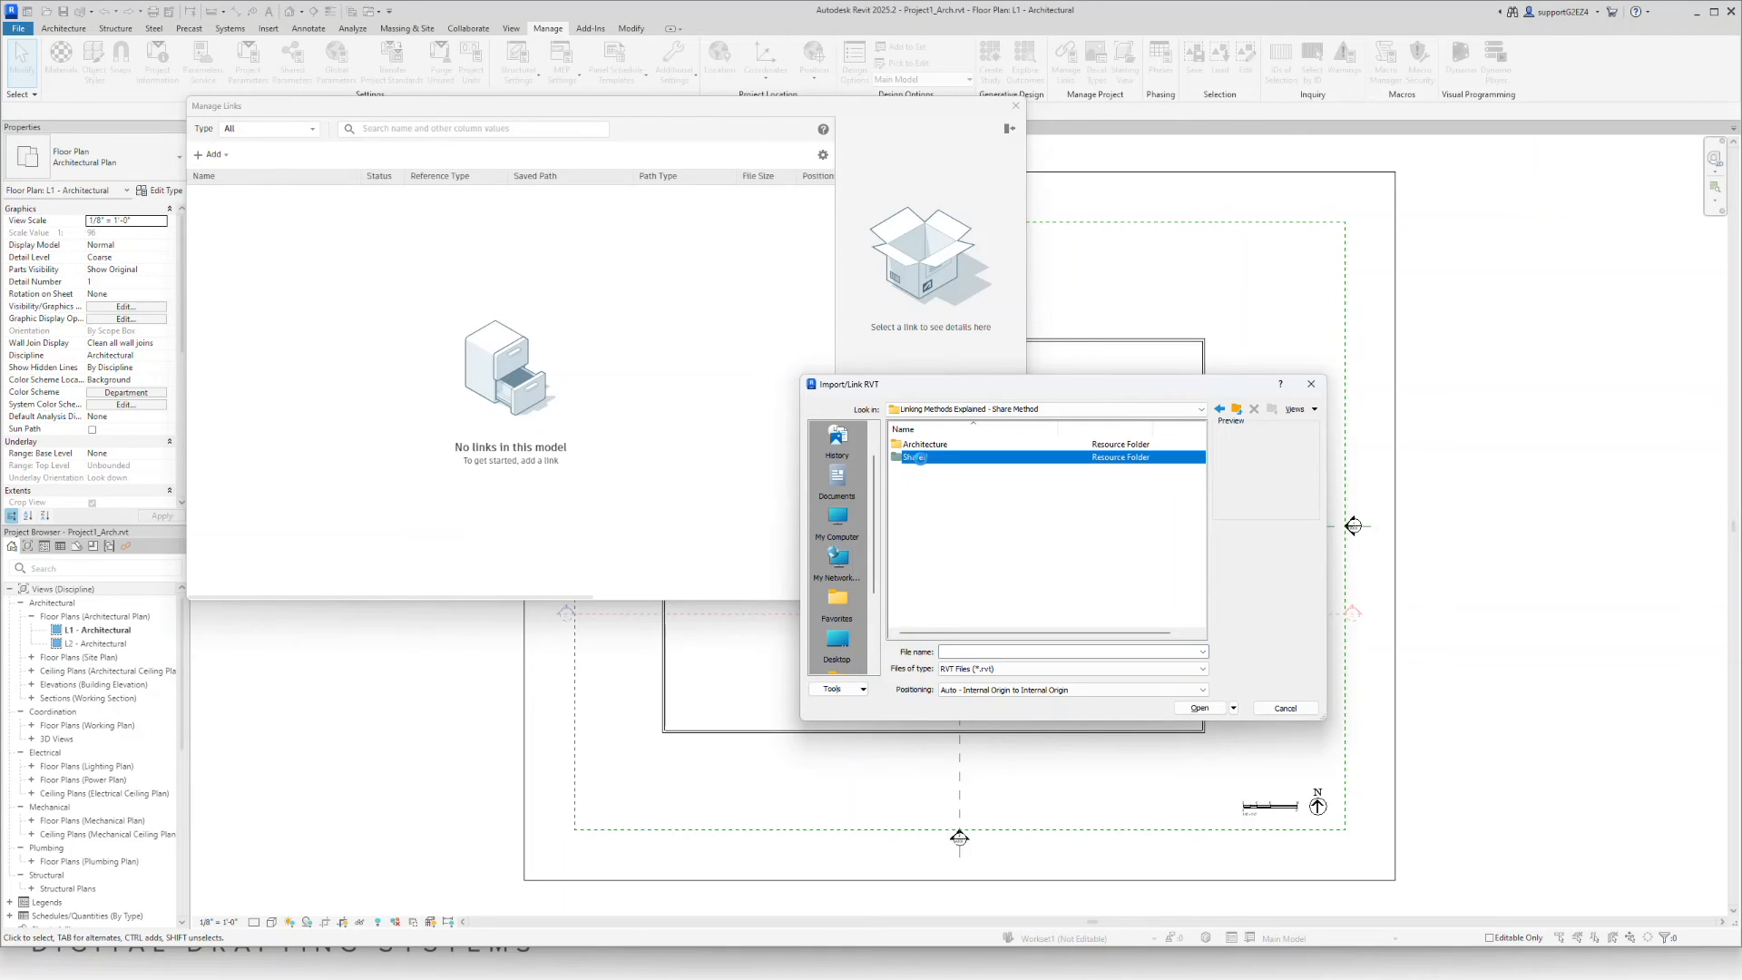
{"action": "double_click", "coordinate": [918, 459]}
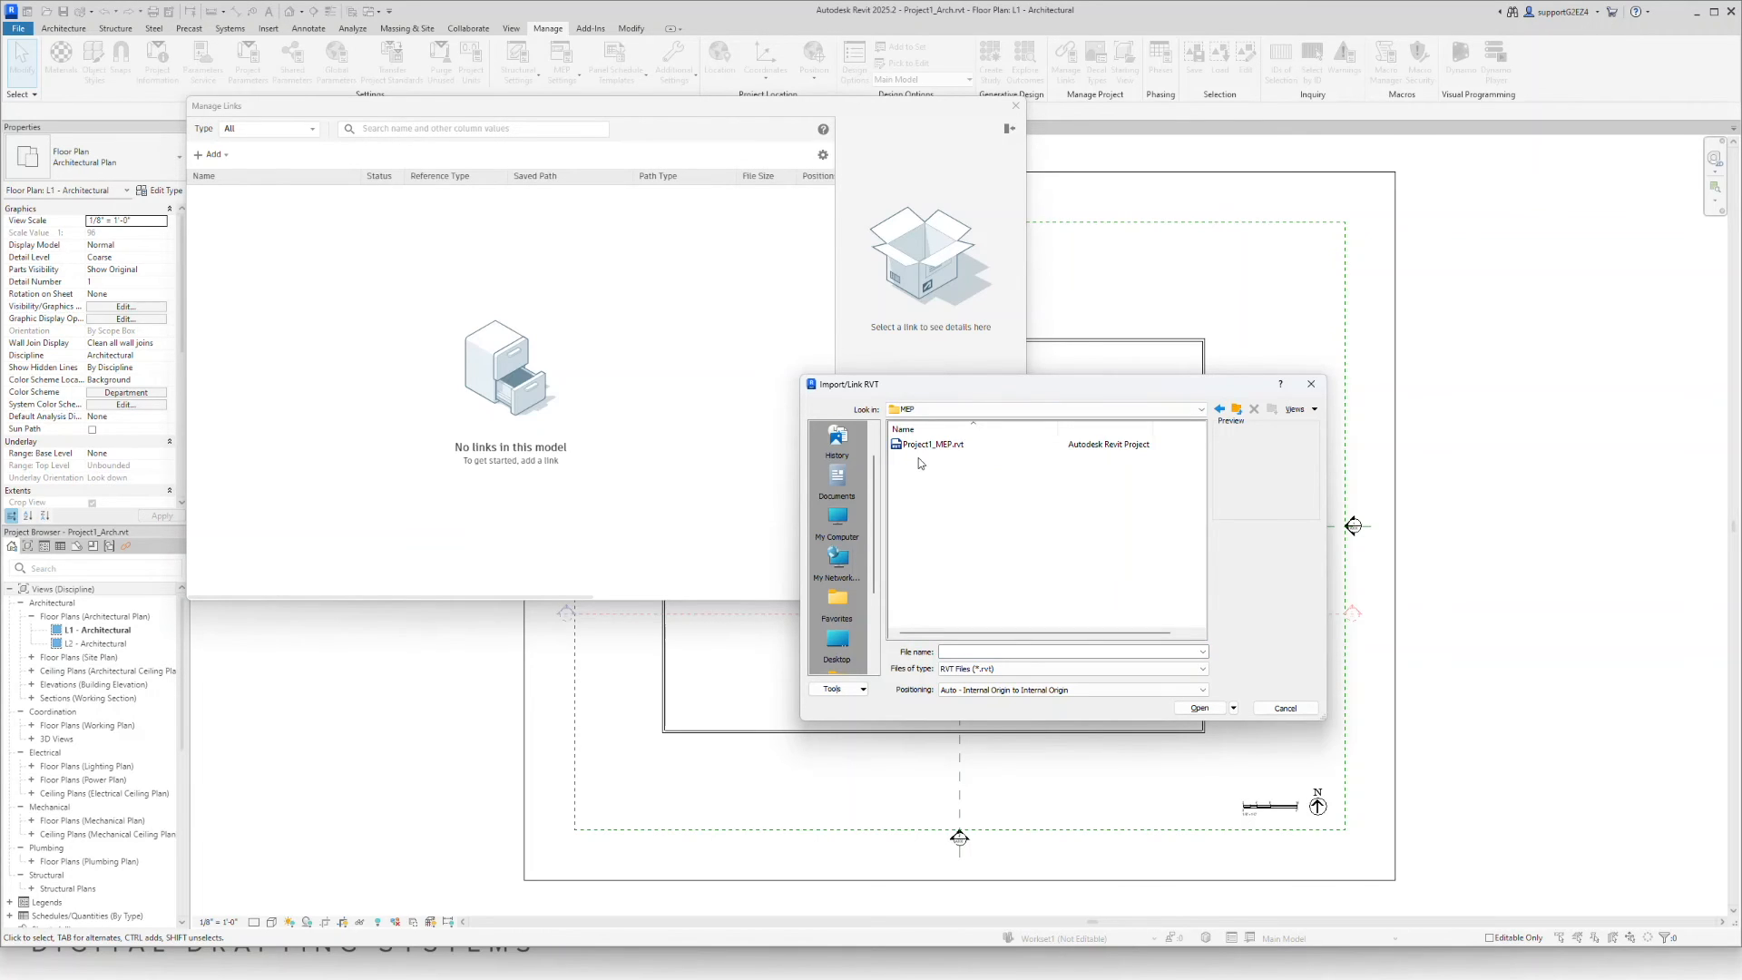
{"action": "left_click", "coordinate": [939, 446]}
{"action": "left_click", "coordinate": [1199, 708]}
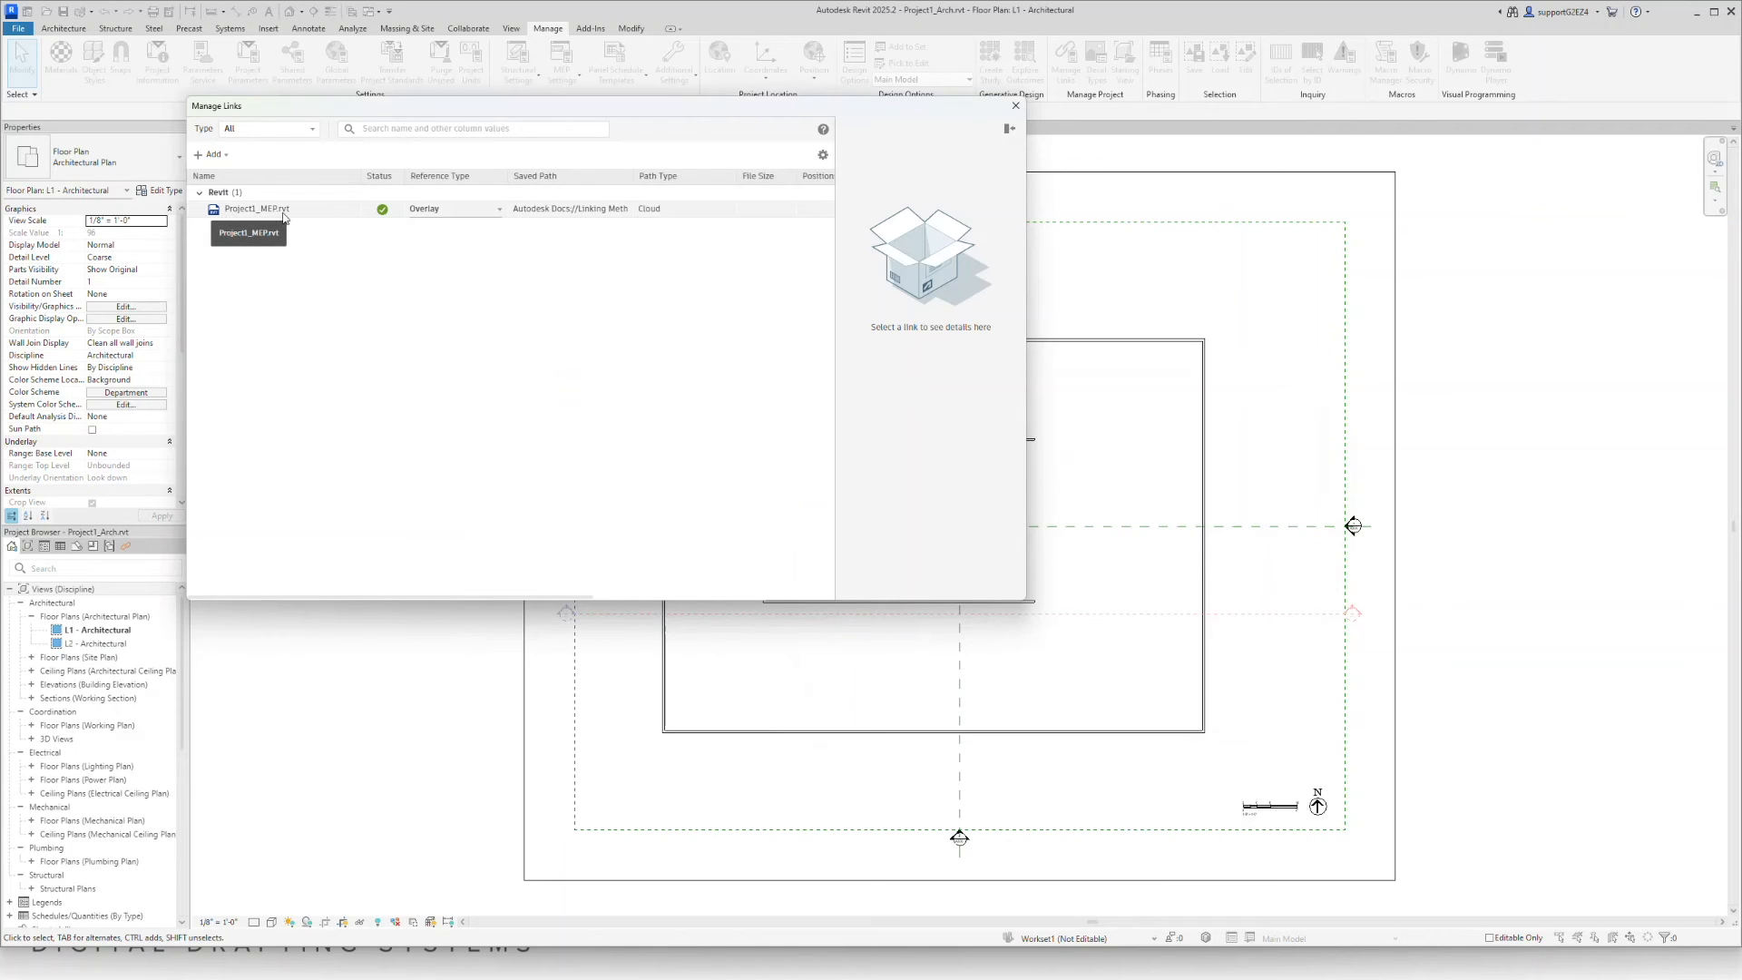
Inspect the Project1_MEP.rvt link's details and saved path, and close the link manager to view the linked walls.
{"action": "right_click", "coordinate": [252, 210]}
{"action": "mouse_move", "coordinate": [301, 262]}
{"action": "left_click", "coordinate": [400, 285]}
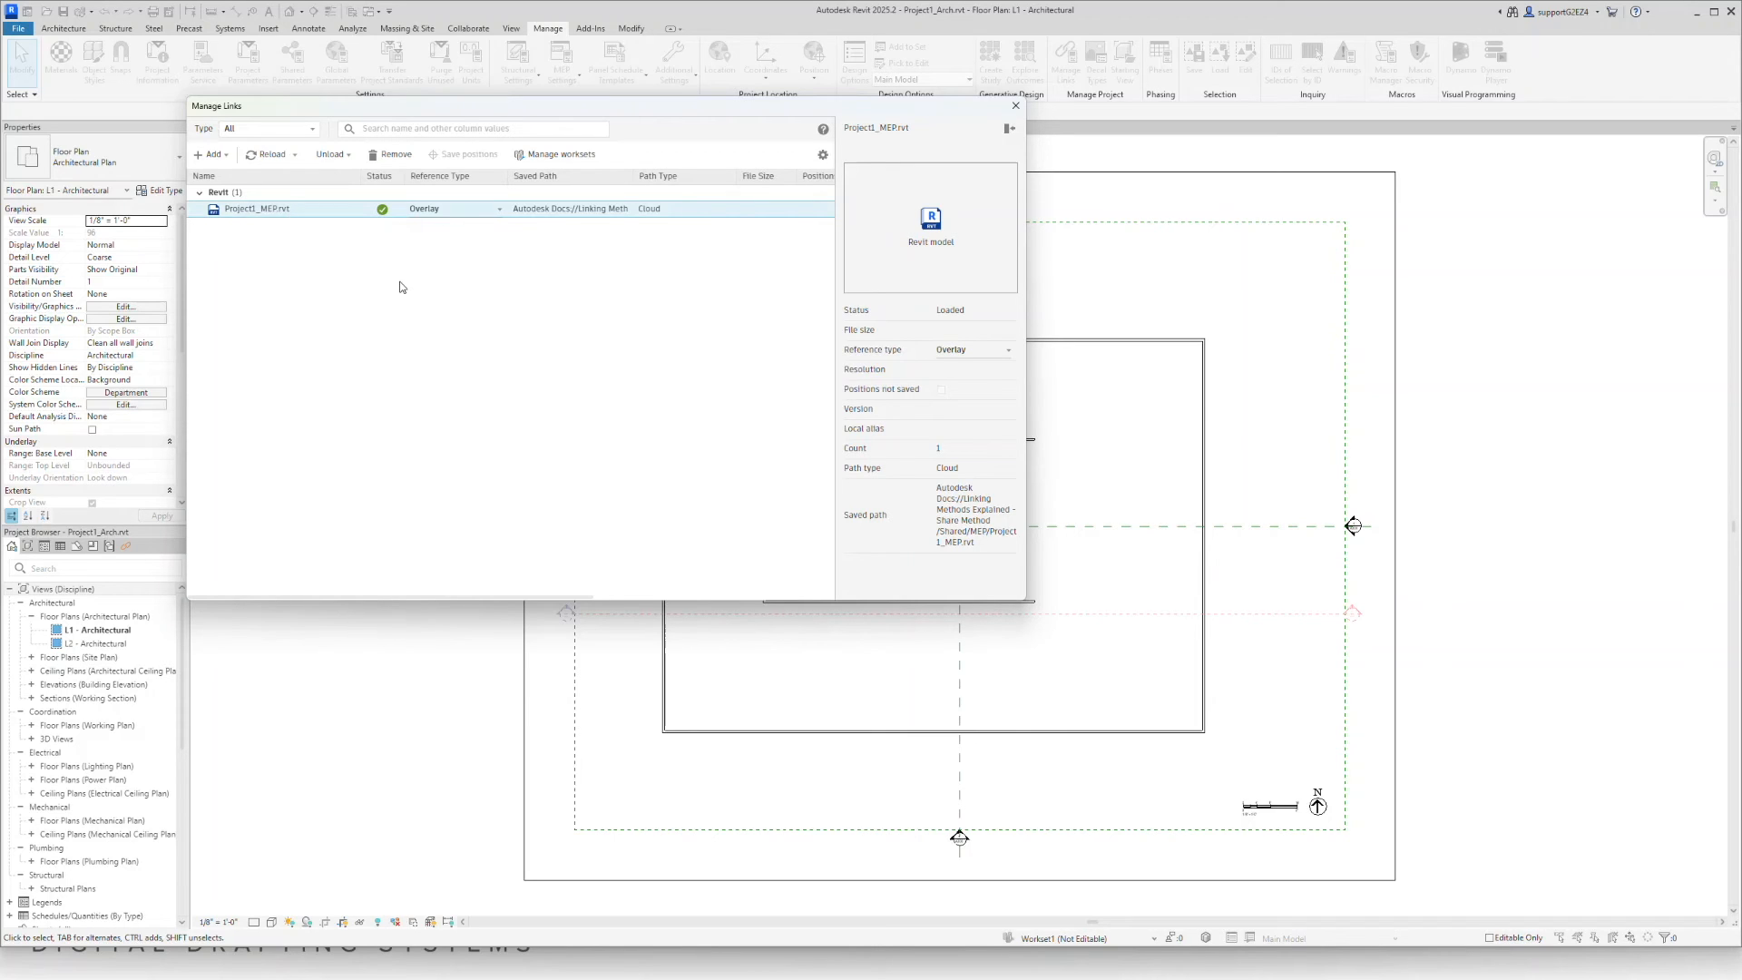
{"action": "left_click", "coordinate": [1013, 107]}
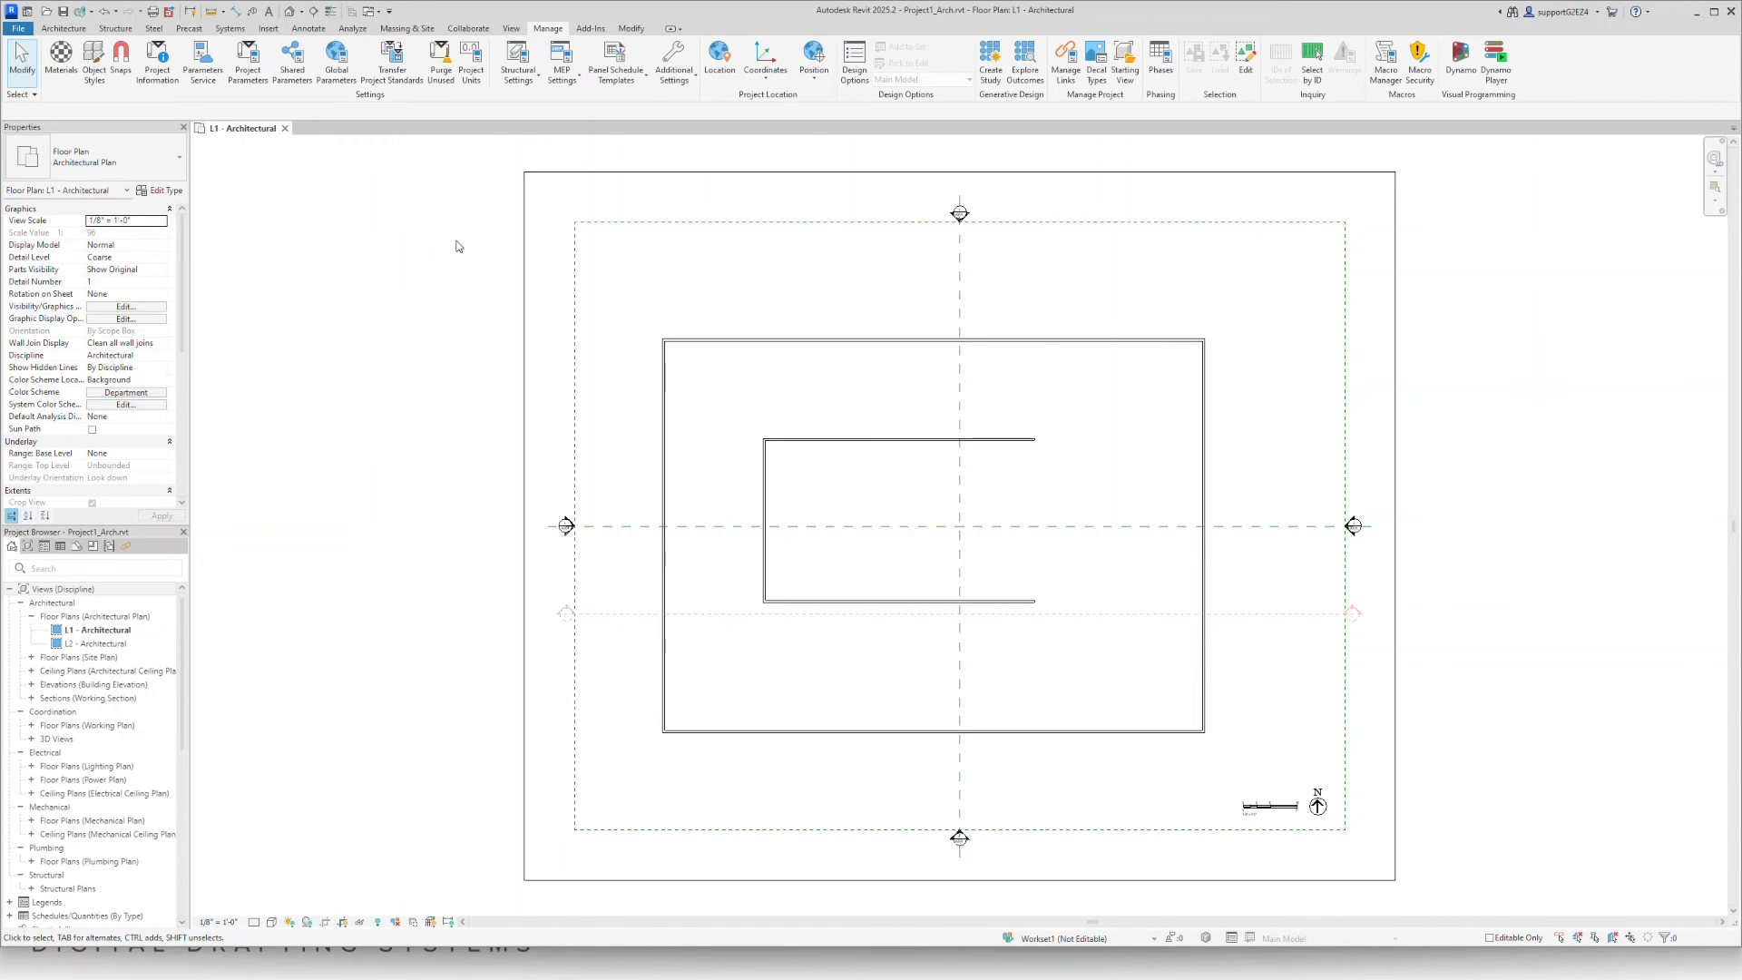
Close the Project1_Arch model, synchronizing its changes with the central model.
{"action": "left_click", "coordinate": [285, 128]}
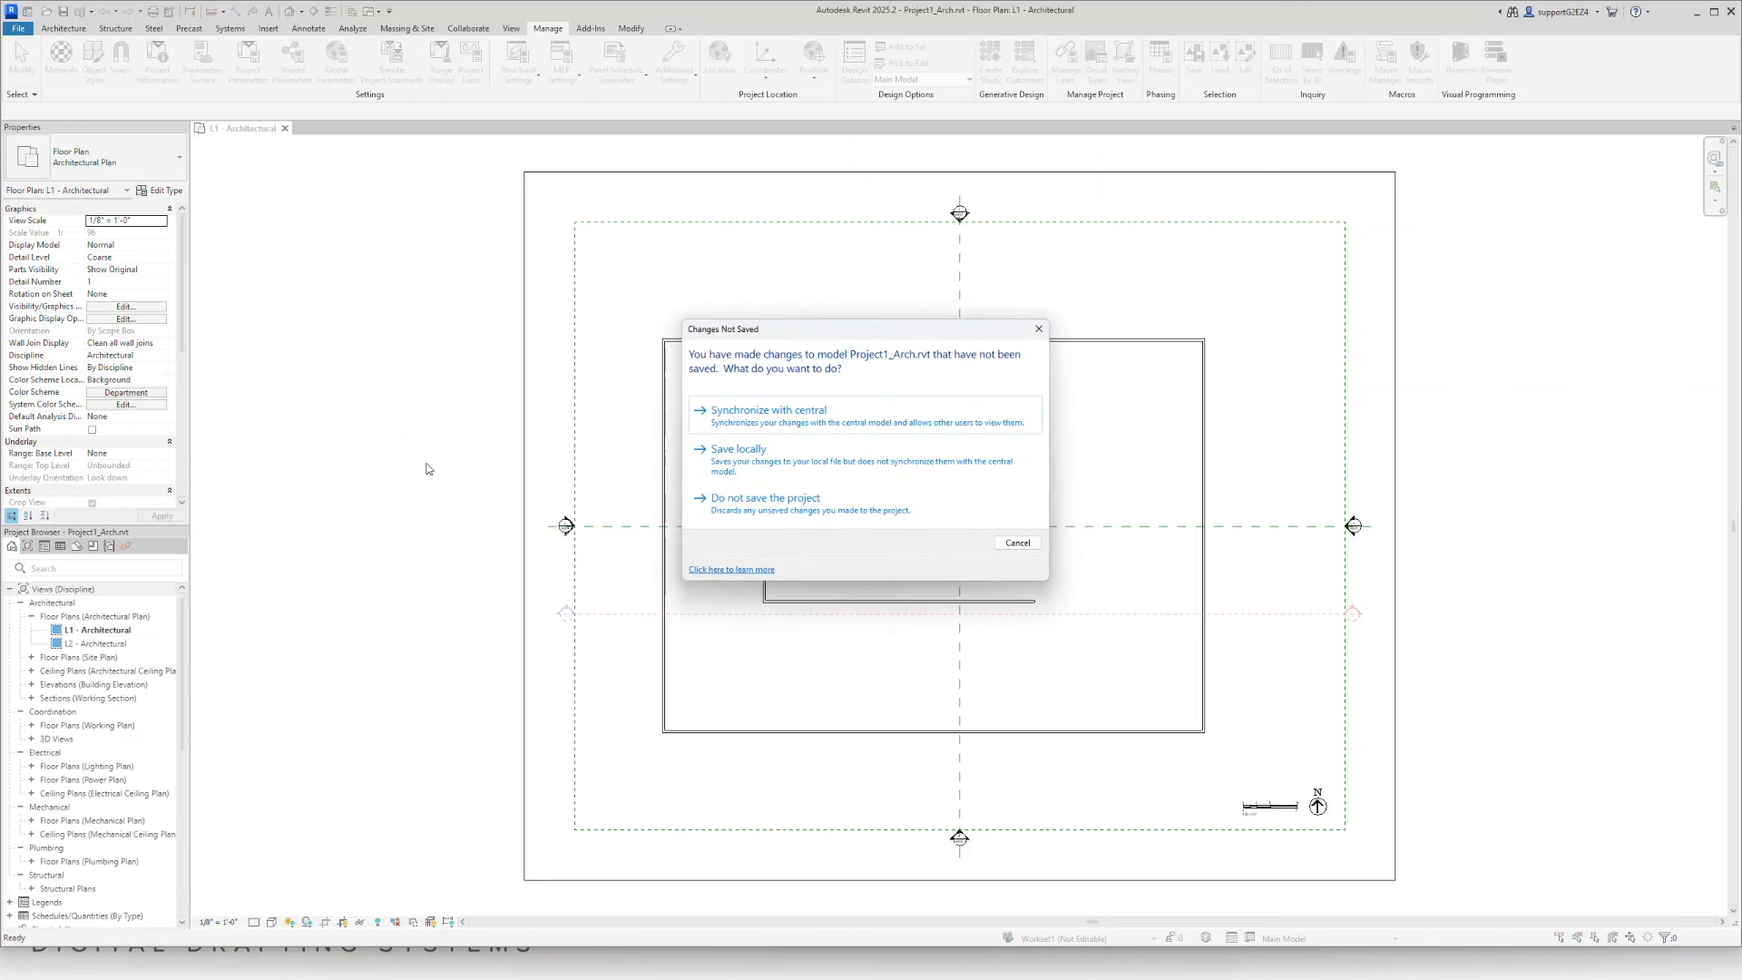
{"action": "left_click", "coordinate": [774, 417]}
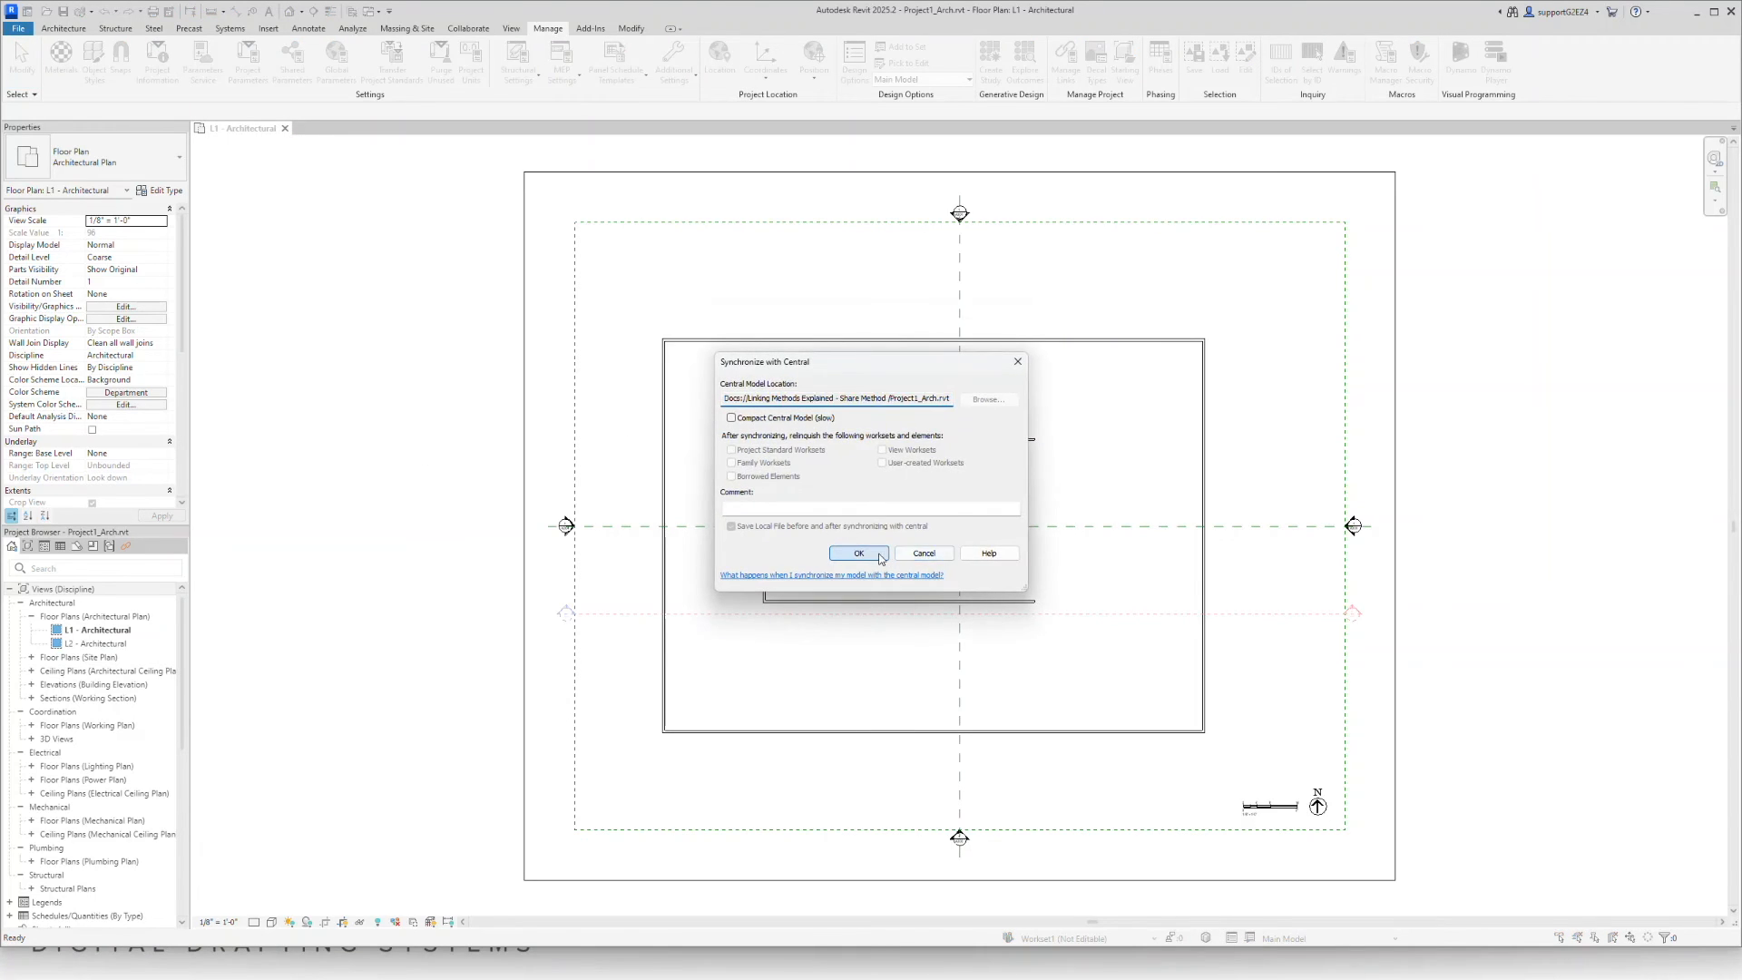
{"action": "left_click", "coordinate": [924, 556]}
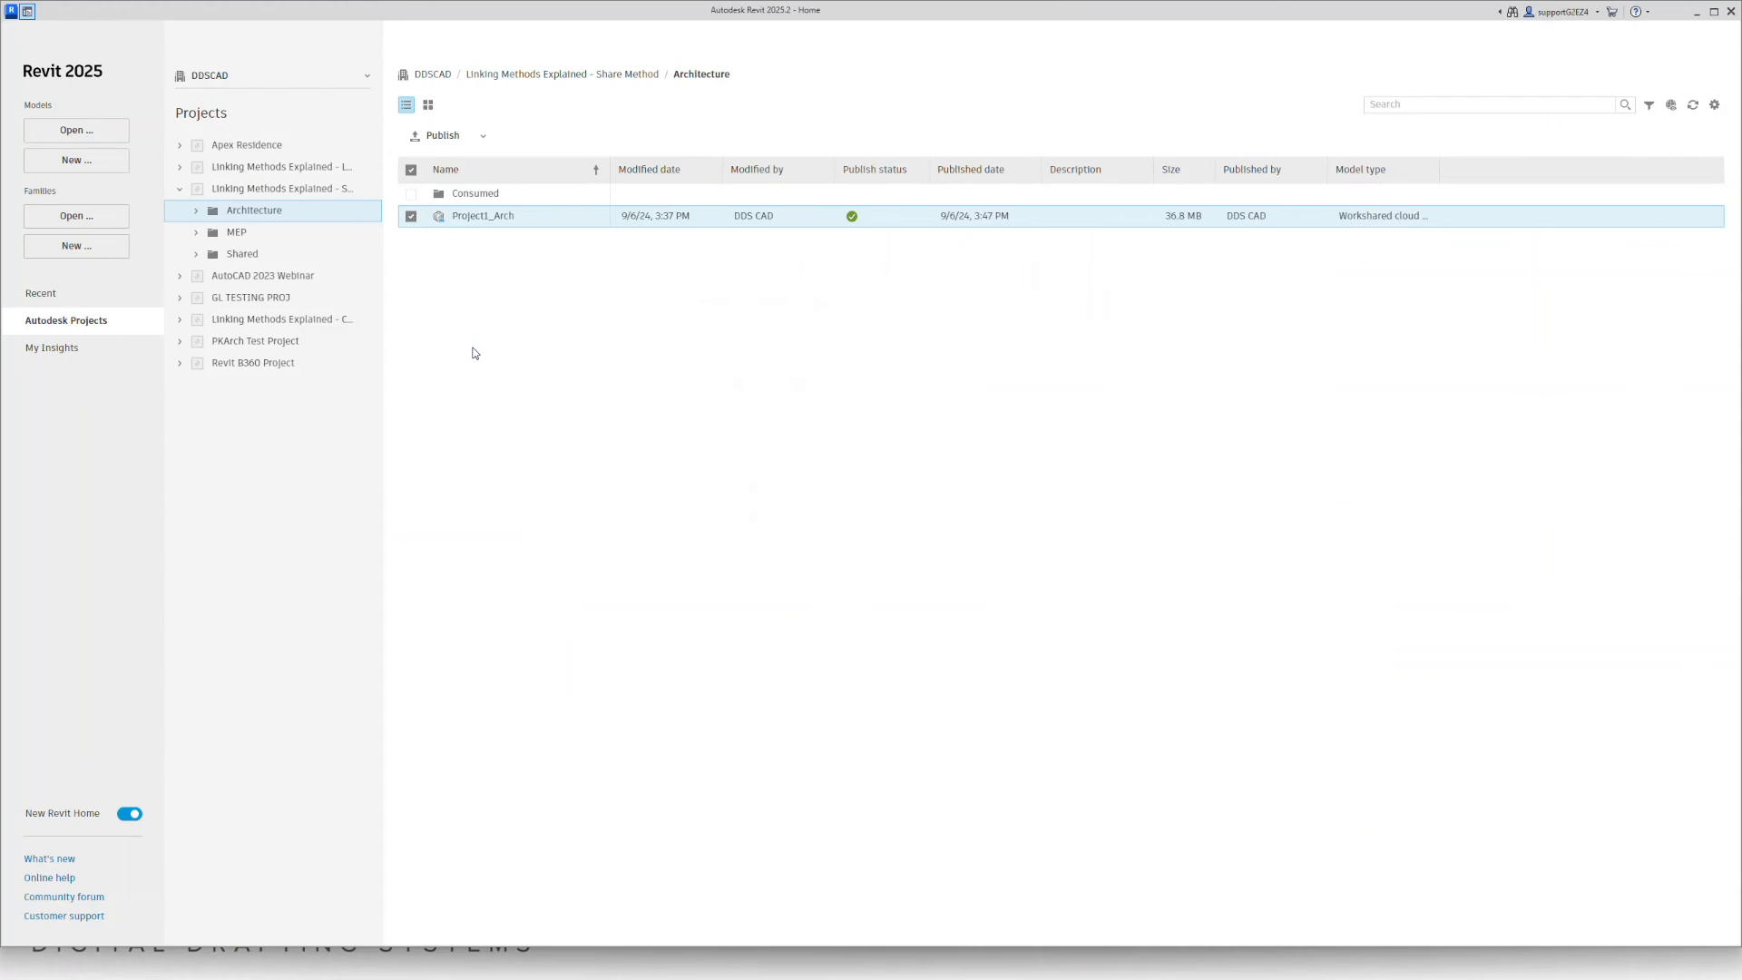
Switch to the PowerPoint slide show and advance to the Consume Method slide.
{"action": "key", "text": "alt+Tab"}
{"action": "key", "text": "Tab"}
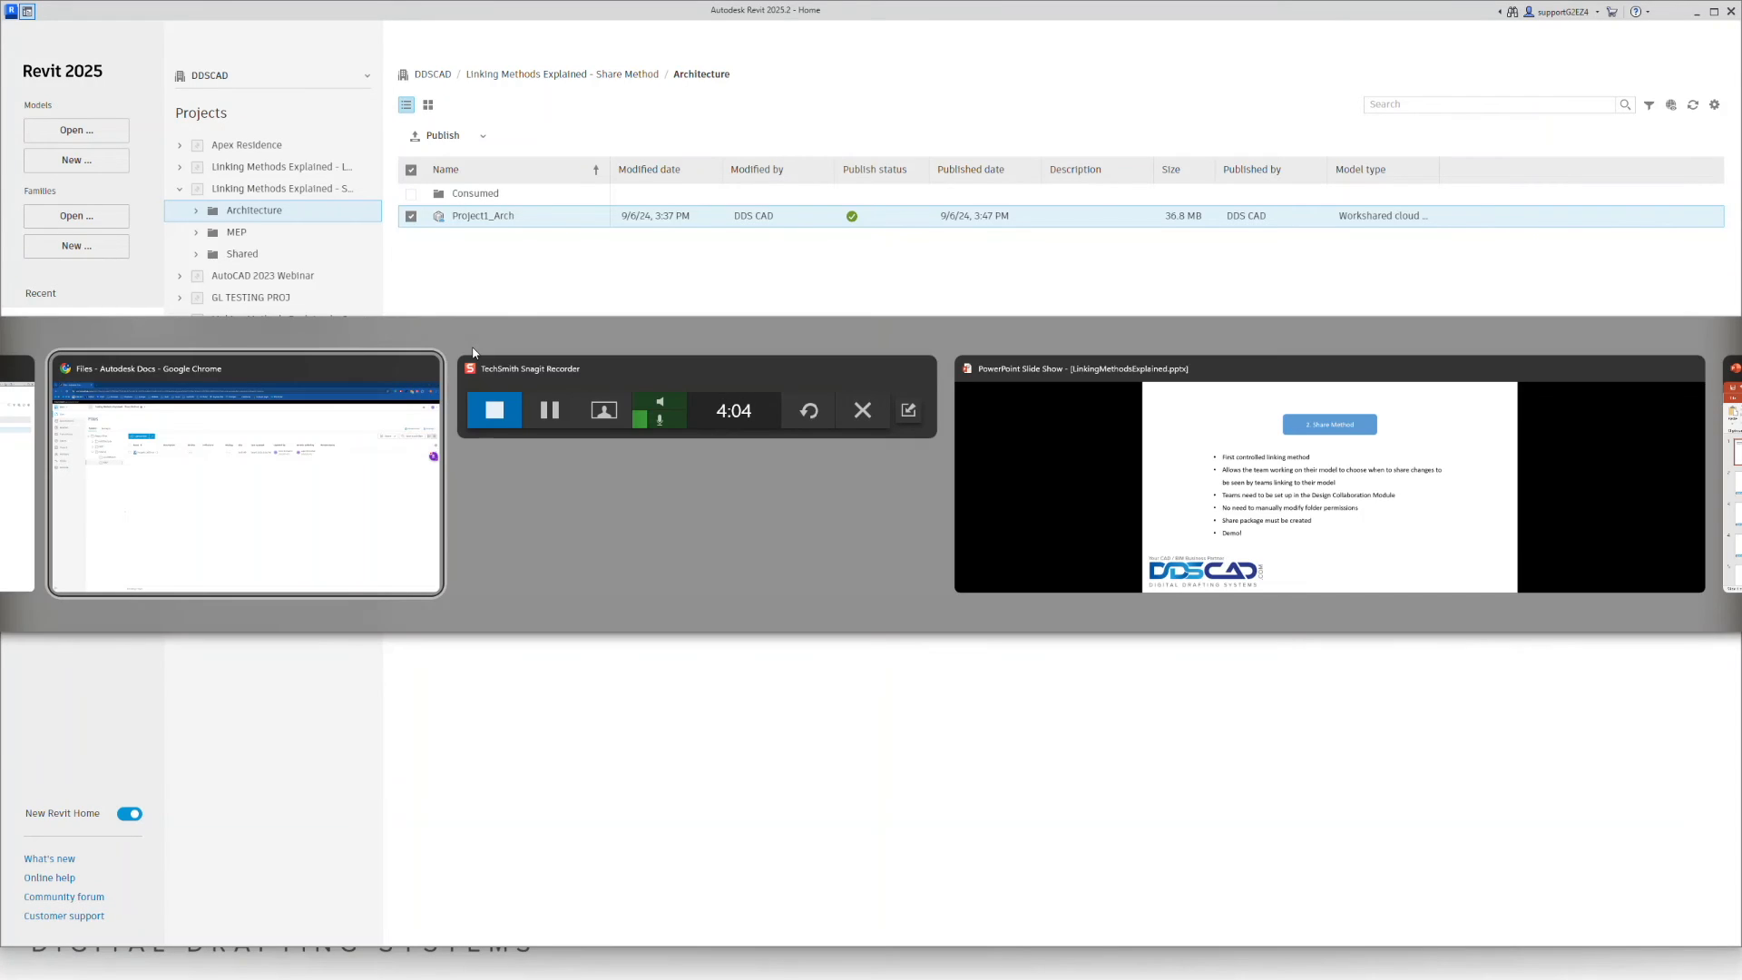
{"action": "key", "text": "Right"}
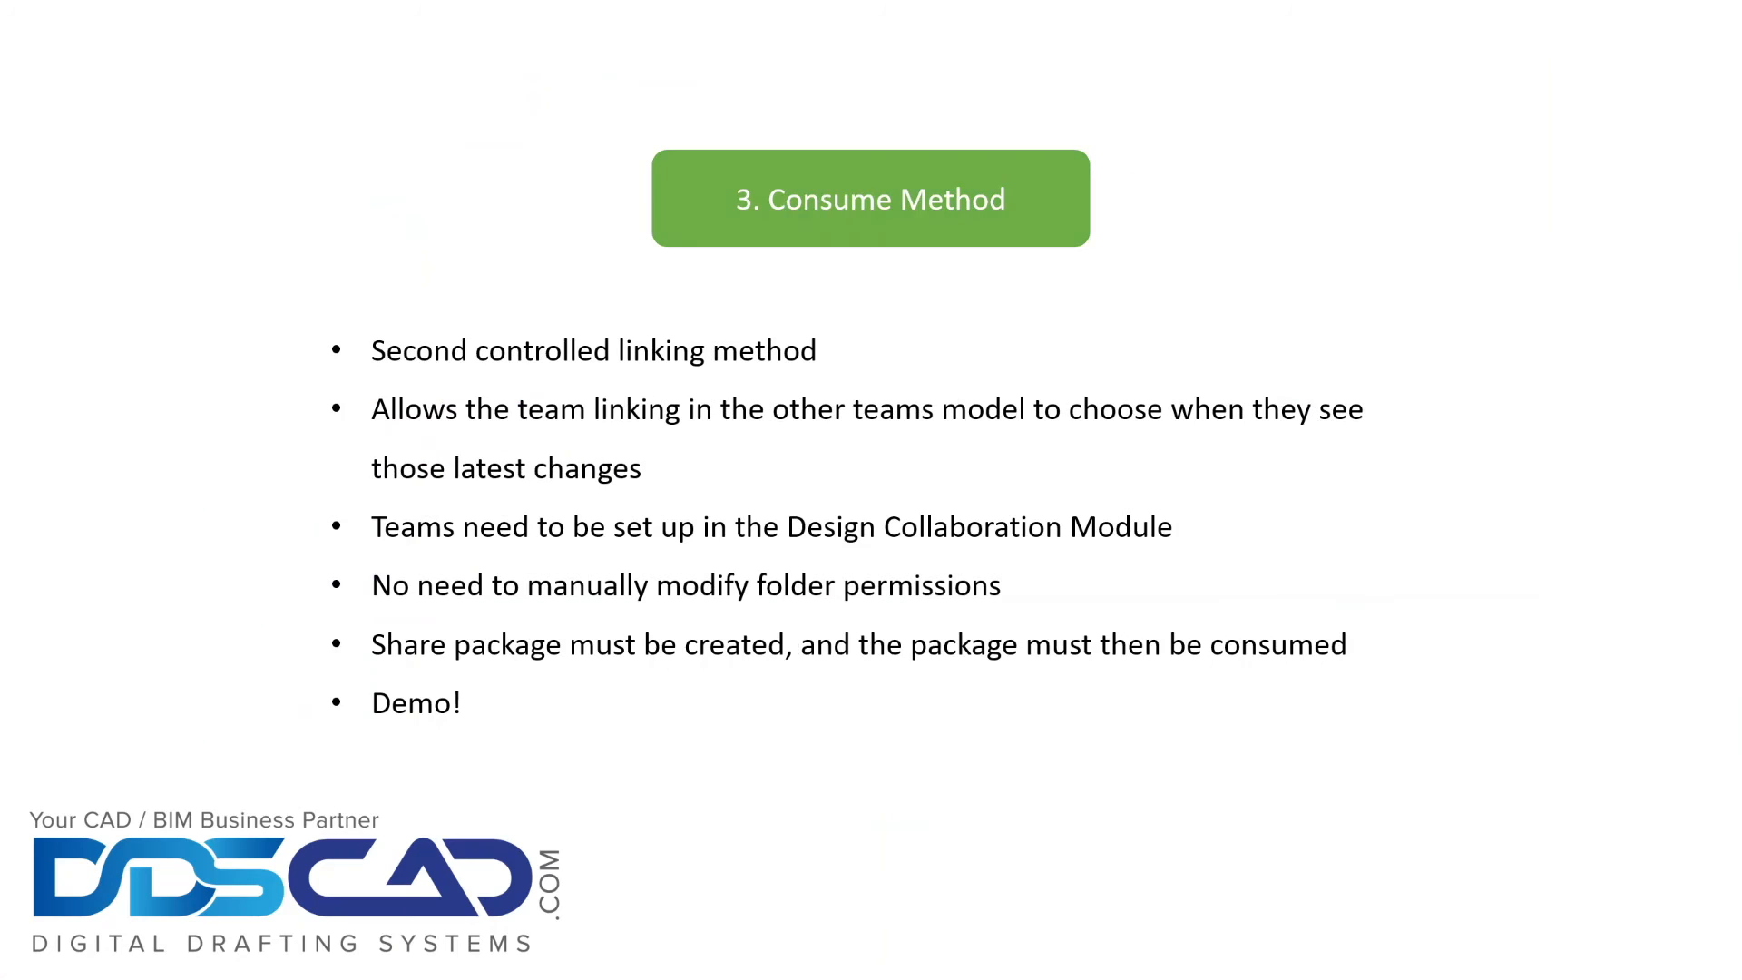
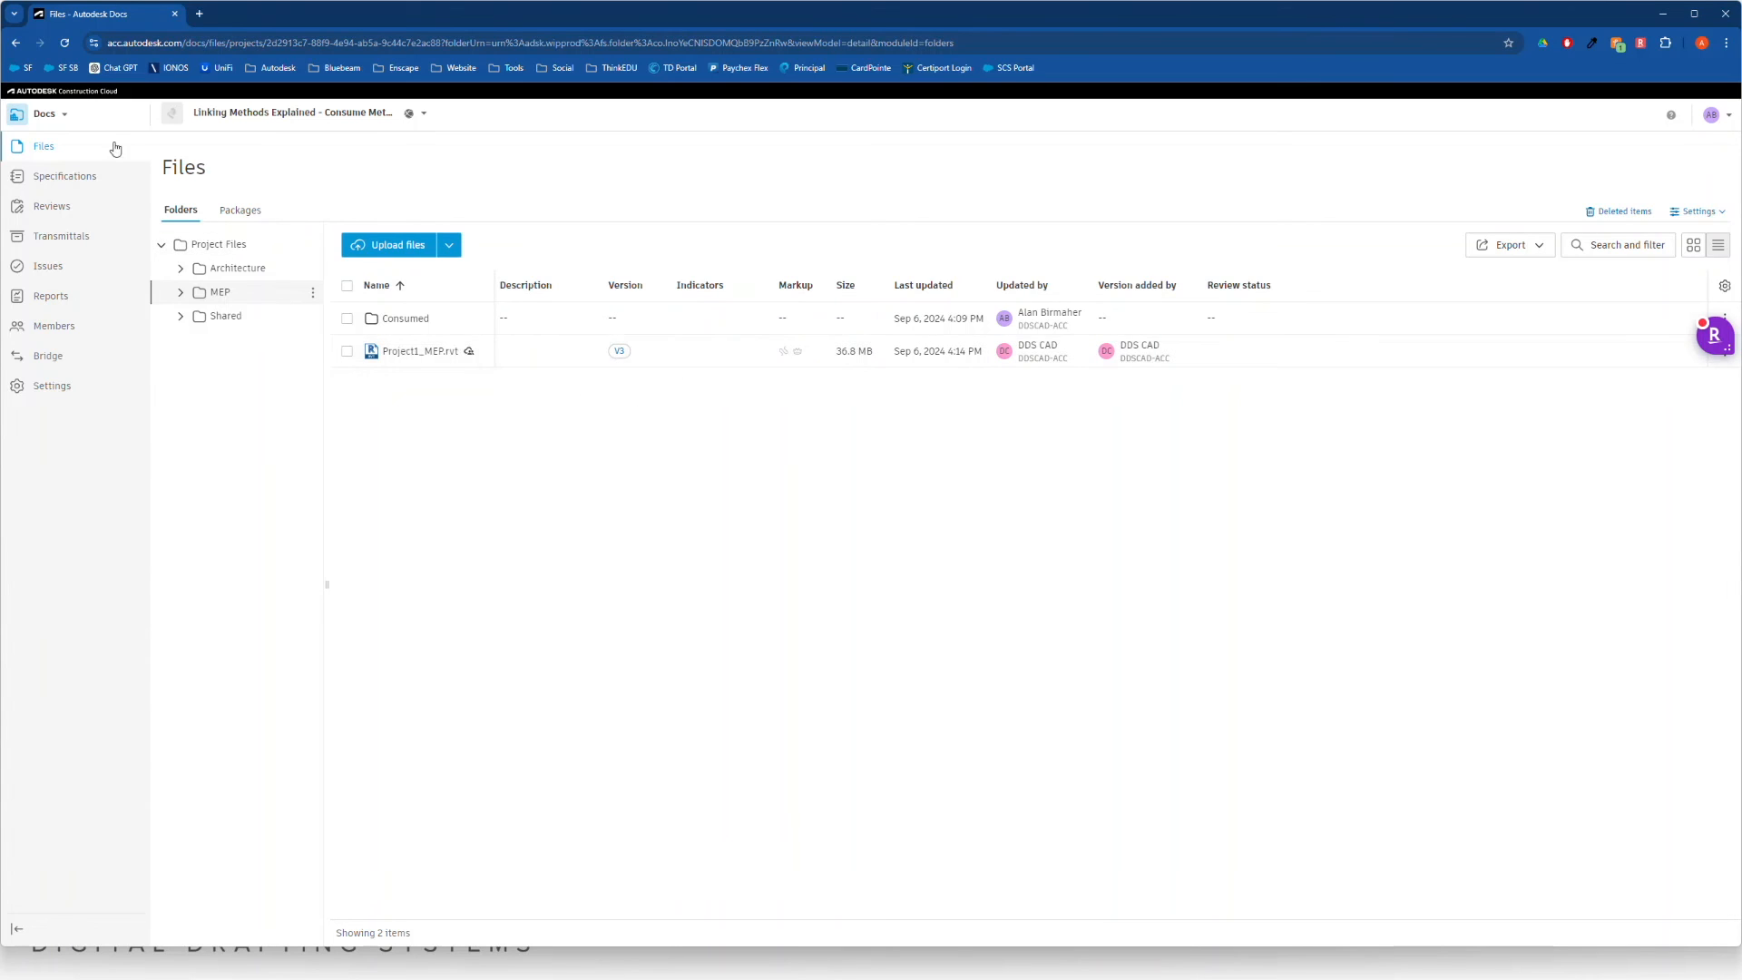
Go from Docs to Design Collaboration in the Consume Method project and switch to the MEP team in the project timeline.
{"action": "left_click", "coordinate": [63, 115]}
{"action": "left_click", "coordinate": [138, 243]}
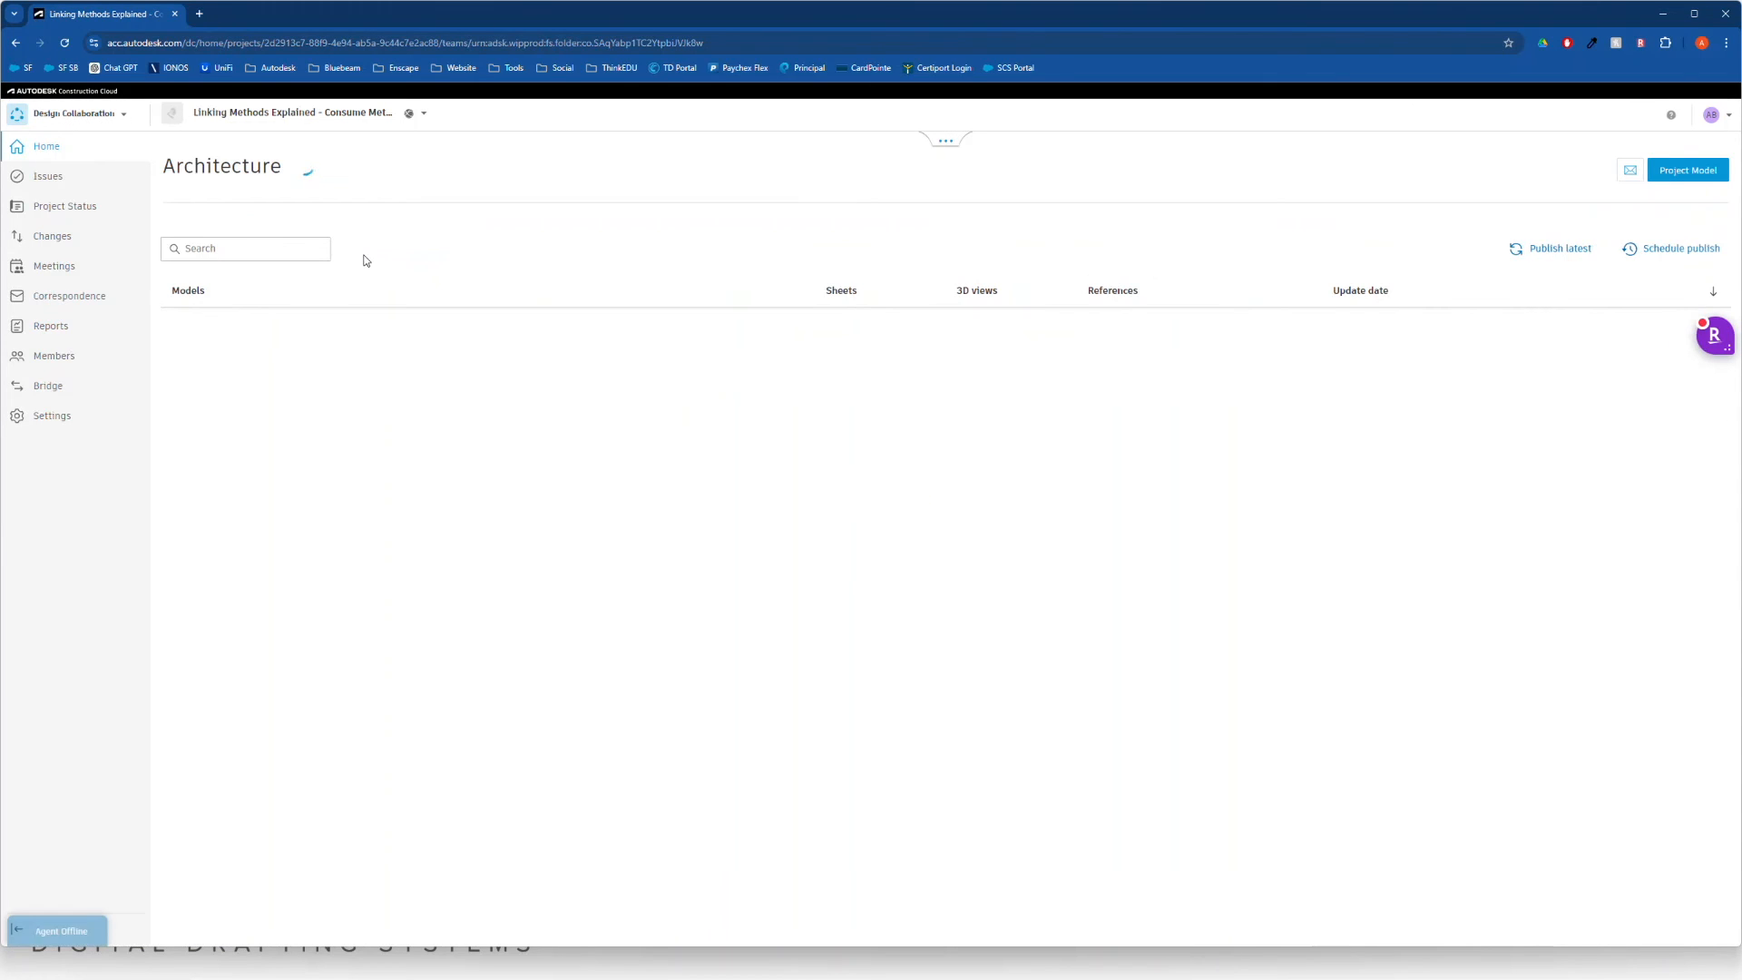
{"action": "left_click", "coordinate": [944, 143]}
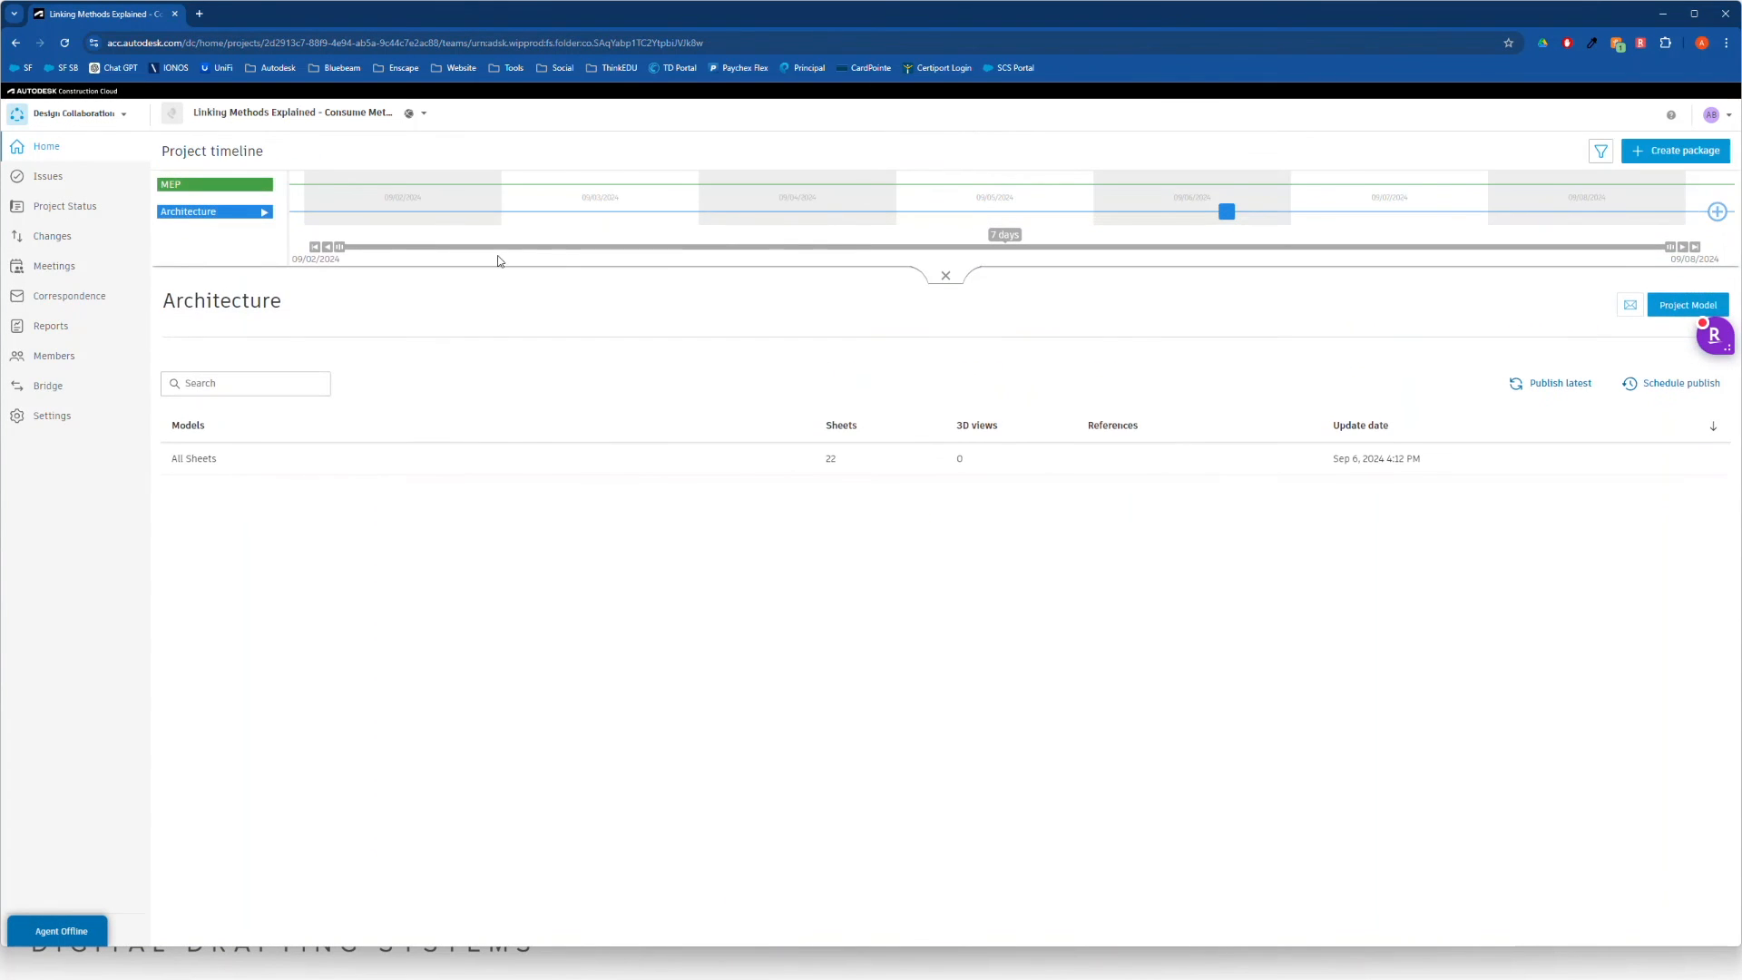
{"action": "left_click", "coordinate": [228, 209]}
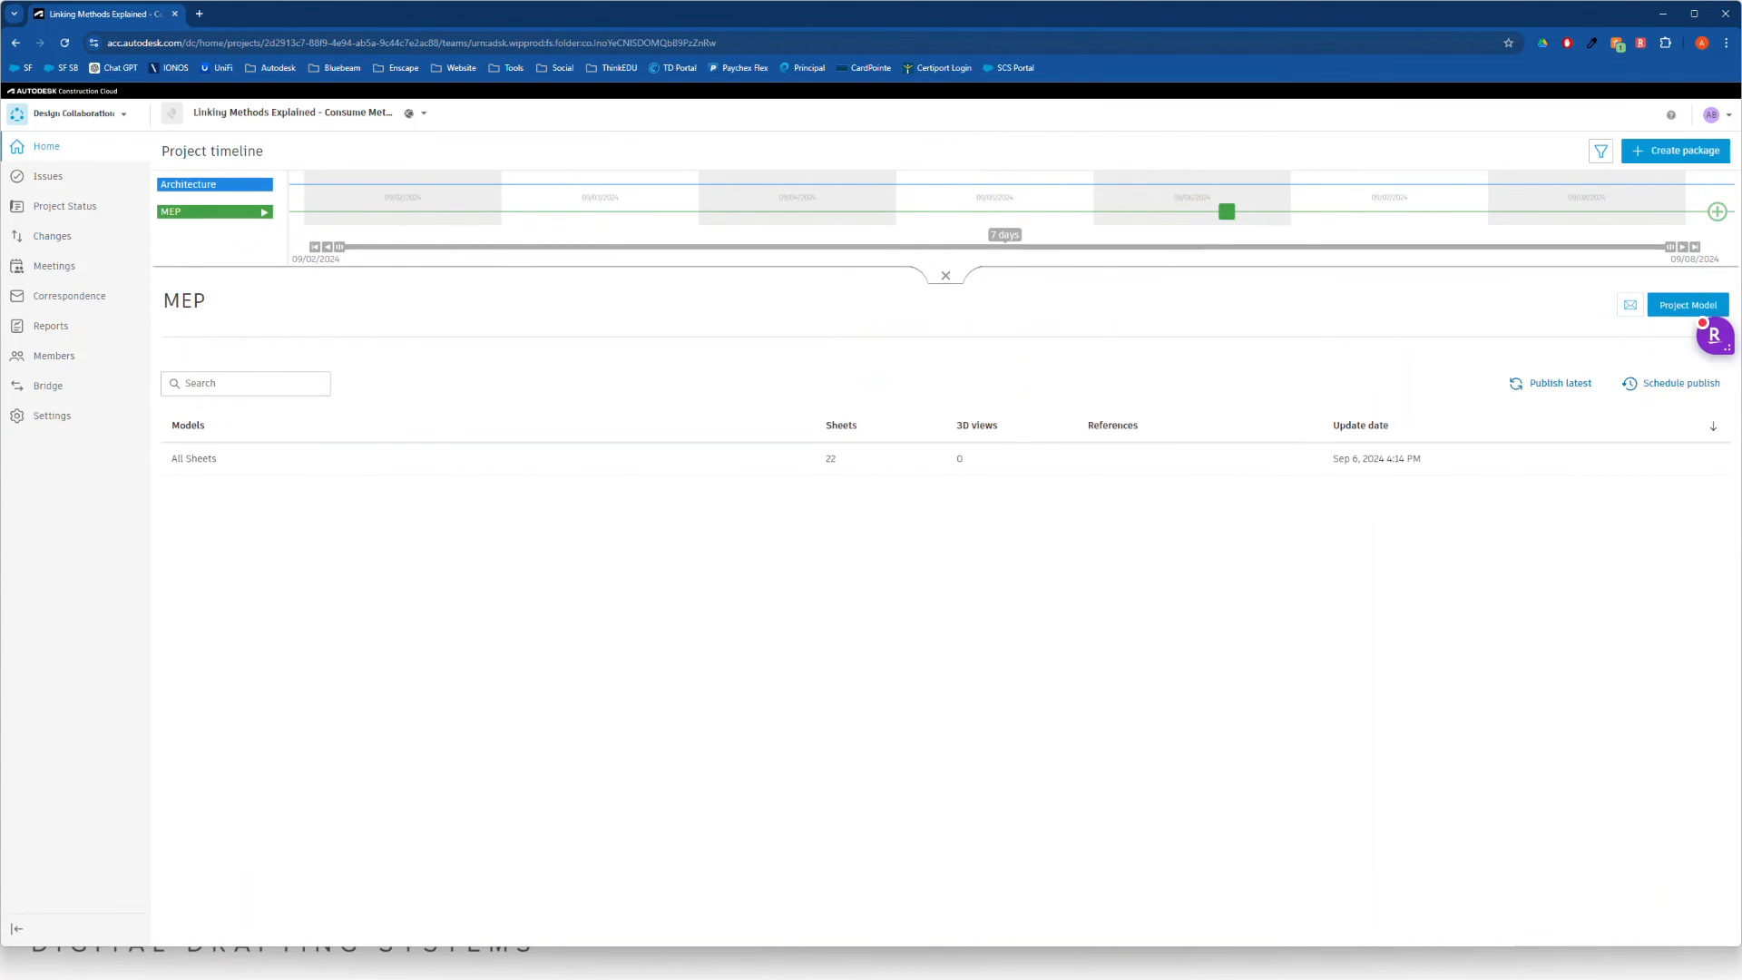
Create an MEP package with the All Sheets set, save it, and share it with all teams.
{"action": "left_click", "coordinate": [1717, 211]}
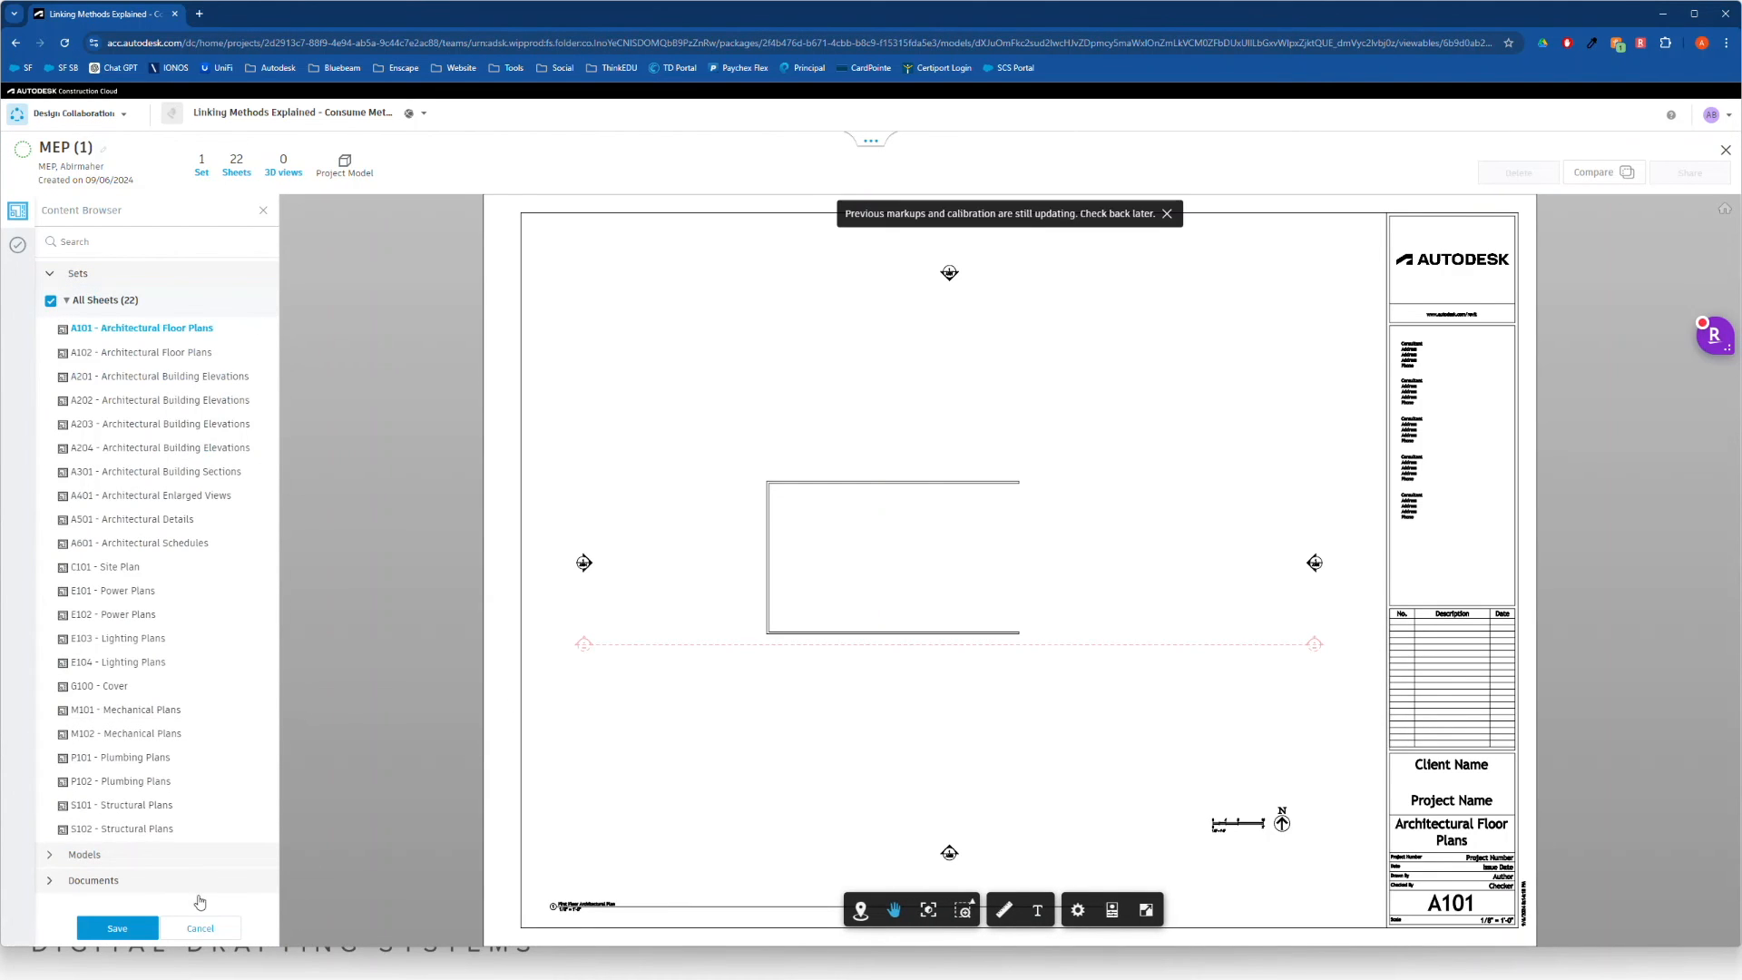
{"action": "left_click", "coordinate": [117, 927]}
{"action": "left_click", "coordinate": [1688, 174]}
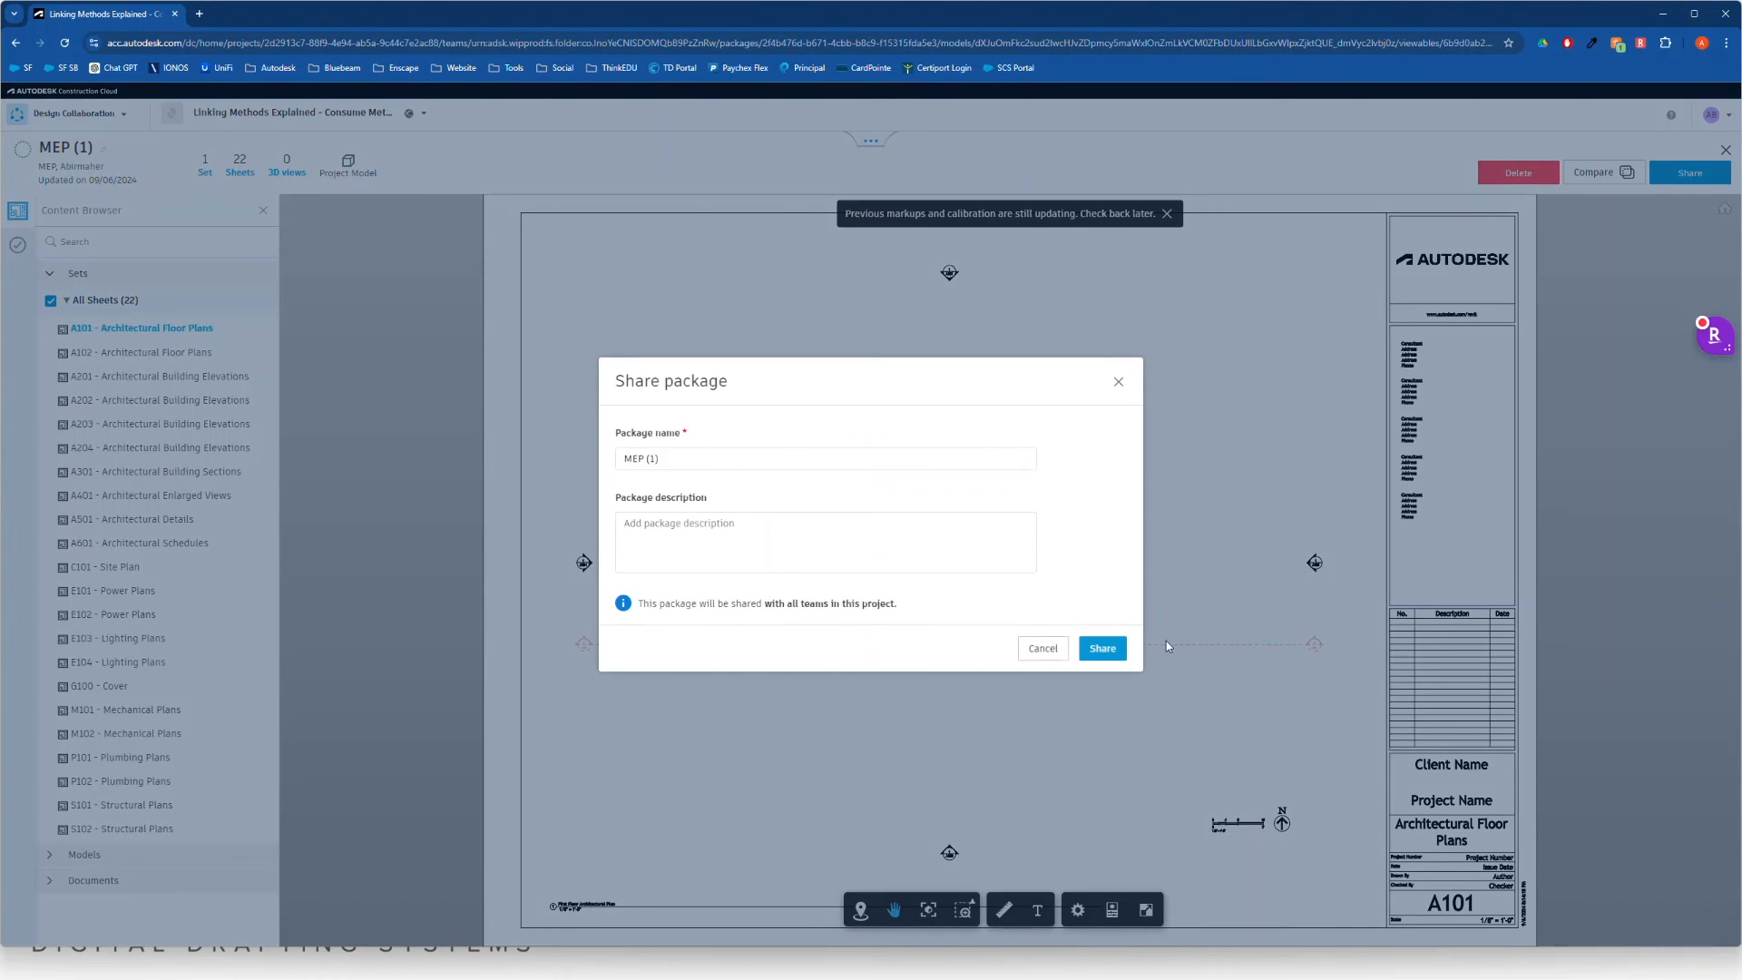
{"action": "left_click", "coordinate": [1102, 628]}
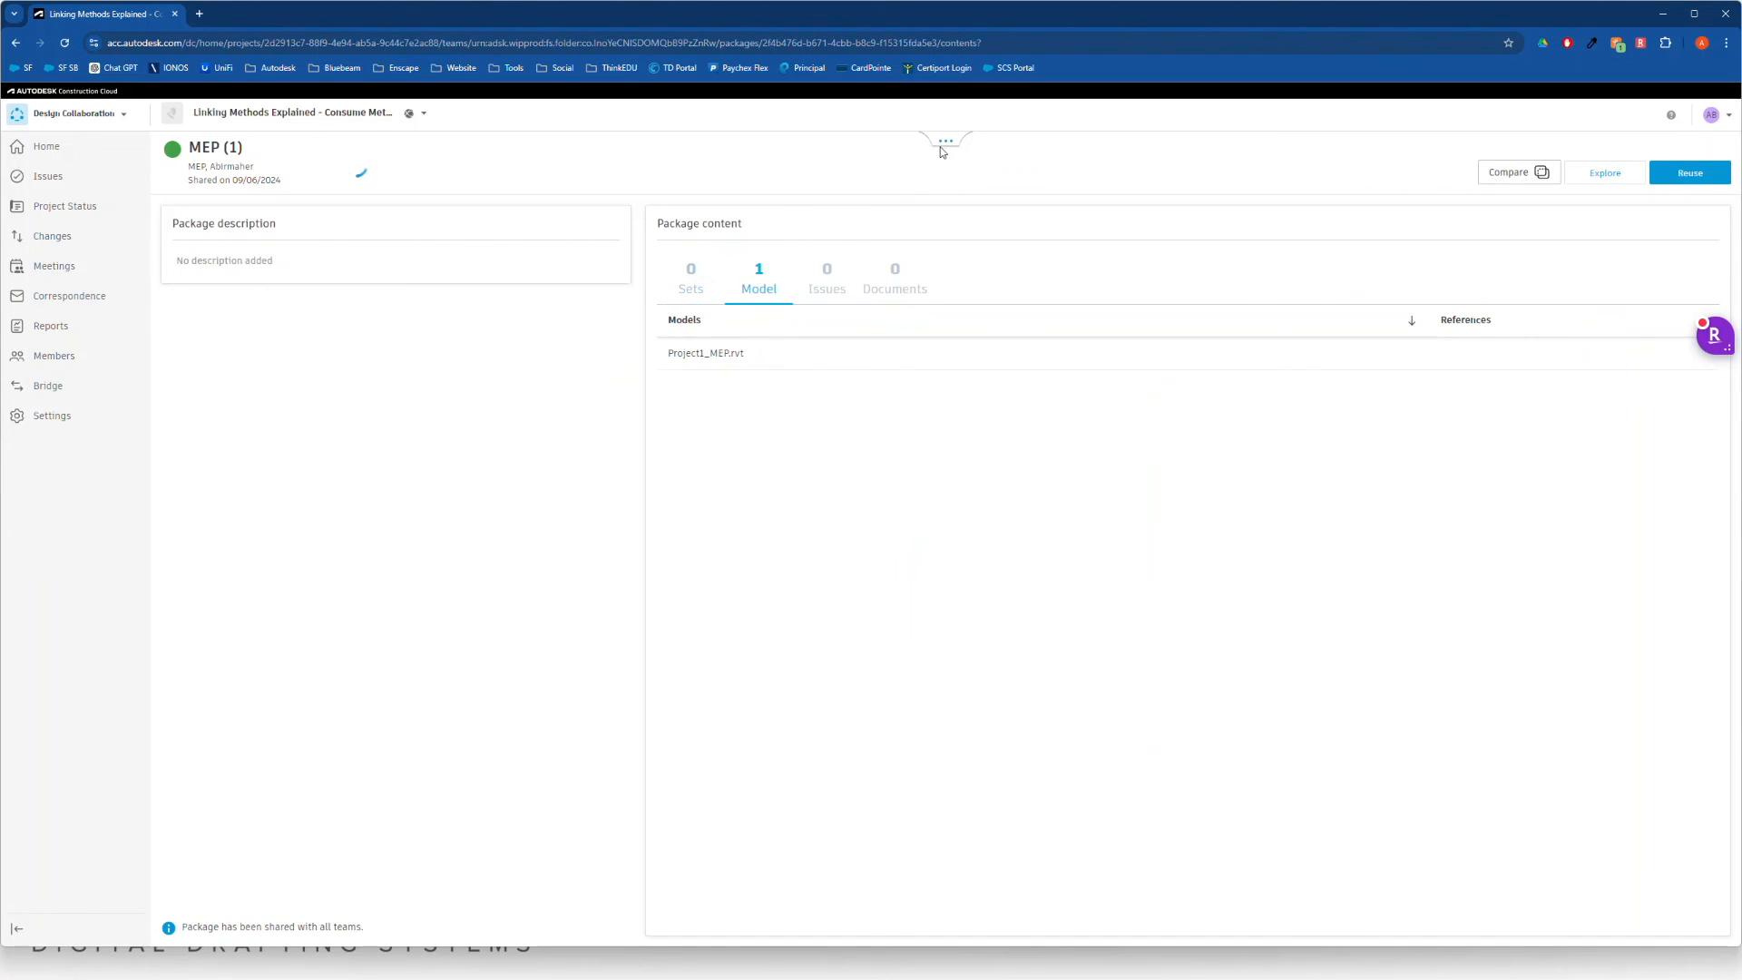
Switch the timeline to the Architecture team, and open the Shared/MEP folder in Docs to check the shared Project1_MEP.rvt.
{"action": "left_click", "coordinate": [945, 140]}
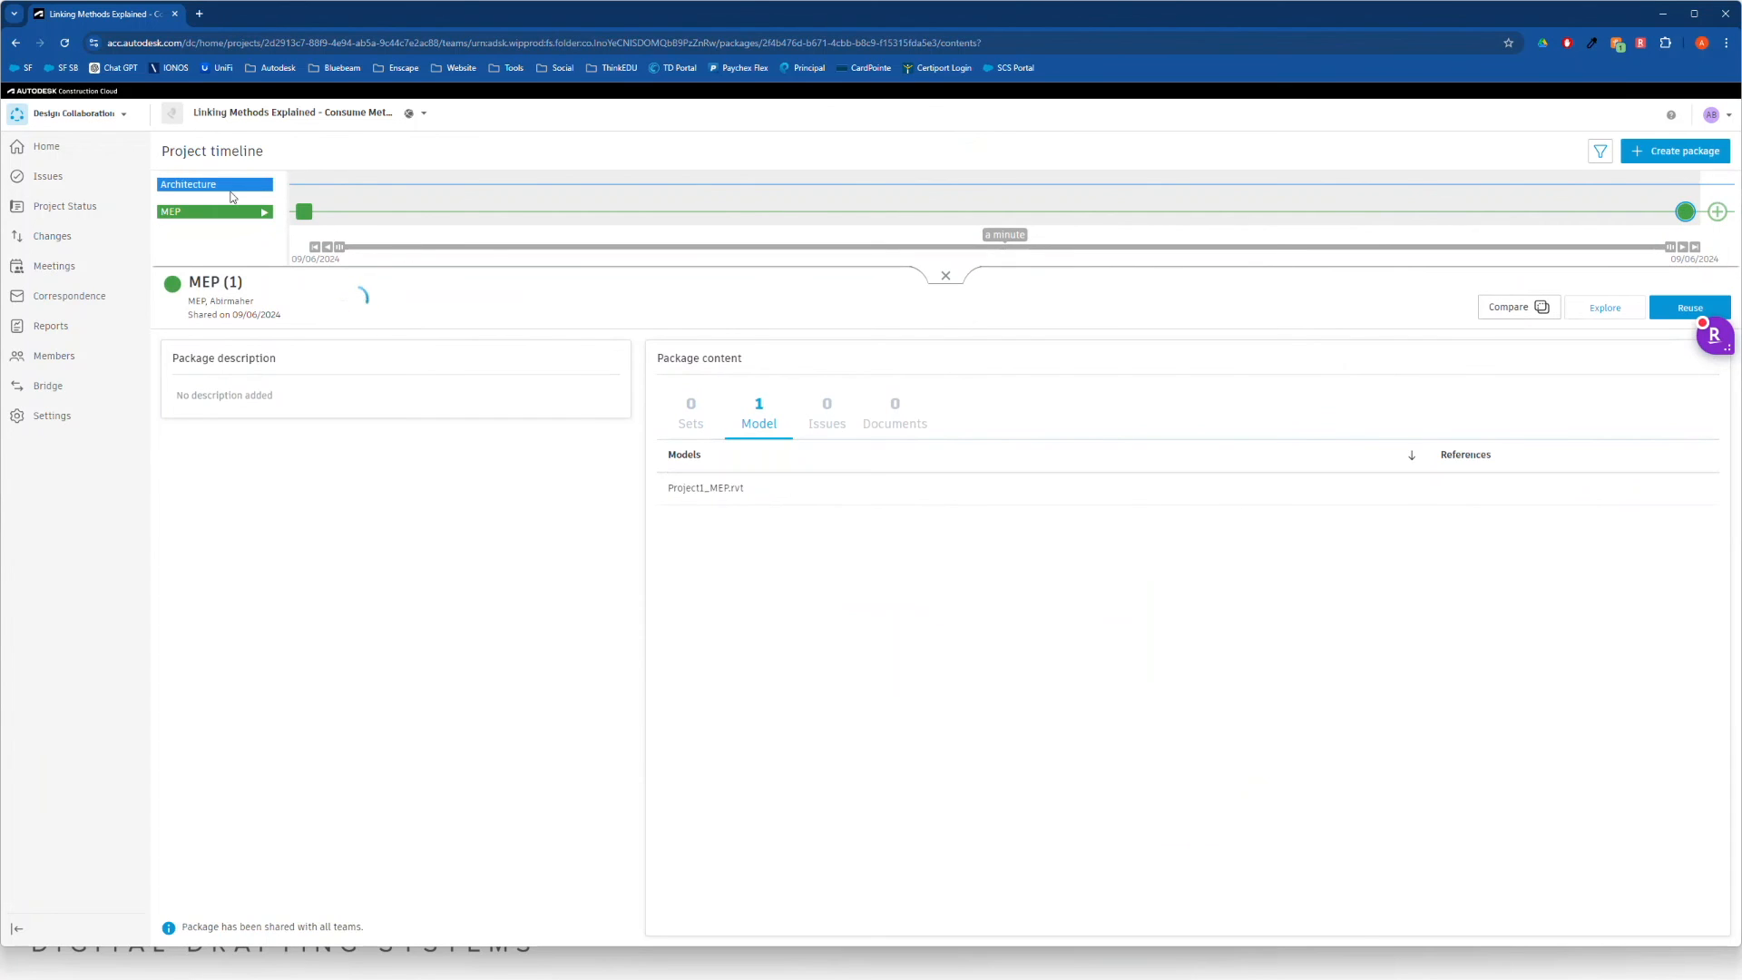
{"action": "left_click", "coordinate": [179, 189]}
{"action": "left_click", "coordinate": [72, 114]}
{"action": "left_click", "coordinate": [67, 210]}
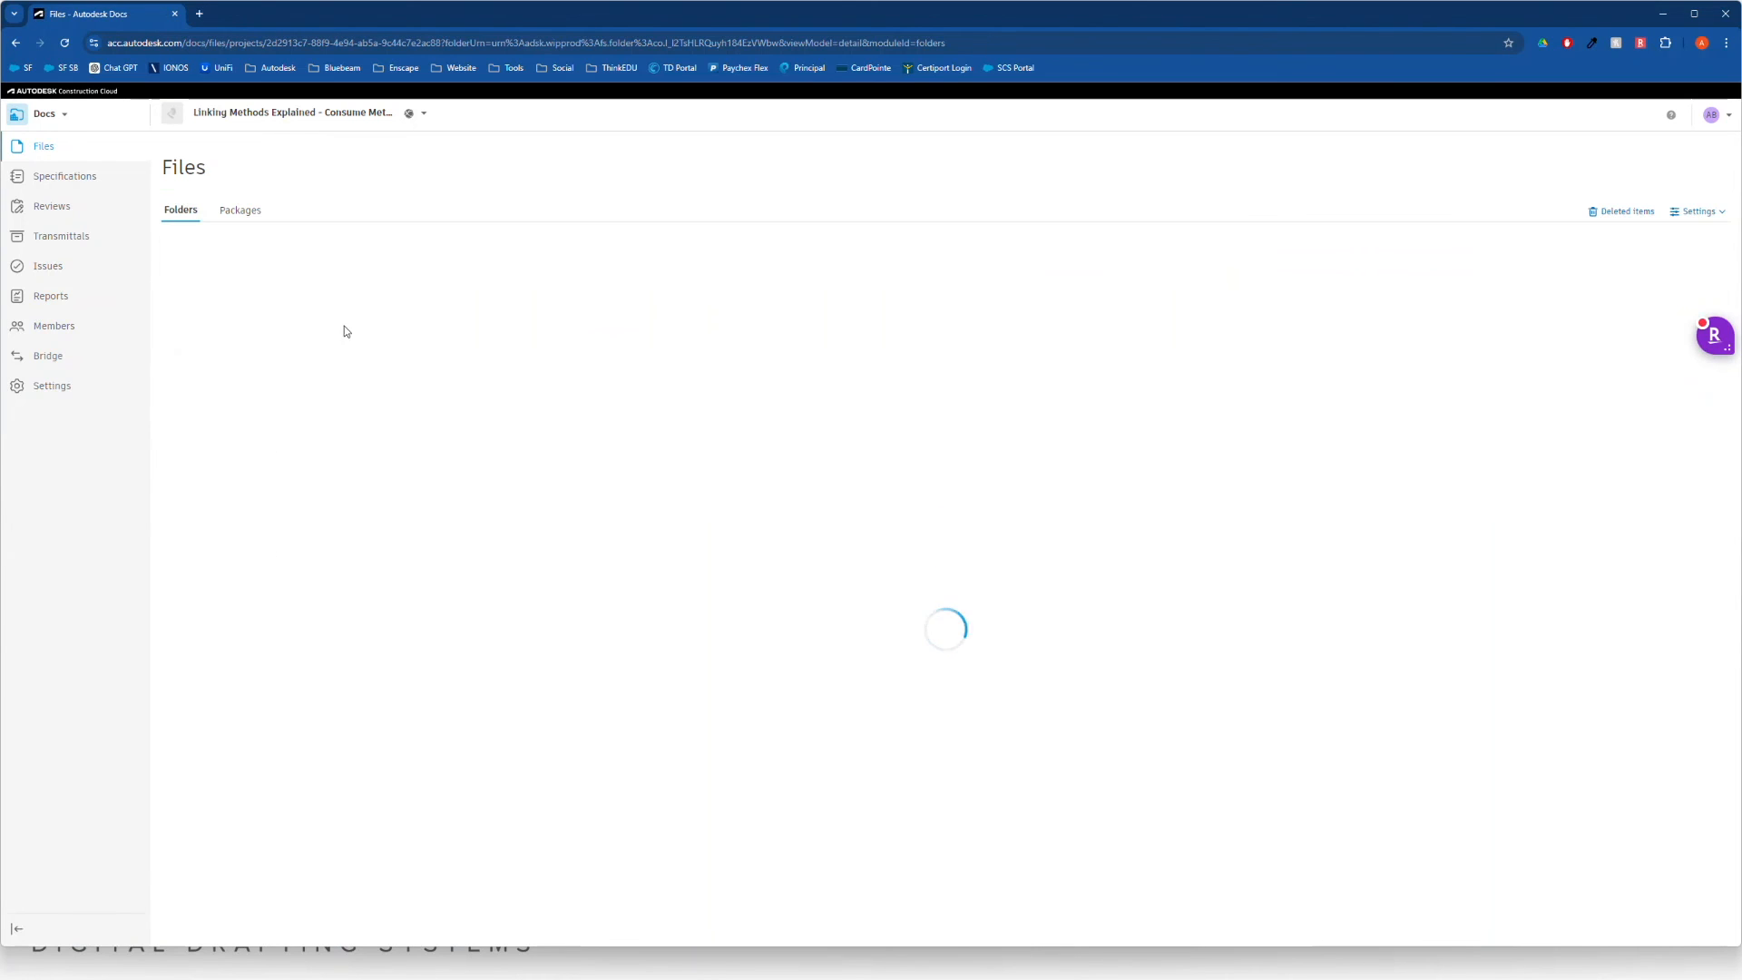
{"action": "left_click", "coordinate": [227, 318]}
{"action": "left_click", "coordinate": [388, 352]}
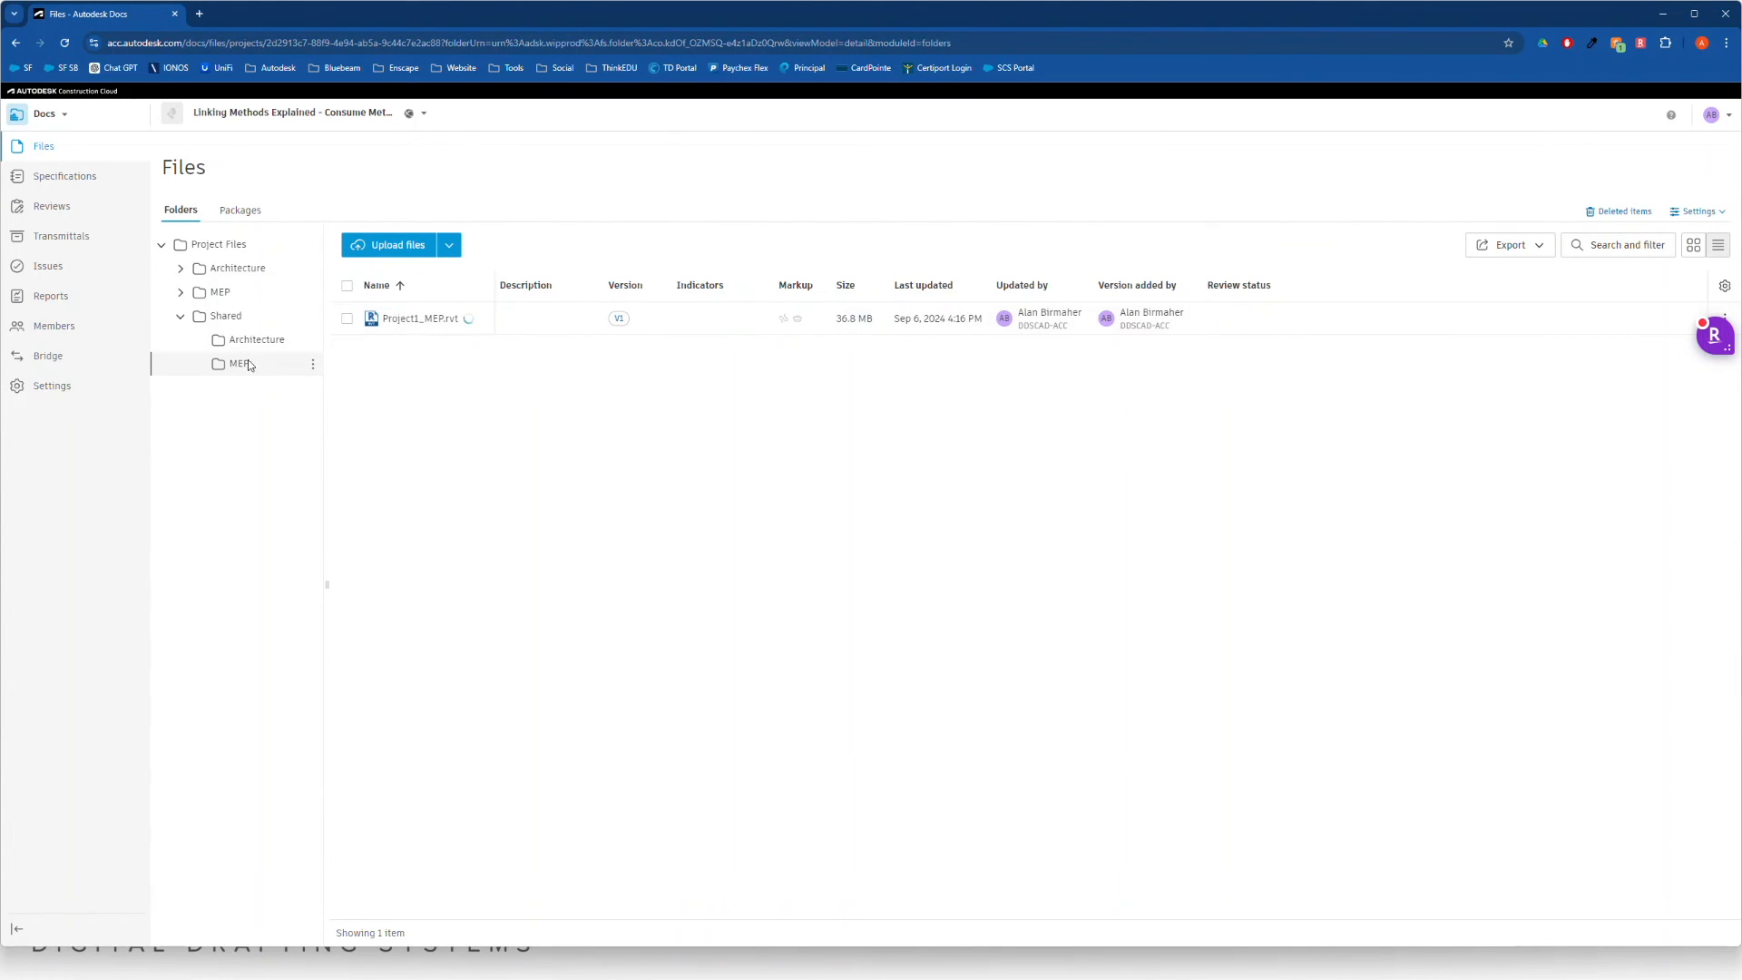
{"action": "left_click", "coordinate": [181, 315]}
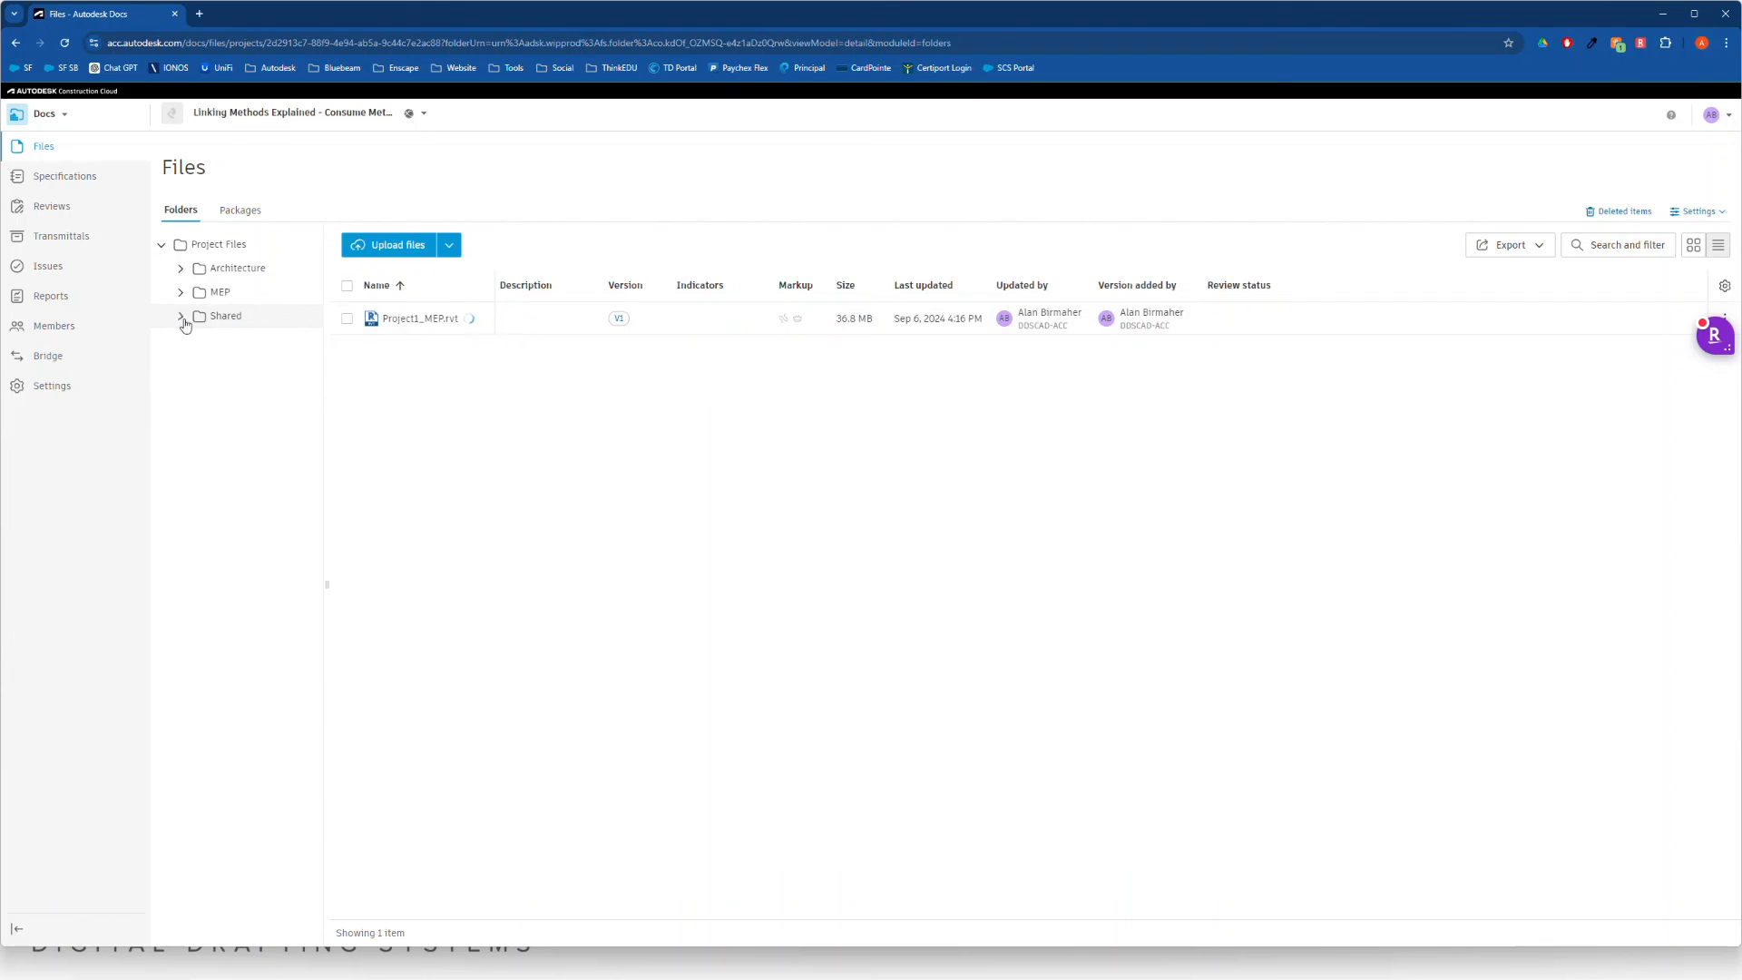
Return to Design Collaboration and expand the project timeline for the Architecture team.
{"action": "left_click", "coordinate": [60, 129]}
{"action": "left_click", "coordinate": [60, 130]}
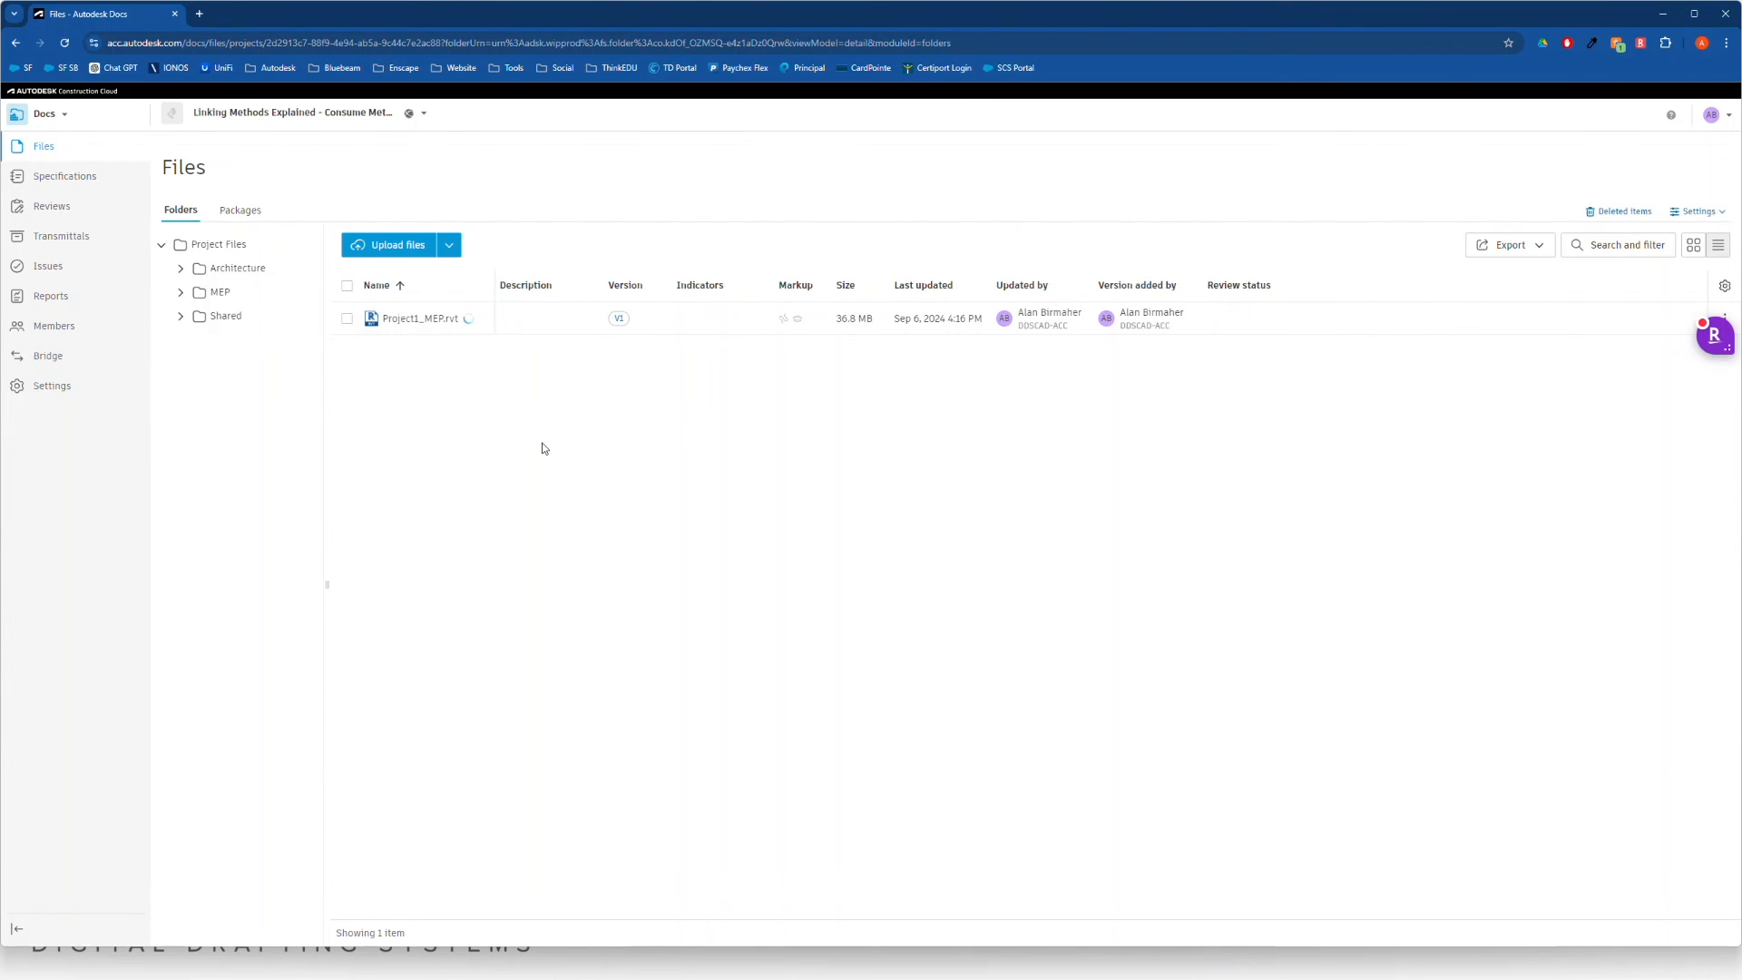
{"action": "left_click", "coordinate": [46, 116]}
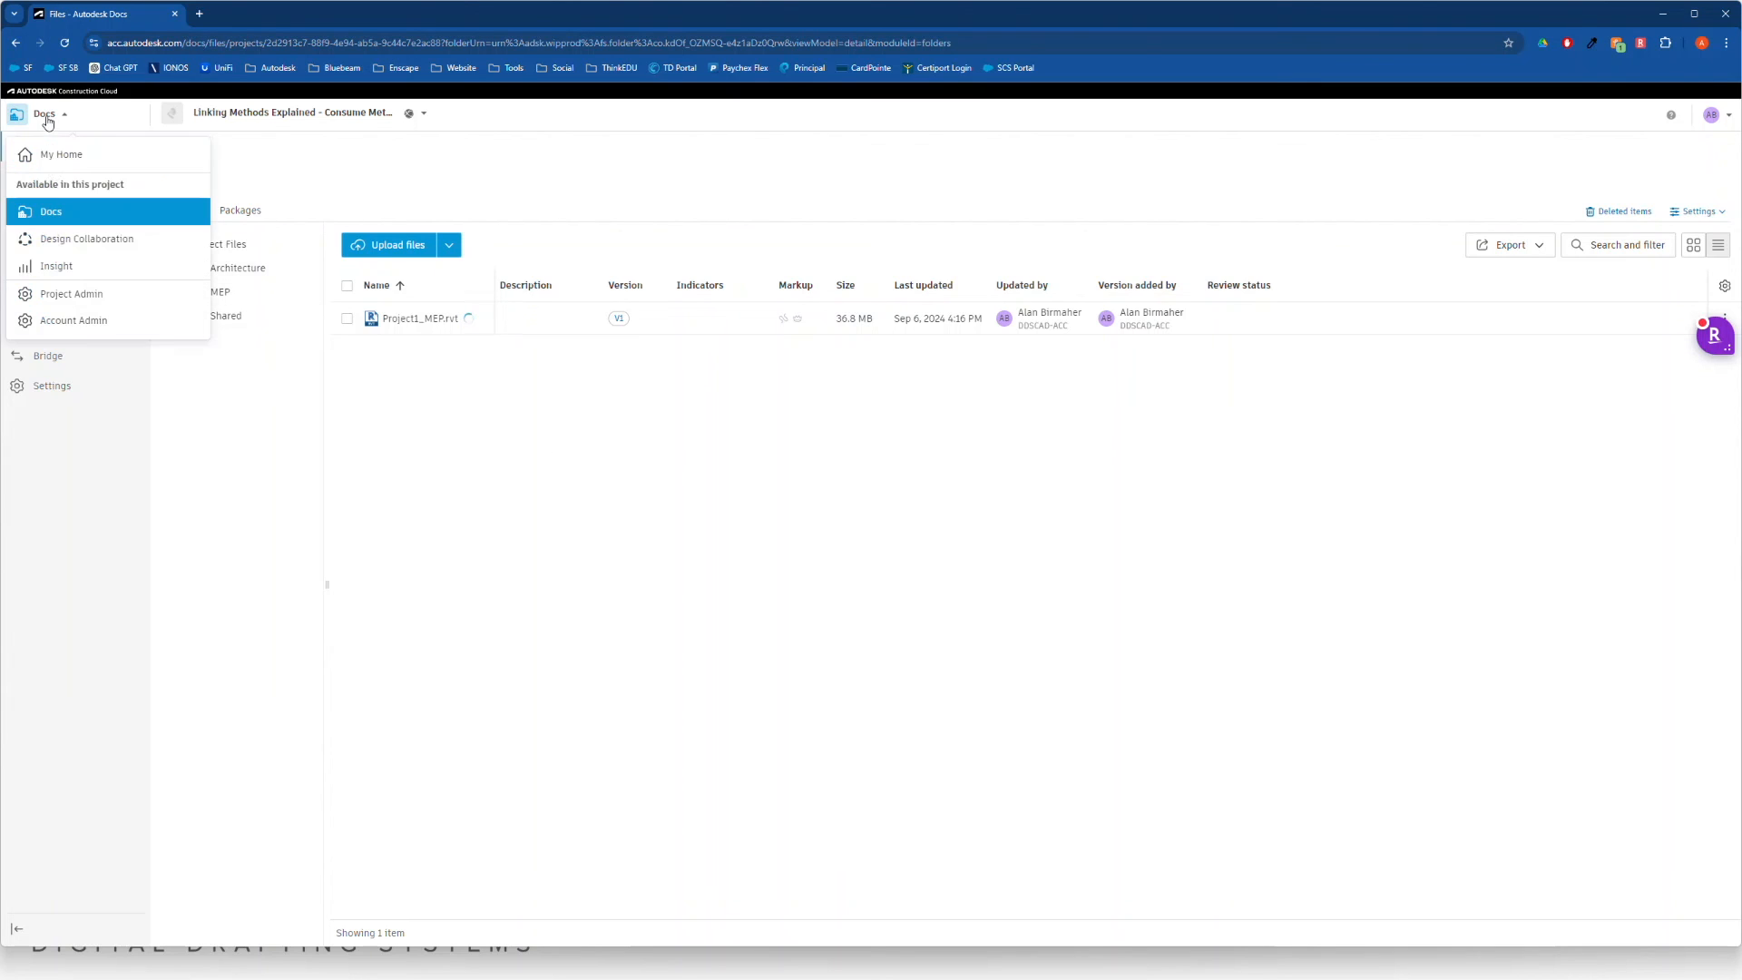
{"action": "left_click", "coordinate": [71, 239]}
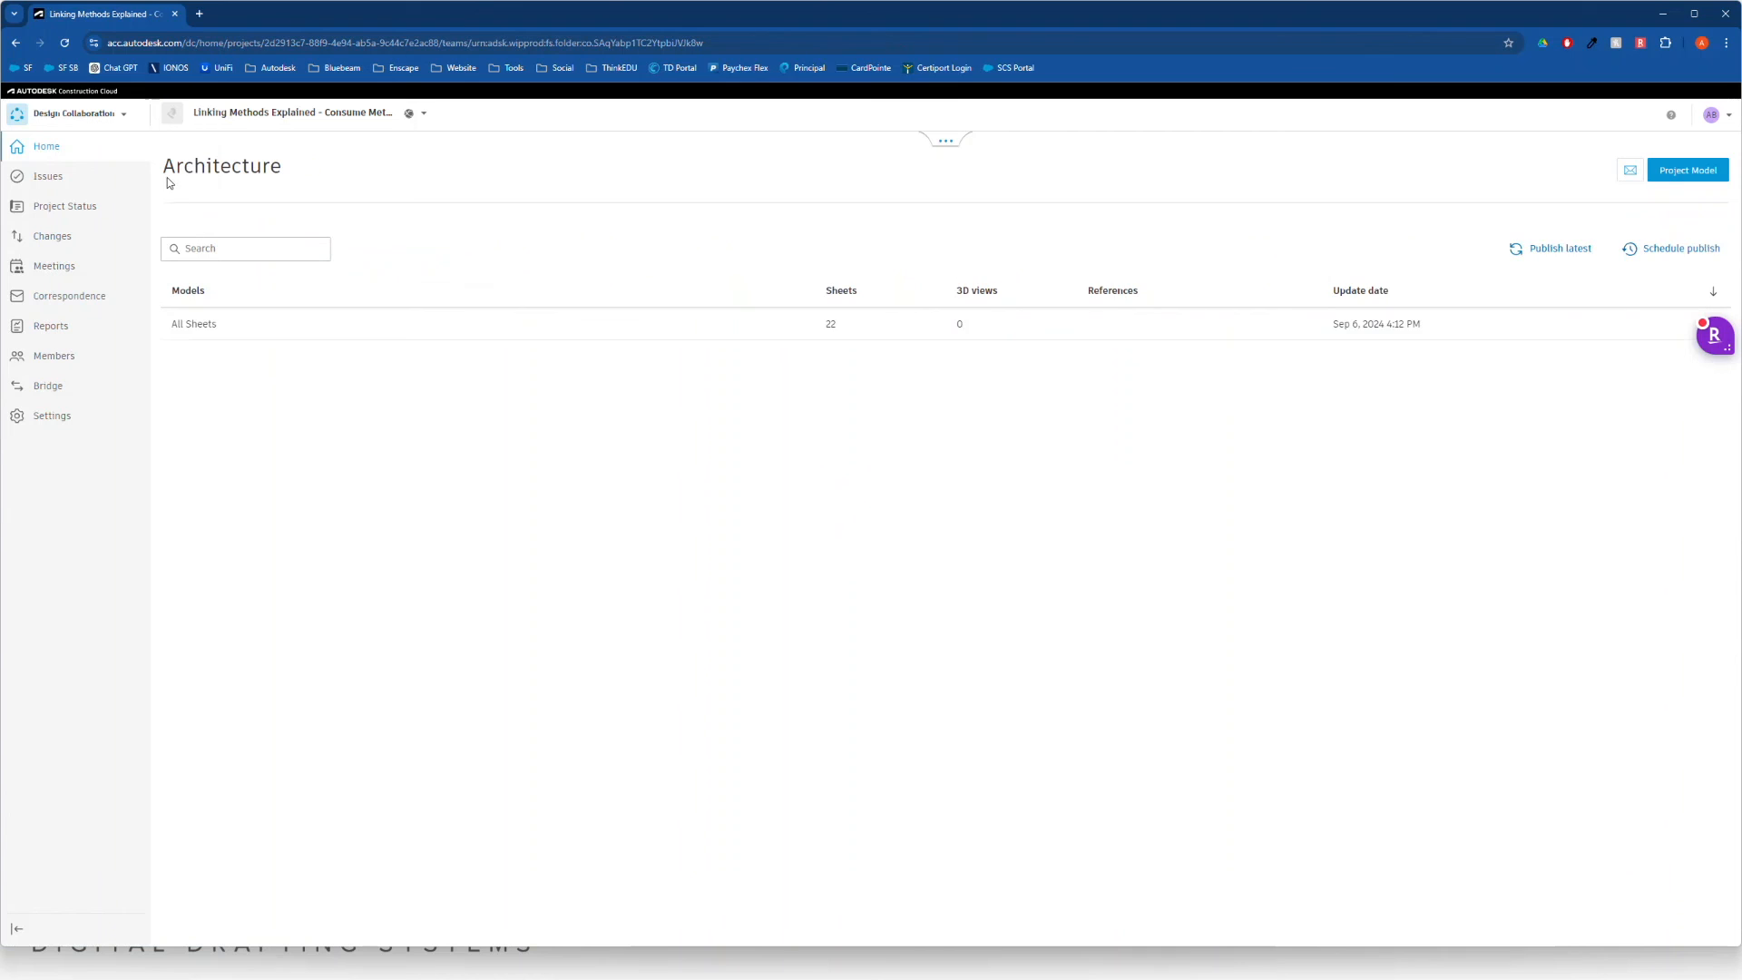
{"action": "left_click", "coordinate": [945, 140]}
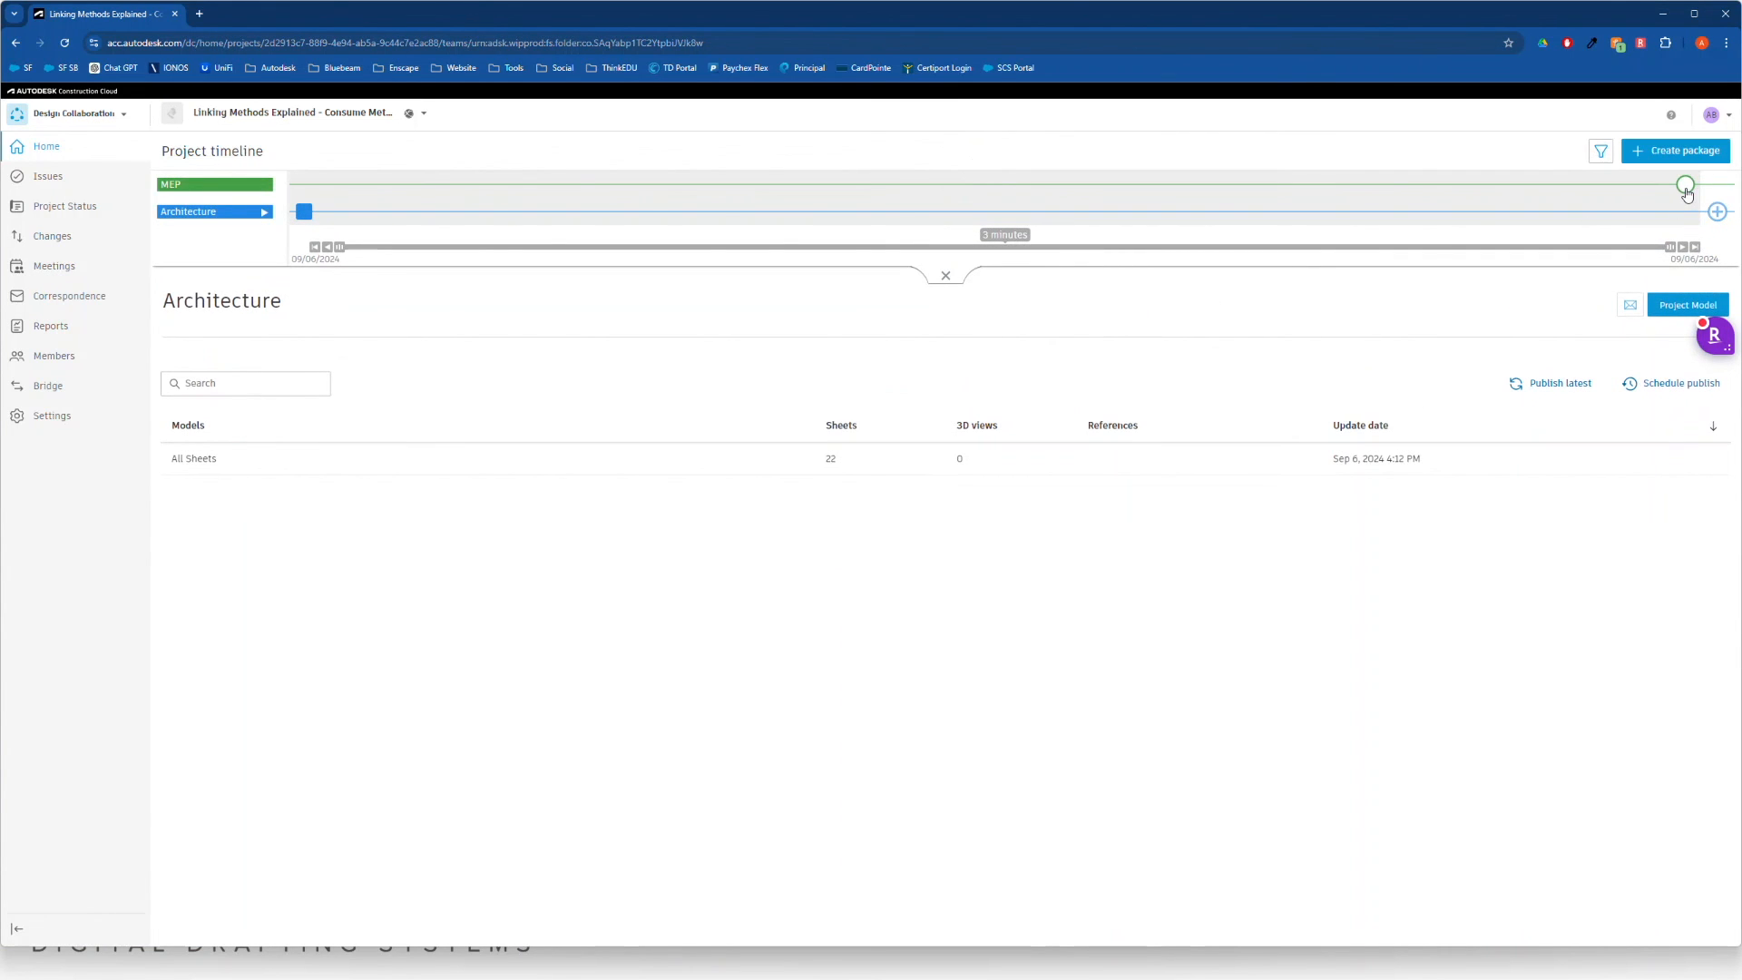
Open the package shared by the MEP team and consume it into the Architecture team's space.
{"action": "mouse_move", "coordinate": [1685, 192]}
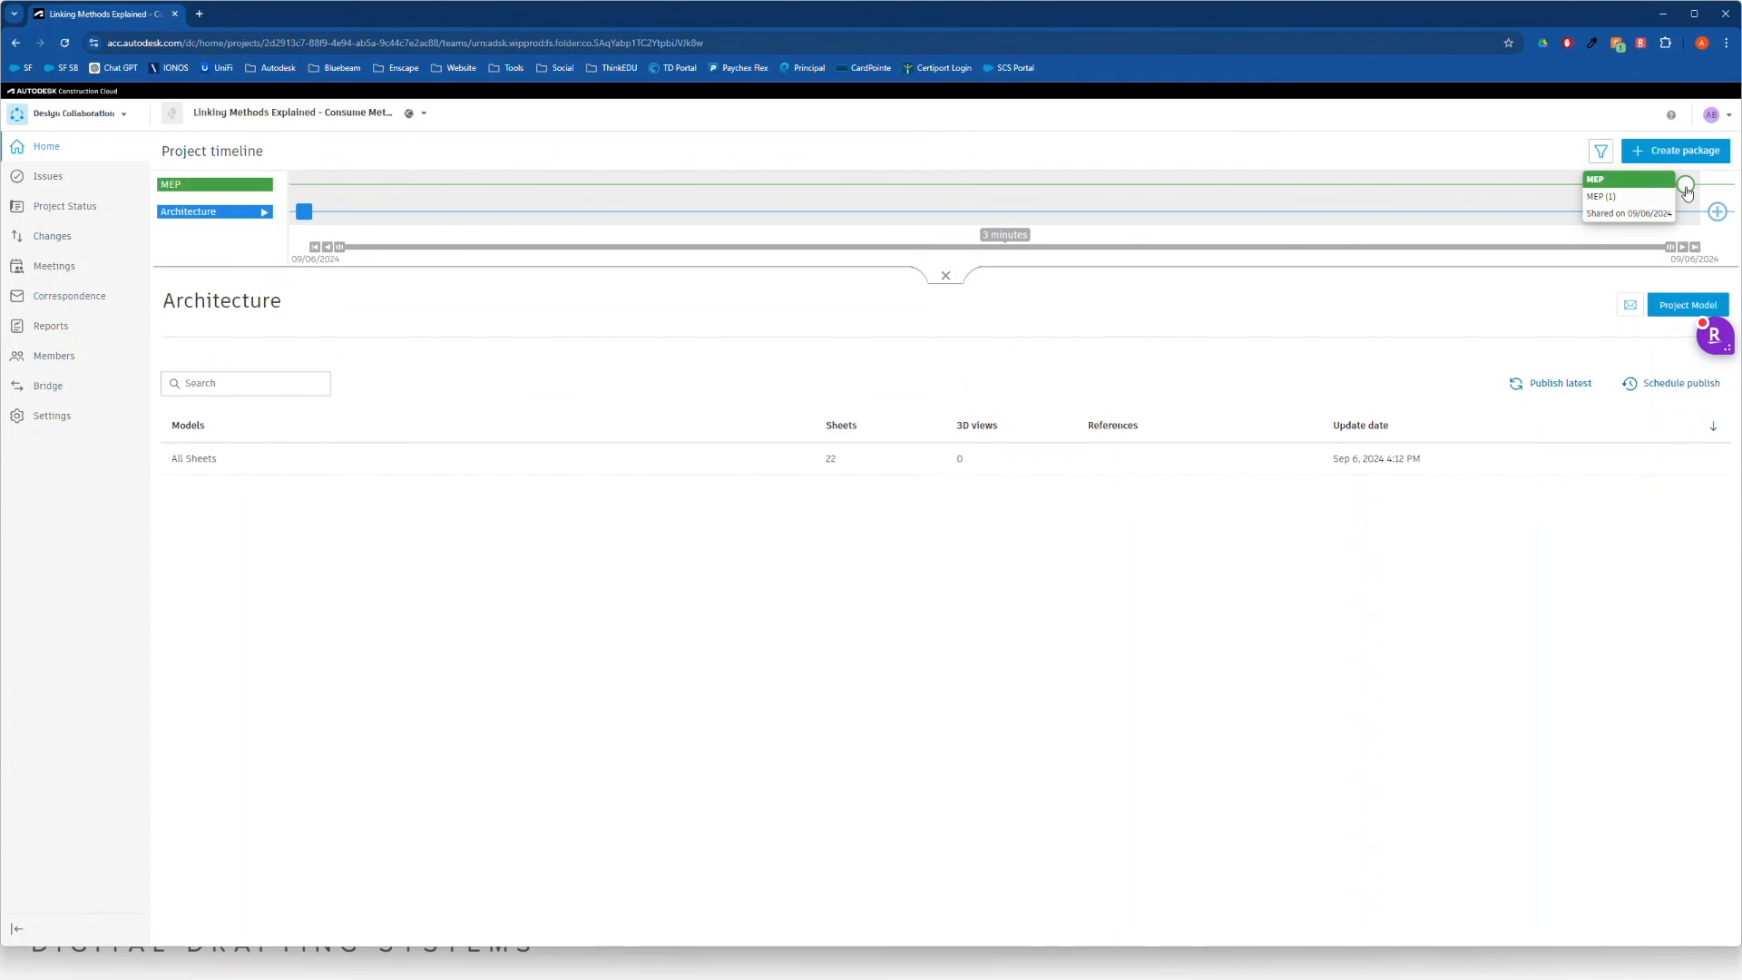
{"action": "left_click", "coordinate": [1686, 190]}
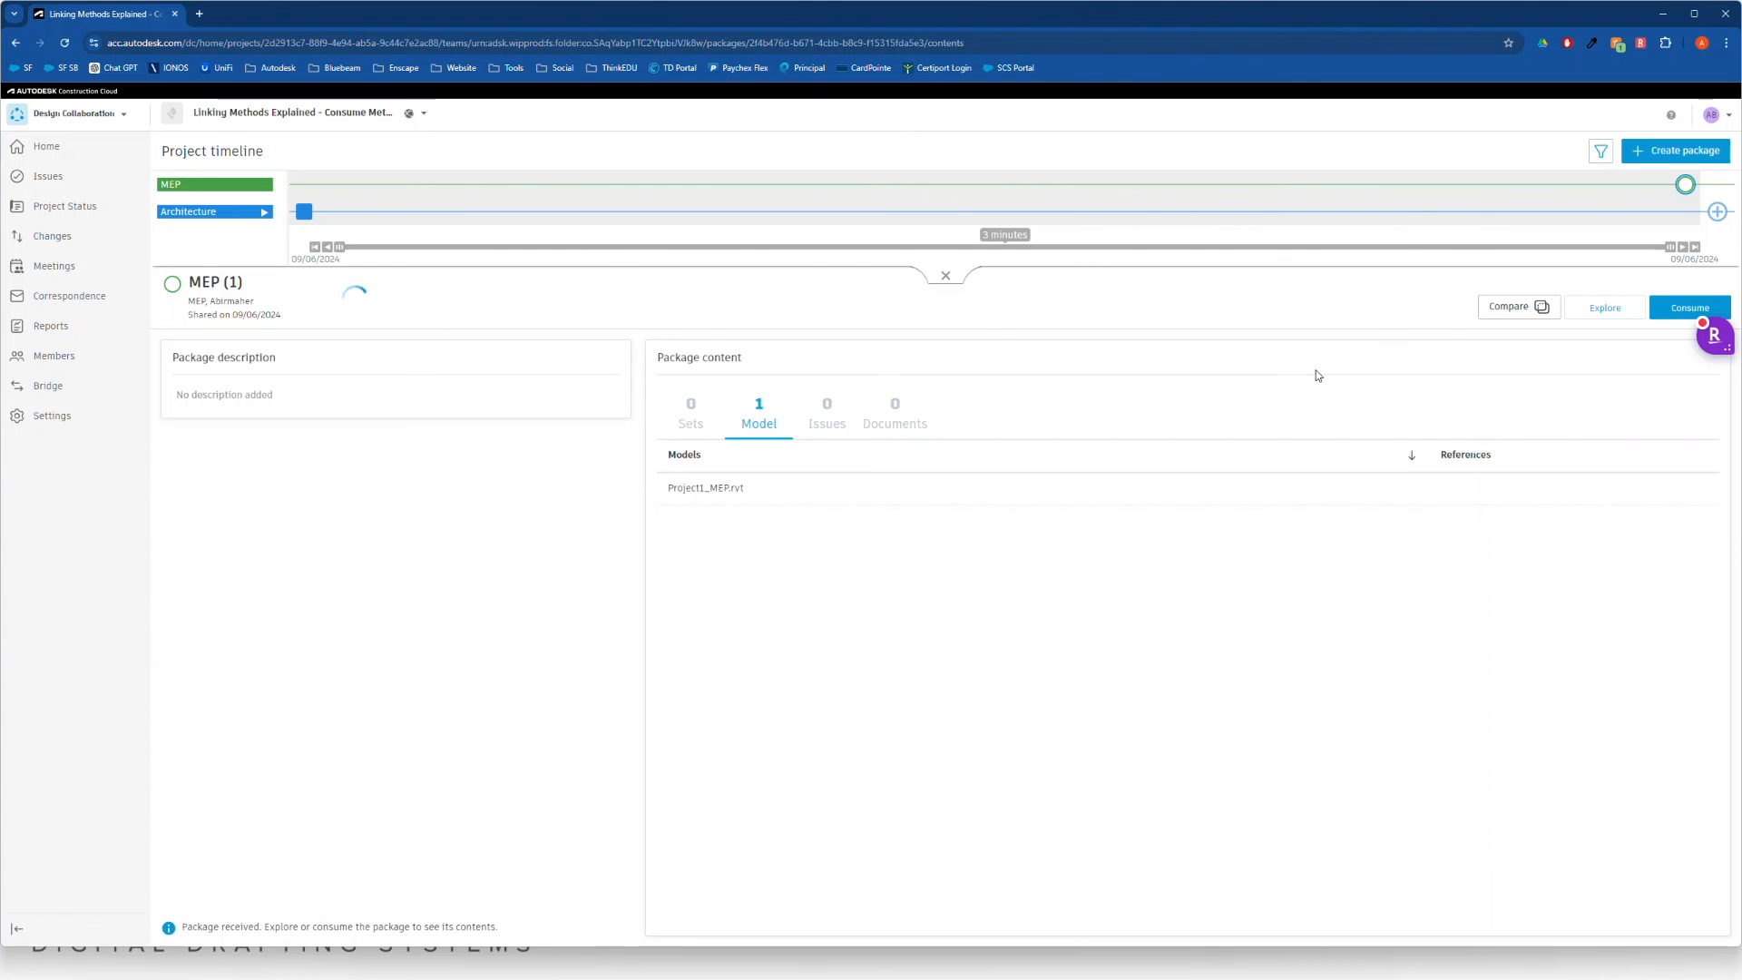
{"action": "left_click", "coordinate": [1667, 310]}
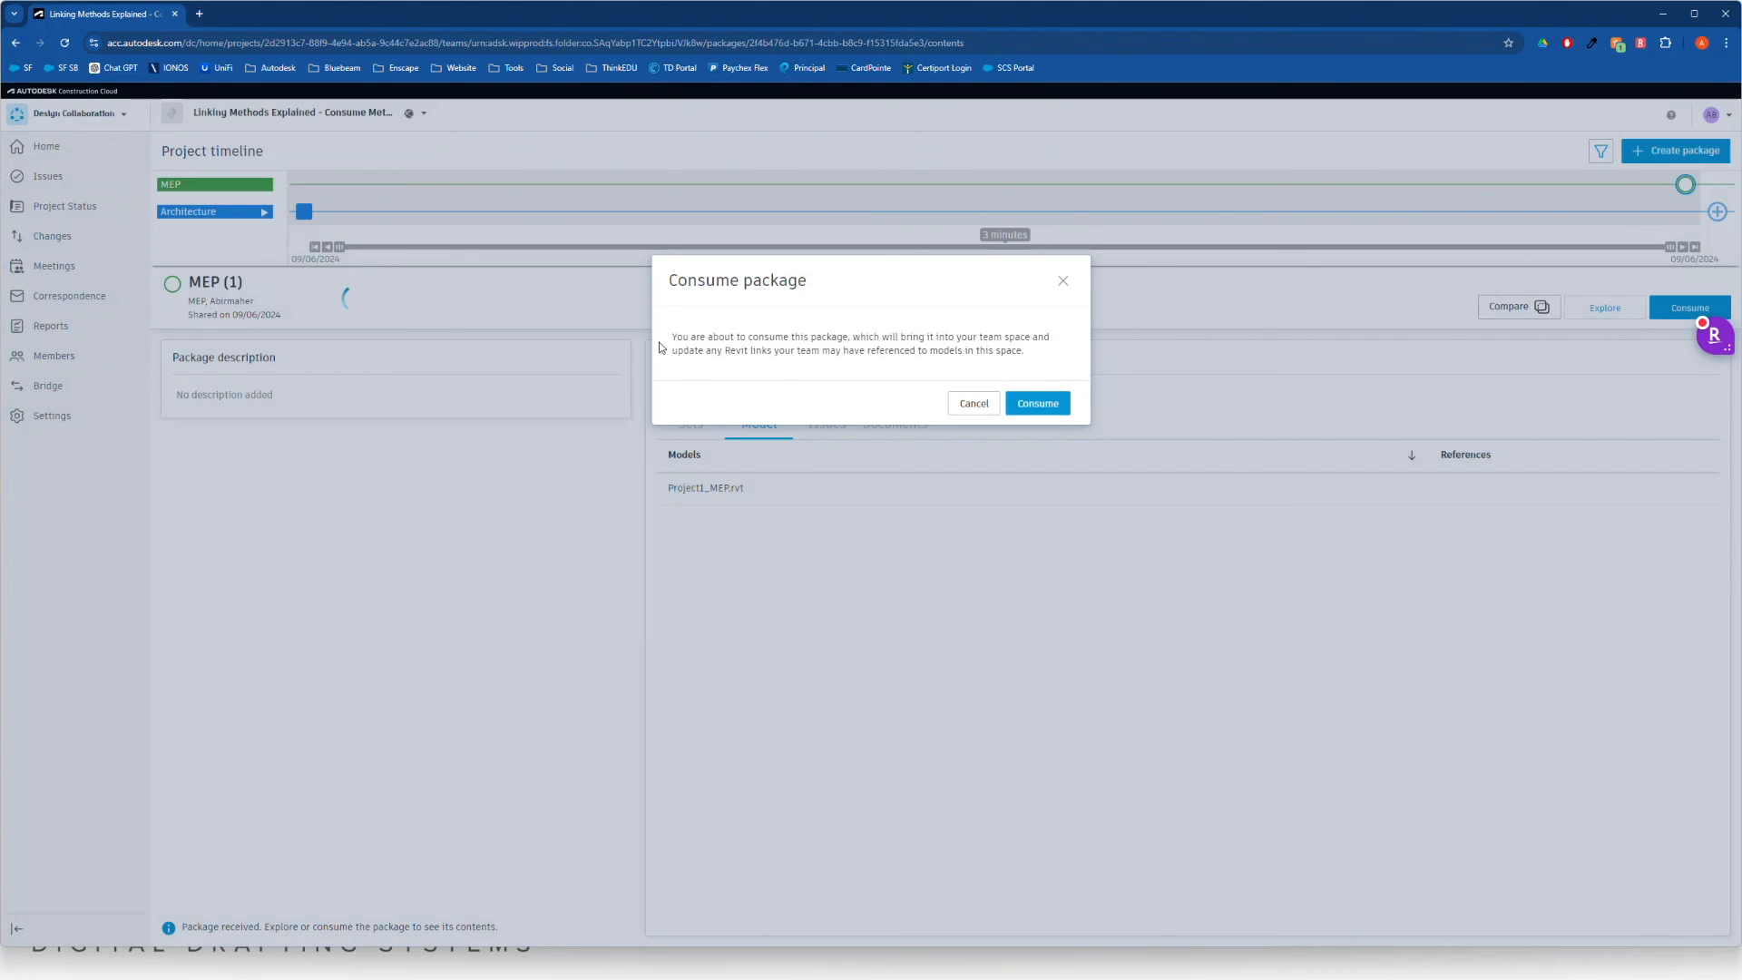
{"action": "left_click", "coordinate": [1046, 404]}
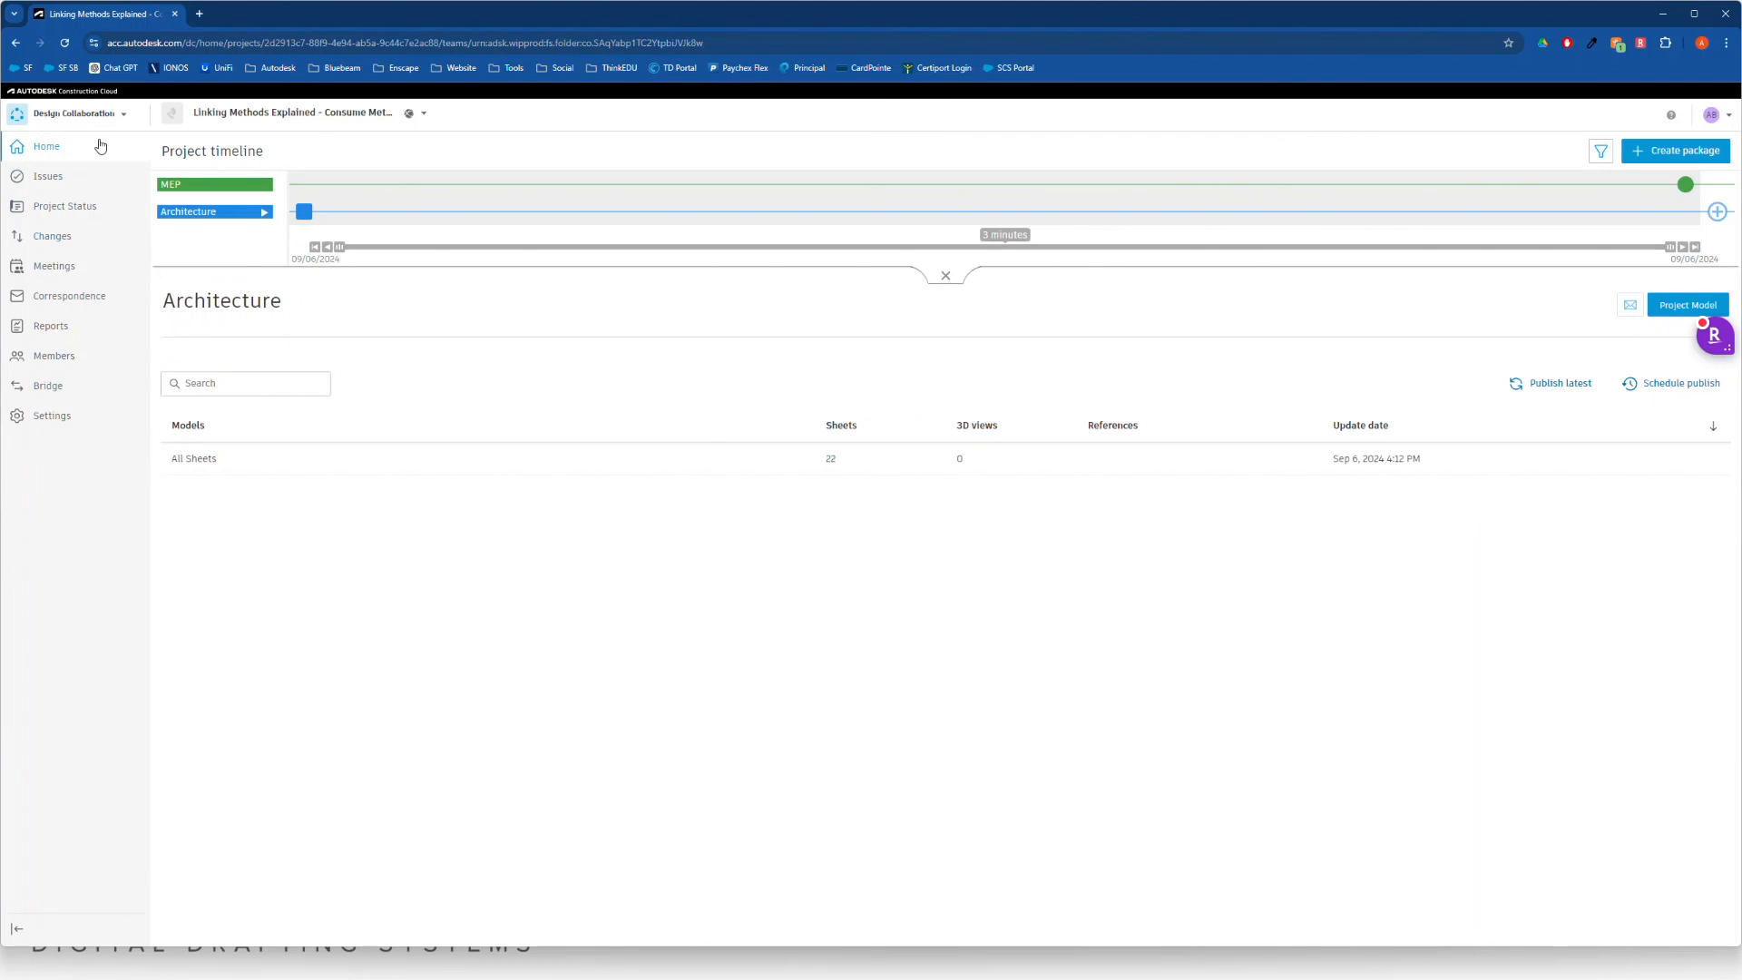
Return to Docs and open the Architecture/Consumed/MEP folder to view the consumed Project1_MEP.rvt.
{"action": "left_click", "coordinate": [86, 118]}
{"action": "left_click", "coordinate": [101, 212]}
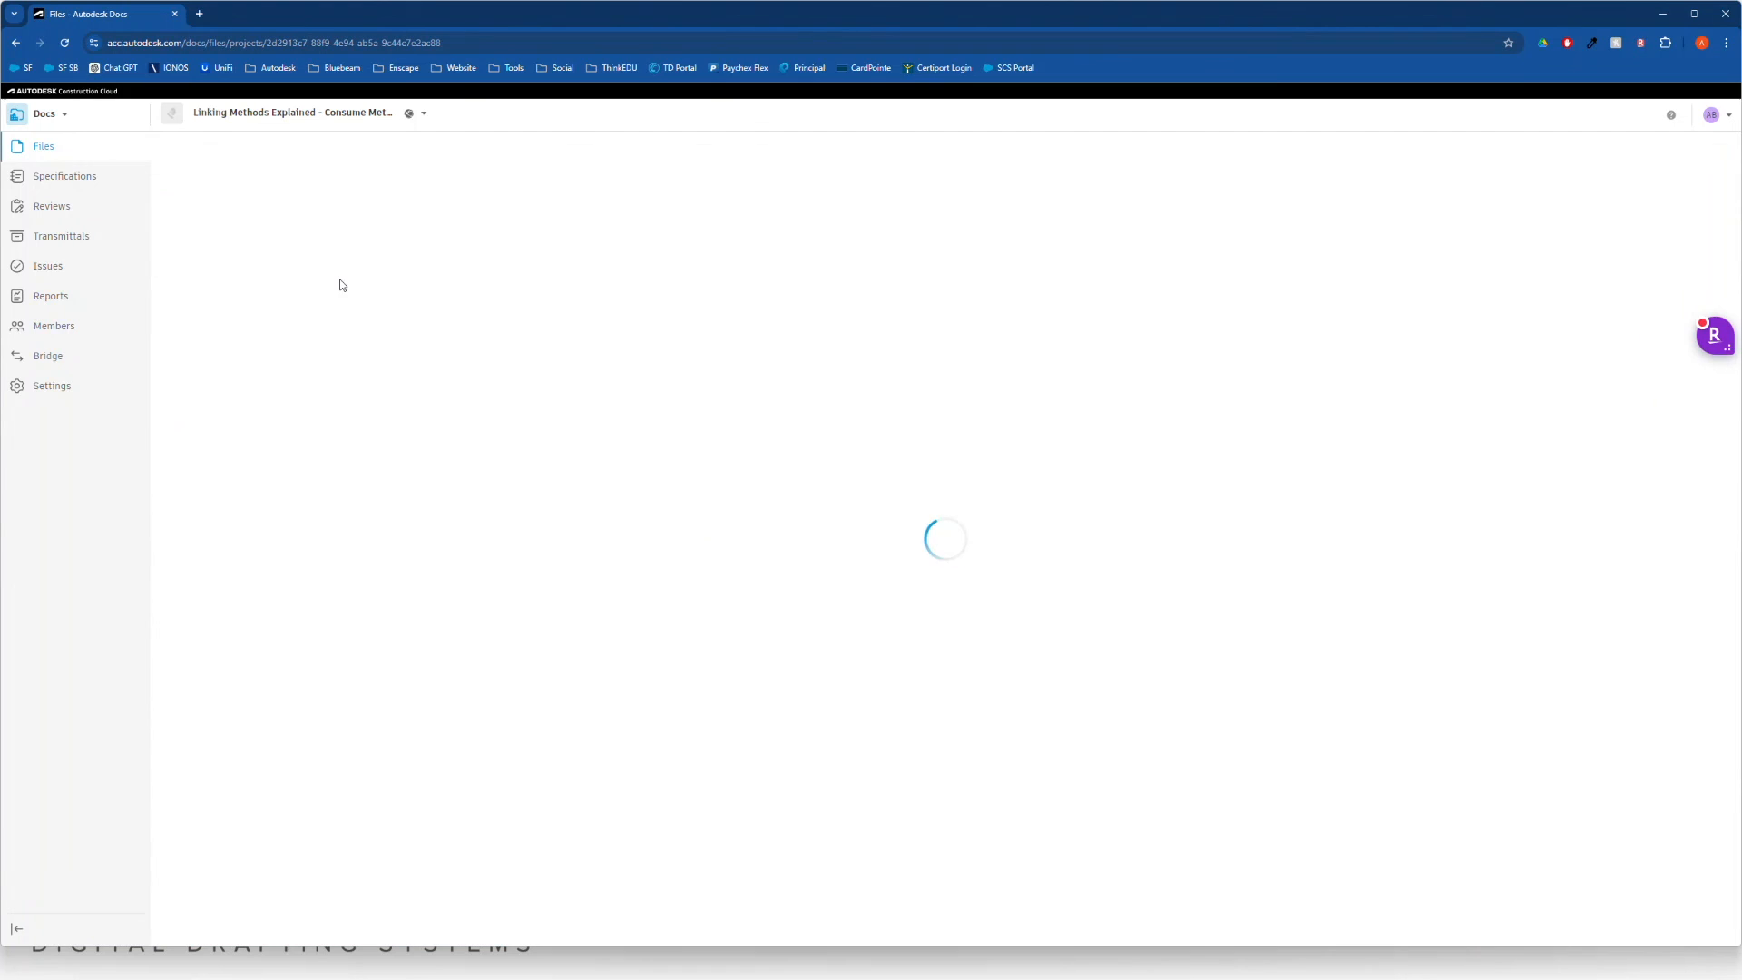
{"action": "left_click", "coordinate": [255, 271]}
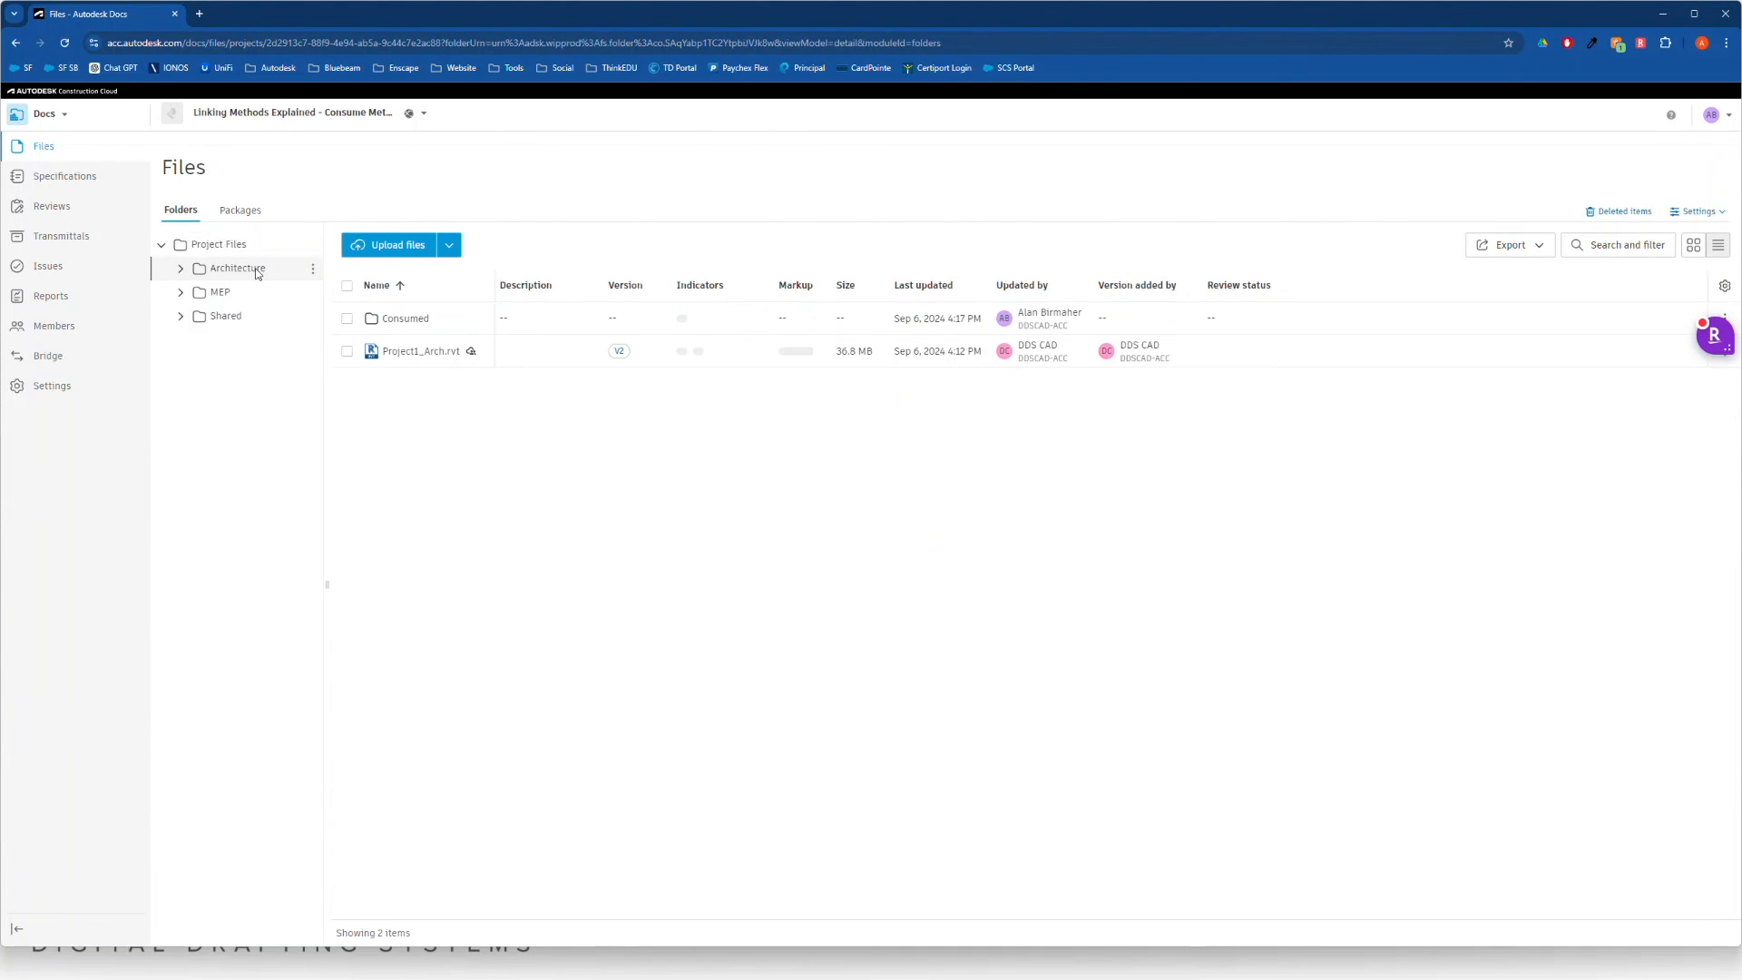
{"action": "left_click", "coordinate": [410, 326]}
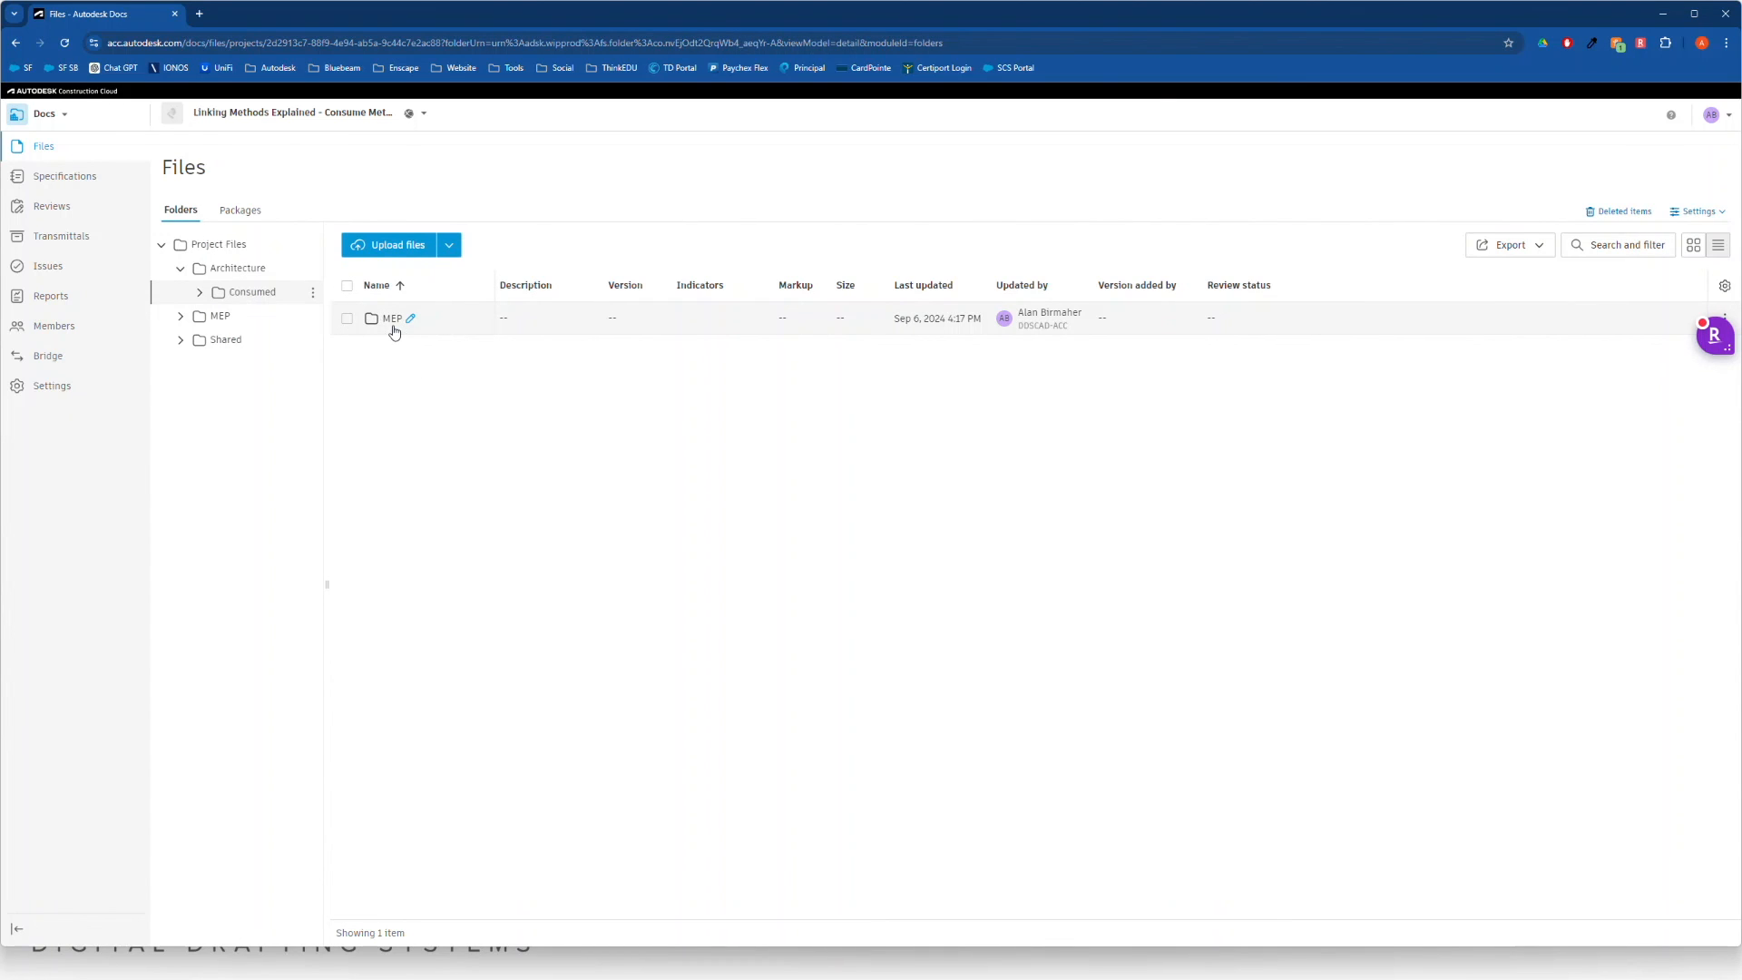
{"action": "left_click", "coordinate": [392, 318]}
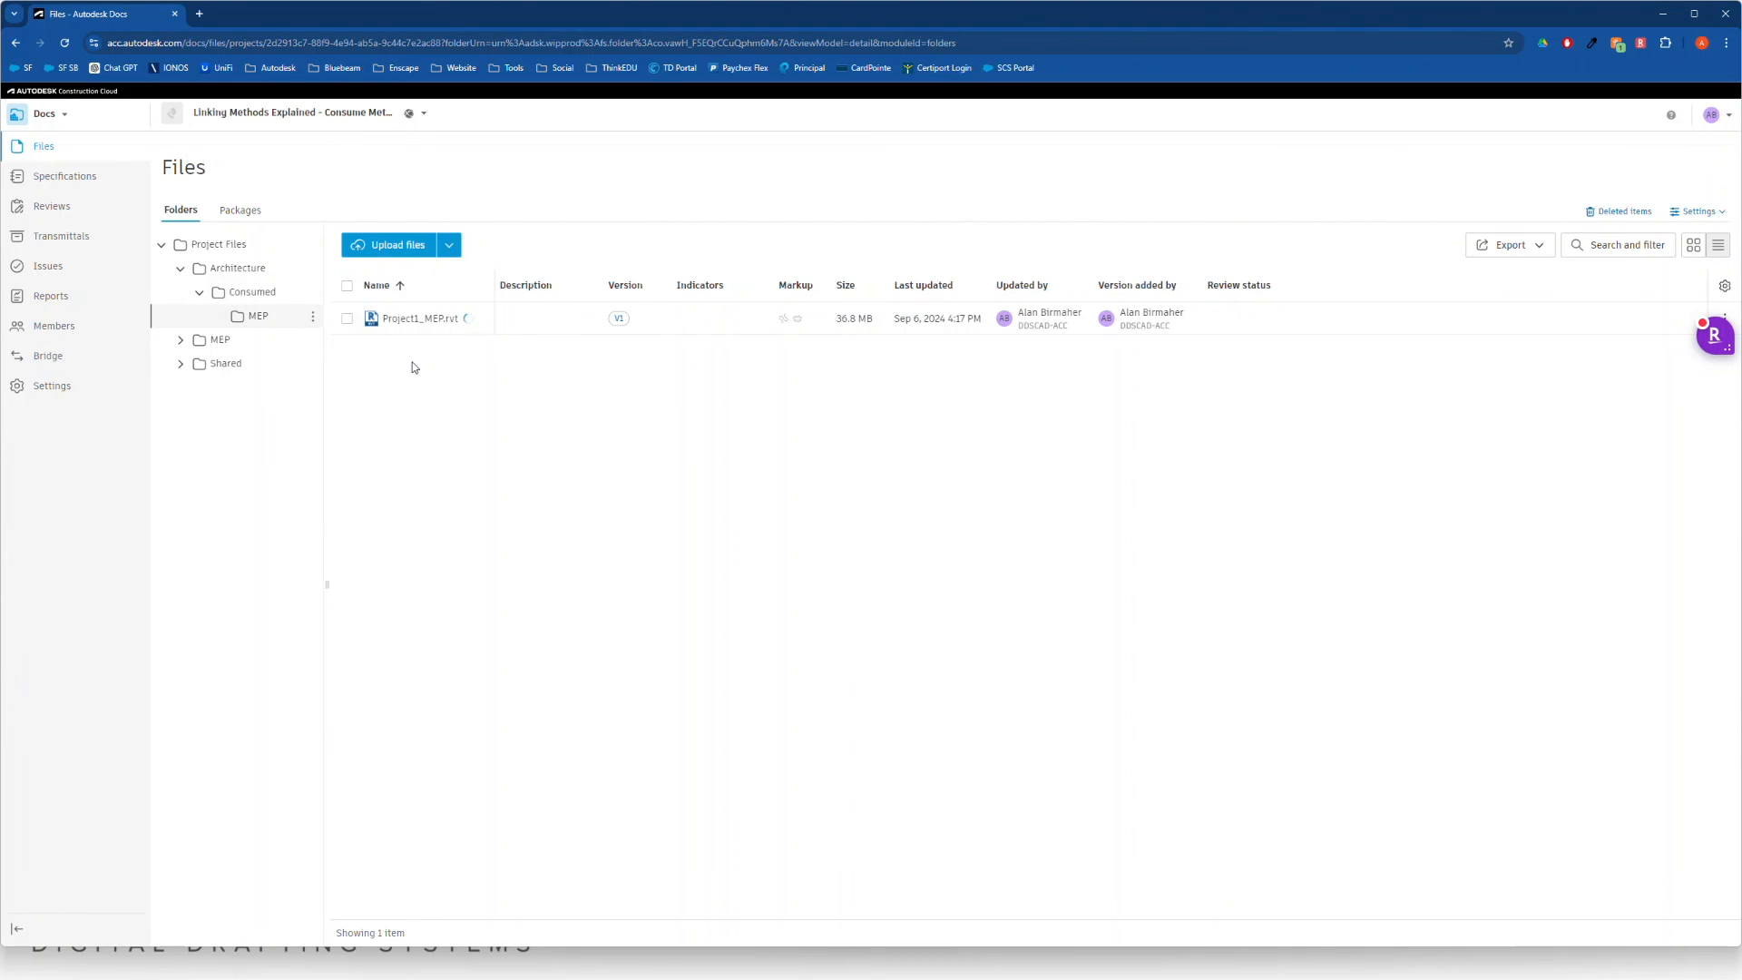
Switch to Revit and open the Project1_Arch cloud model from the Consume Method project's Architecture folder.
{"action": "key", "text": "alt+Tab"}
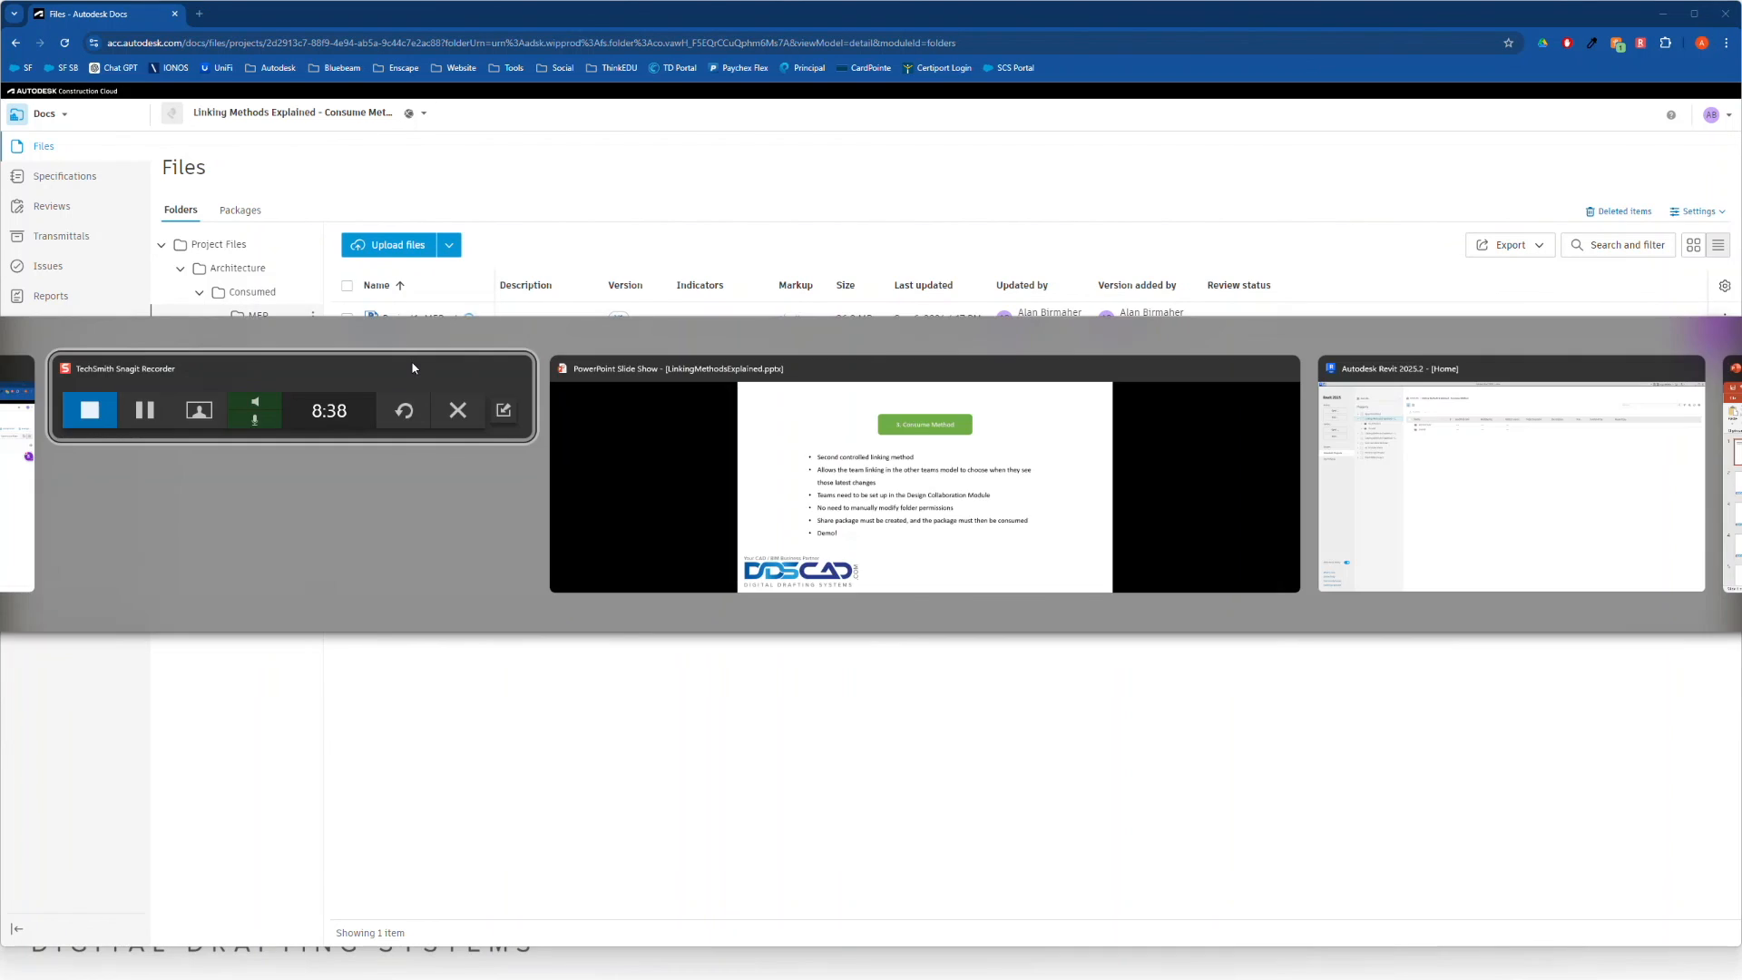
{"action": "key", "text": "alt+Tab"}
{"action": "key", "text": "alt+Tab"}
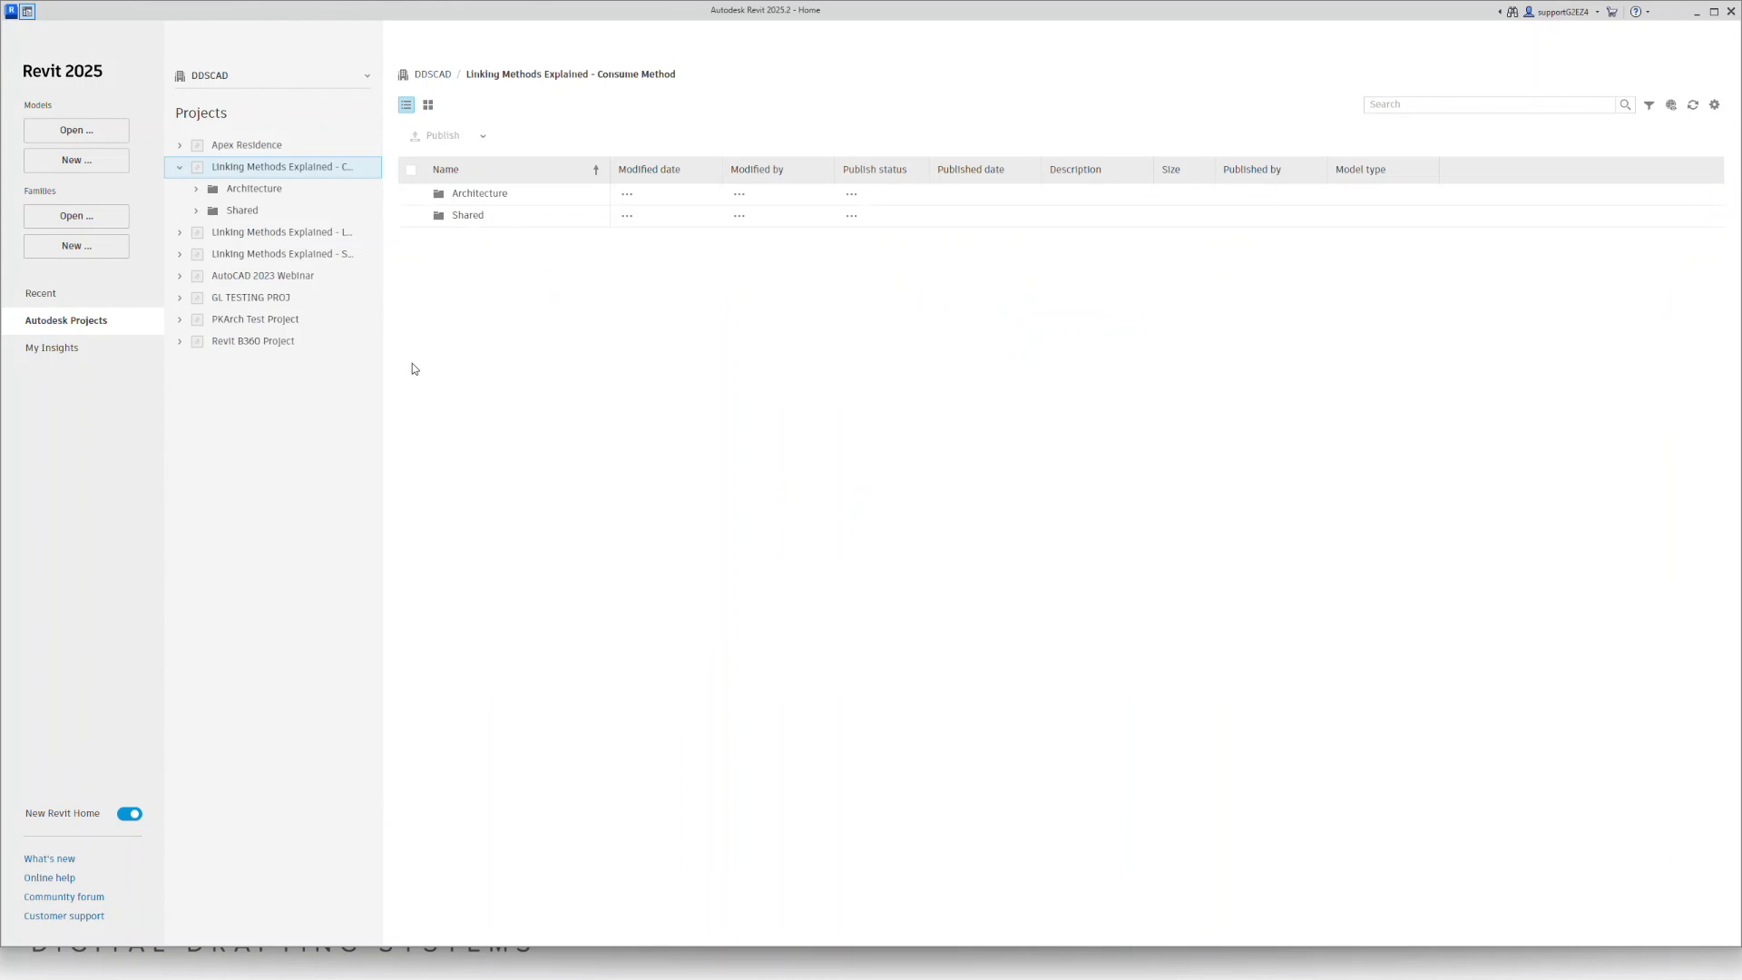
{"action": "left_click", "coordinate": [254, 192]}
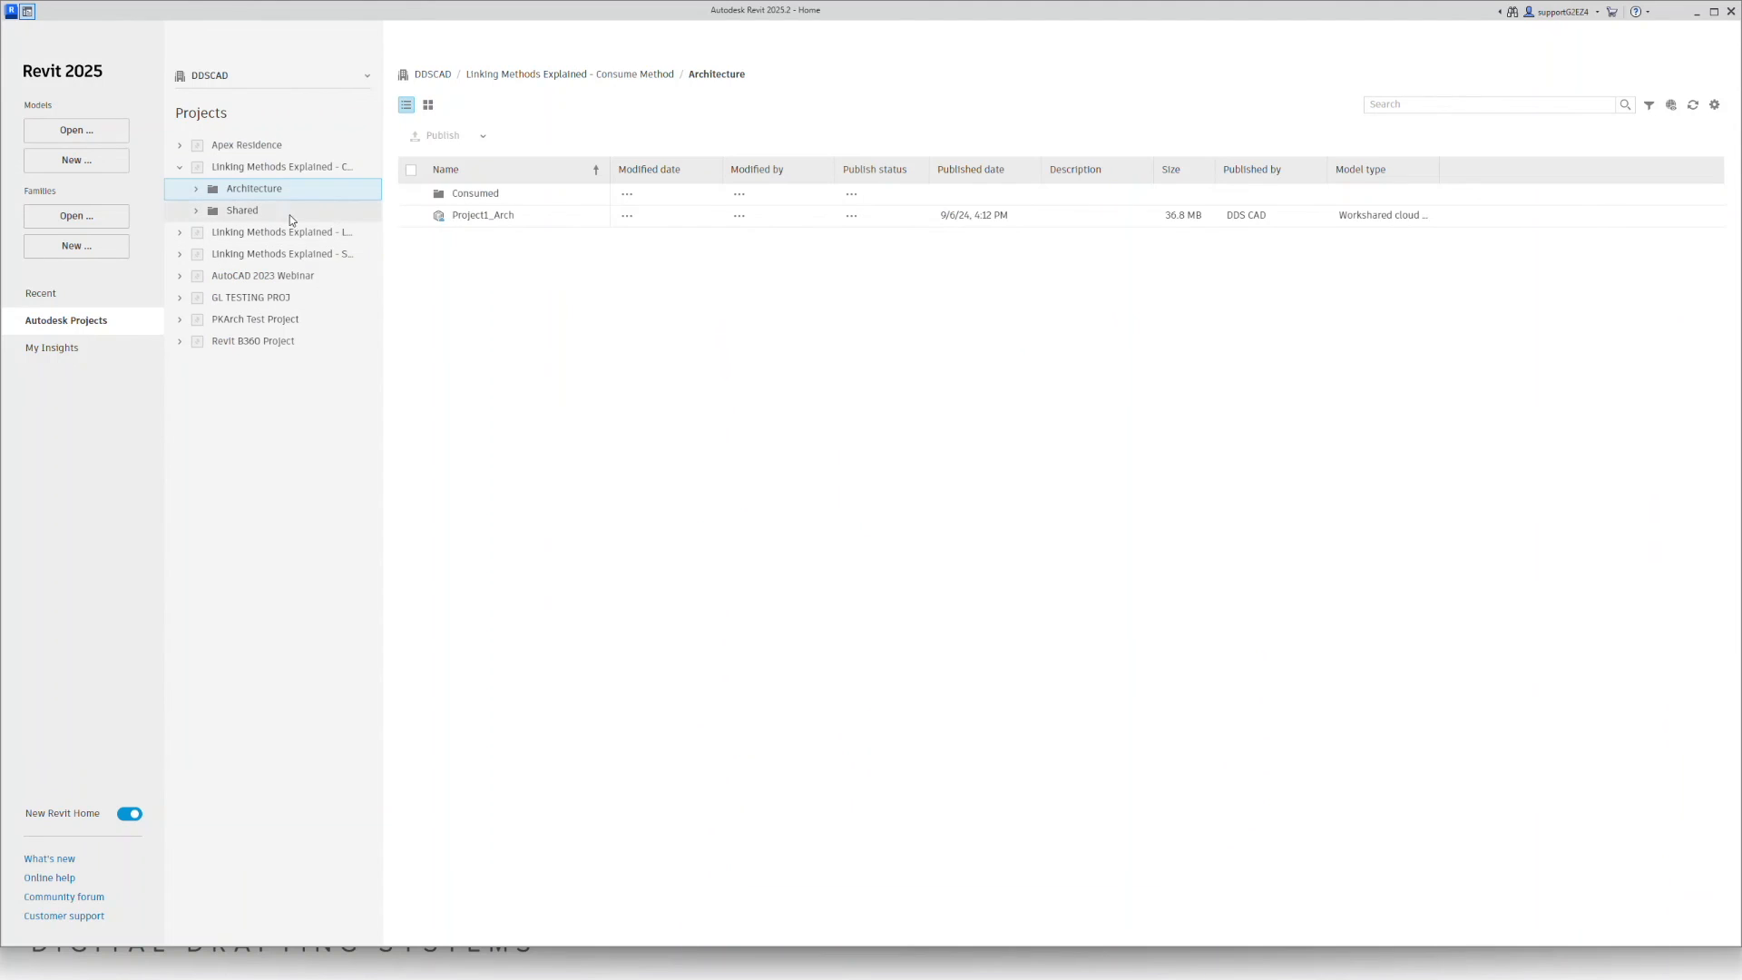
{"action": "left_click", "coordinate": [484, 218]}
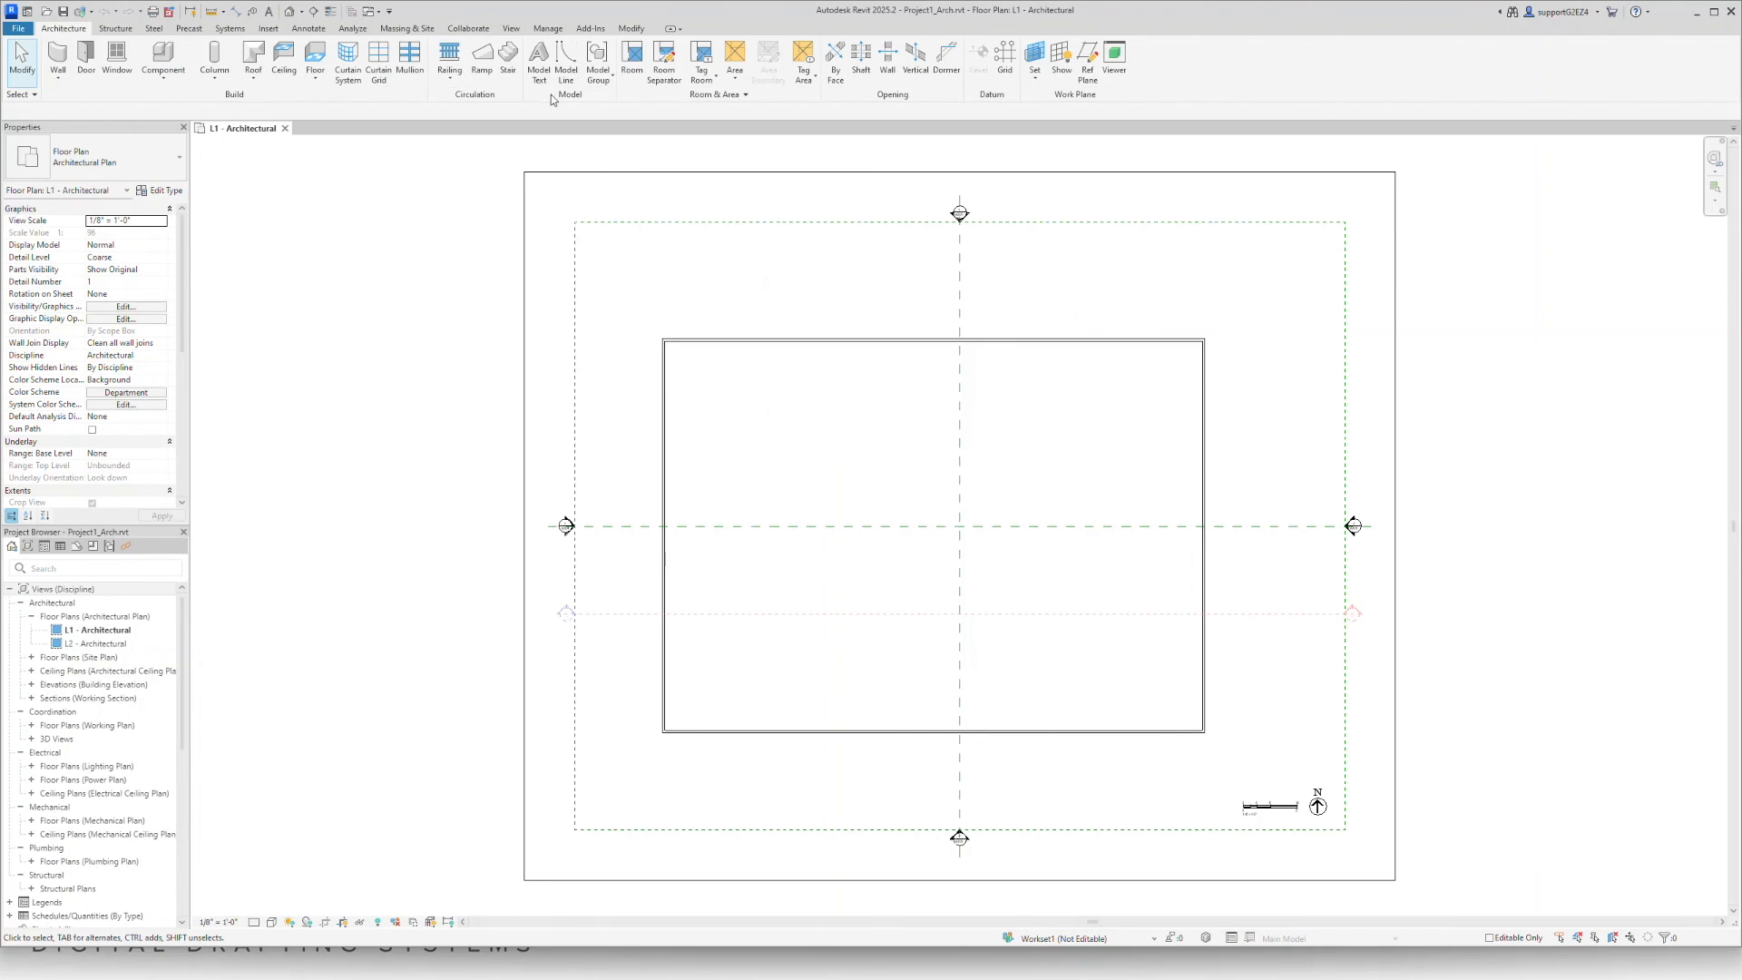
Link Project1_MEP.rvt from the Consumed/MEP folder through Manage Links with Auto - Internal Origin to Internal Origin positioning, and close the link manager.
{"action": "left_click", "coordinate": [548, 28]}
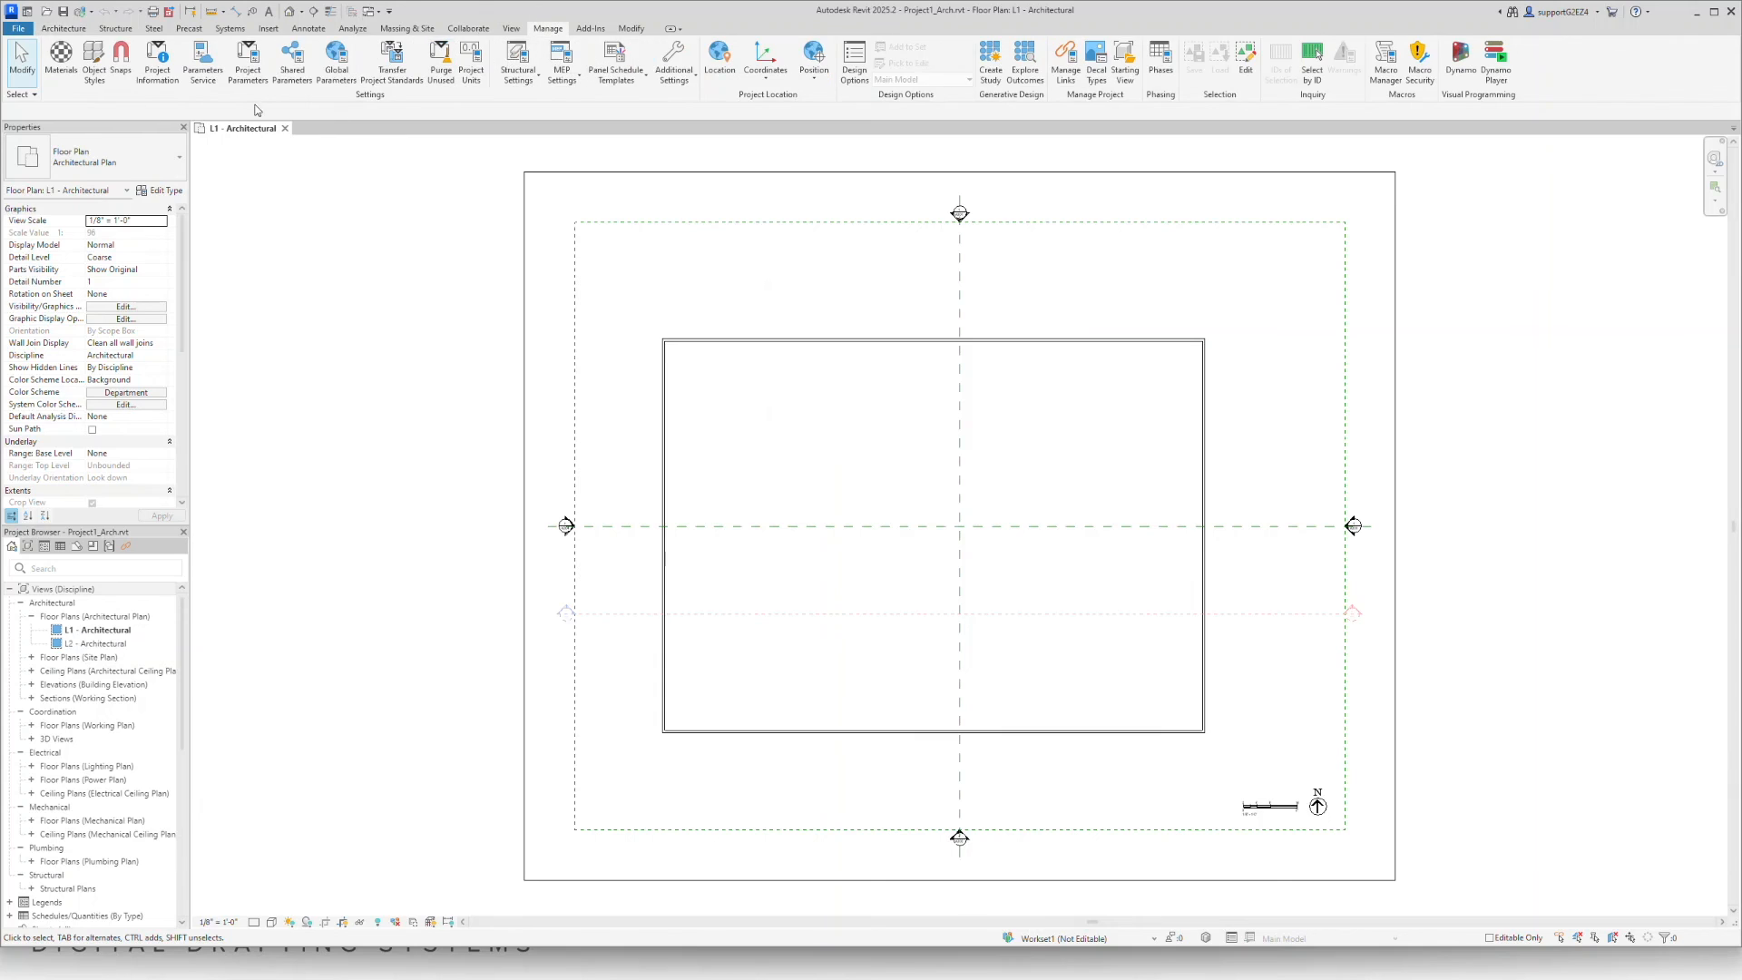
{"action": "left_click", "coordinate": [1066, 64]}
{"action": "left_click", "coordinate": [210, 154]}
{"action": "left_click", "coordinate": [214, 181]}
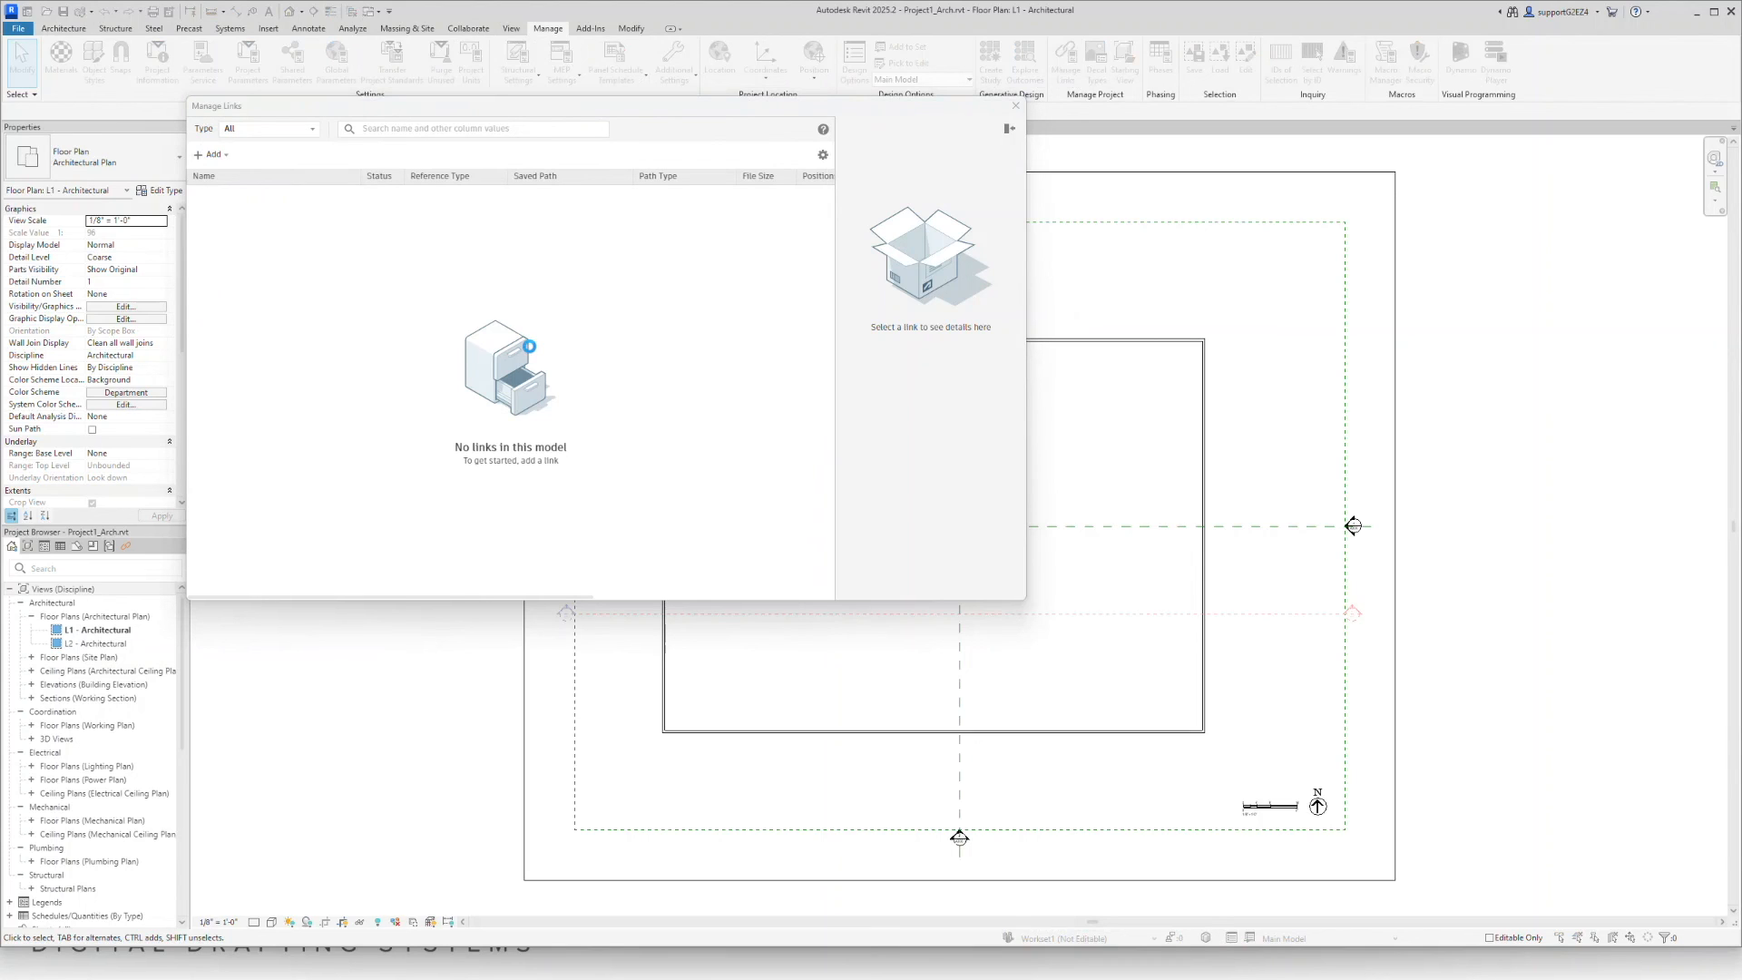
{"action": "double_click", "coordinate": [926, 445]}
{"action": "double_click", "coordinate": [922, 444]}
{"action": "double_click", "coordinate": [922, 445]}
{"action": "left_click", "coordinate": [918, 445]}
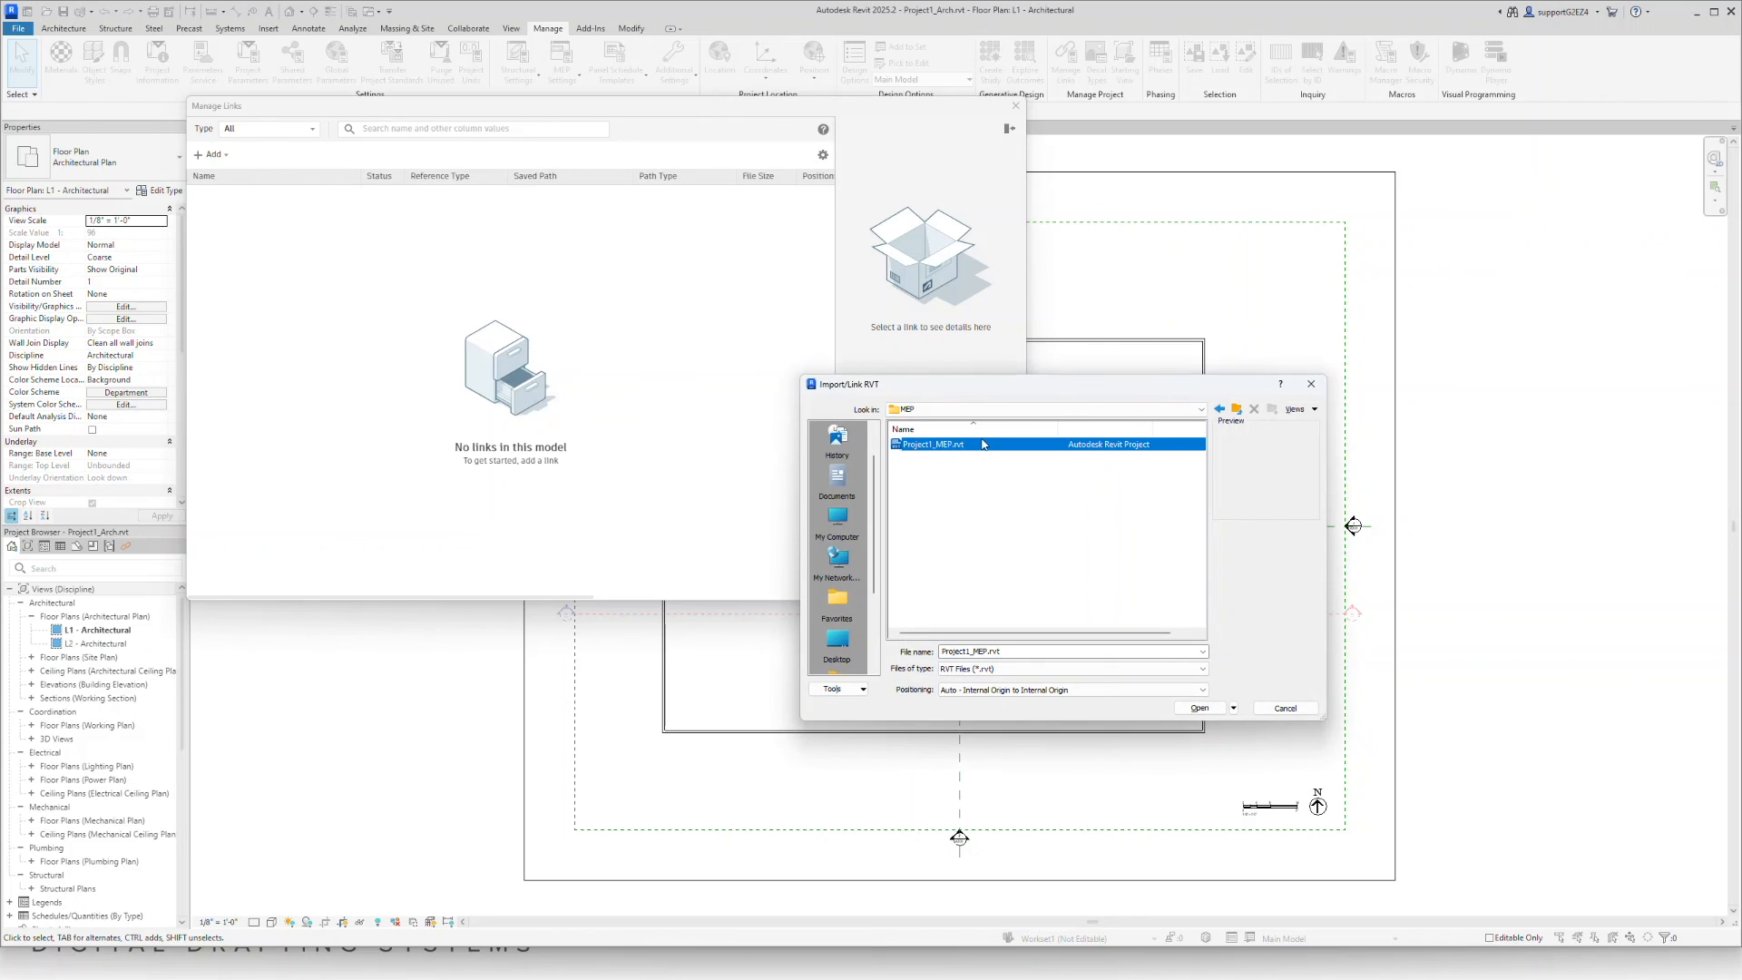
{"action": "left_click", "coordinate": [1202, 708]}
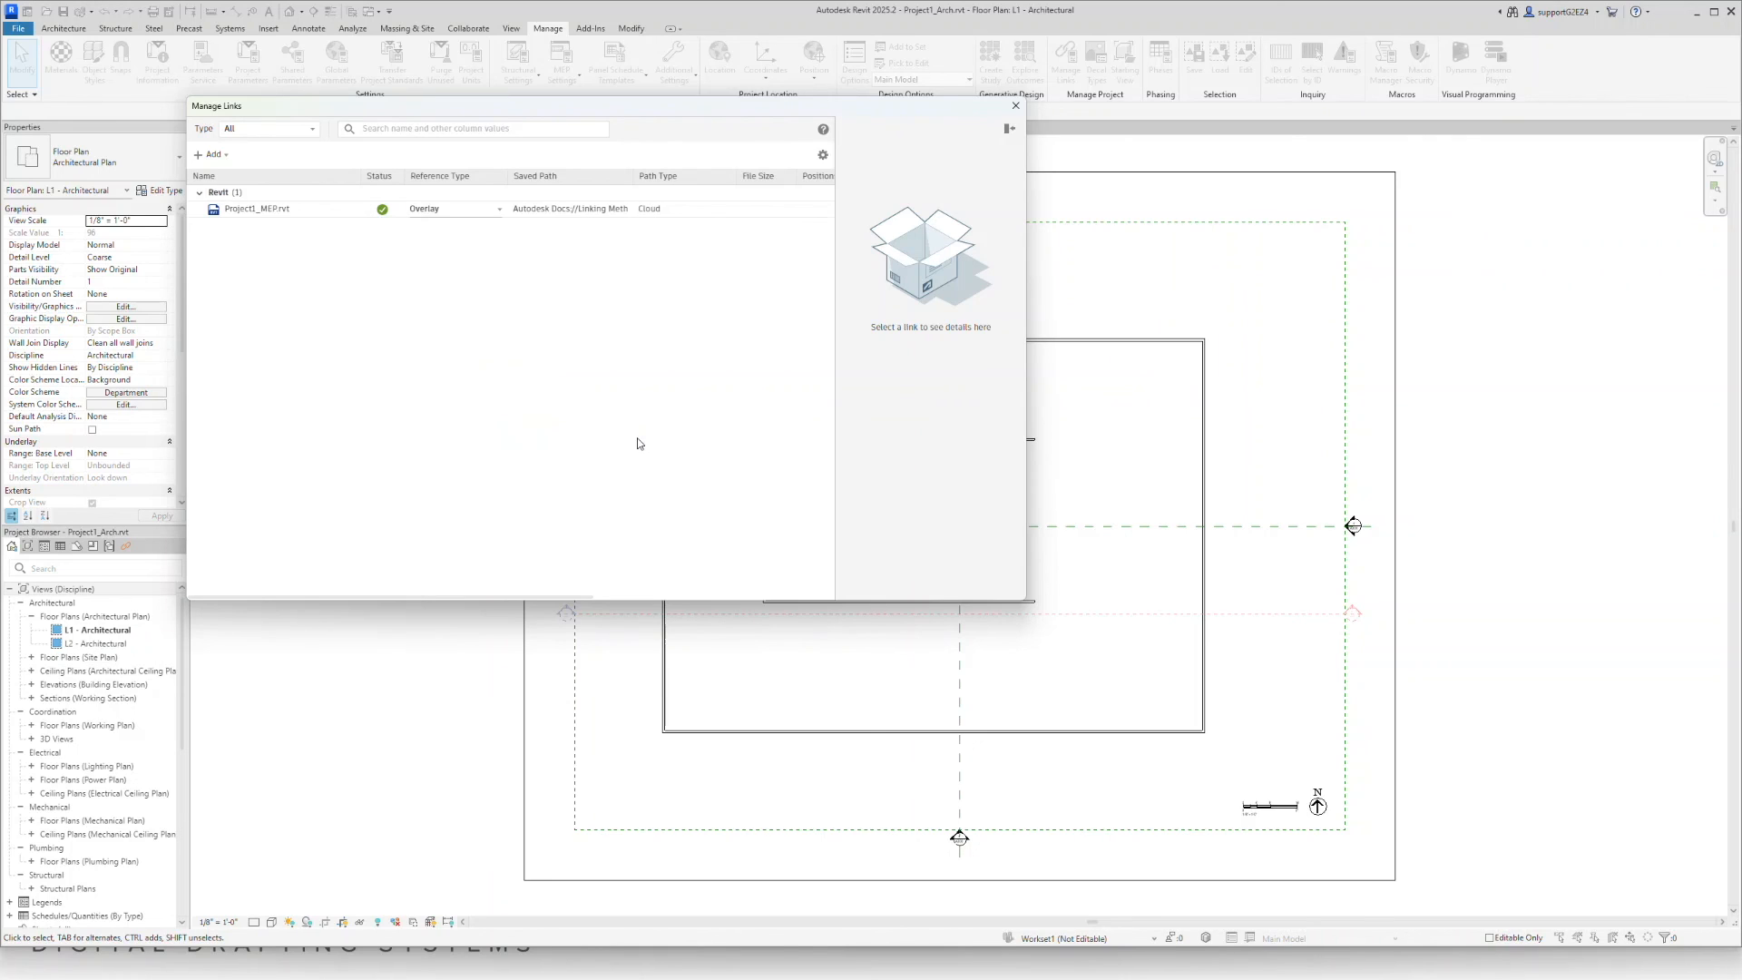
{"action": "left_click", "coordinate": [1015, 105]}
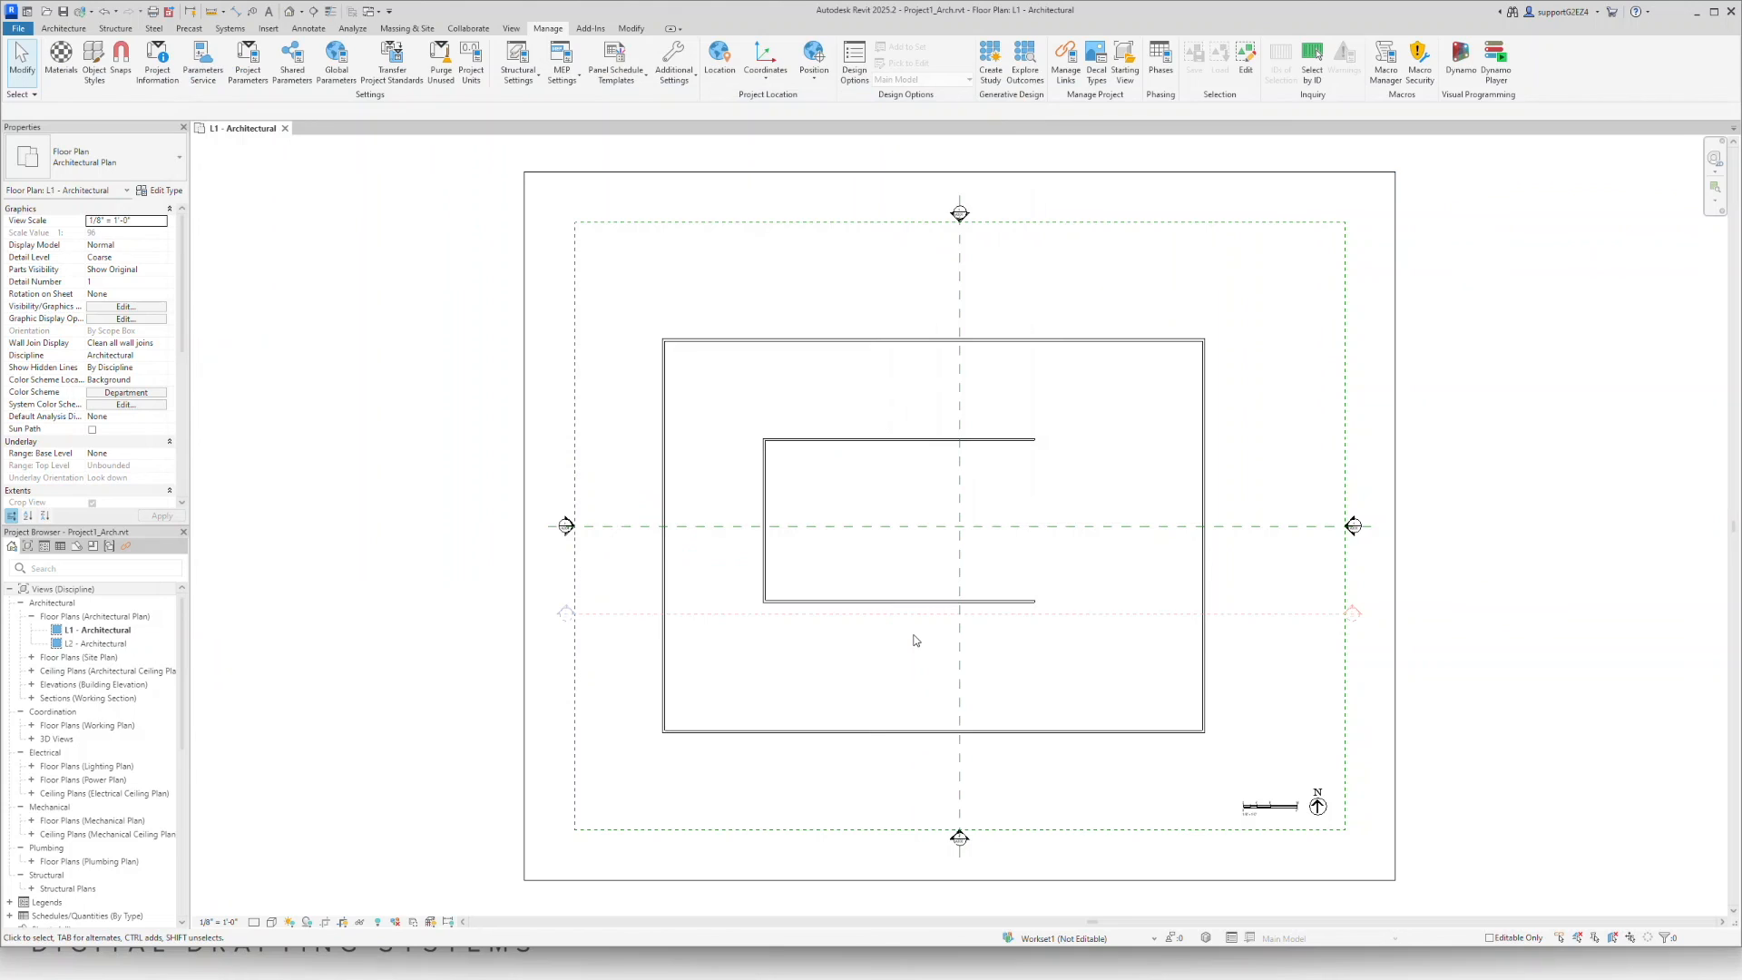
Switch to the browser to review the Architecture/Consumed/MEP folder in Docs, and switch away from the browser.
{"action": "key", "text": "alt+Tab"}
{"action": "key", "text": "alt+Tab"}
{"action": "key", "text": "alt+Tab"}
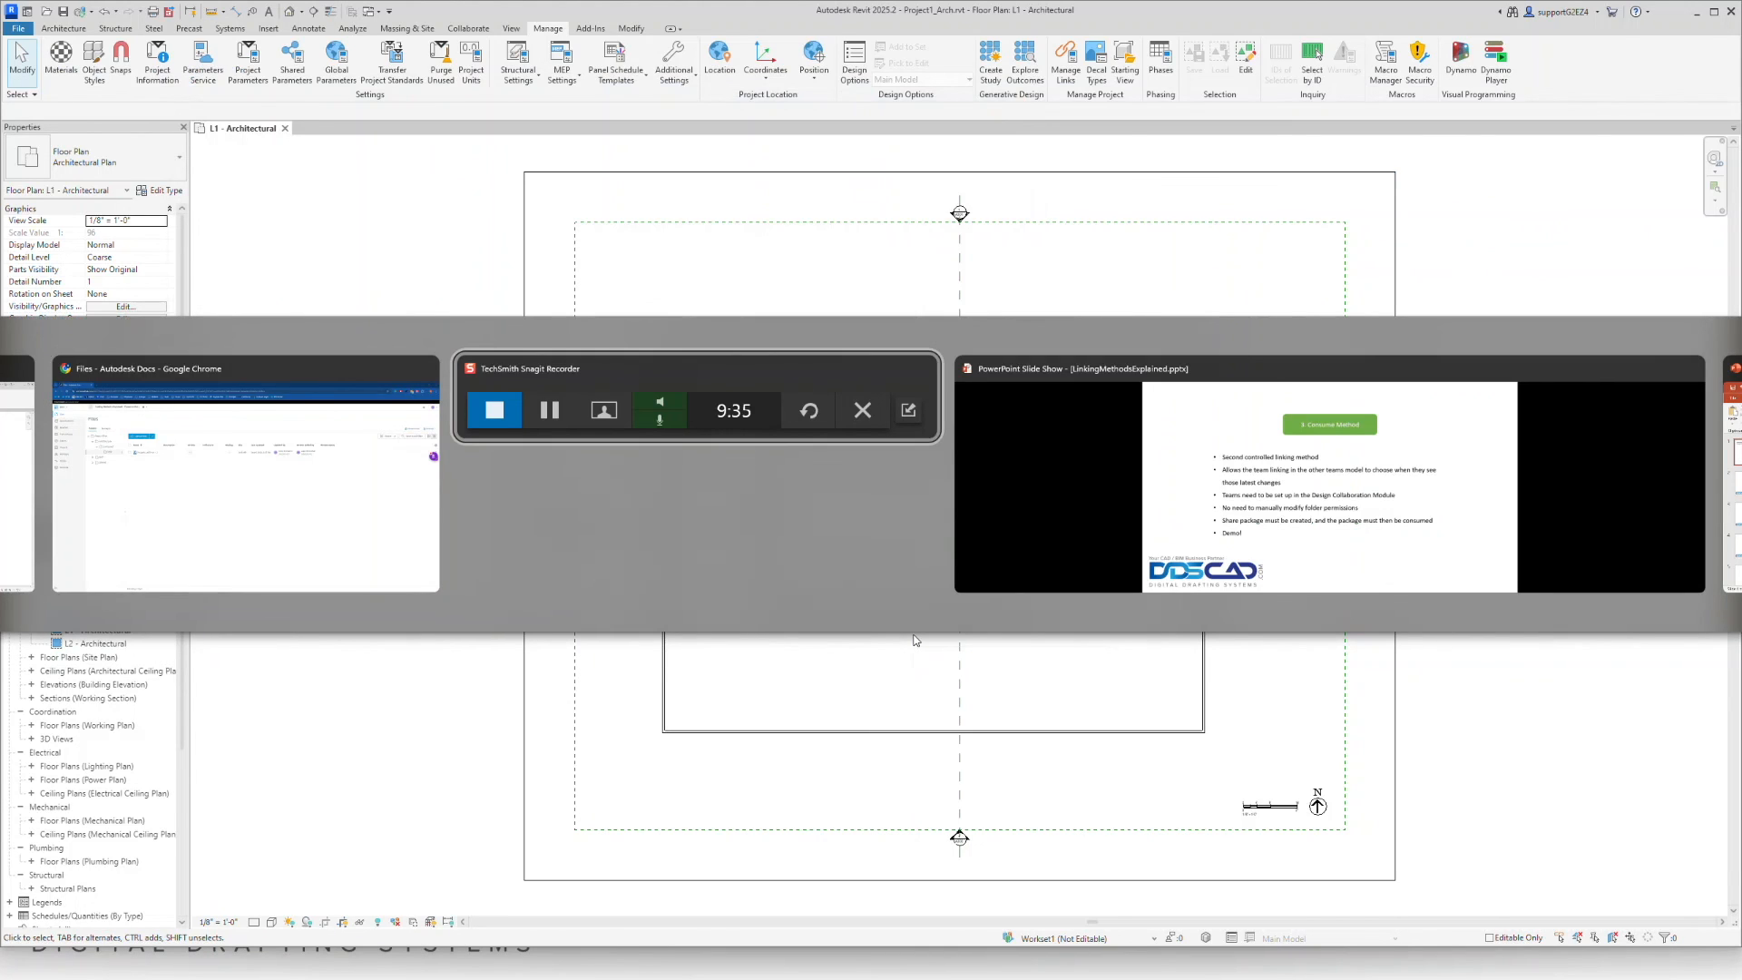
{"action": "key", "text": "alt+shift+Tab"}
{"action": "key", "text": "alt+shift+Tab"}
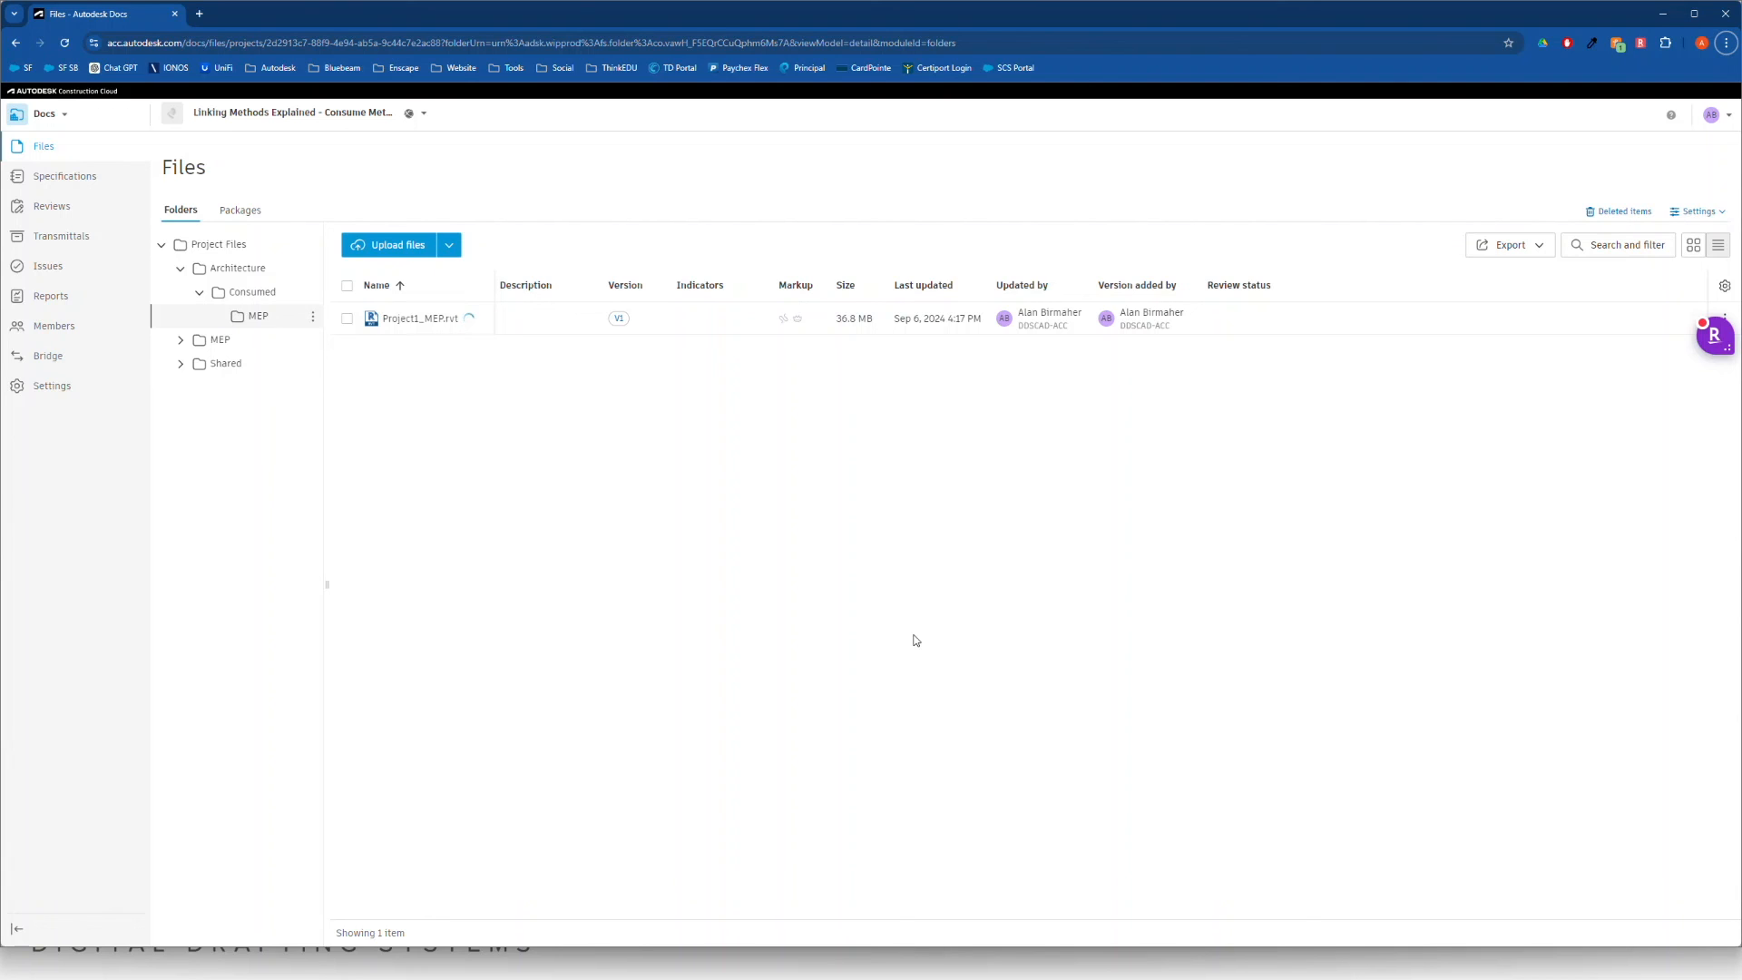
{"action": "key", "text": "alt+Tab"}
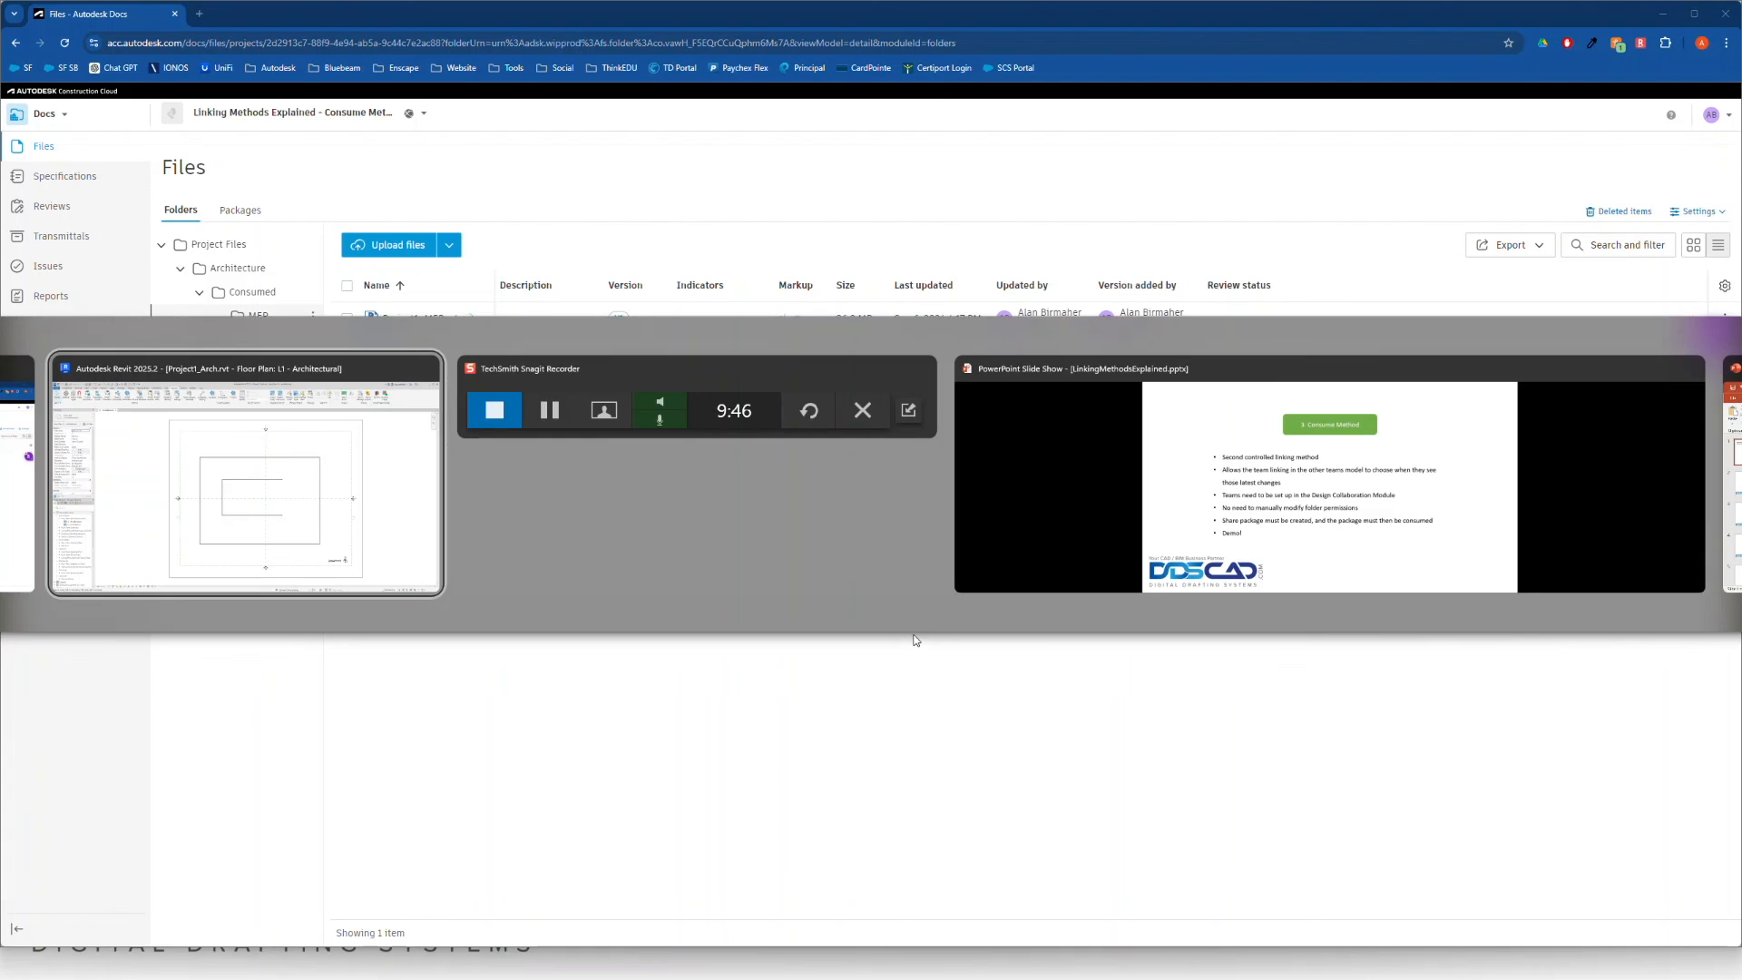